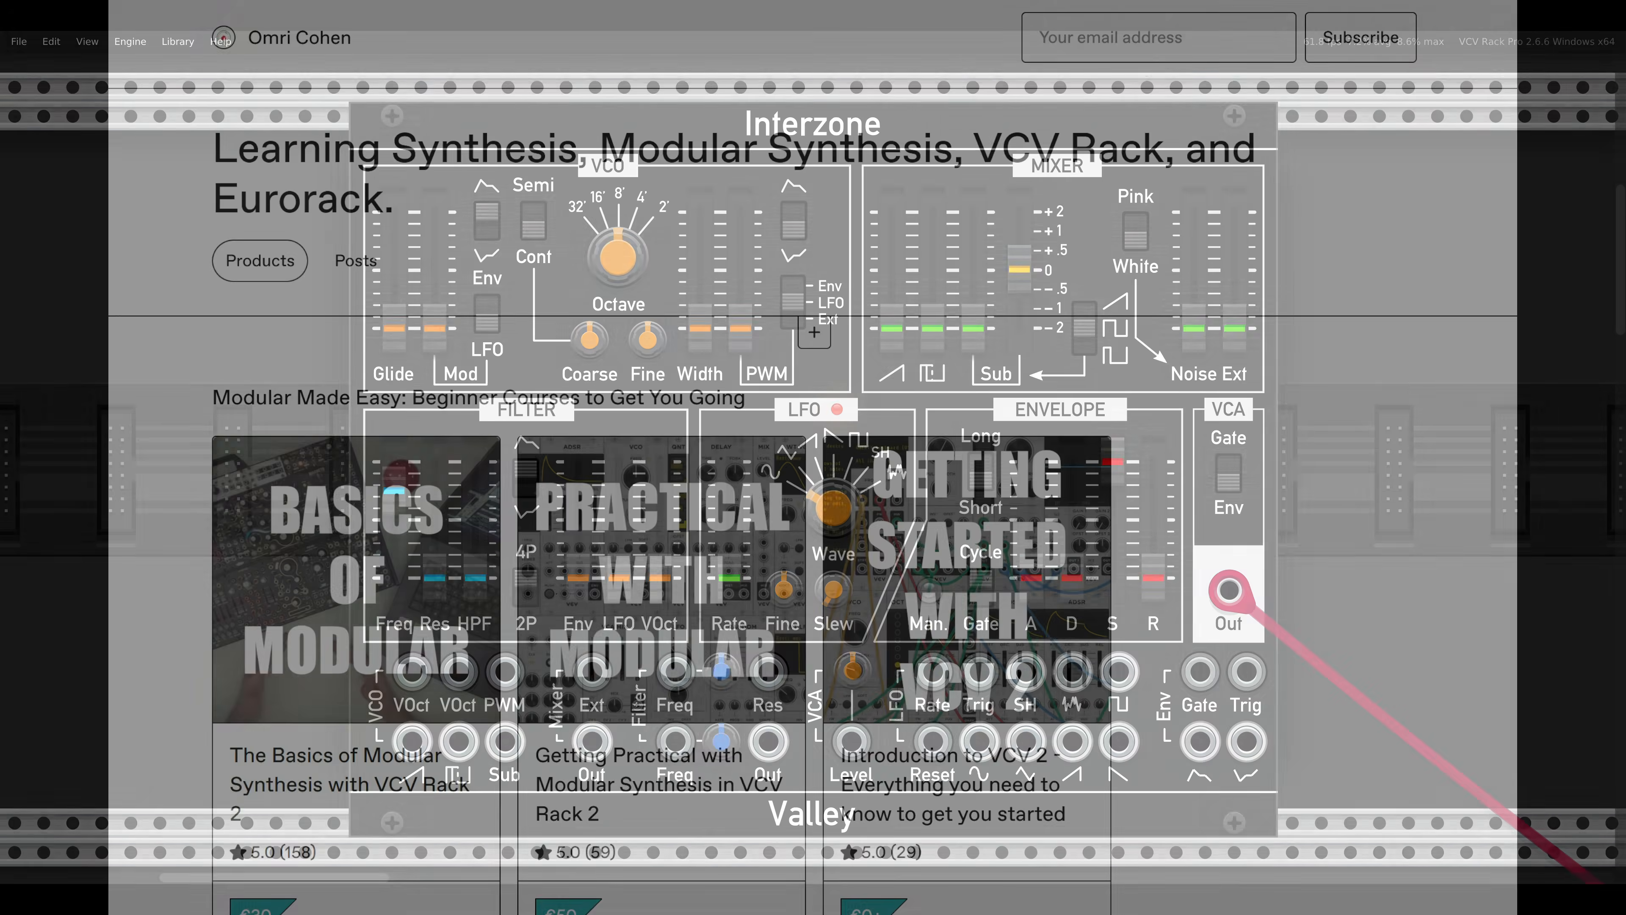
scroll(813, 457, down, 8)
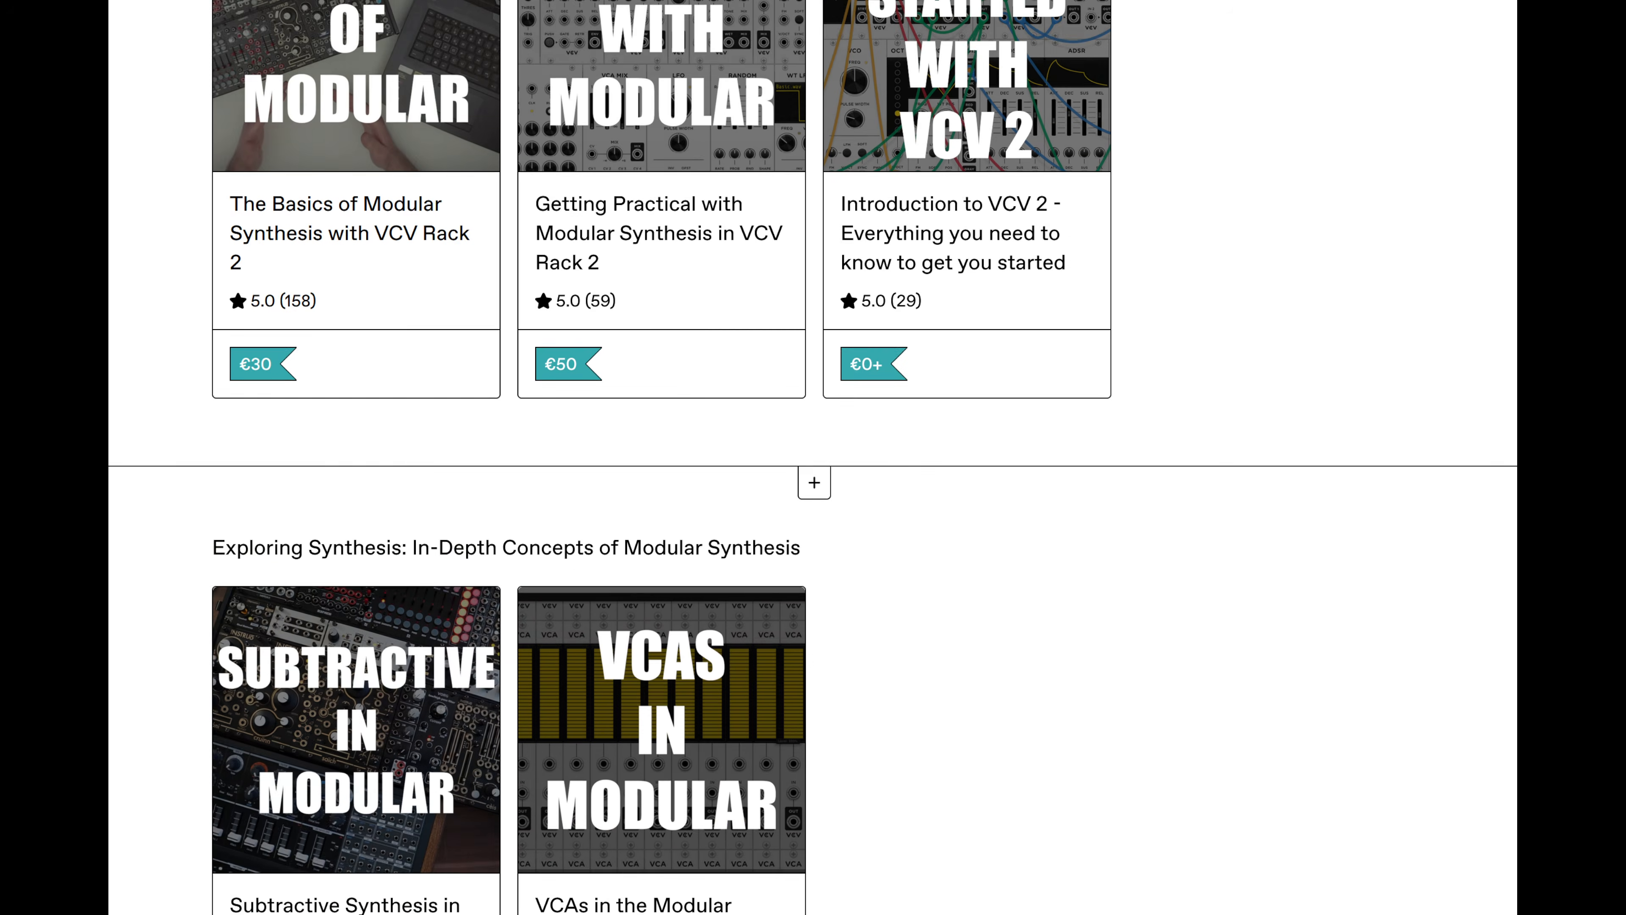
scroll(813, 457, down, 15)
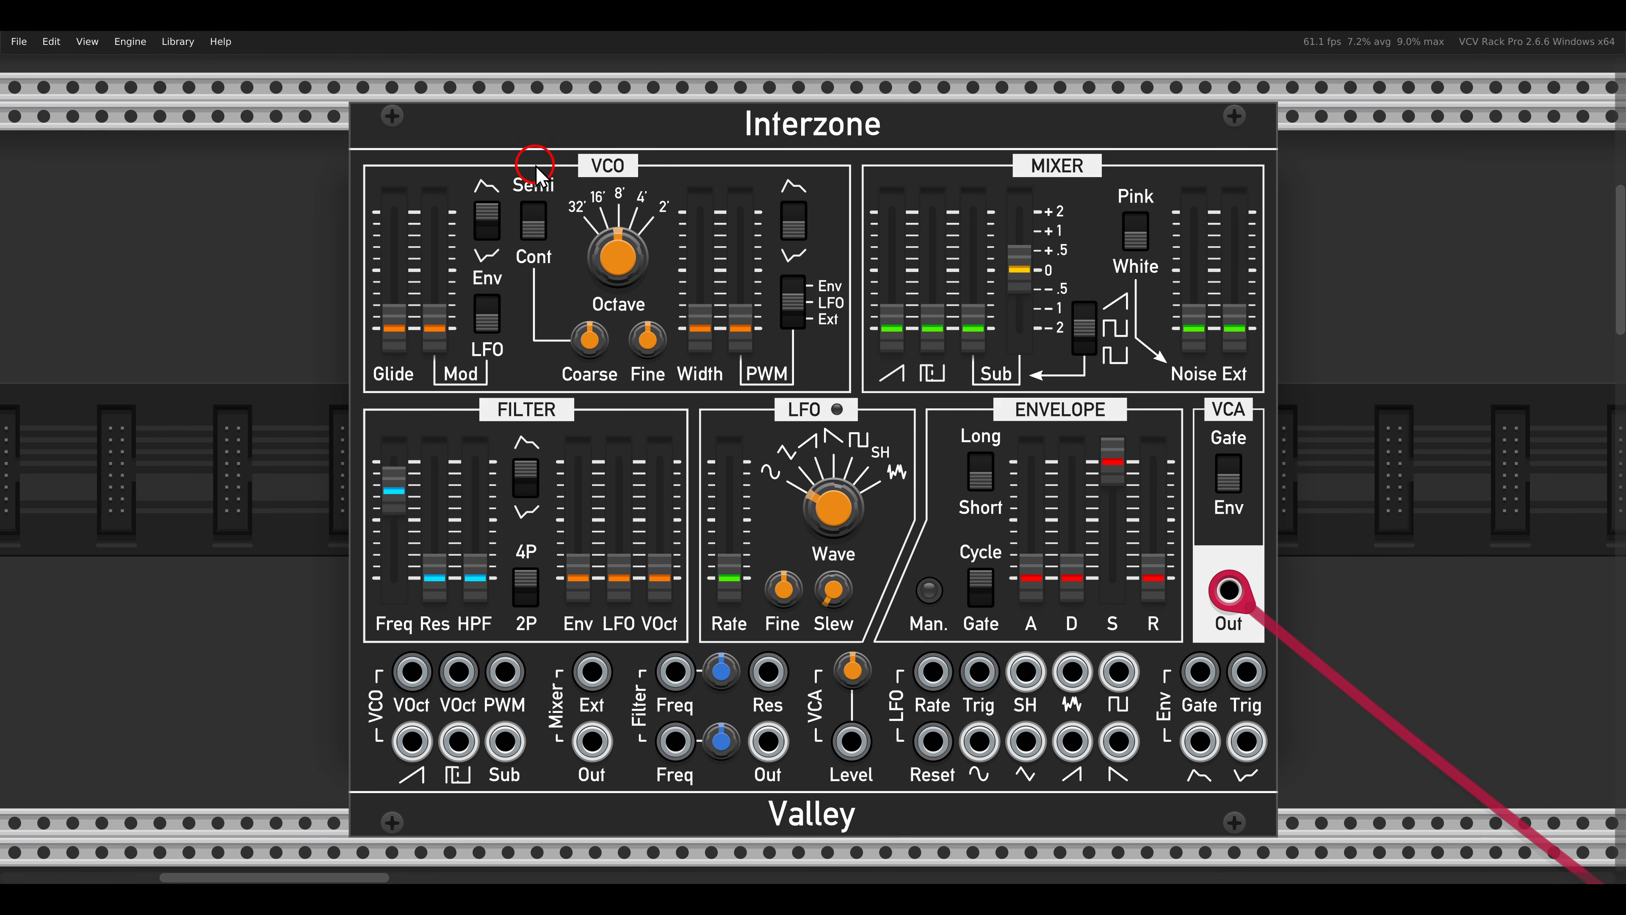
drag(535, 135, 752, 227)
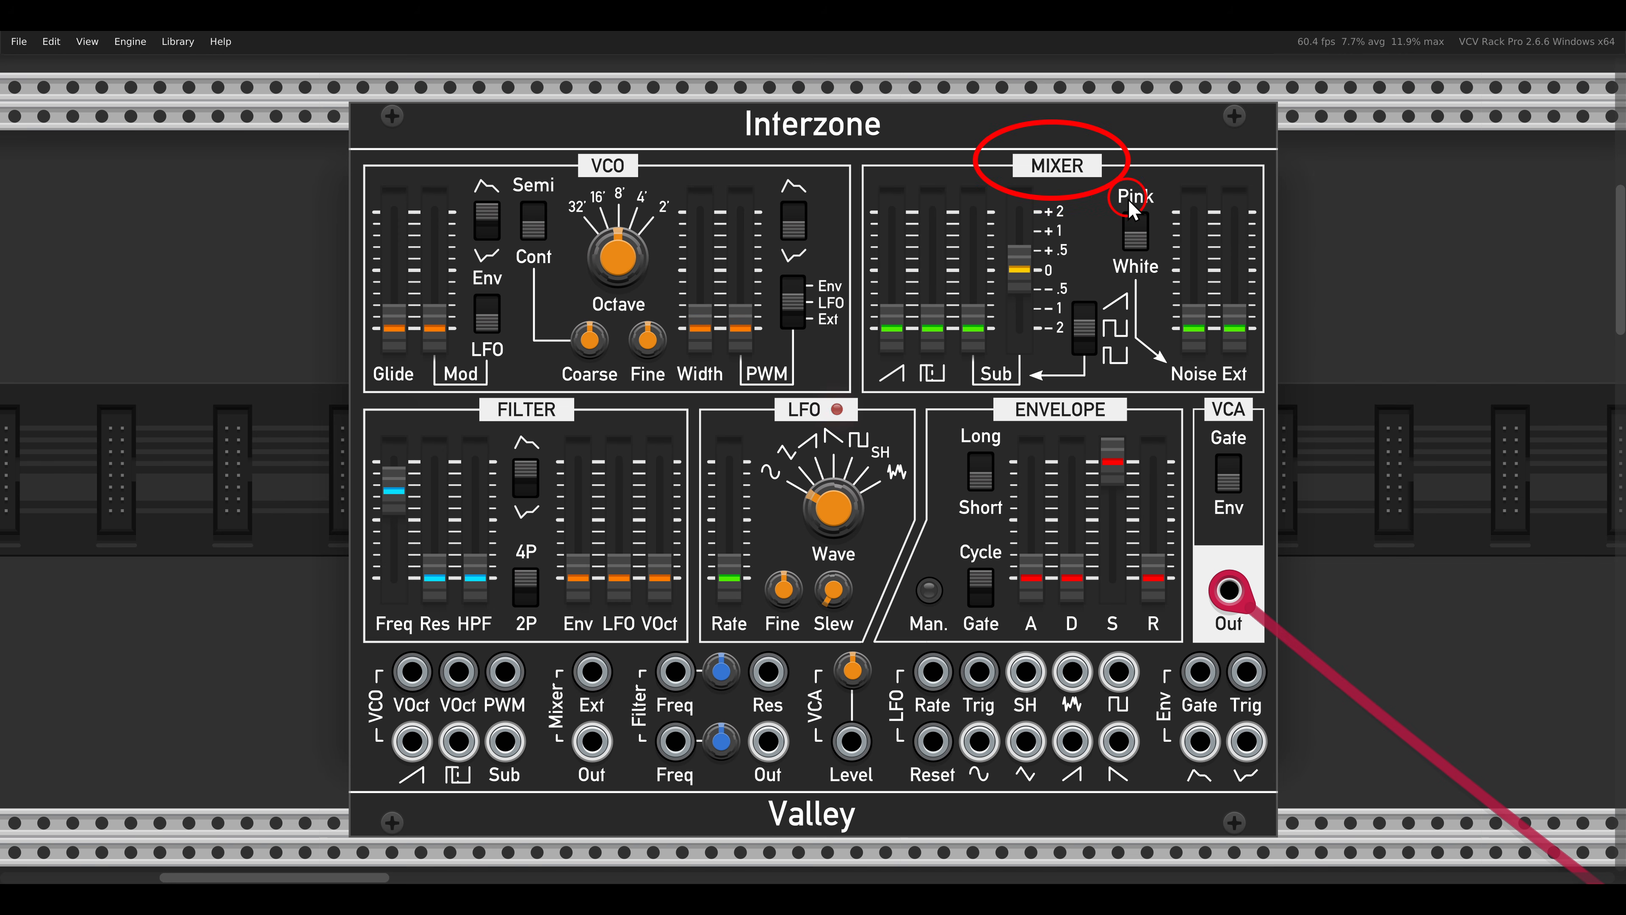
- Raise the saw, pulse and noise levels in the Interzone mixer and lower the filter cutoff to 58.5%
mouse_move(891, 328)
mouse_down()
mouse_move(900, 259)
mouse_move(935, 275)
mouse_move(935, 233)
mouse_move(899, 255)
mouse_up()
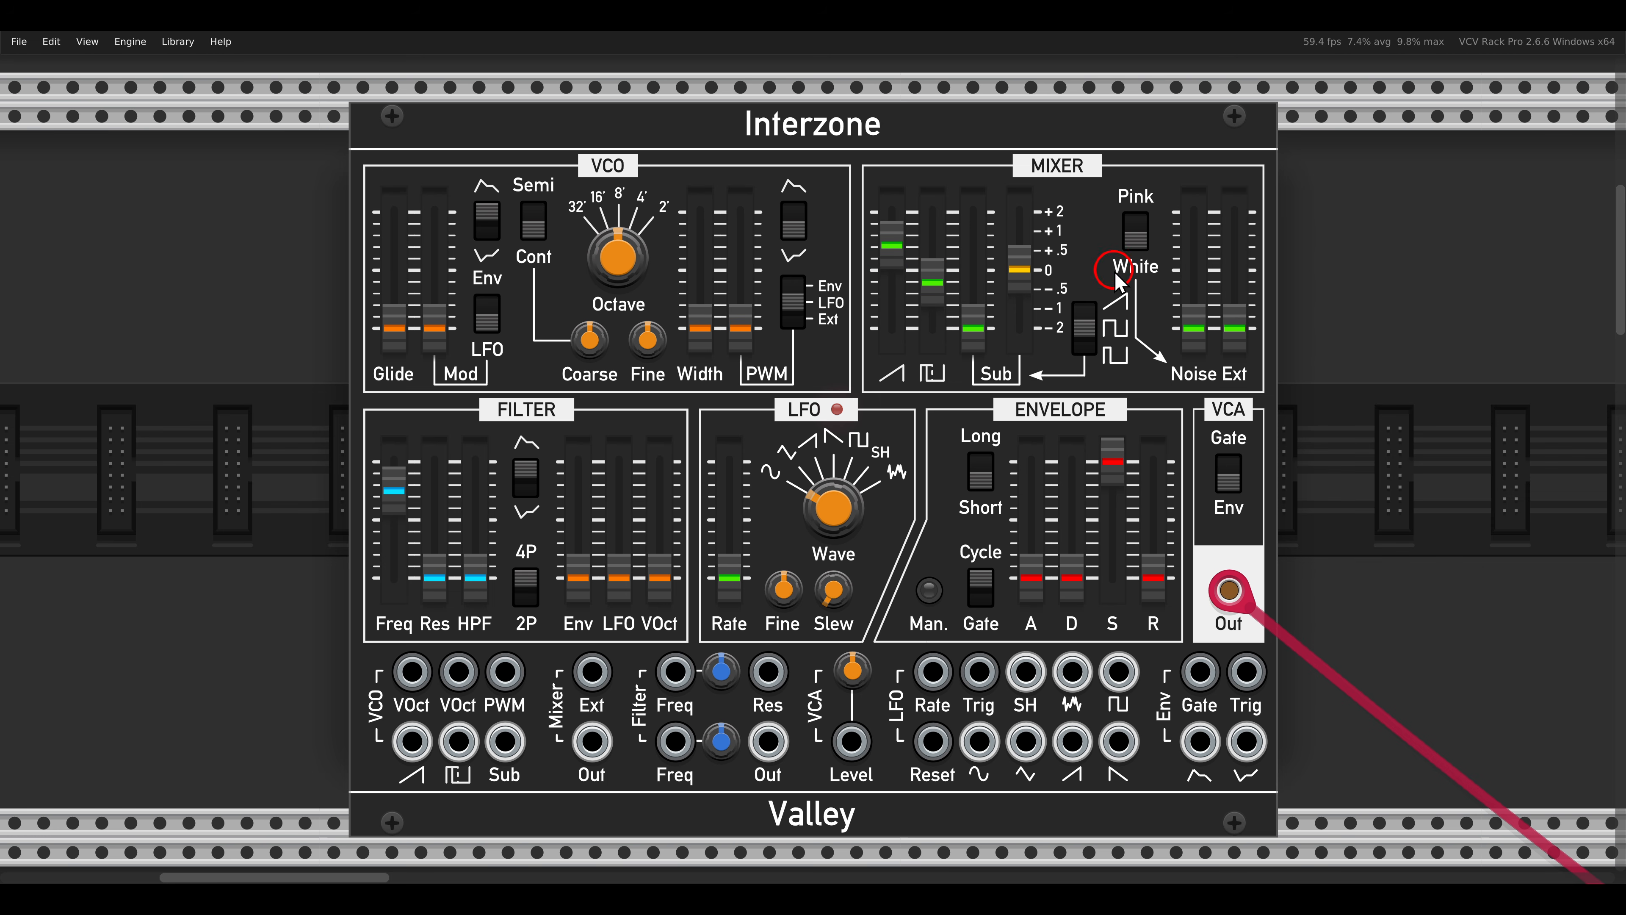
drag(1193, 323, 1201, 250)
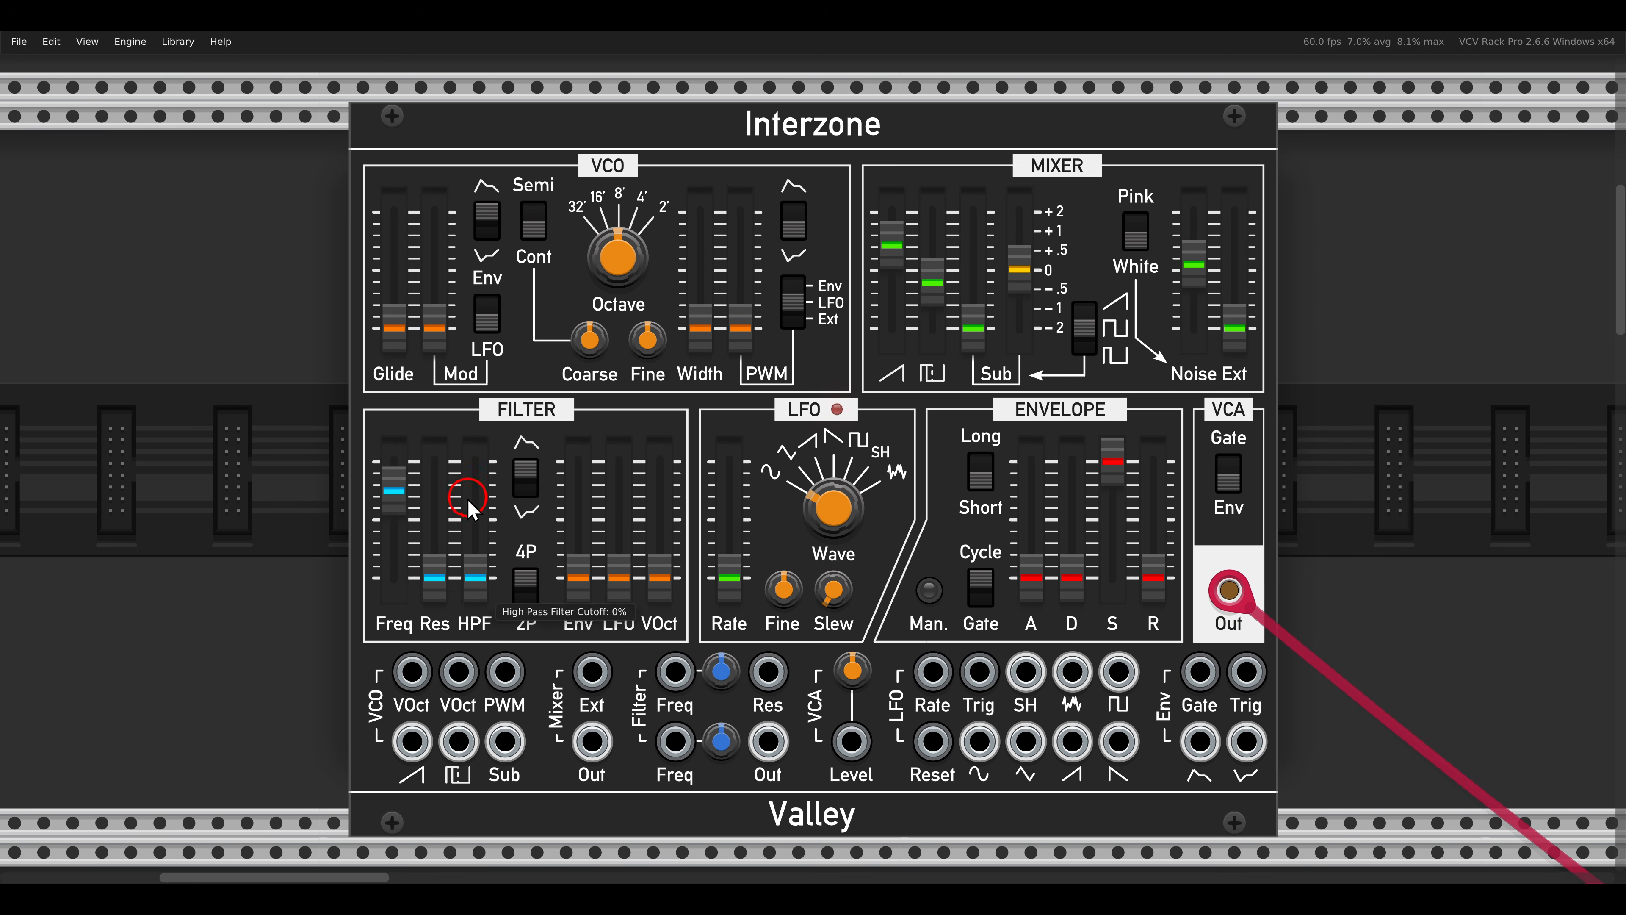
mouse_move(394, 492)
mouse_down()
mouse_move(402, 451)
mouse_move(413, 500)
mouse_up()
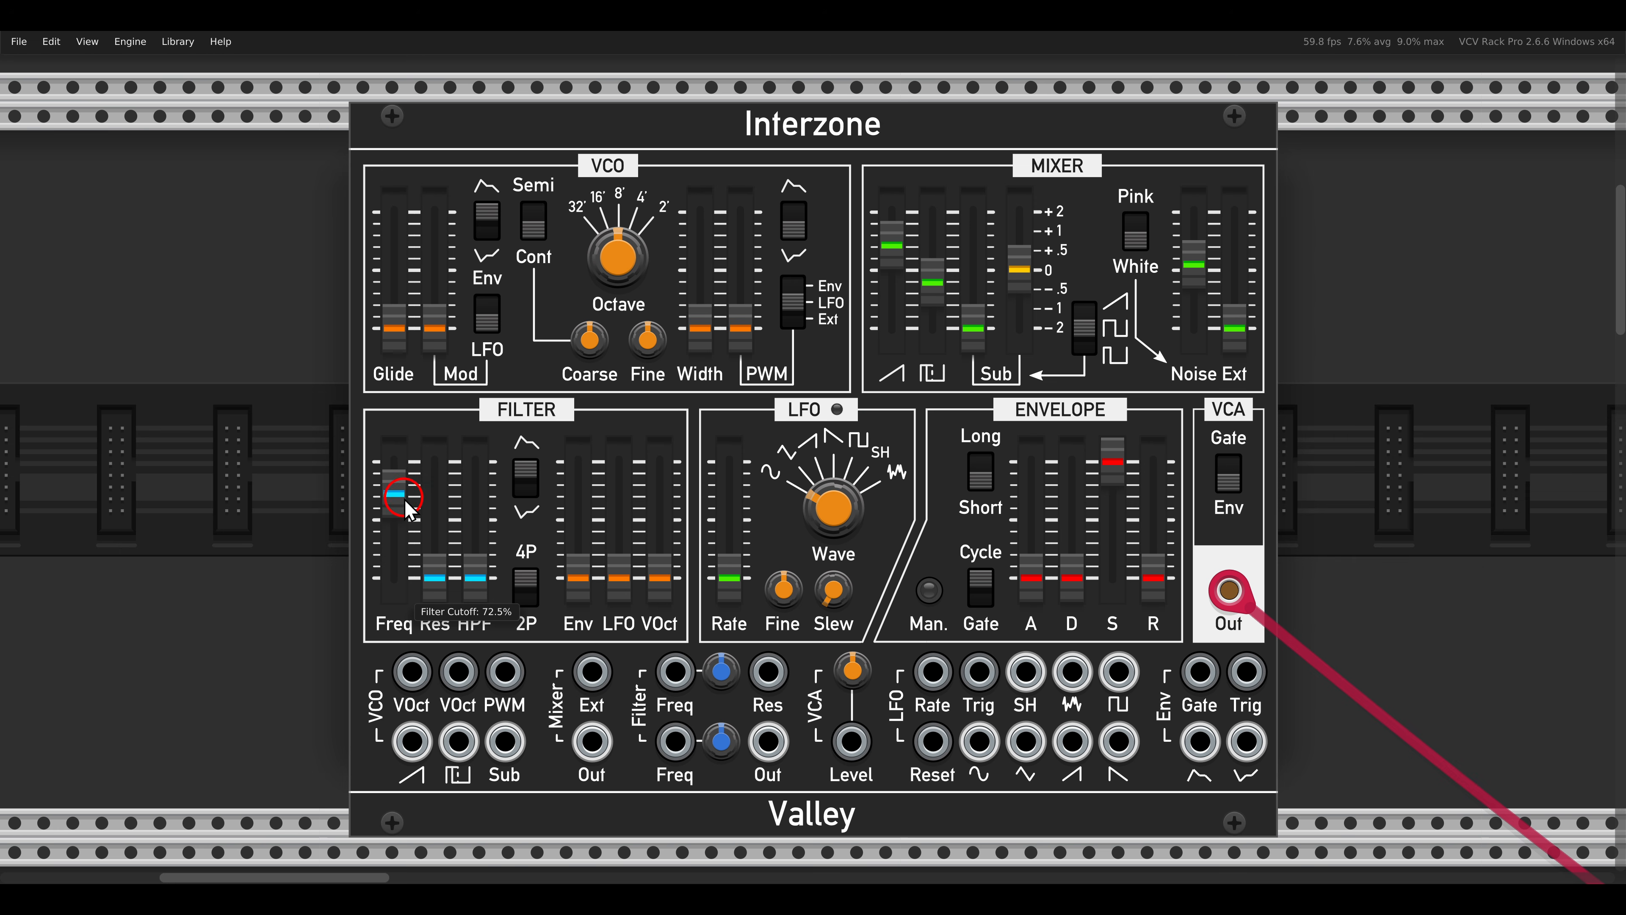
mouse_move(405, 499)
mouse_down()
mouse_move(401, 456)
mouse_move(399, 519)
mouse_up()
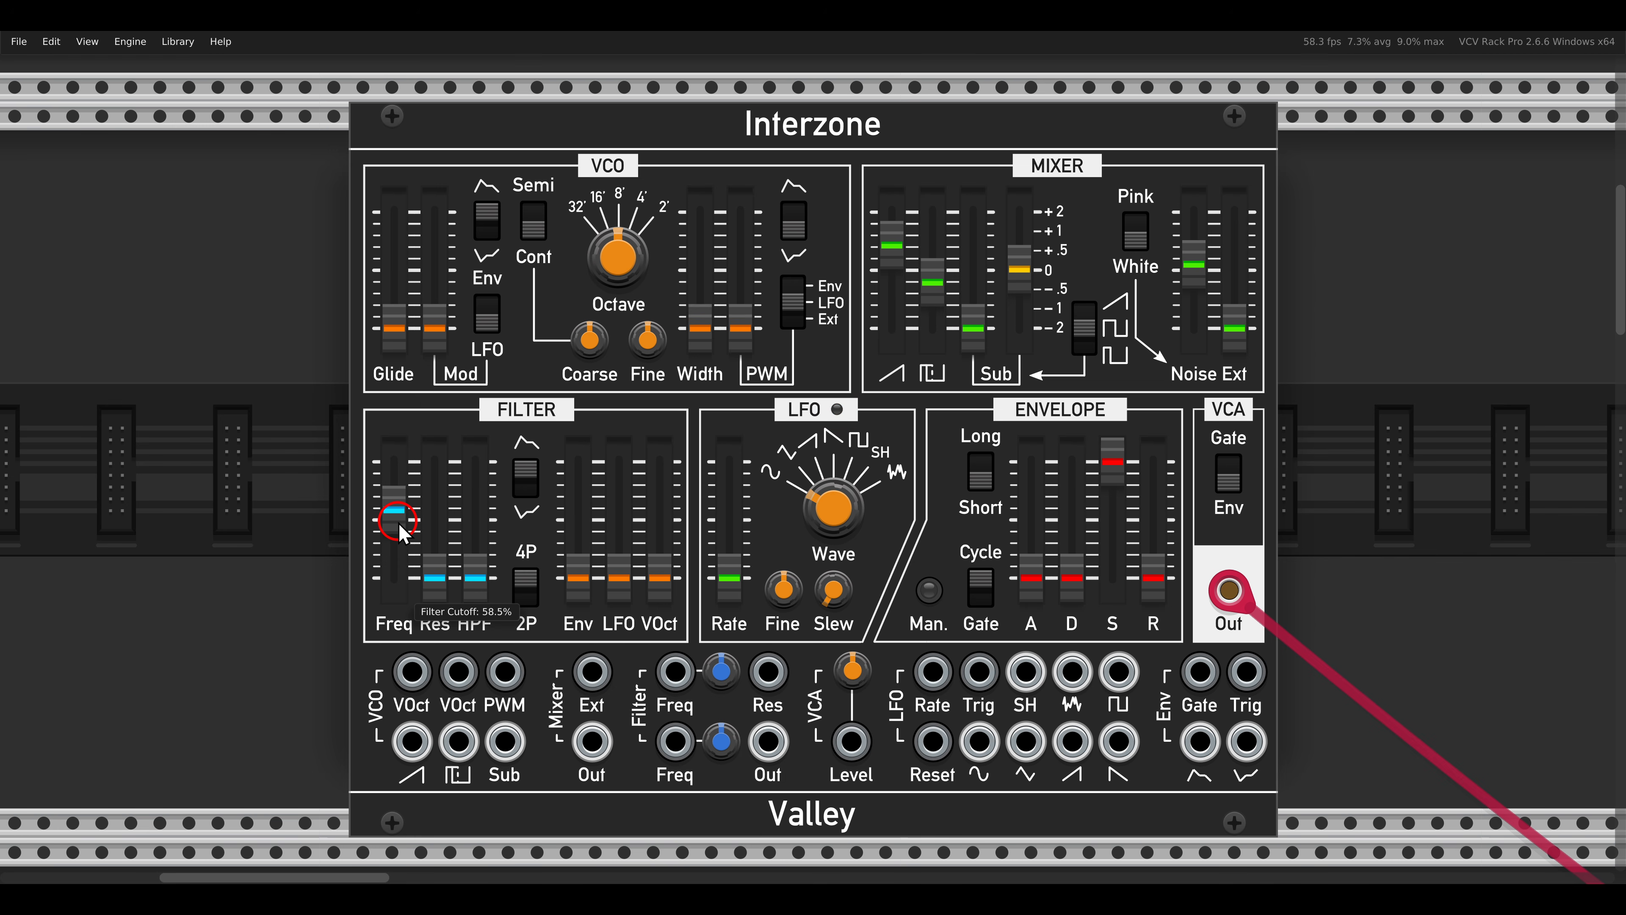
- Modulate the filter cutoff with the LFO by raising the filter's LFO amount and the LFO rate, and raise the cutoff slightly
mouse_move(744, 363)
mouse_down()
mouse_move(861, 407)
mouse_move(885, 452)
mouse_up()
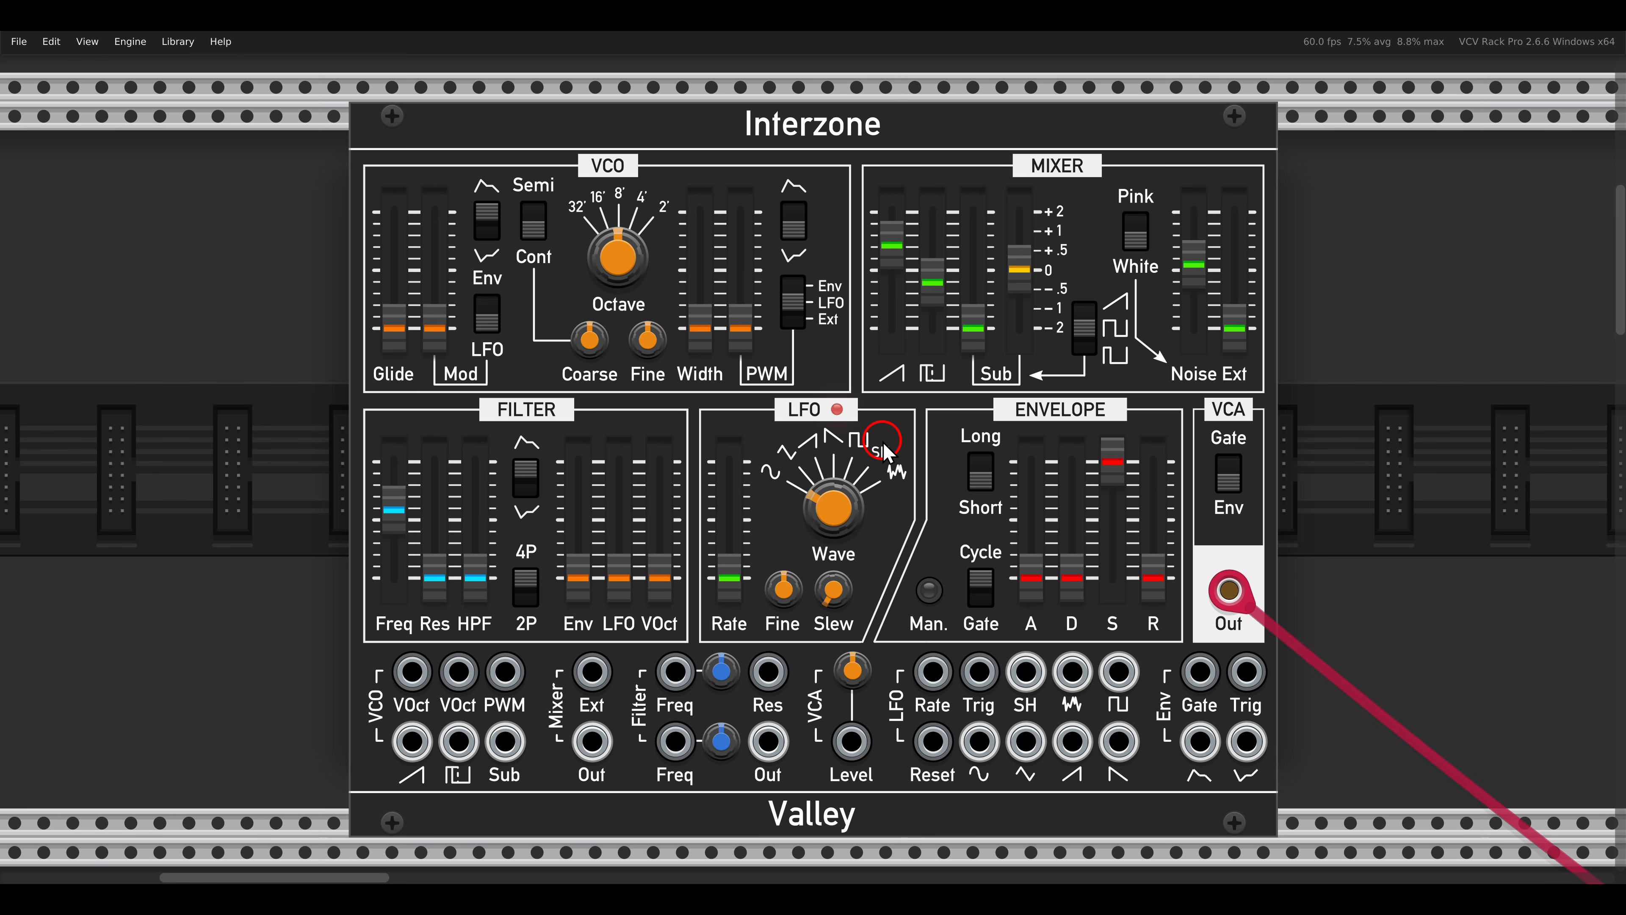
drag(618, 576, 620, 530)
drag(733, 567, 734, 510)
drag(617, 520, 624, 497)
click(395, 510)
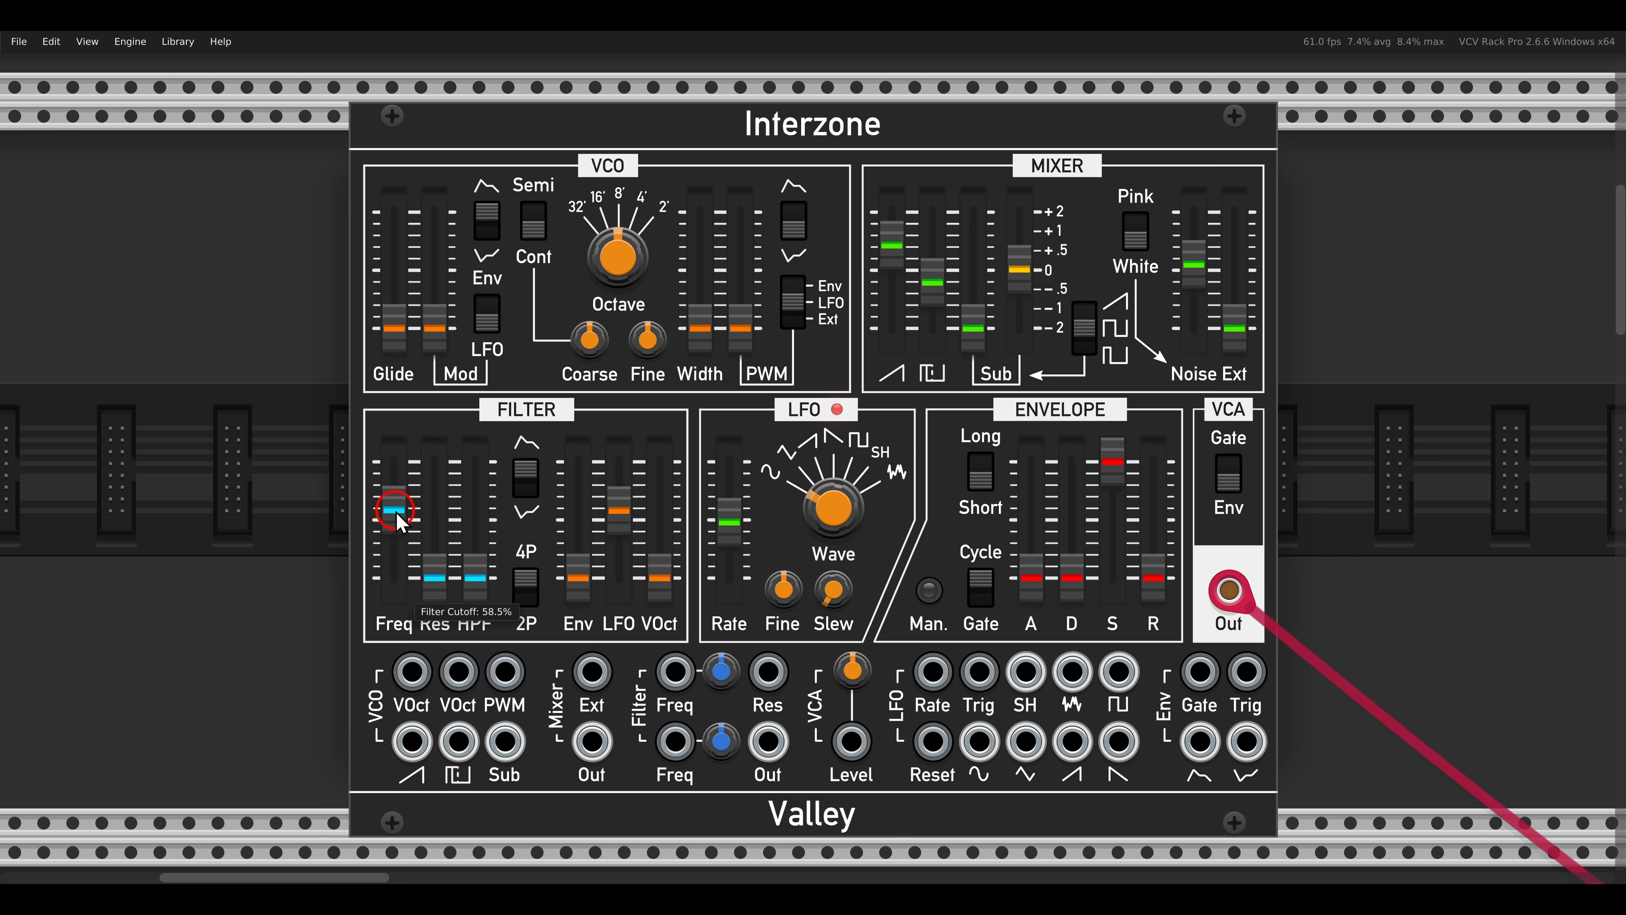
mouse_move(397, 515)
mouse_down()
mouse_move(397, 471)
mouse_move(397, 494)
mouse_up()
mouse_move(733, 522)
mouse_down()
mouse_move(738, 474)
mouse_move(743, 555)
mouse_up()
mouse_move(974, 402)
mouse_down()
mouse_move(1125, 407)
mouse_move(1150, 438)
mouse_up()
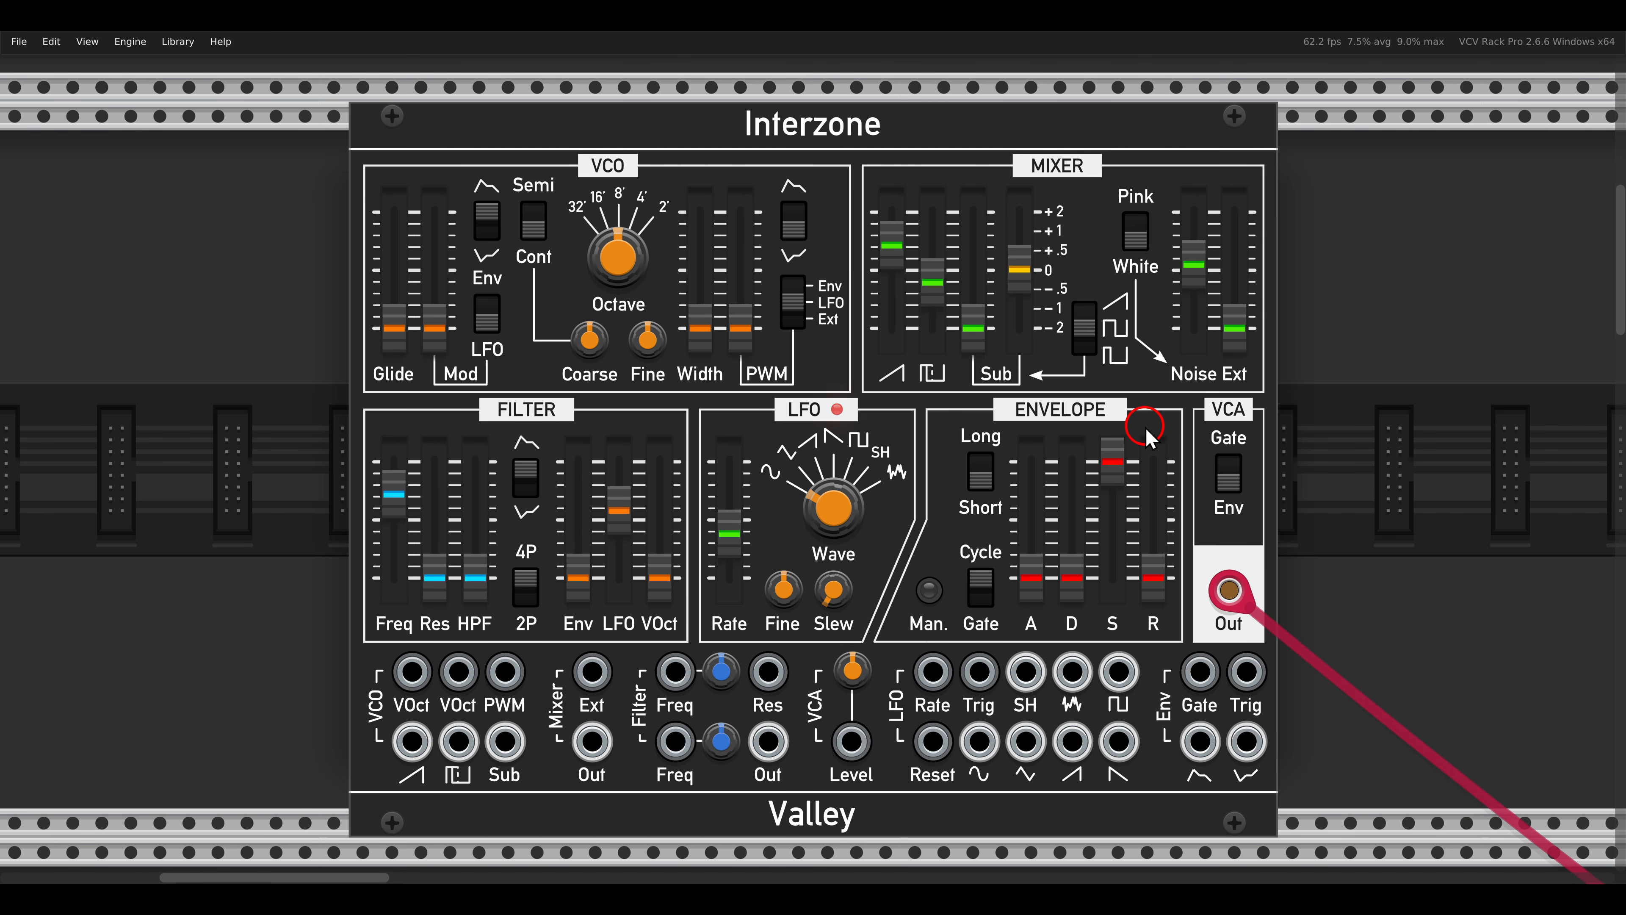
mouse_move(394, 506)
mouse_down()
mouse_move(403, 537)
mouse_move(403, 493)
mouse_up()
- Raise the envelope's attack and release times to roughly three quarters and trigger the manual gate to audition them
click(980, 586)
click(942, 592)
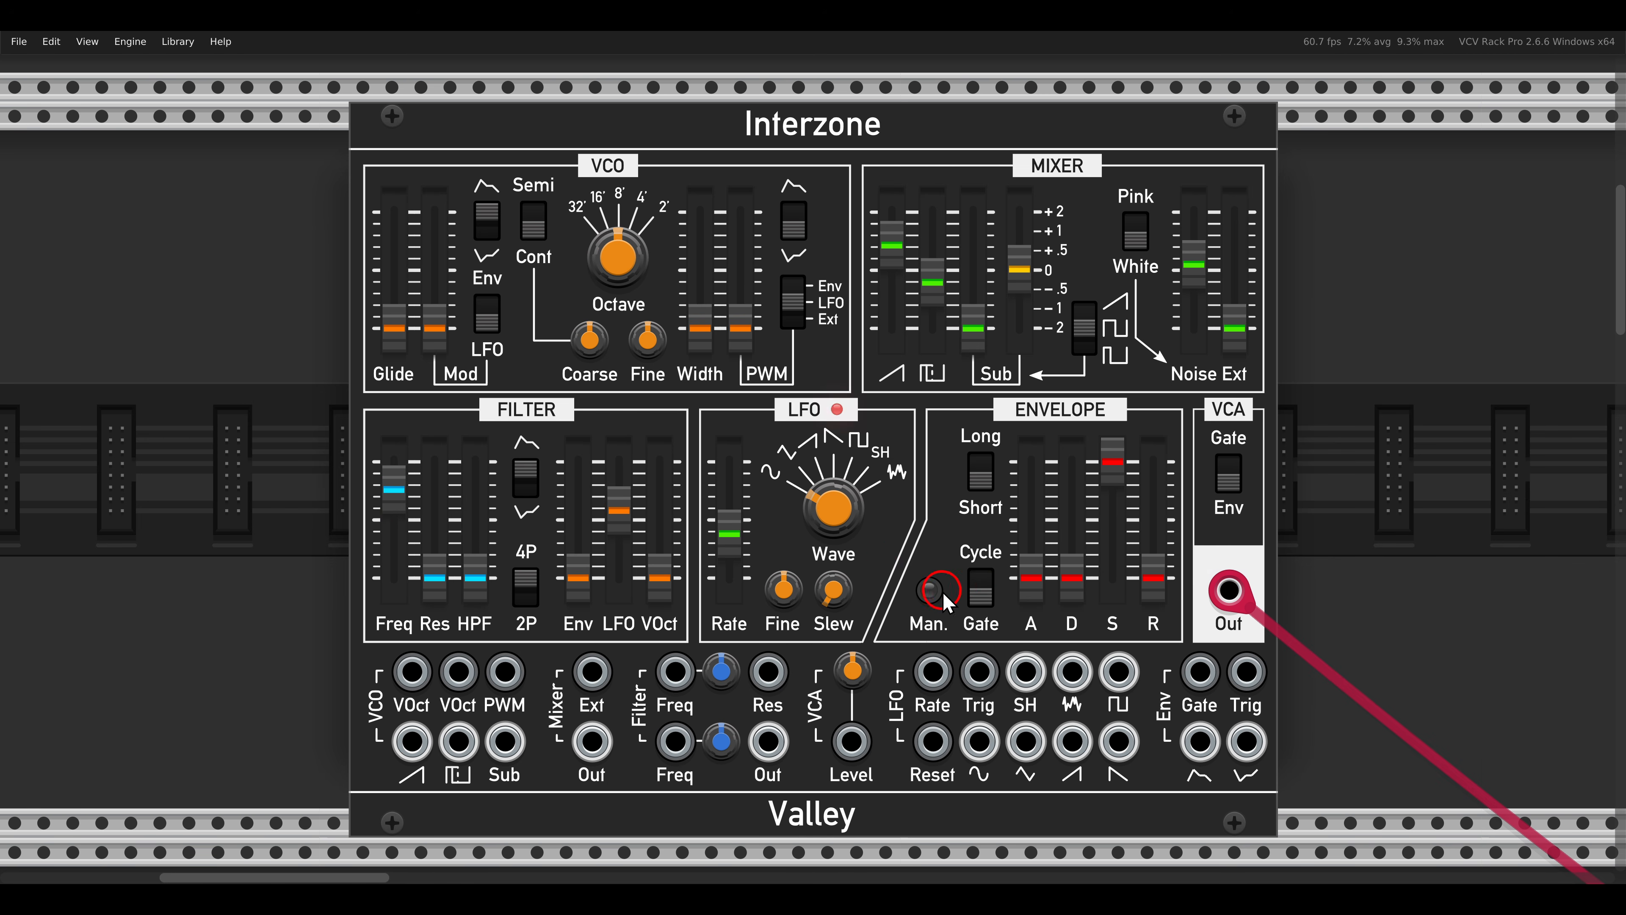
drag(1031, 577, 1031, 494)
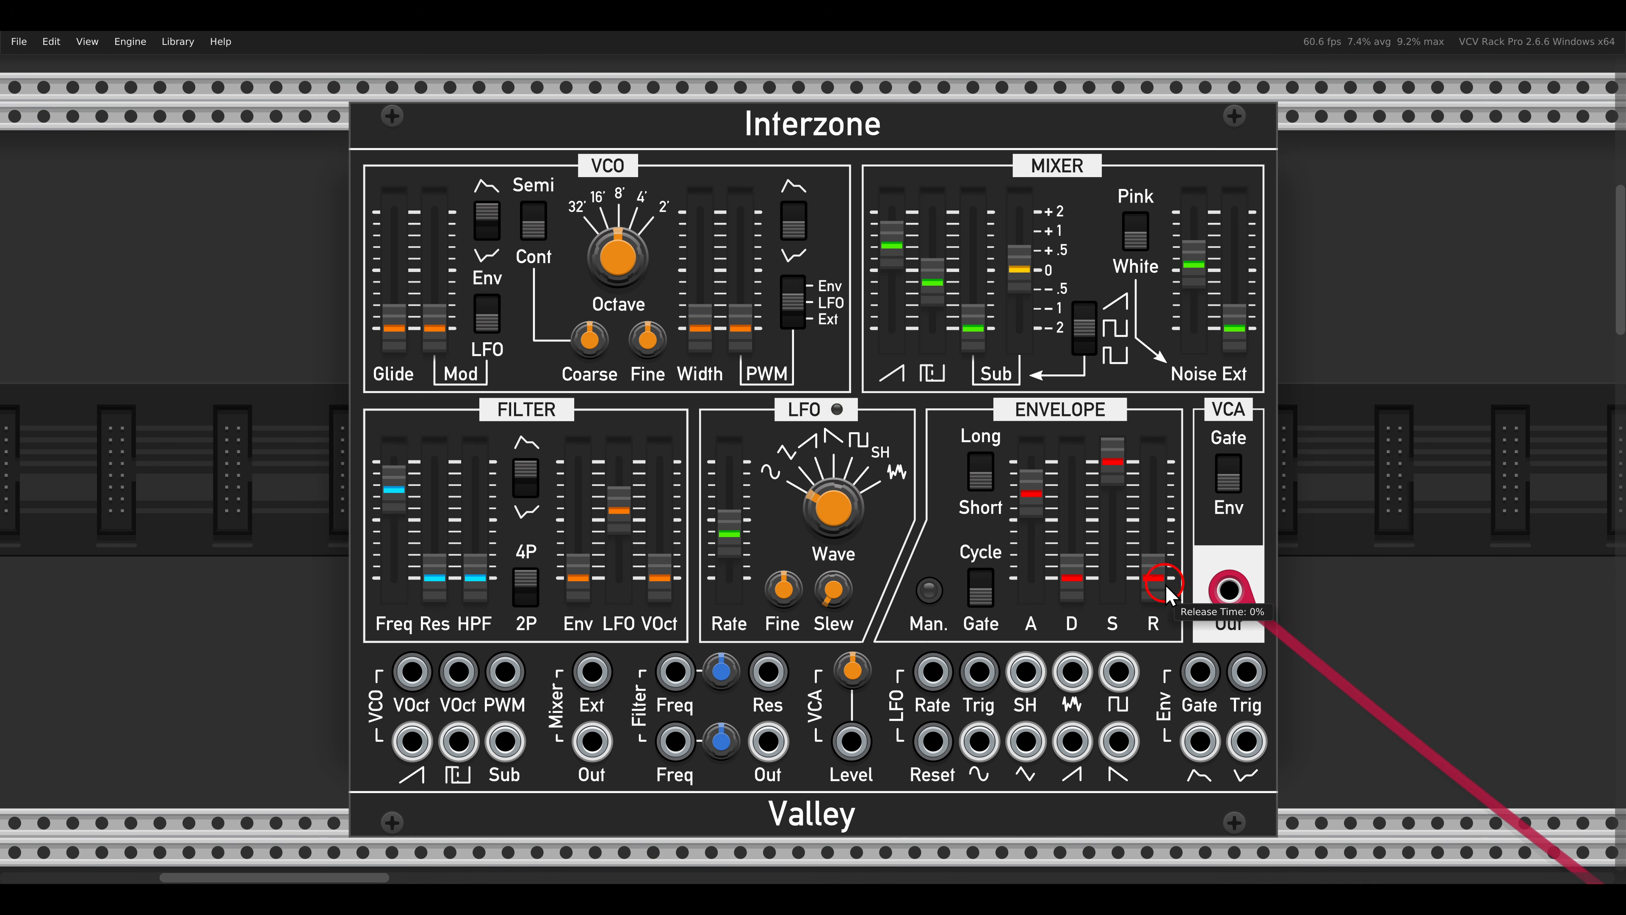
drag(1167, 596, 1162, 498)
click(930, 590)
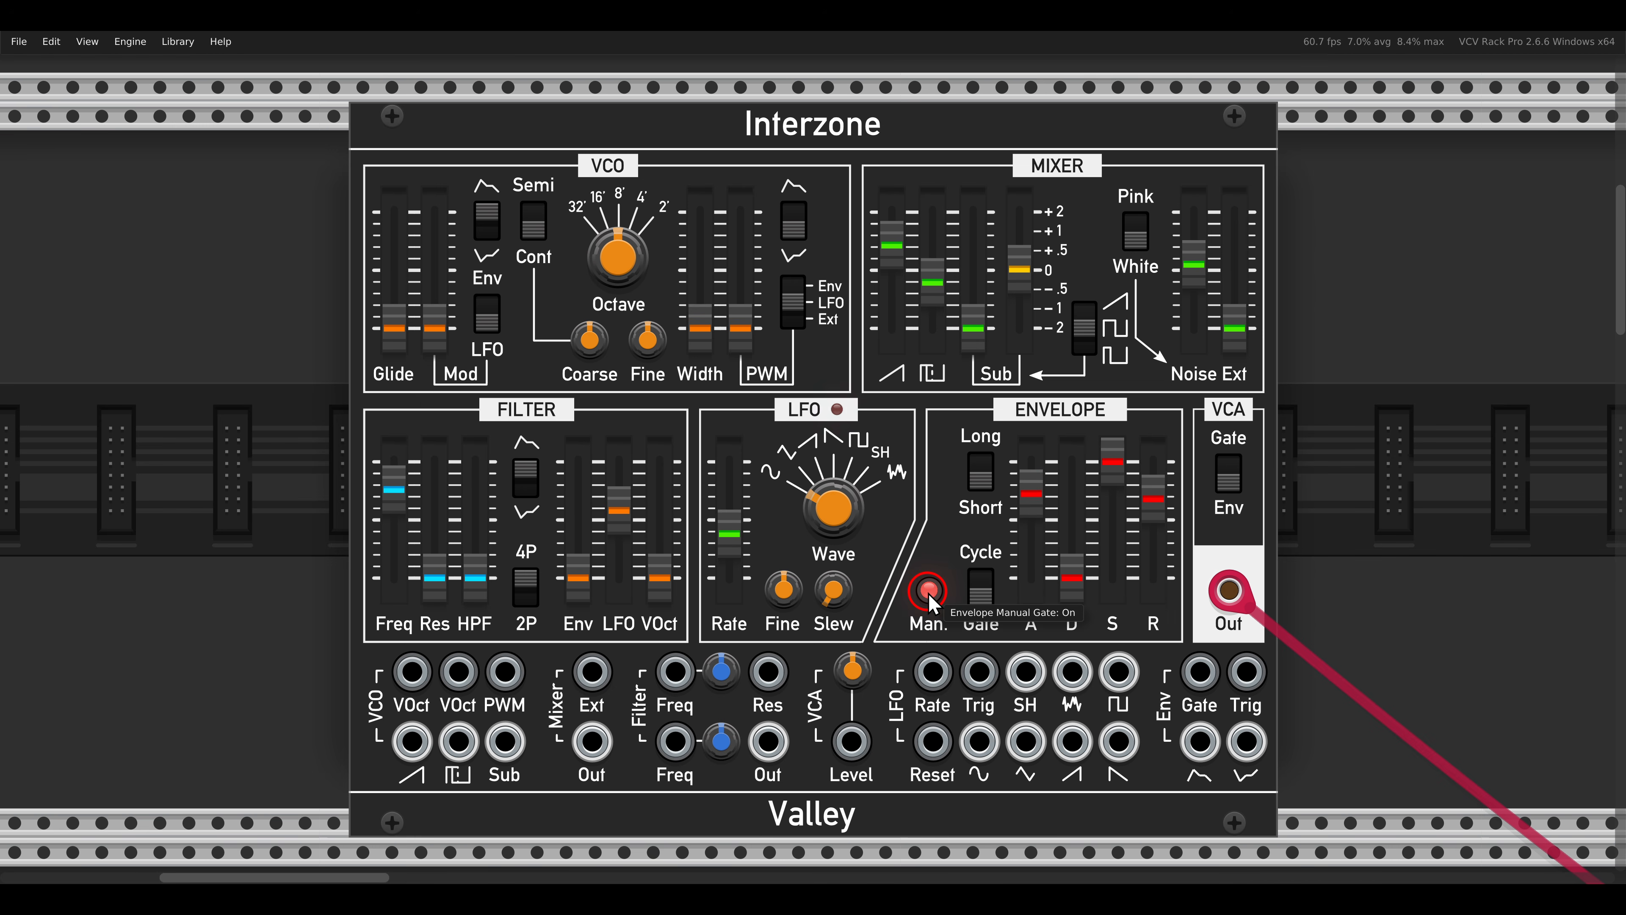
click(929, 593)
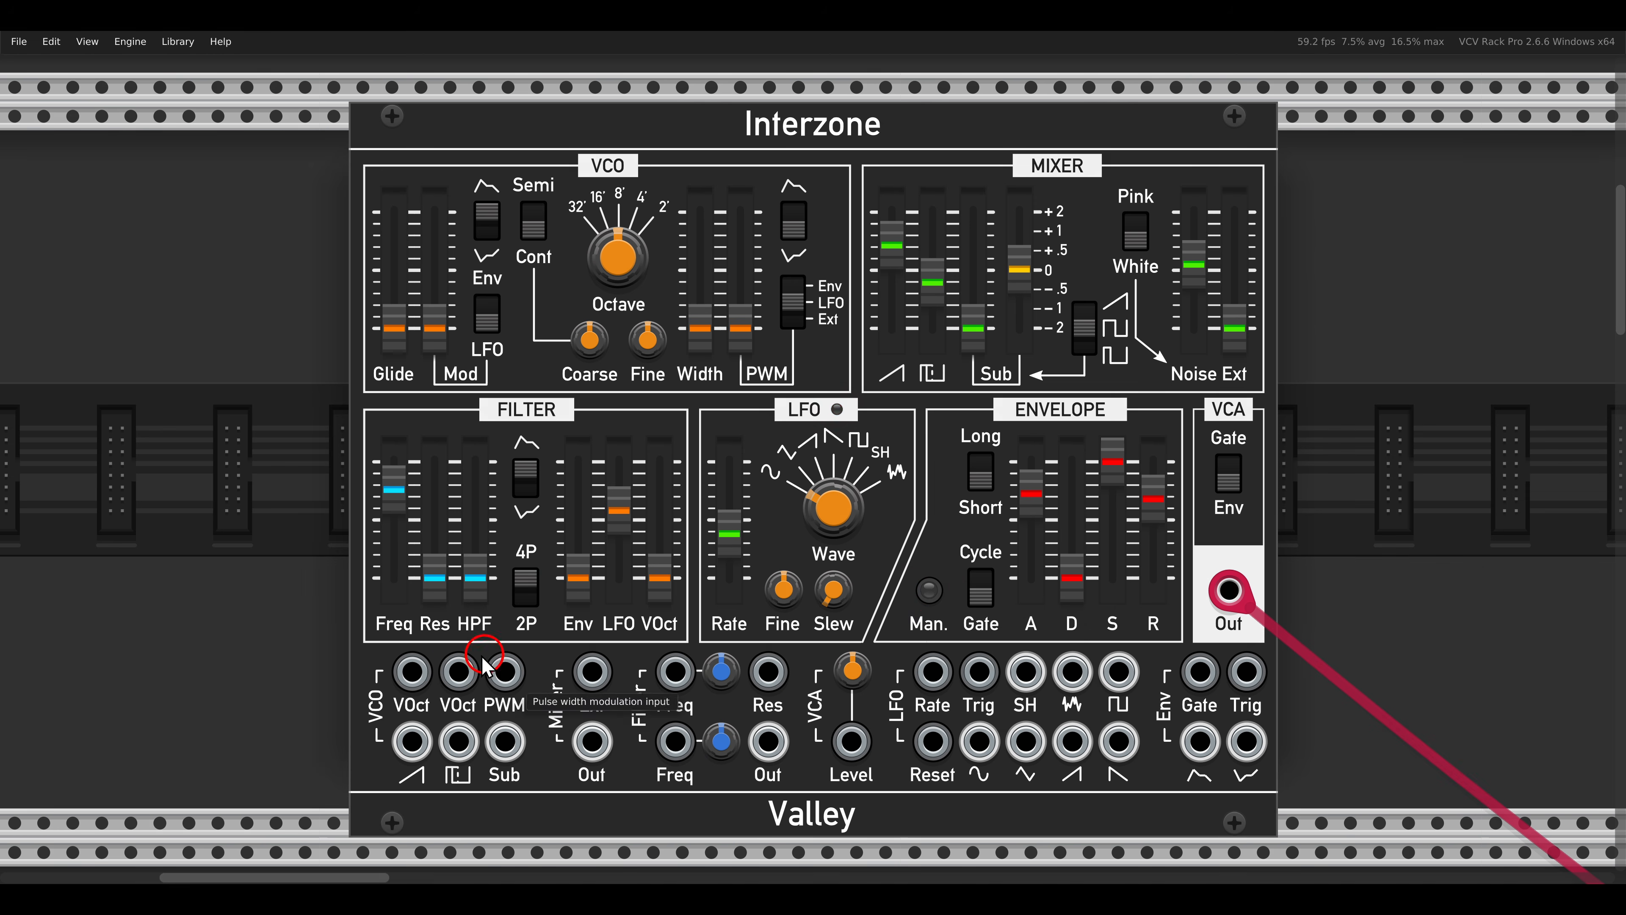
mouse_move(309, 636)
mouse_down()
mouse_move(1299, 762)
mouse_move(1350, 782)
mouse_up()
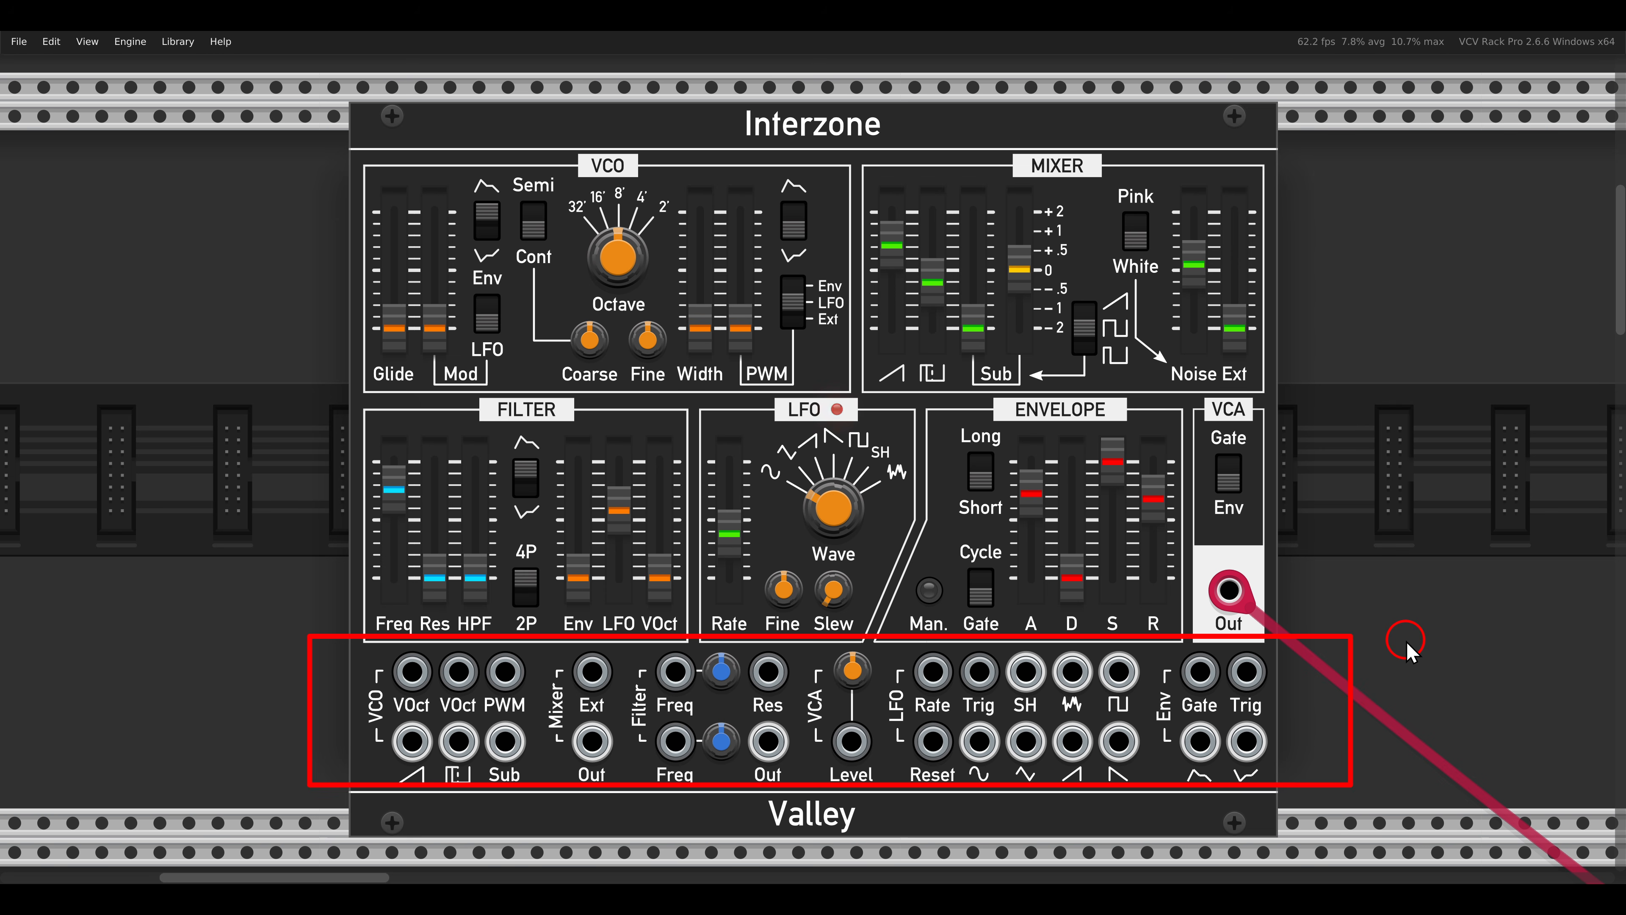
key(Escape)
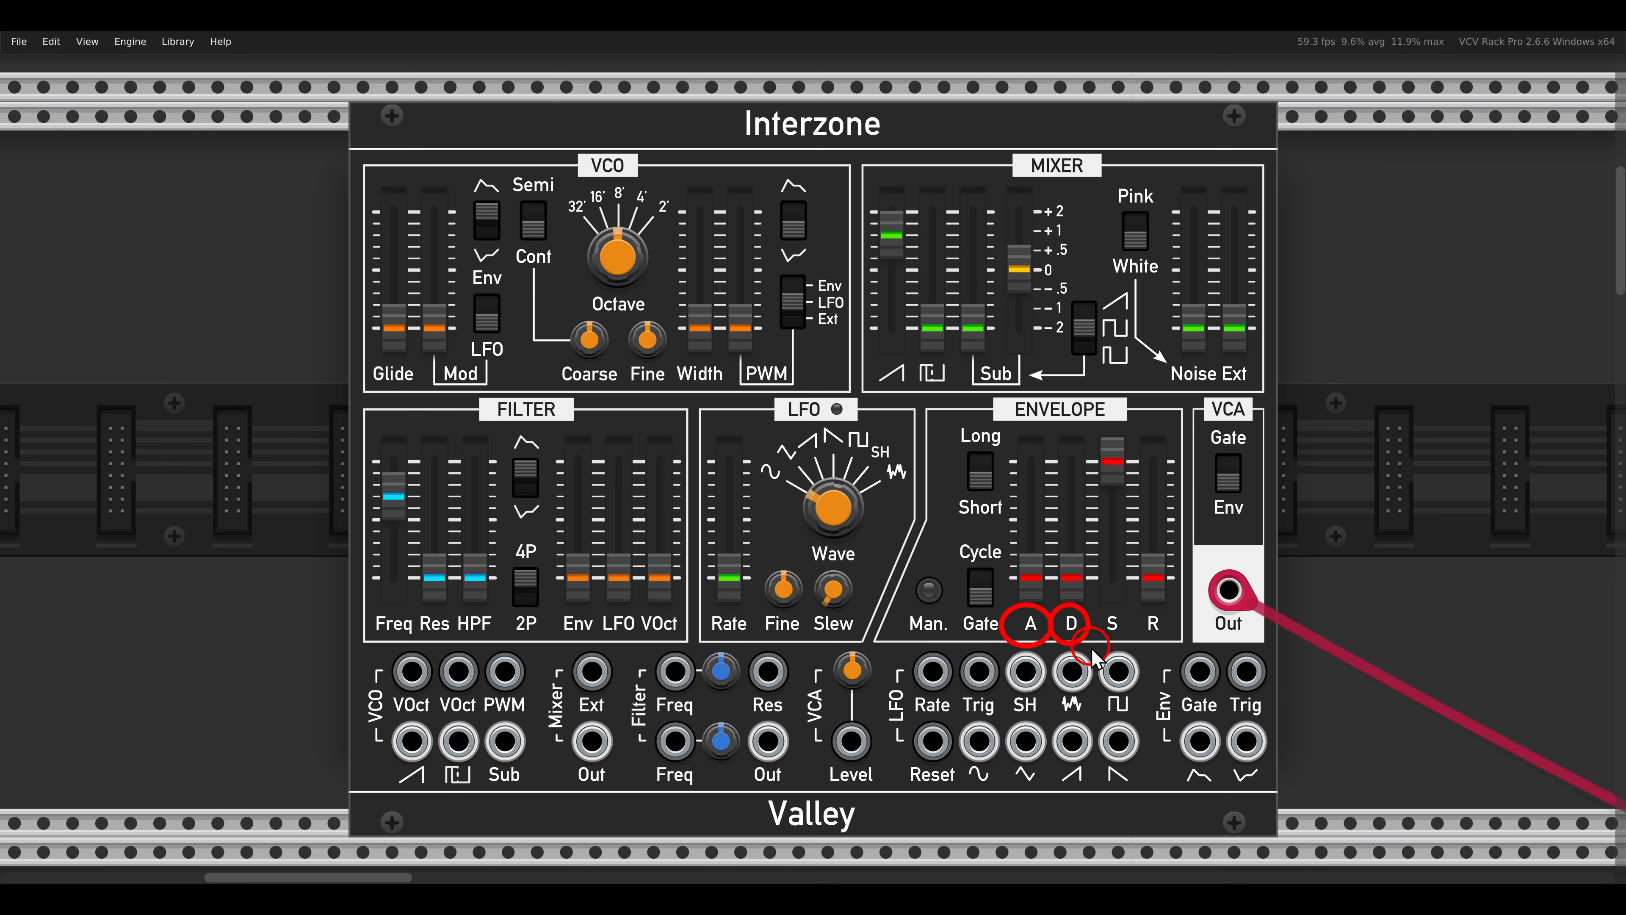
mouse_move(1129, 608)
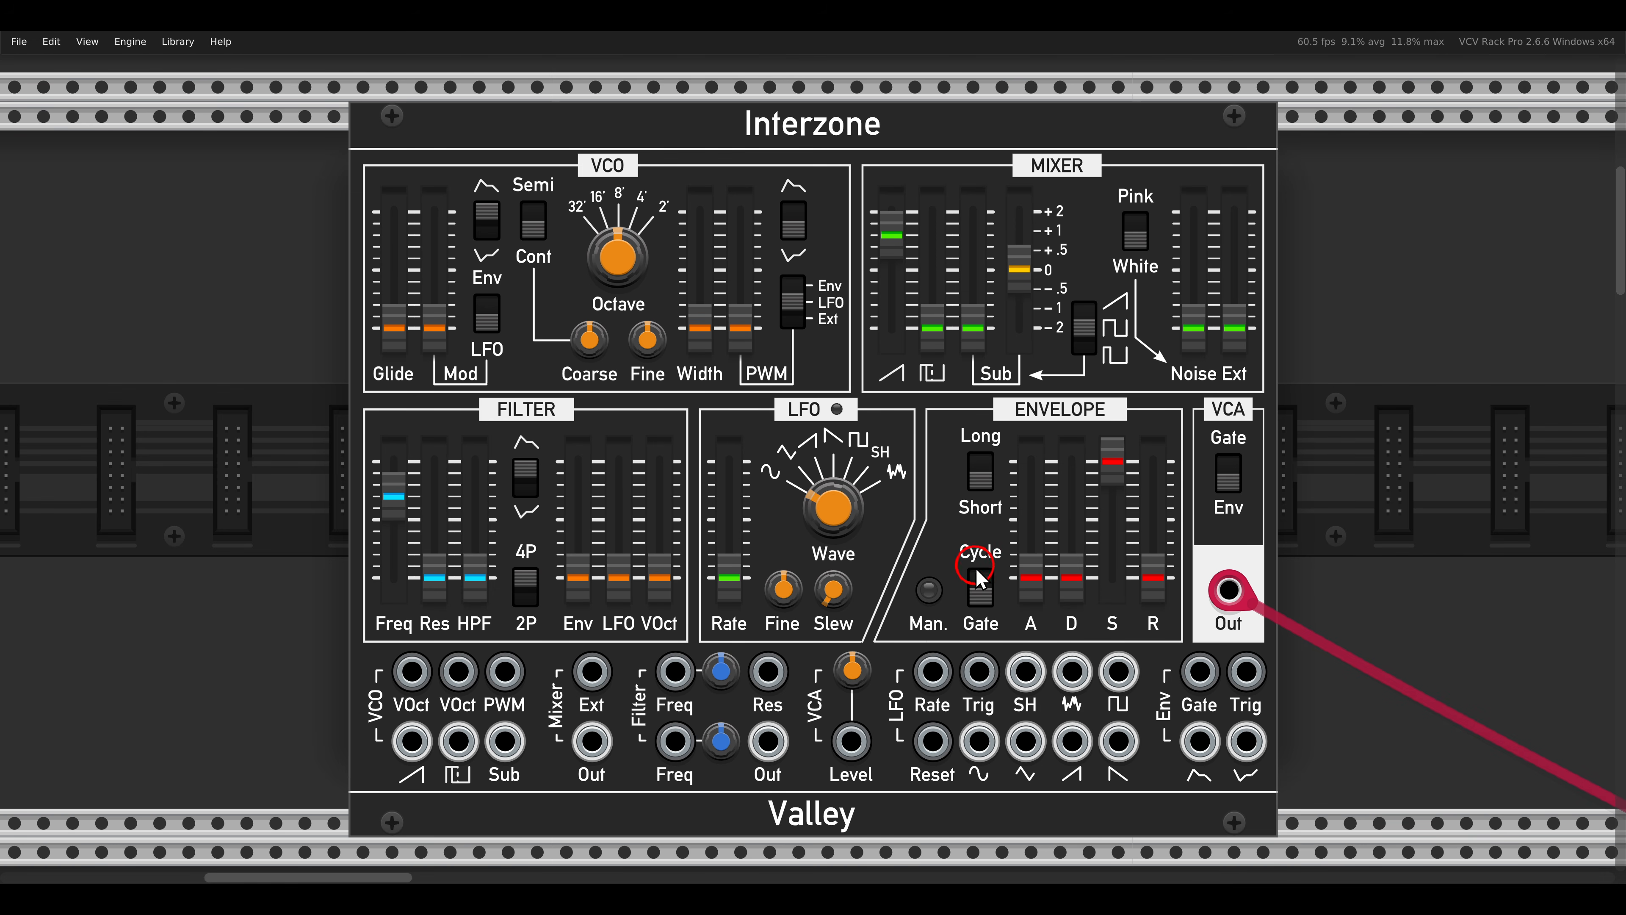
- Raise the envelope's attack time to about 74% and its release time to a similar level, auditioning each with the manual gate
drag(1030, 573, 1018, 463)
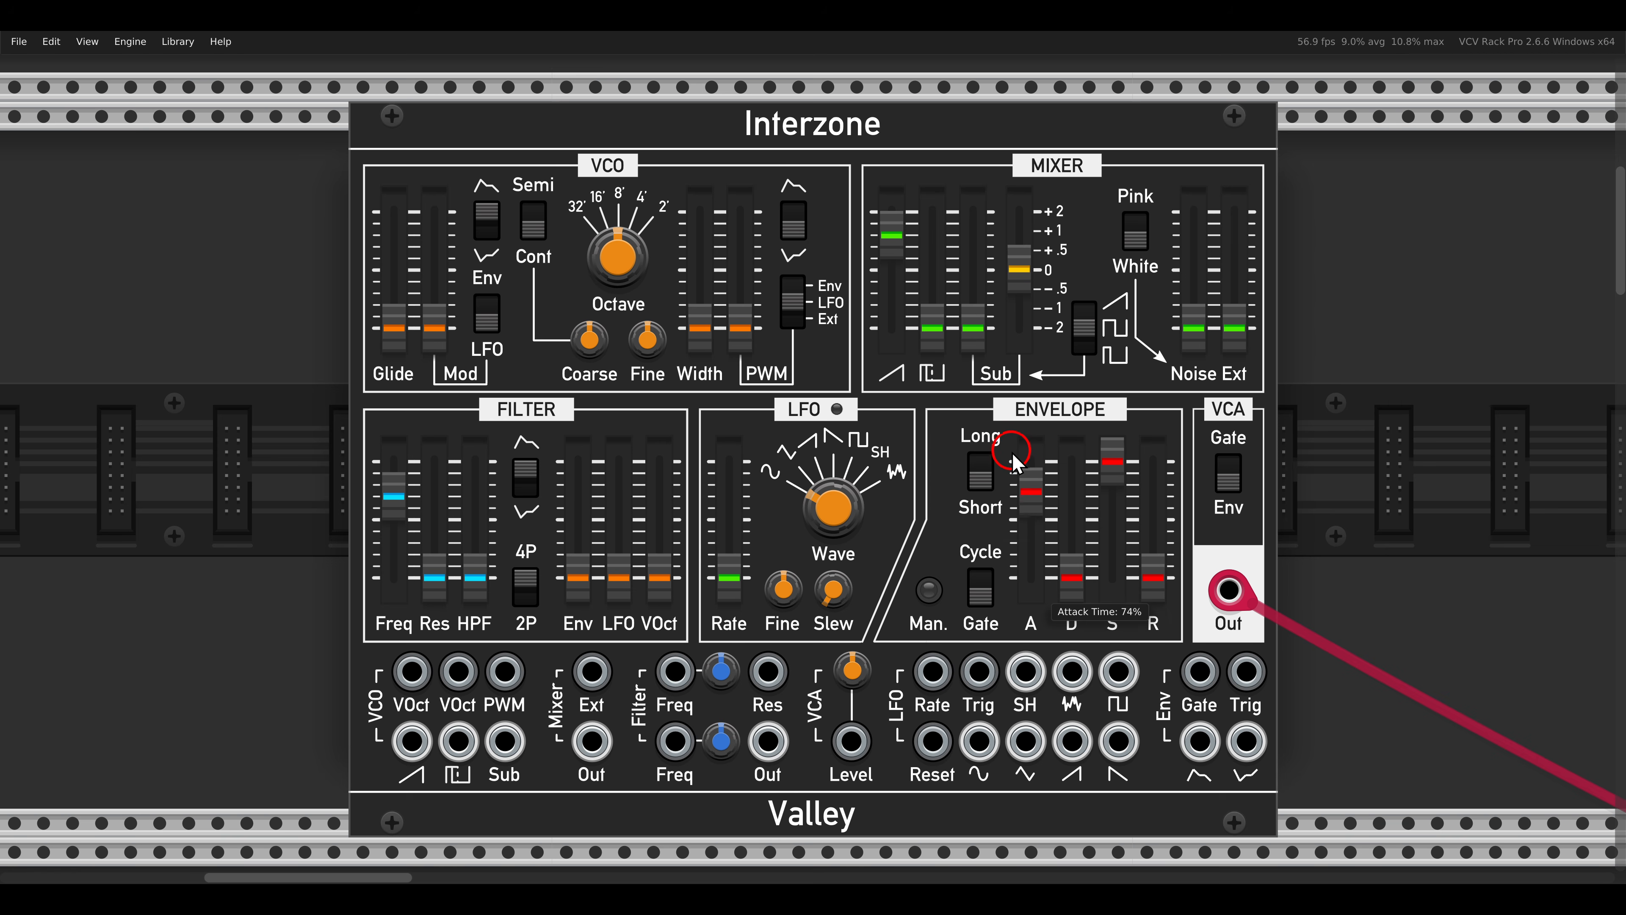
click(927, 590)
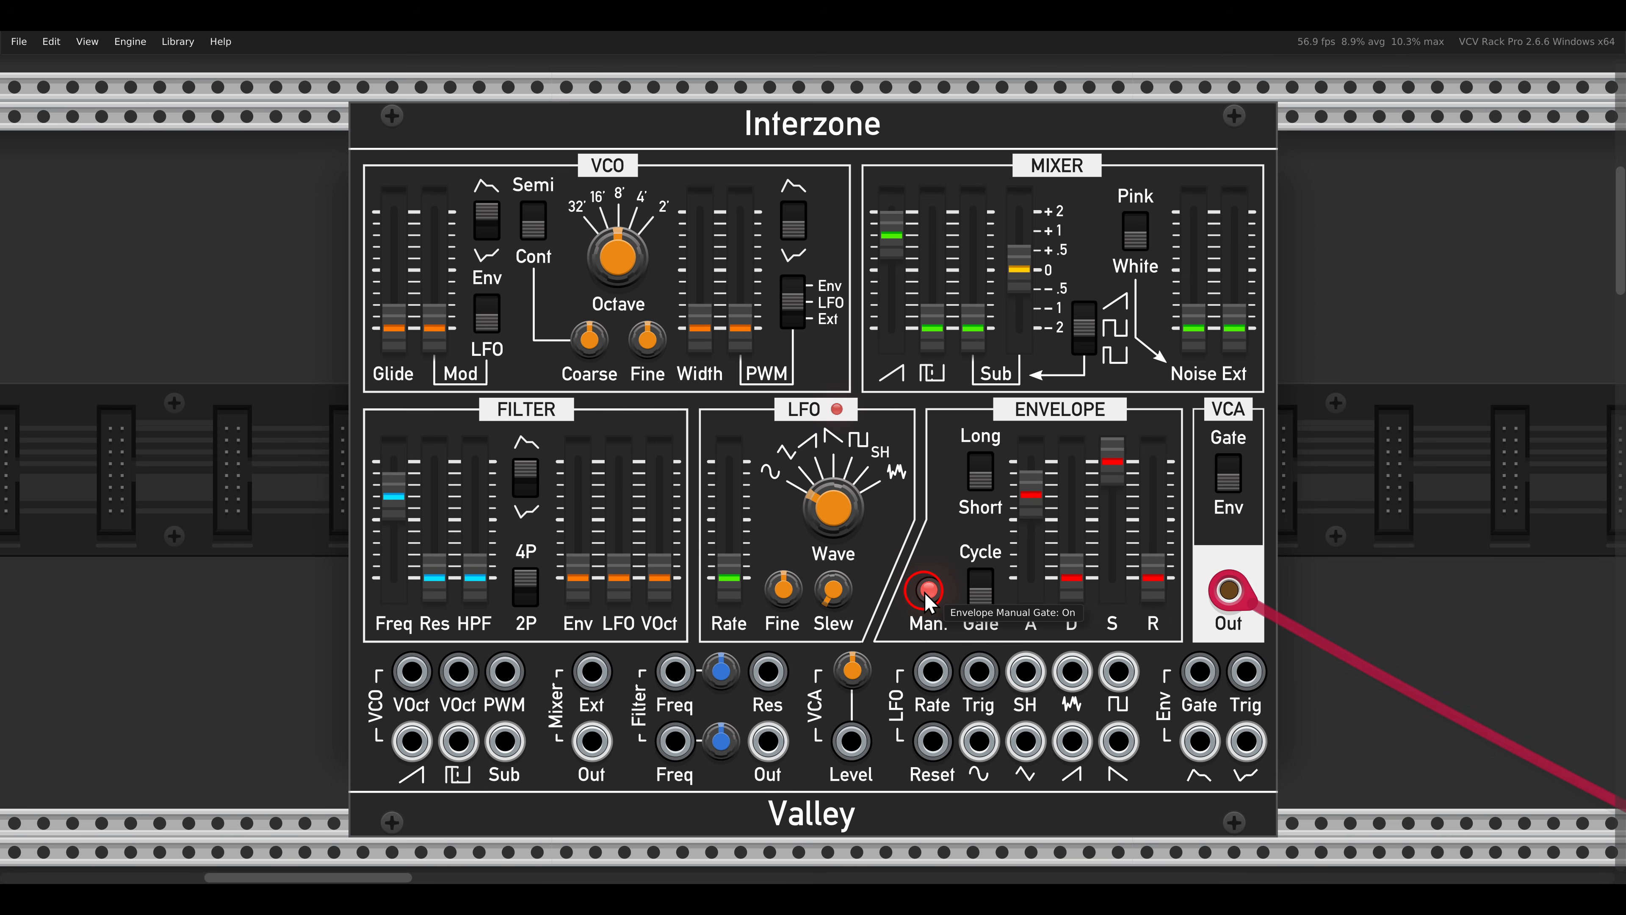
click(925, 593)
click(925, 592)
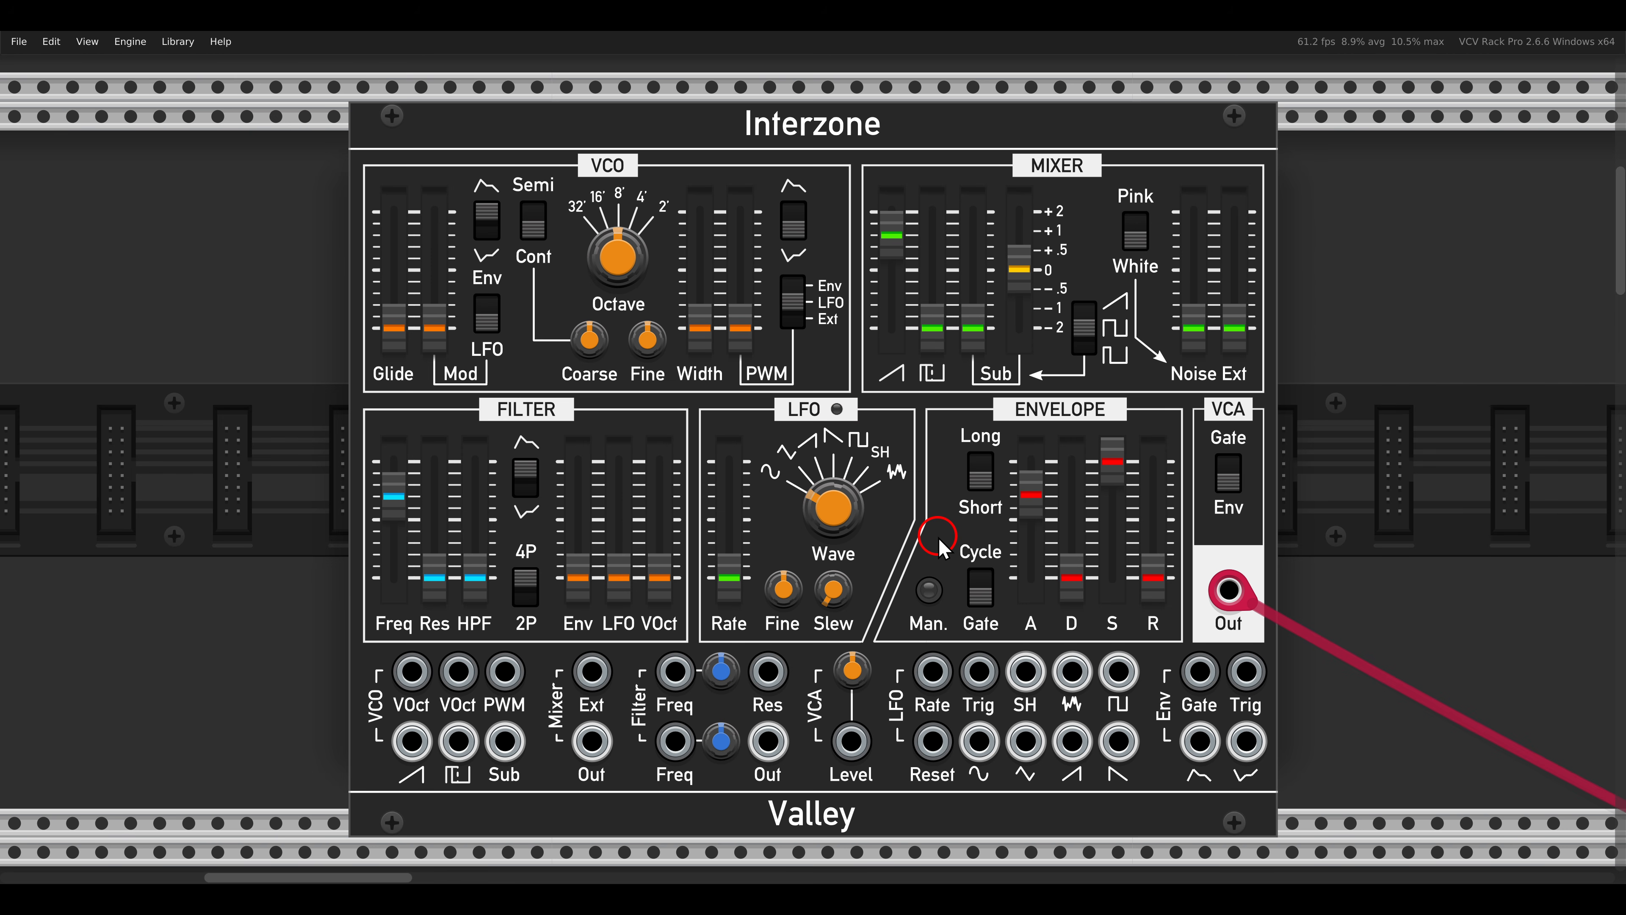
drag(1153, 577, 1153, 494)
click(927, 587)
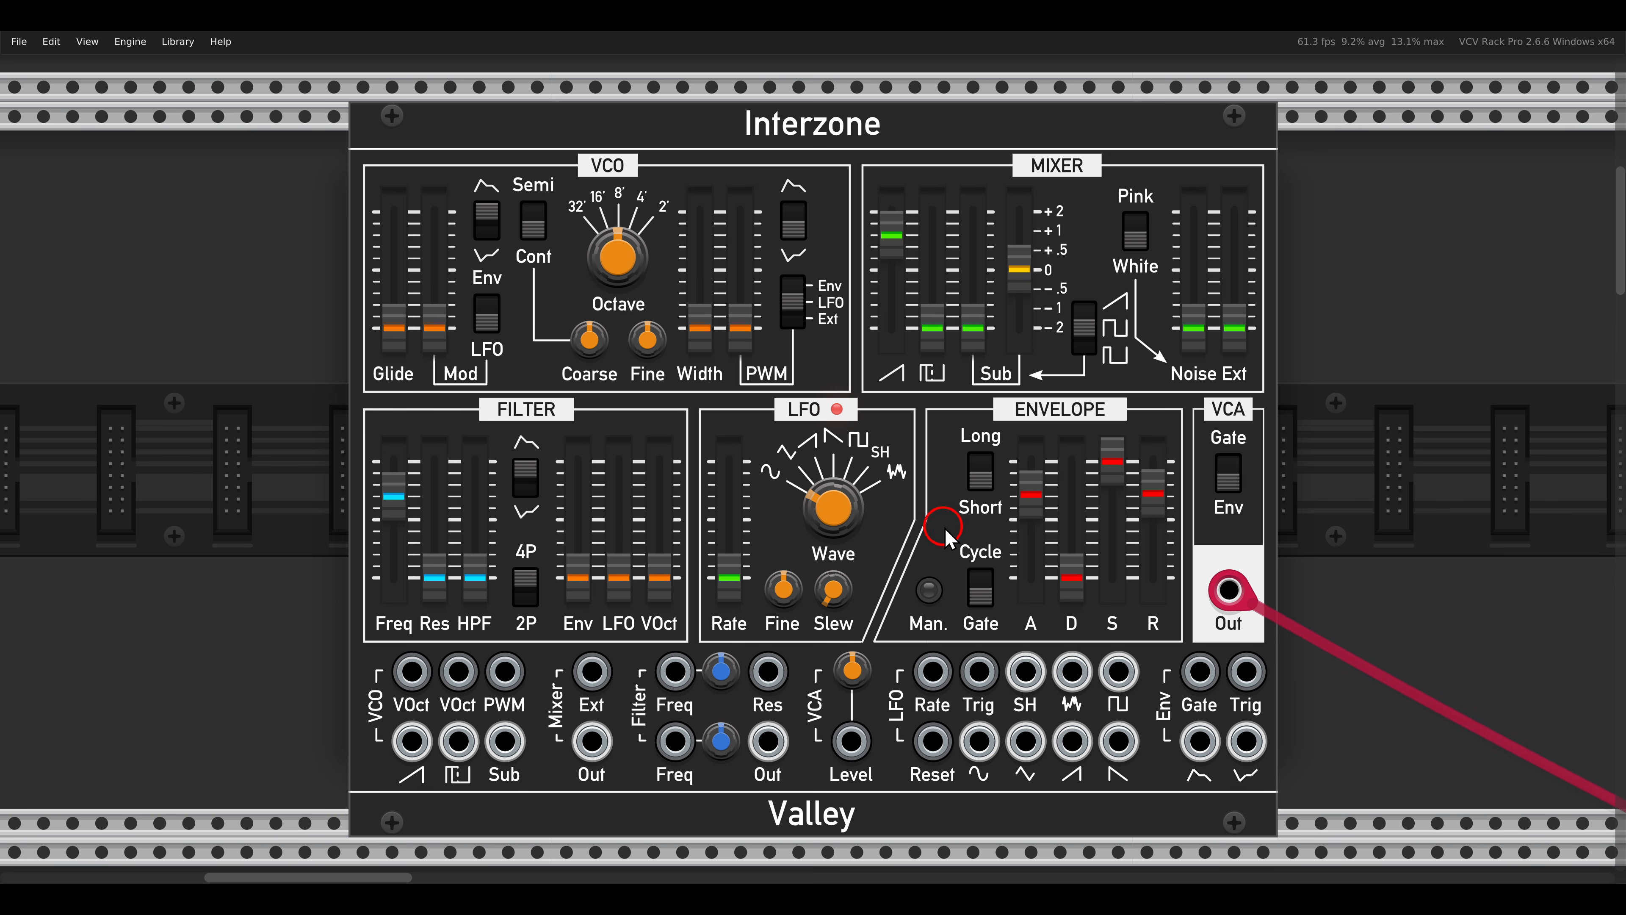
- Set the envelope's sustain level to 21%, its attack and release to zero, and its decay to about a third
drag(1113, 463, 1133, 633)
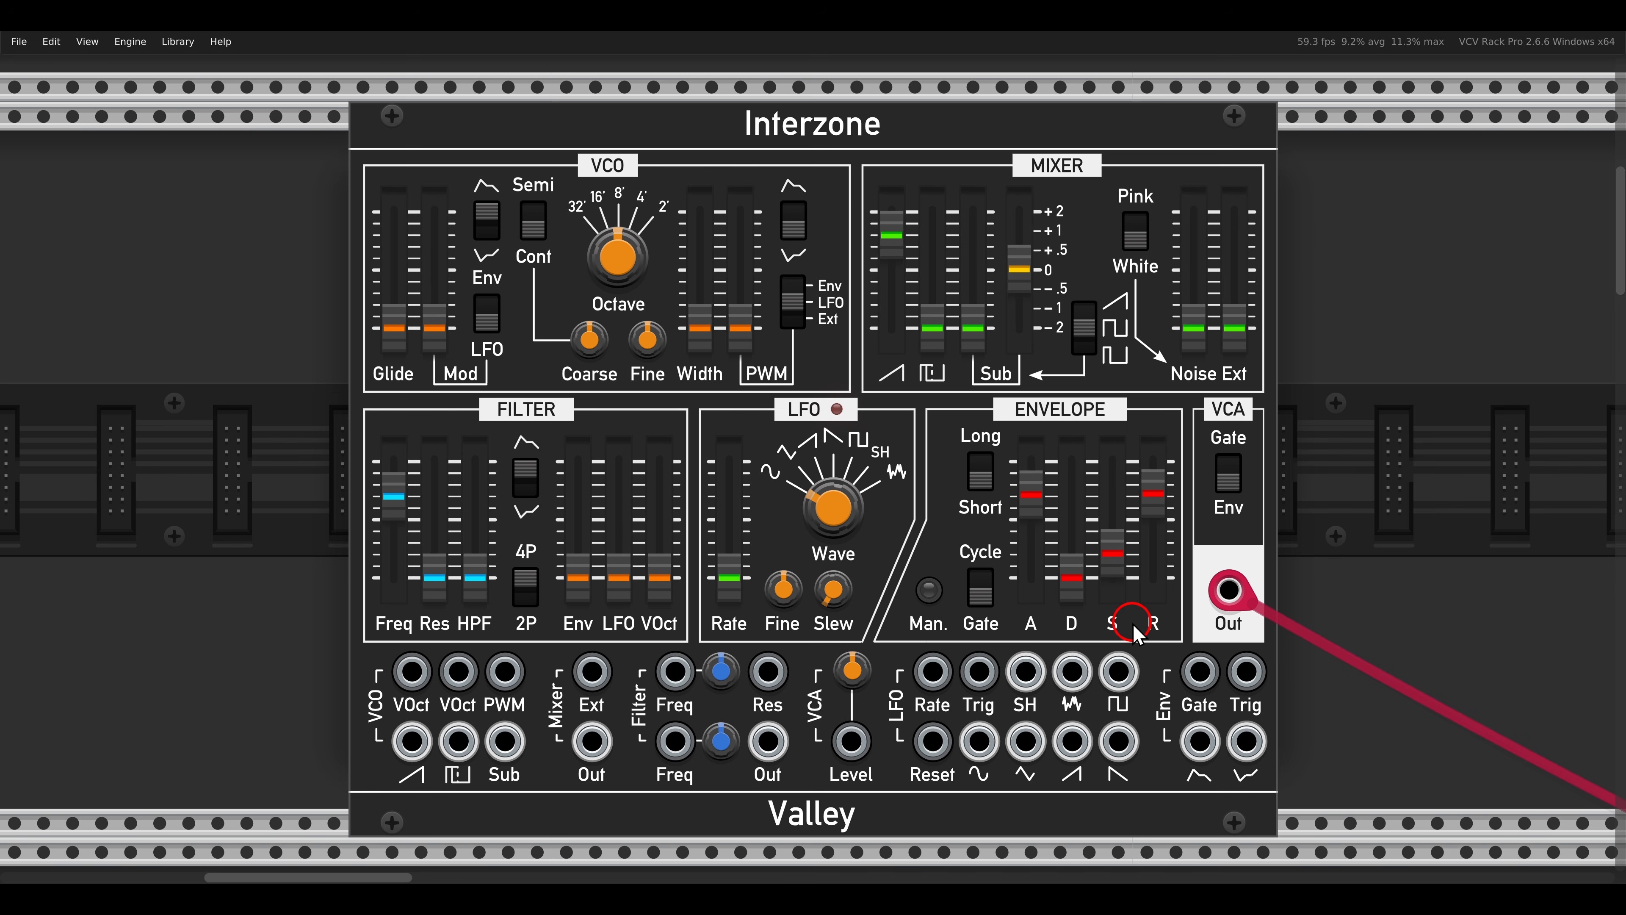
drag(1030, 494, 1033, 580)
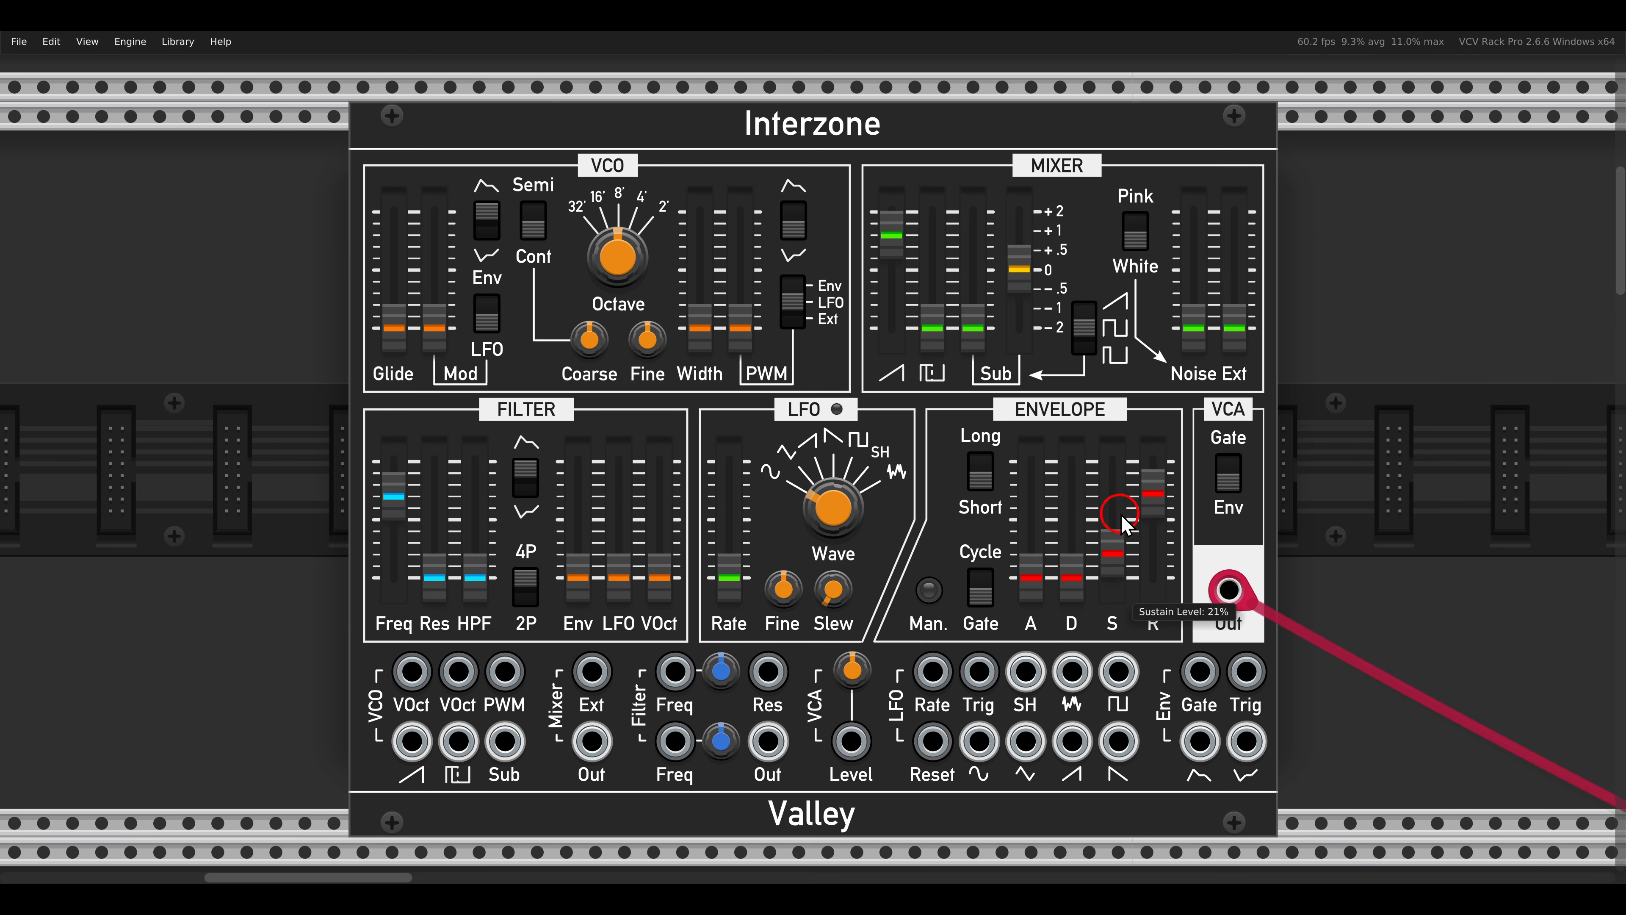
drag(1154, 493, 1156, 643)
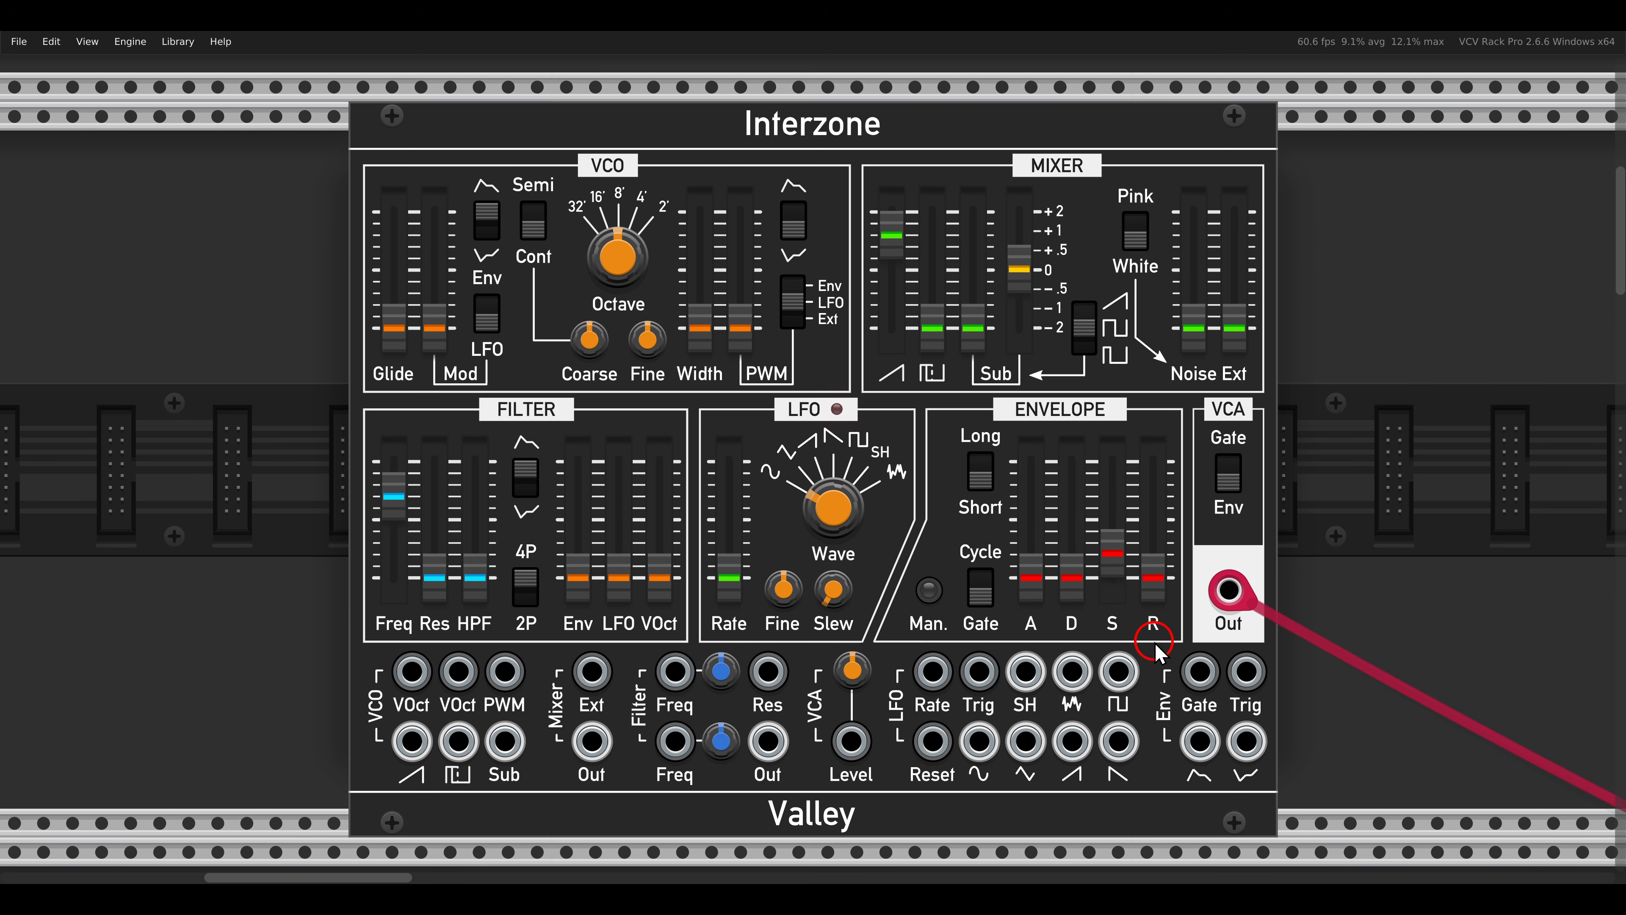
drag(1072, 578, 1072, 537)
- Trigger the envelope's manual gate repeatedly to audition the short decay with low sustain
click(952, 584)
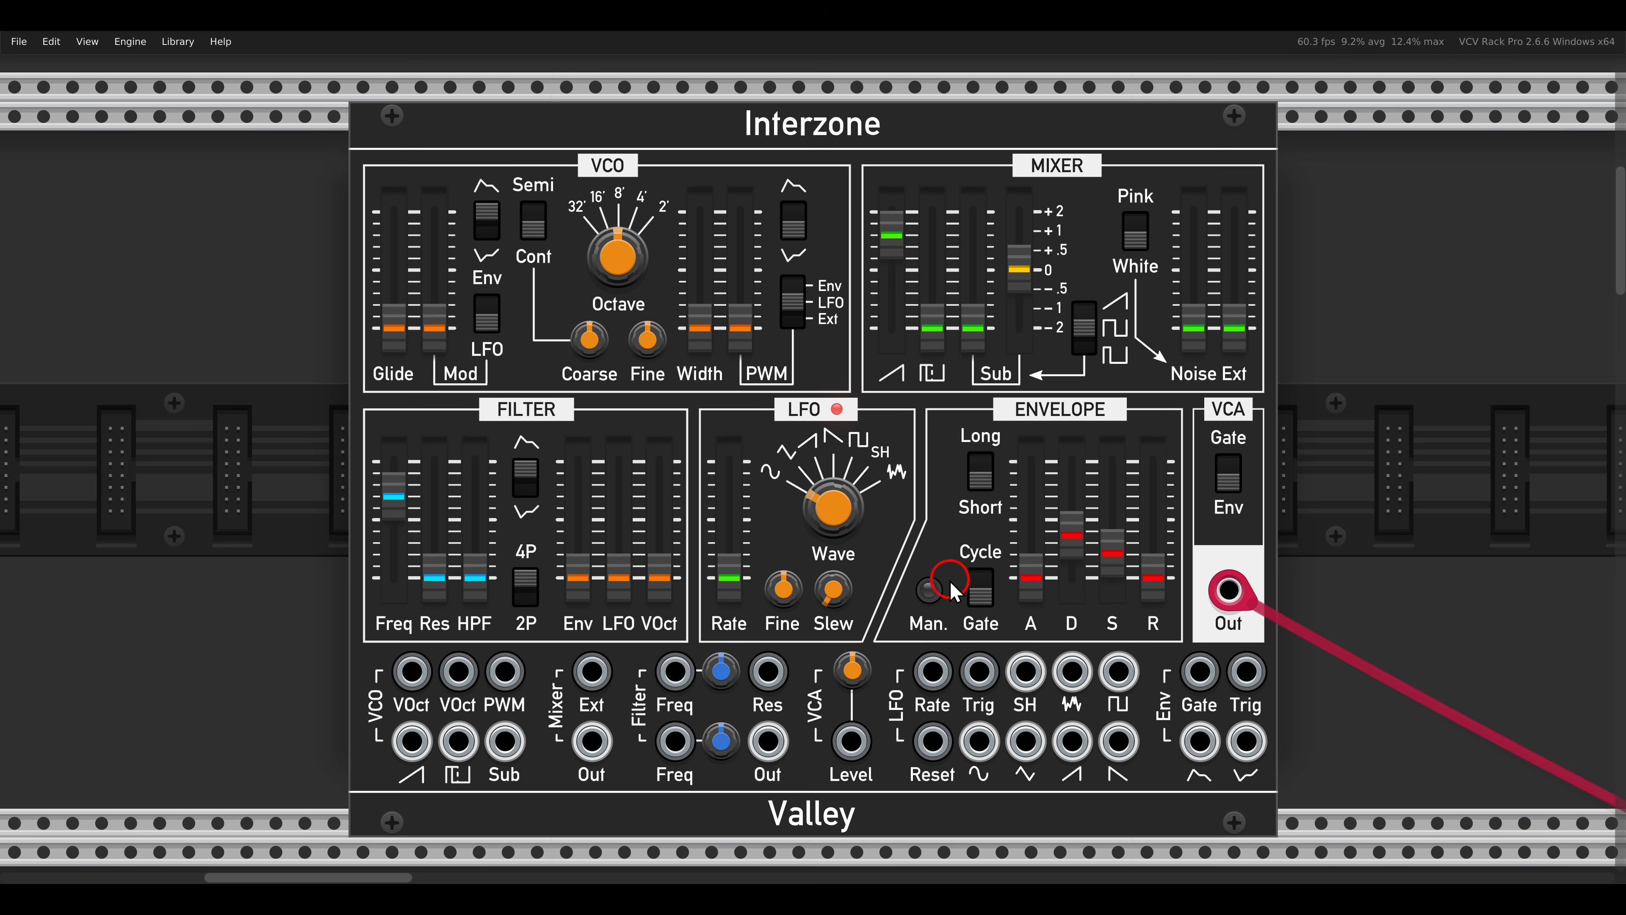
click(931, 590)
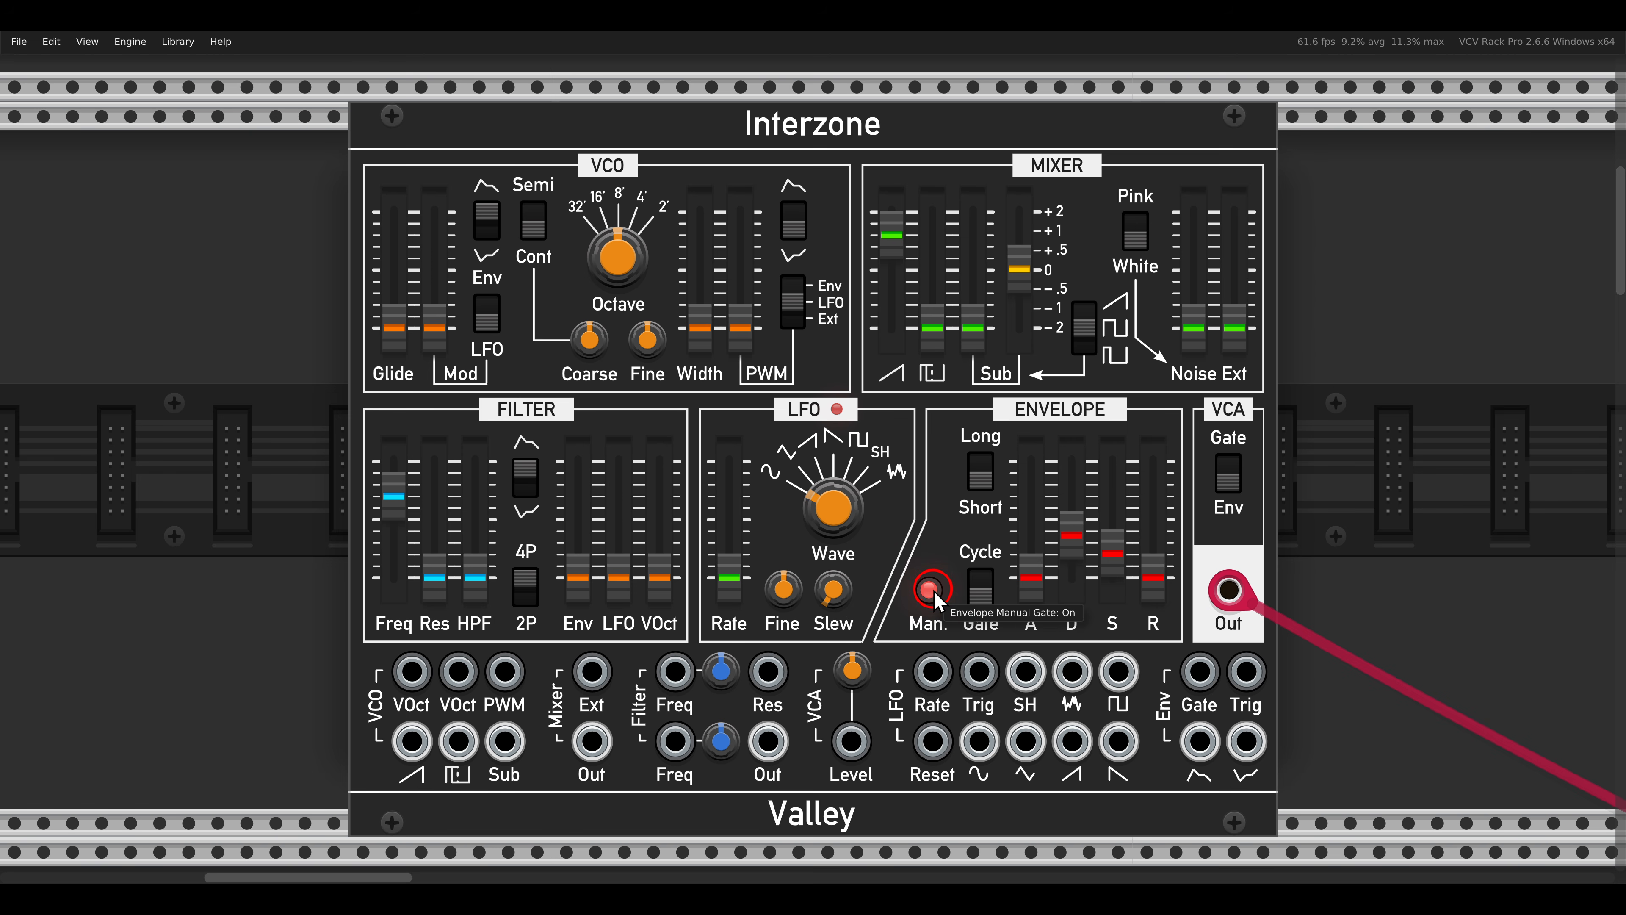
click(934, 591)
click(935, 591)
click(934, 591)
click(934, 591)
click(930, 586)
- Lengthen the envelope's decay time to 57% and then slightly further, triggering the manual gate after each change
drag(1078, 545, 1074, 518)
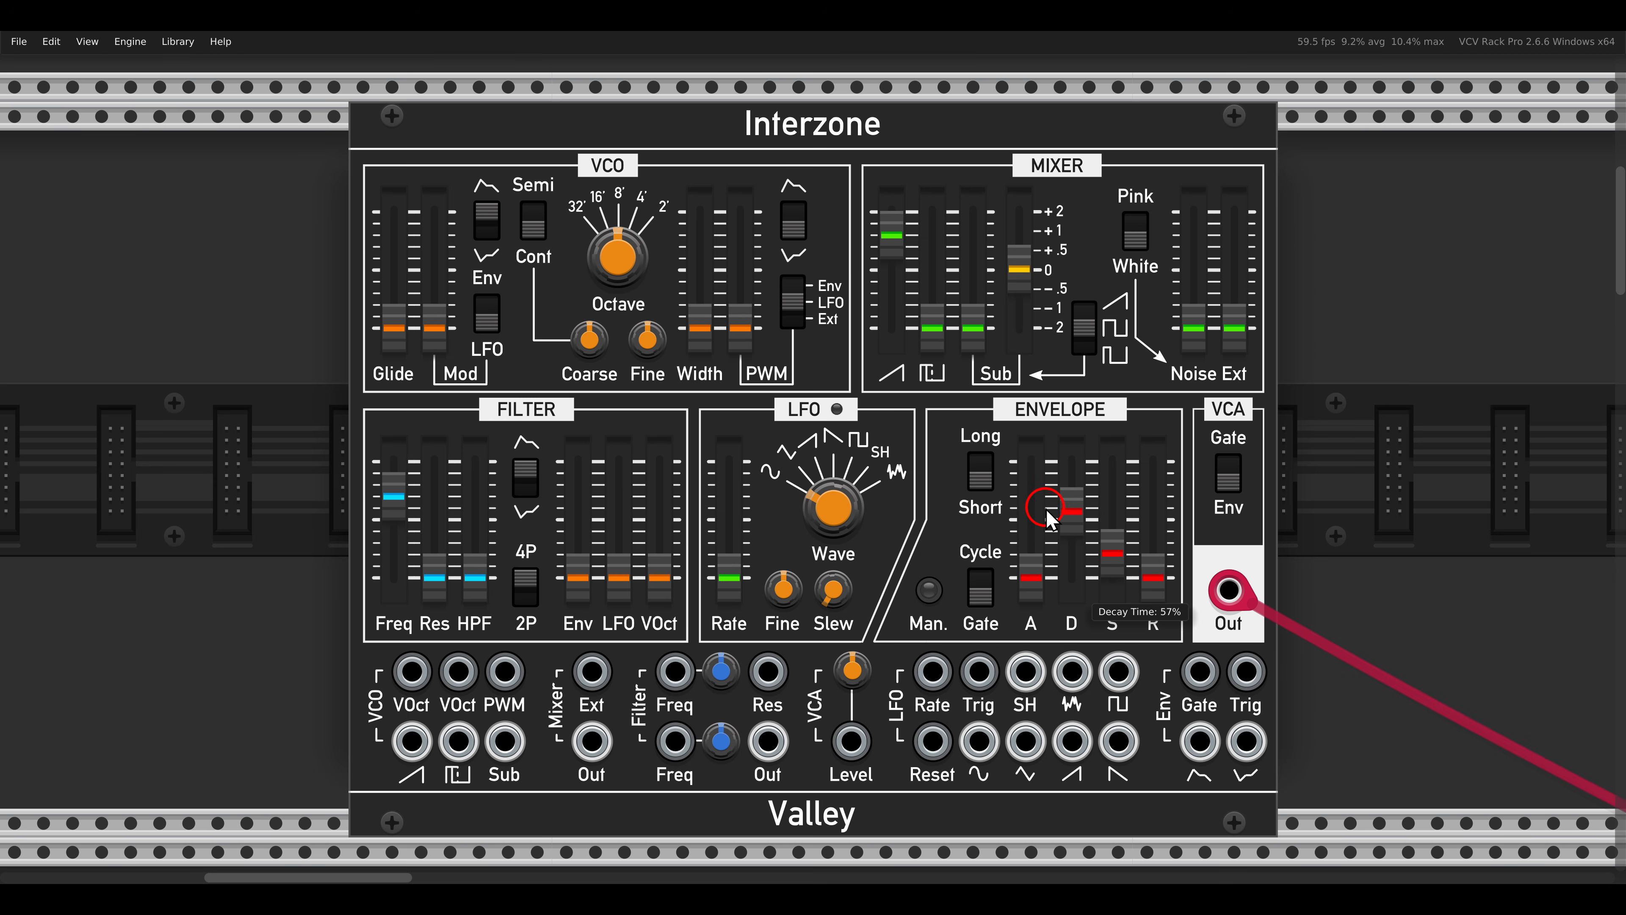
click(928, 589)
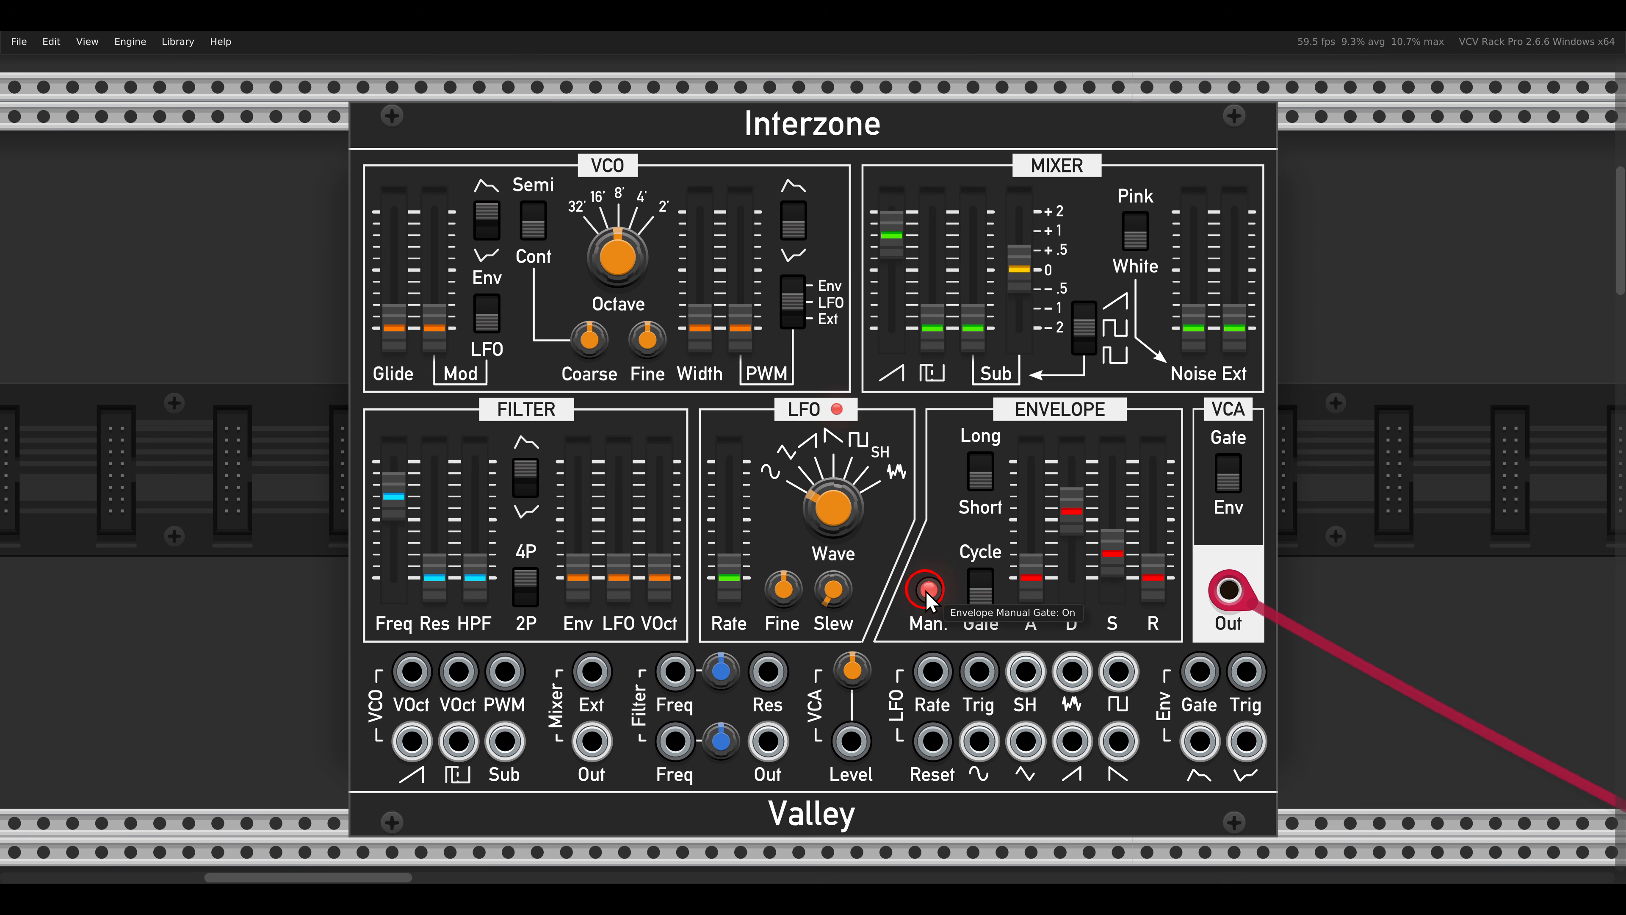
click(927, 591)
drag(1066, 526, 1065, 519)
click(931, 588)
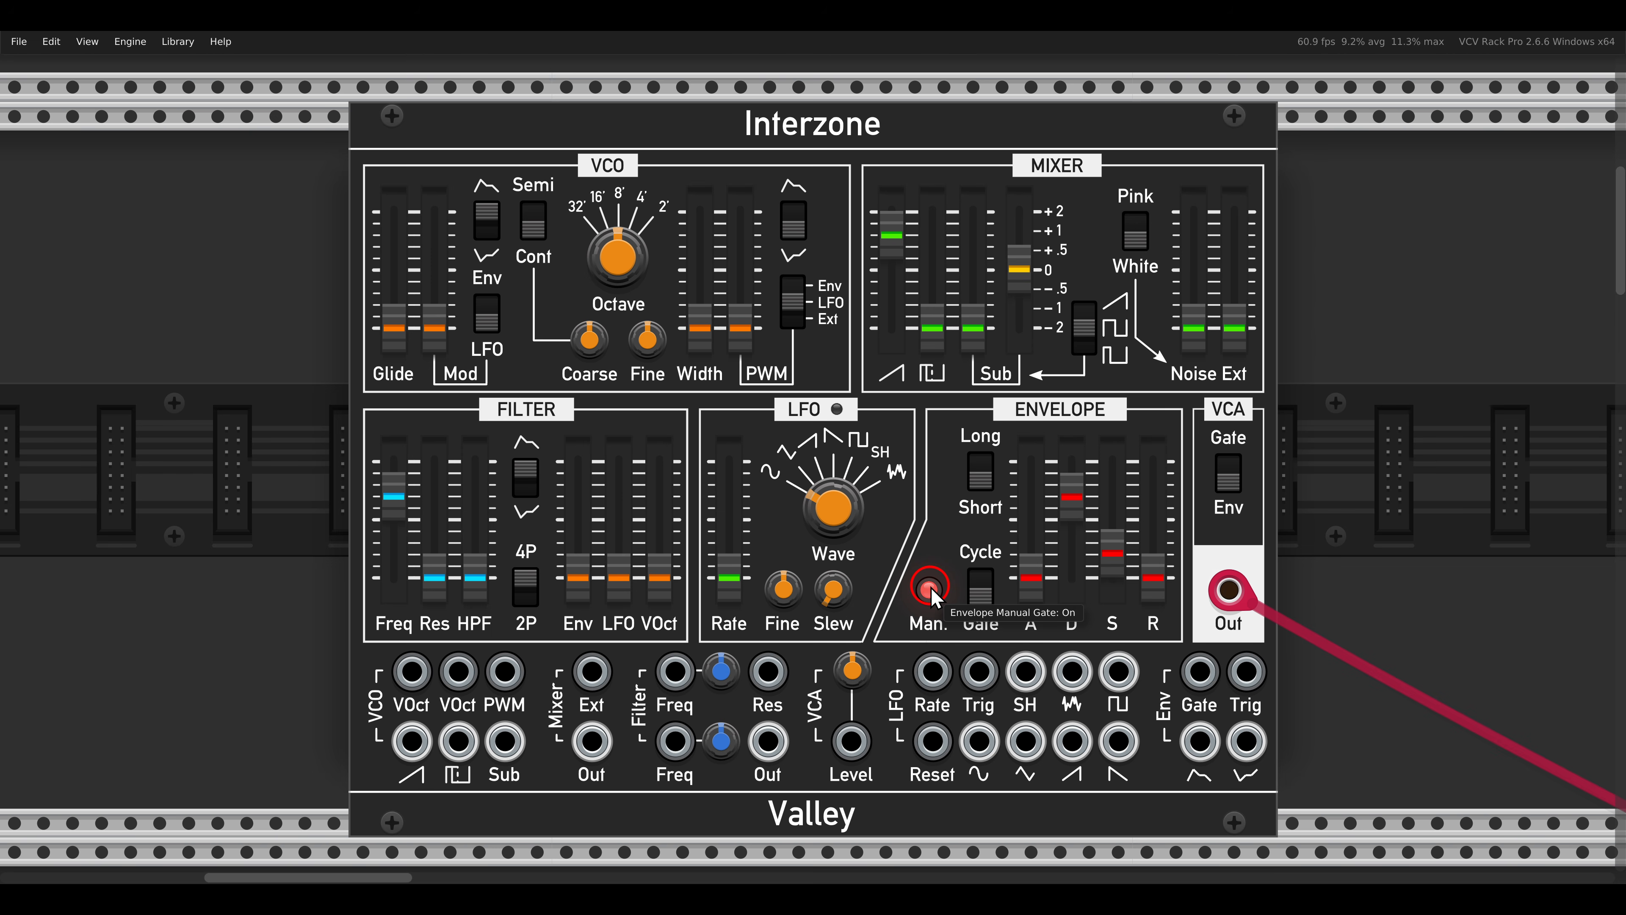
click(930, 590)
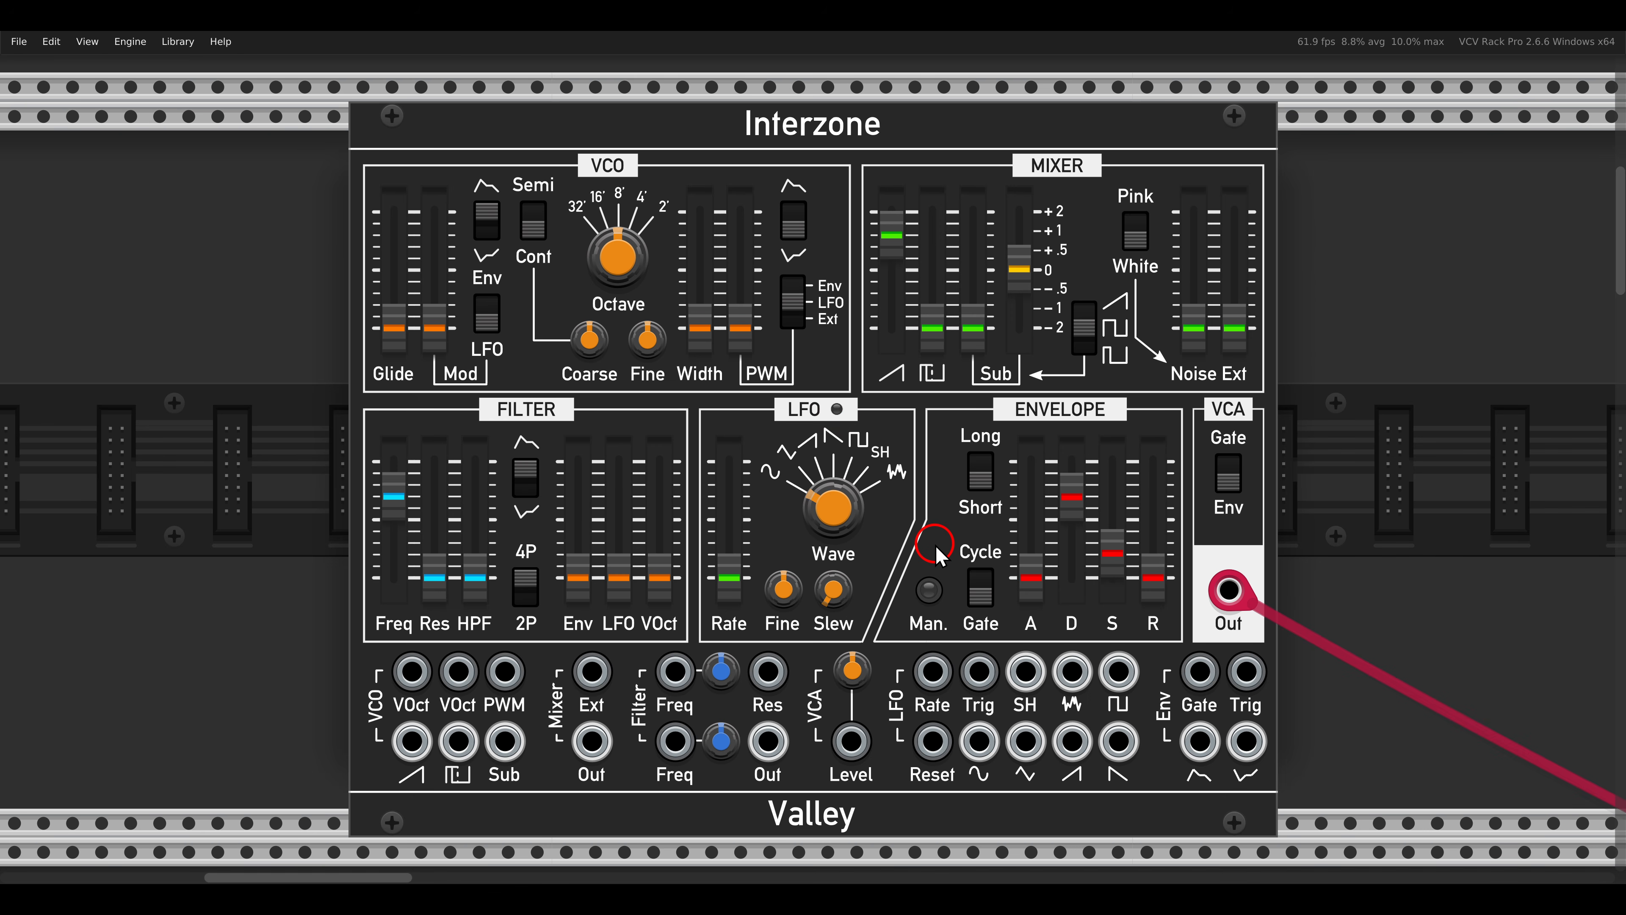
- Raise the envelope's sustain level and decay time to maximum, triggering the manual gate to compare the sound
drag(1113, 554, 1117, 400)
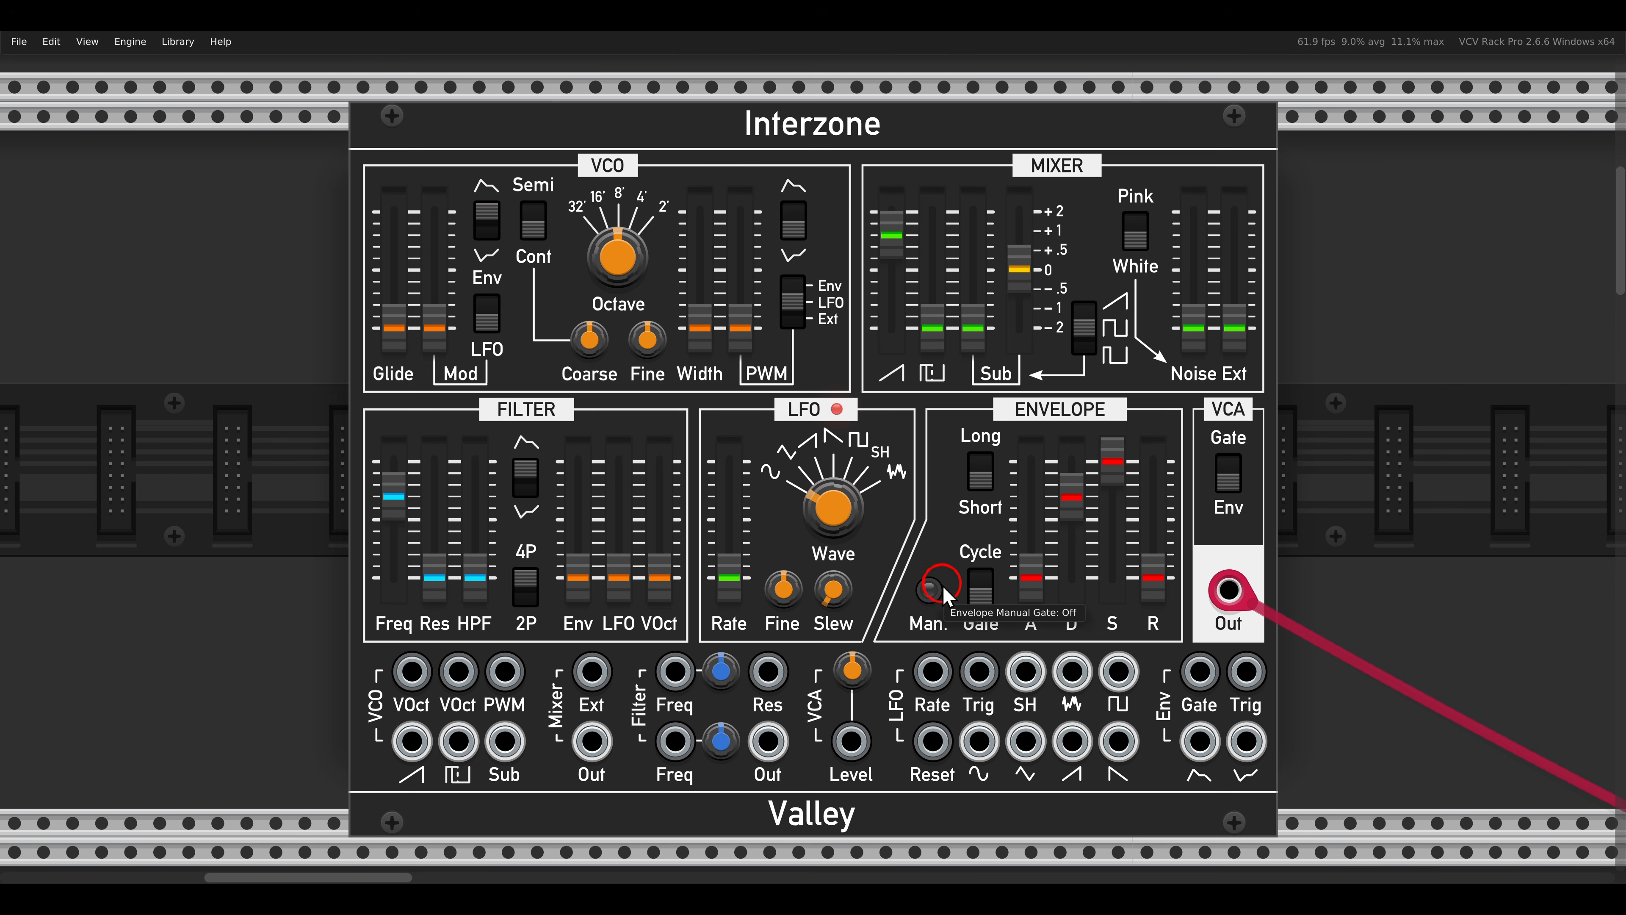
click(930, 590)
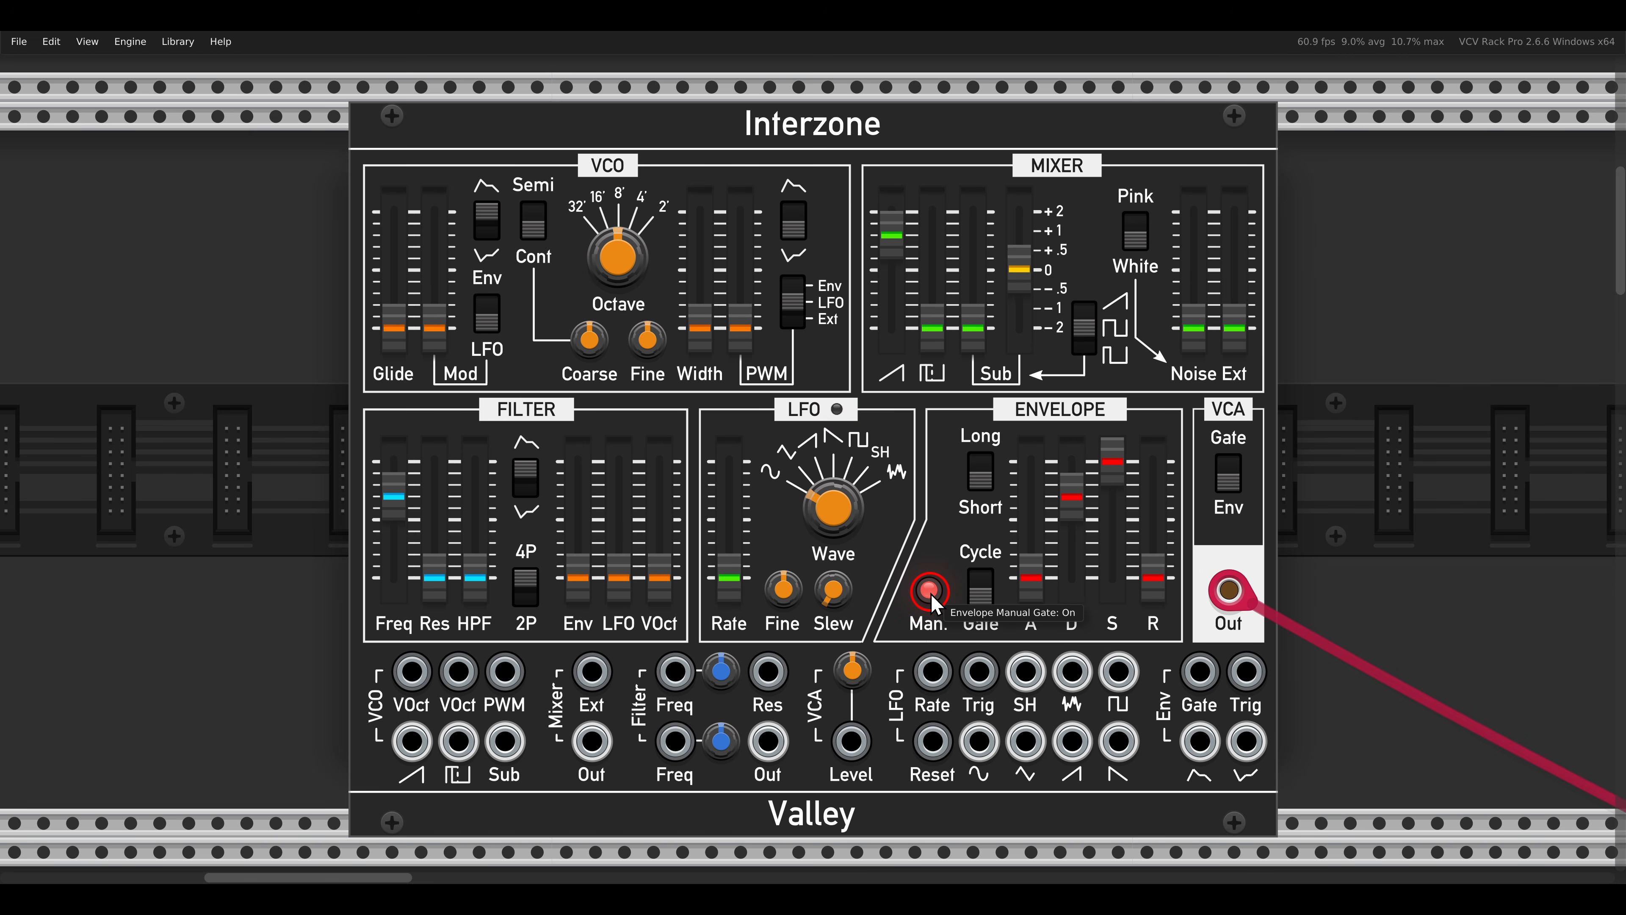
drag(1072, 498, 1088, 410)
click(929, 590)
click(958, 573)
click(929, 588)
click(930, 587)
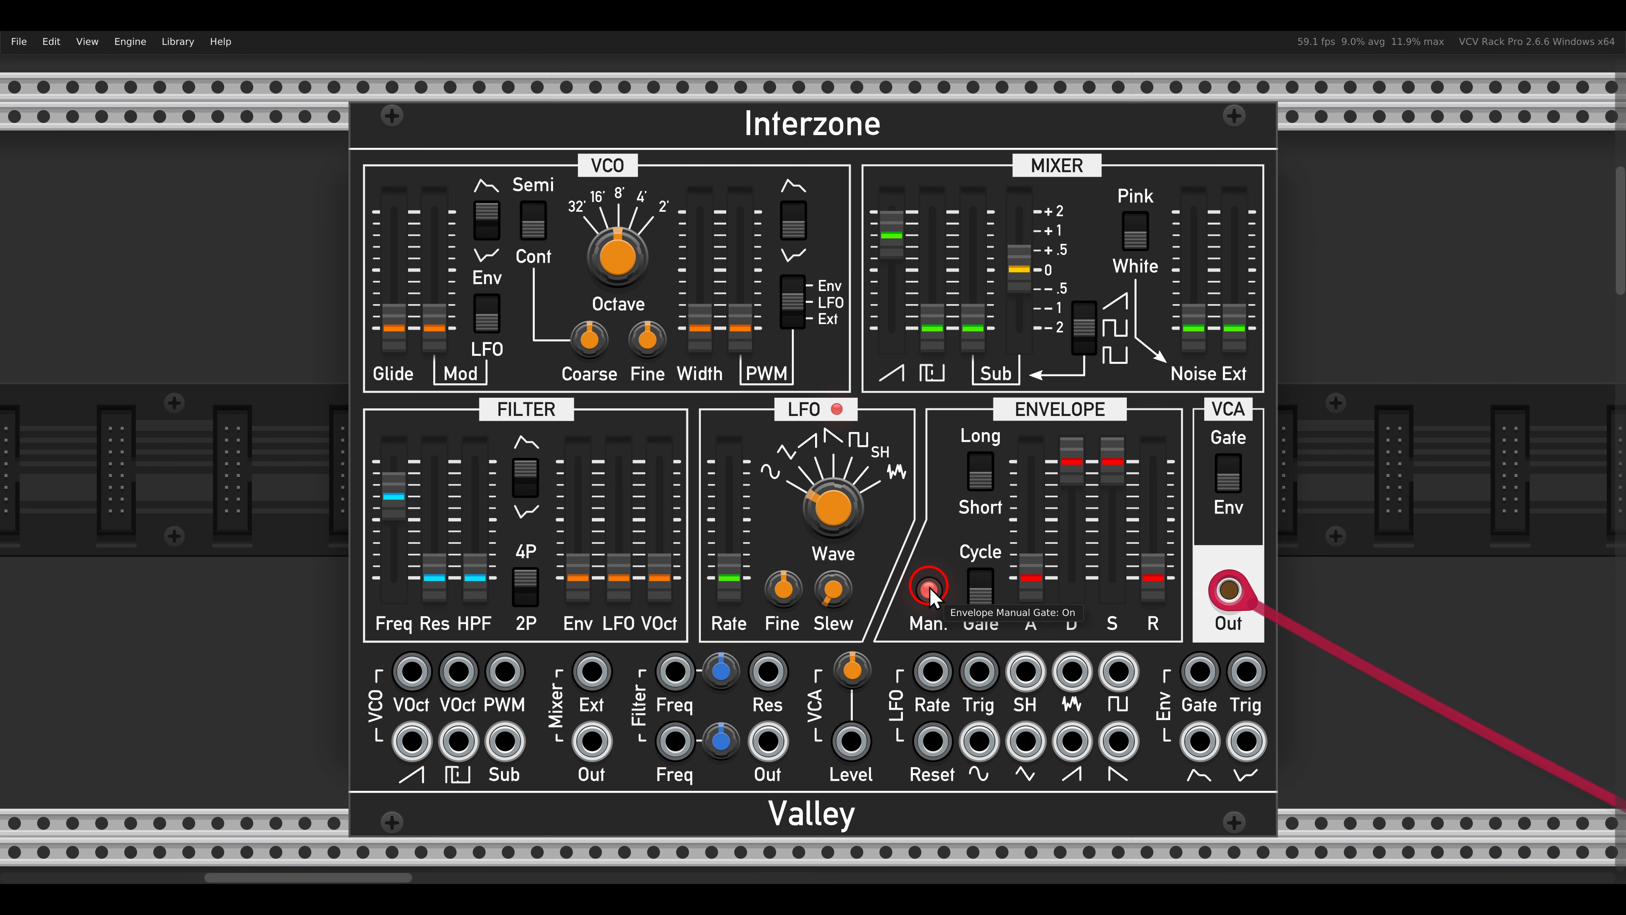
- Set the envelope's decay time to zero and lower its sustain level to about 56.5%
drag(1071, 461, 1066, 643)
click(1107, 455)
click(1147, 501)
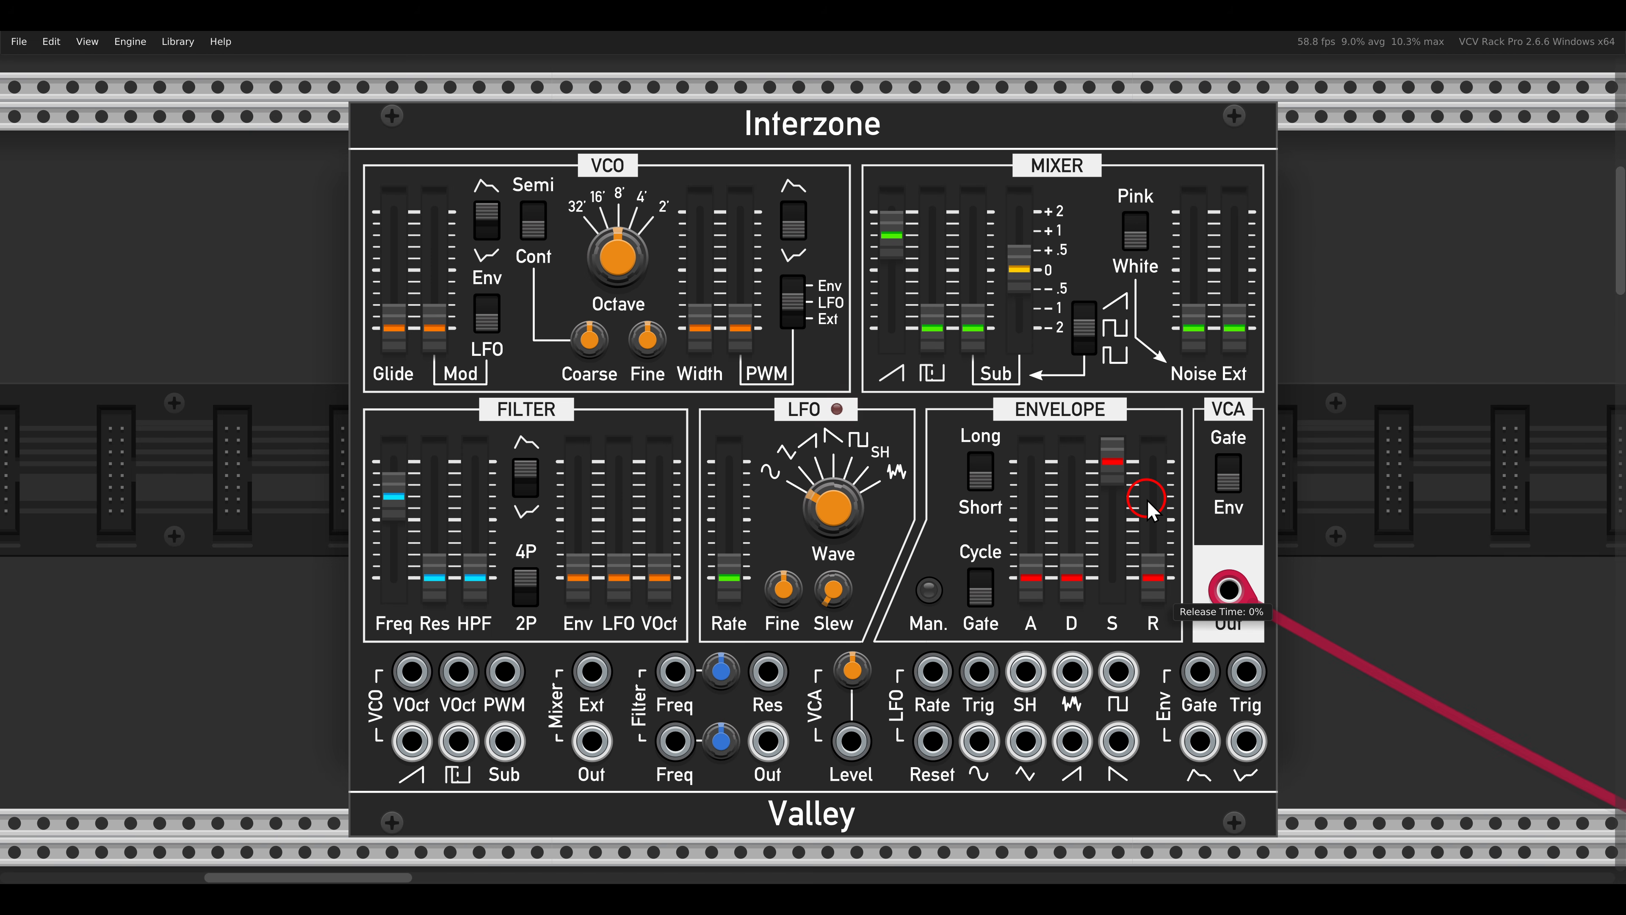
drag(1112, 462, 1110, 516)
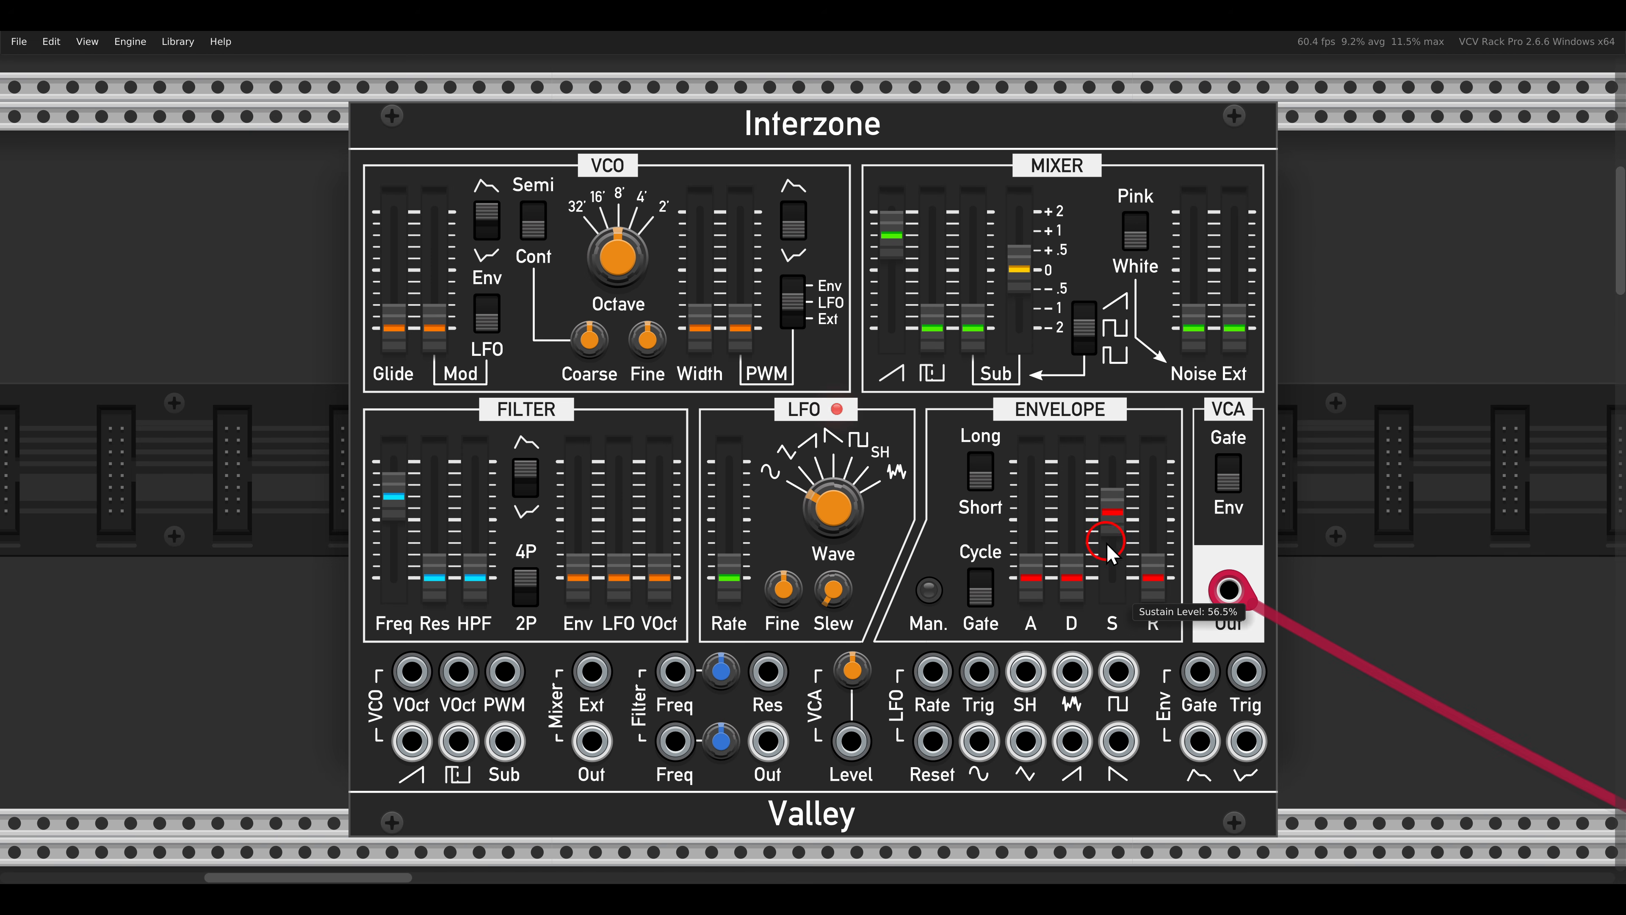
- Vary the envelope's decay time from medium to shorter to 81%, triggering the manual gate after each change
drag(1072, 576, 1072, 518)
click(928, 590)
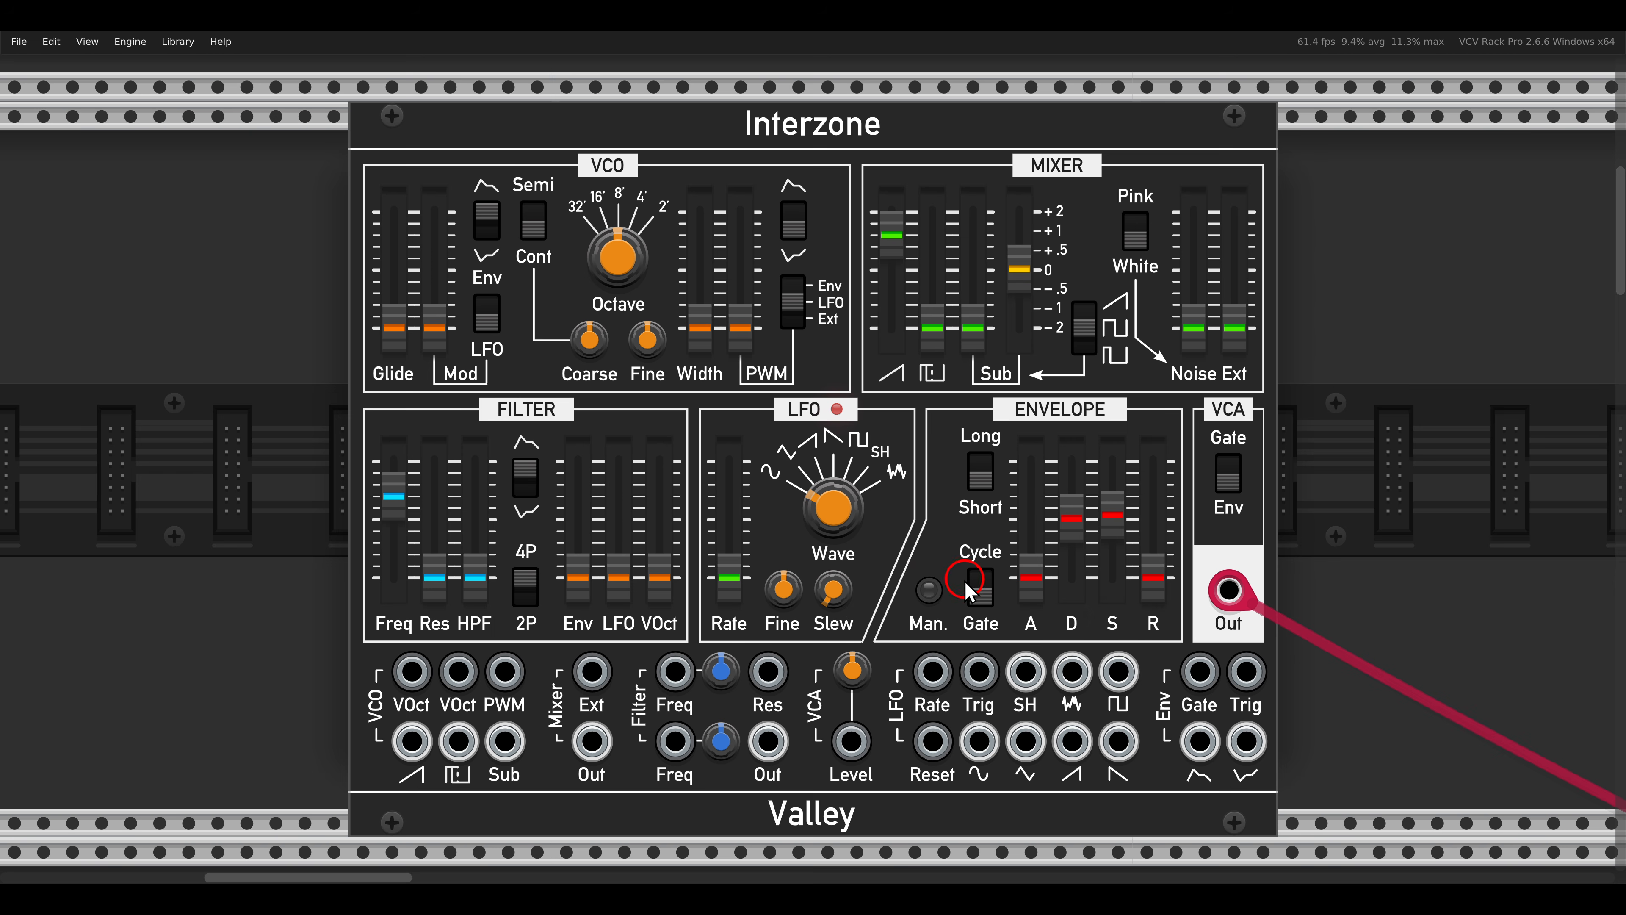
drag(1072, 520, 1072, 551)
click(930, 589)
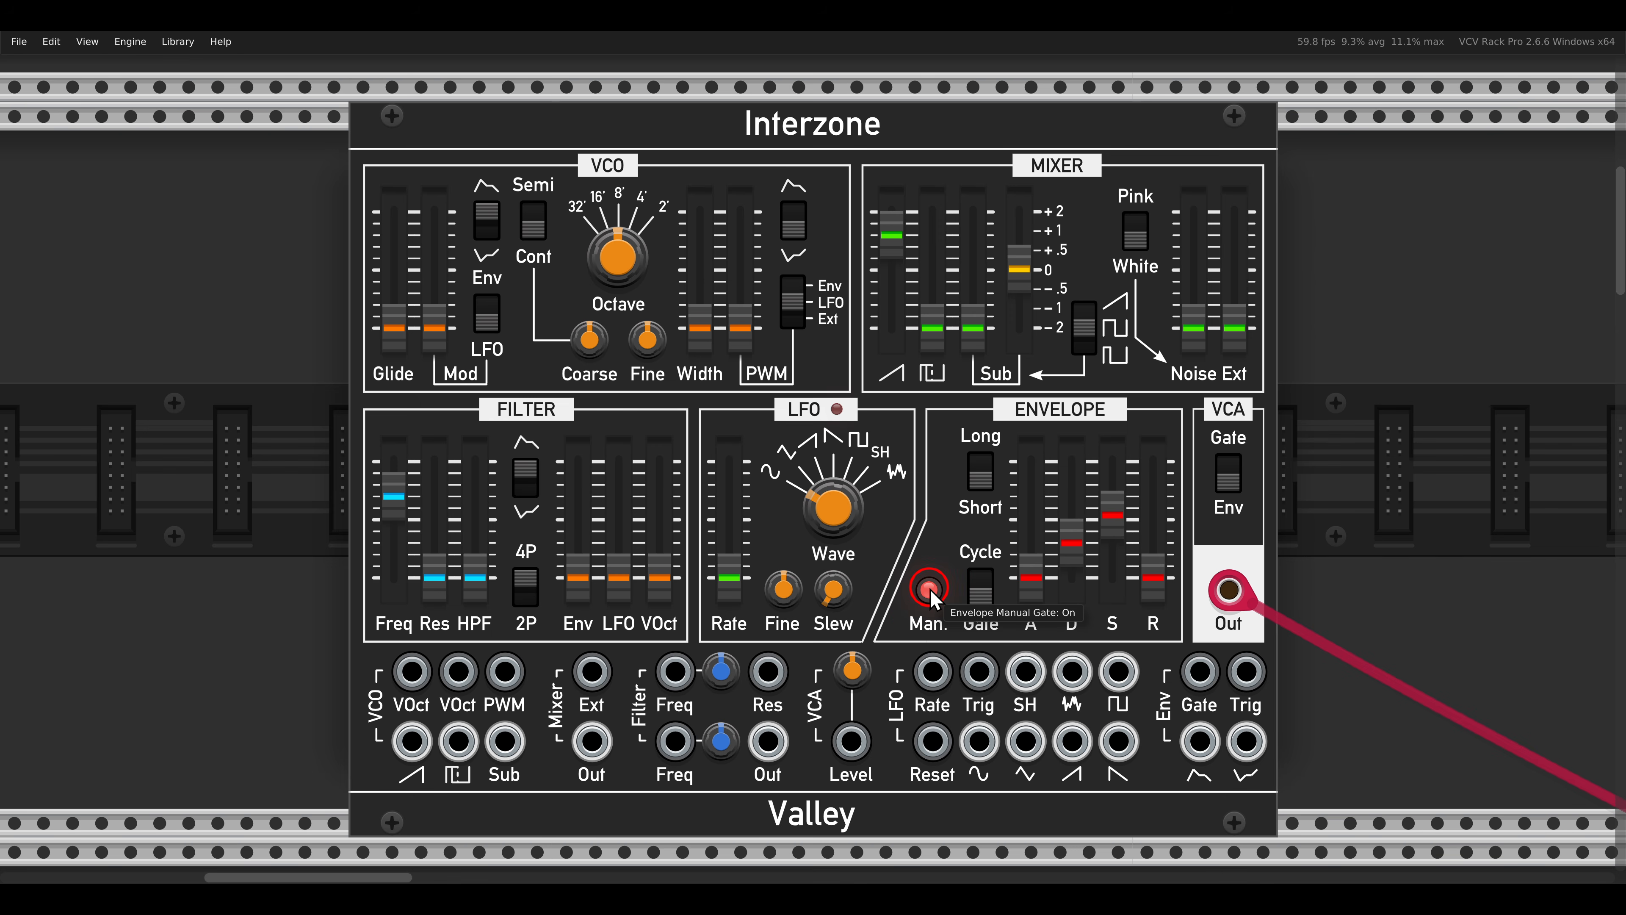
drag(1071, 544, 1072, 471)
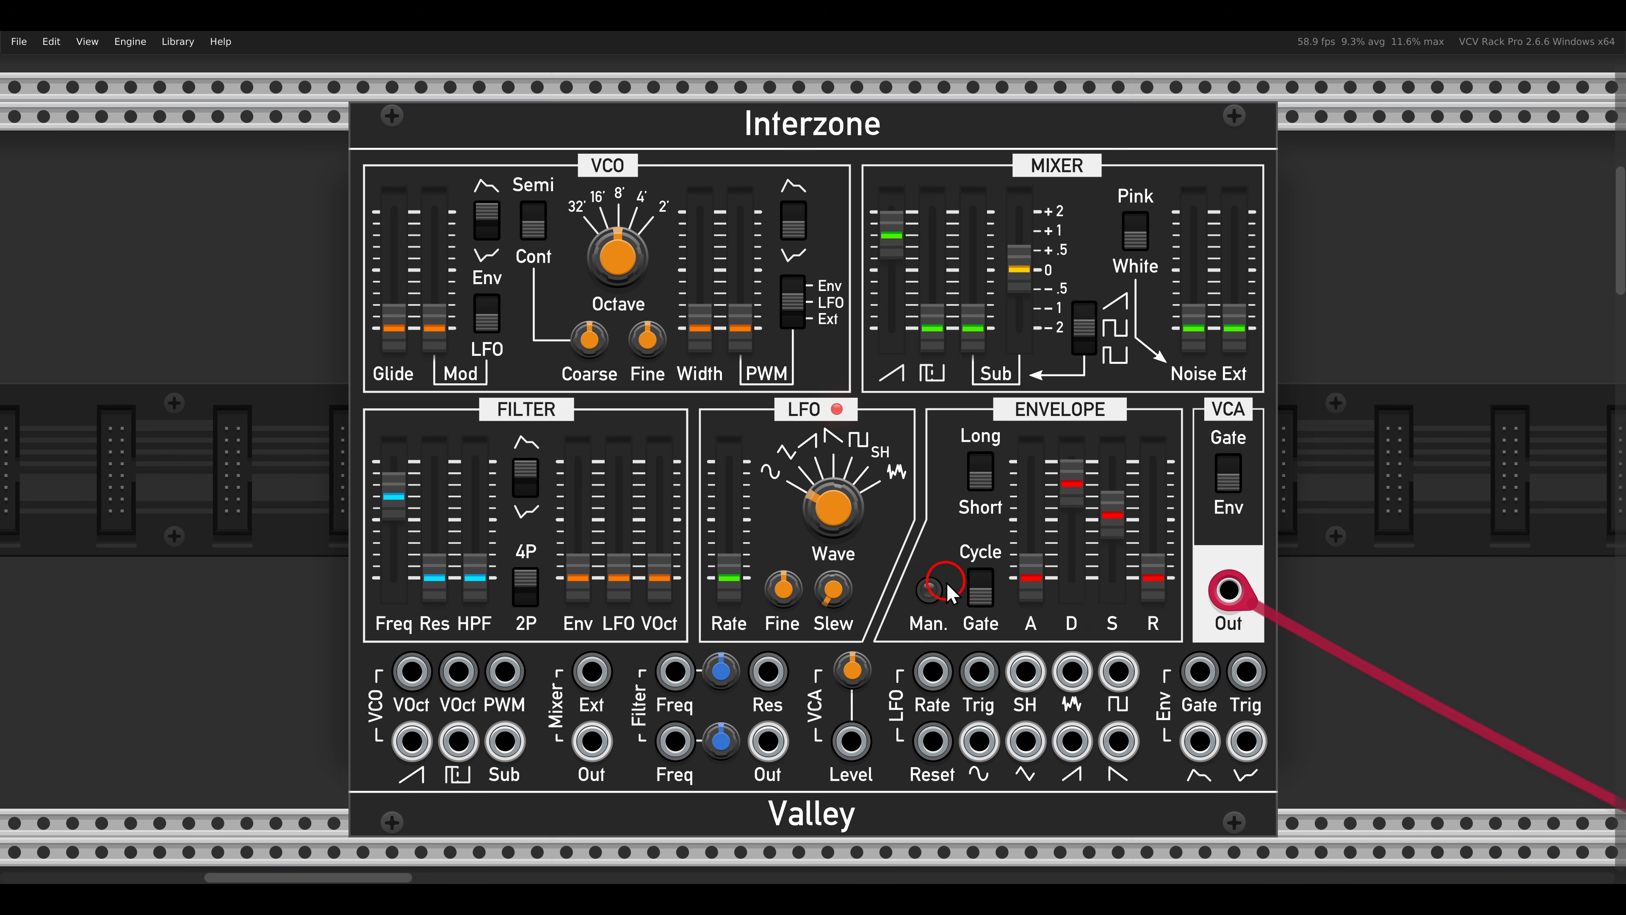
click(929, 590)
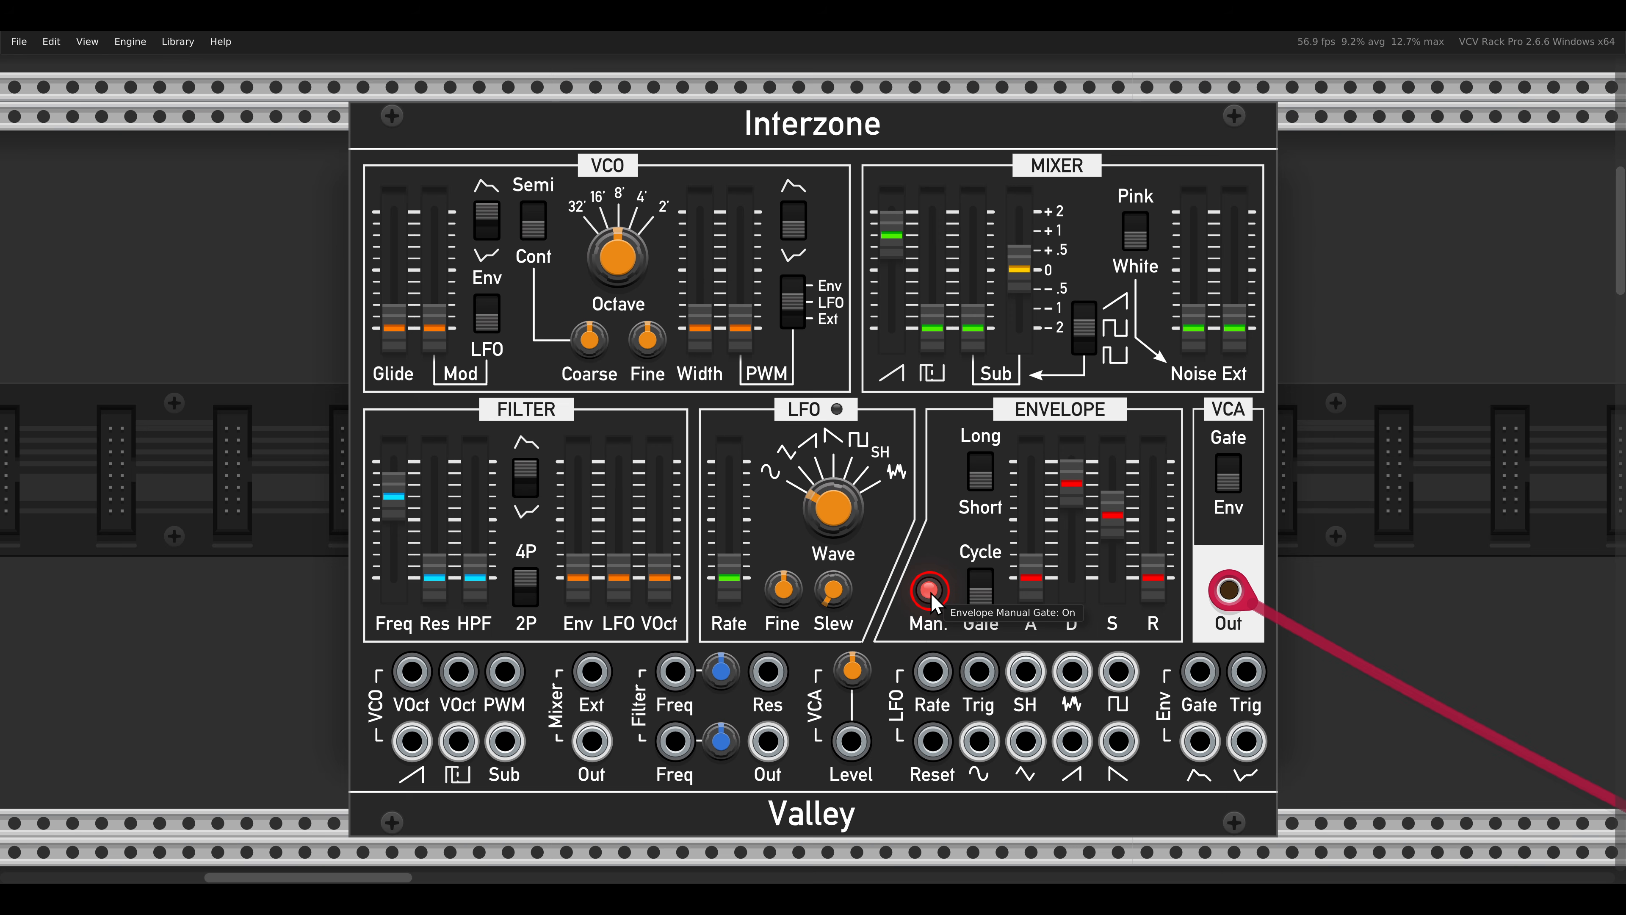
click(932, 540)
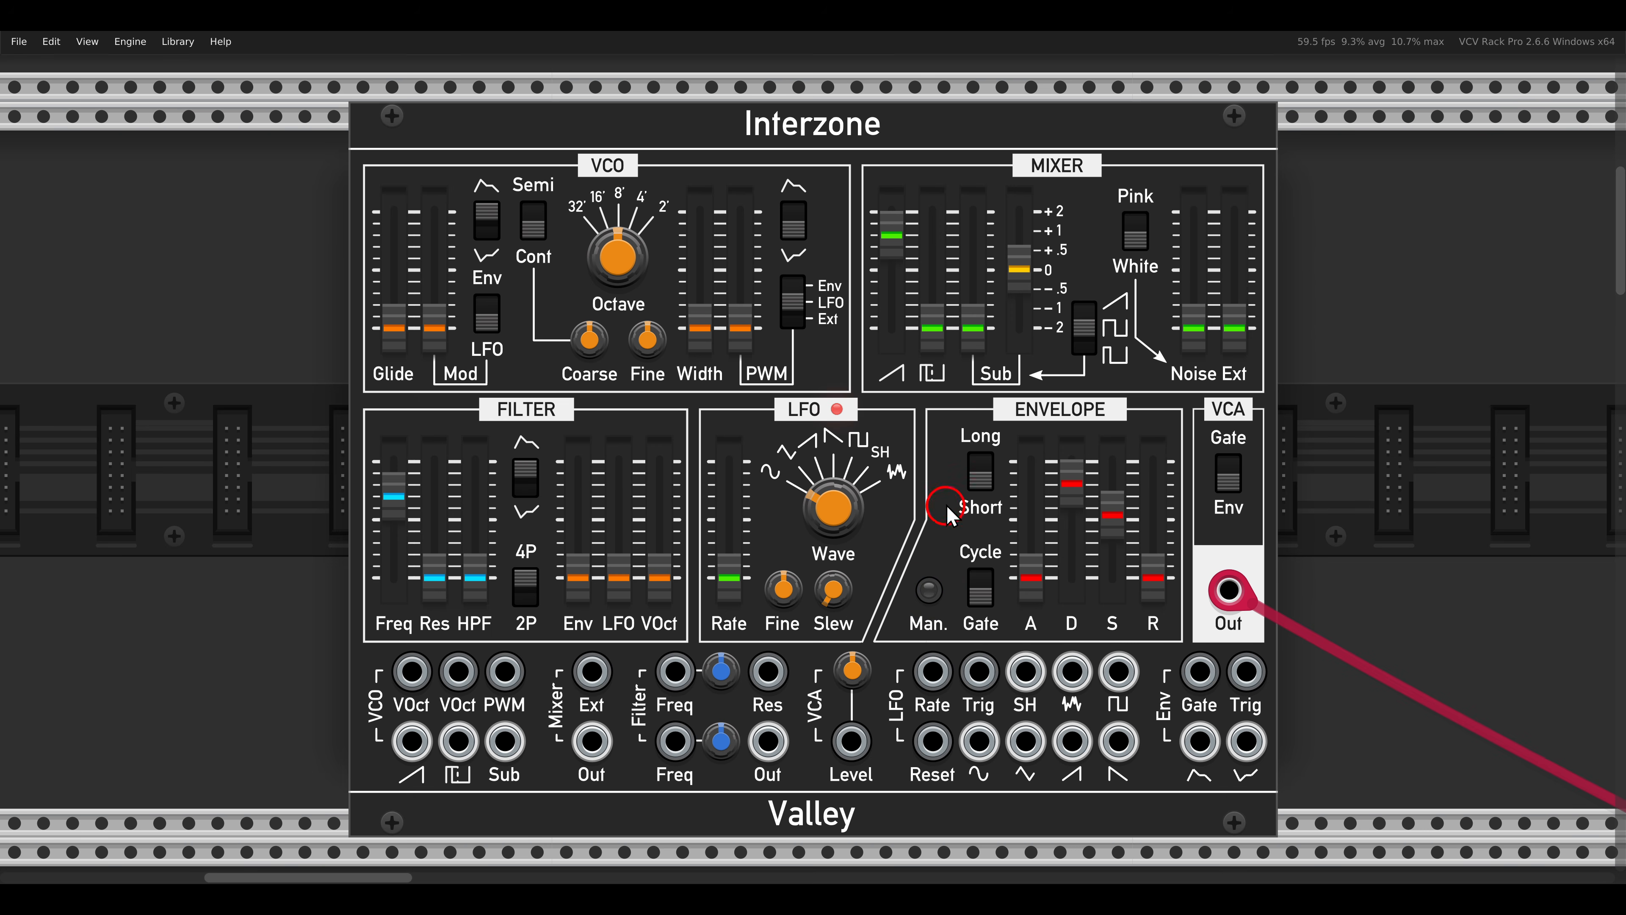
- Lower the envelope's sustain level and decay time to moderate settings, triggering the manual gate to audition the shape
click(980, 472)
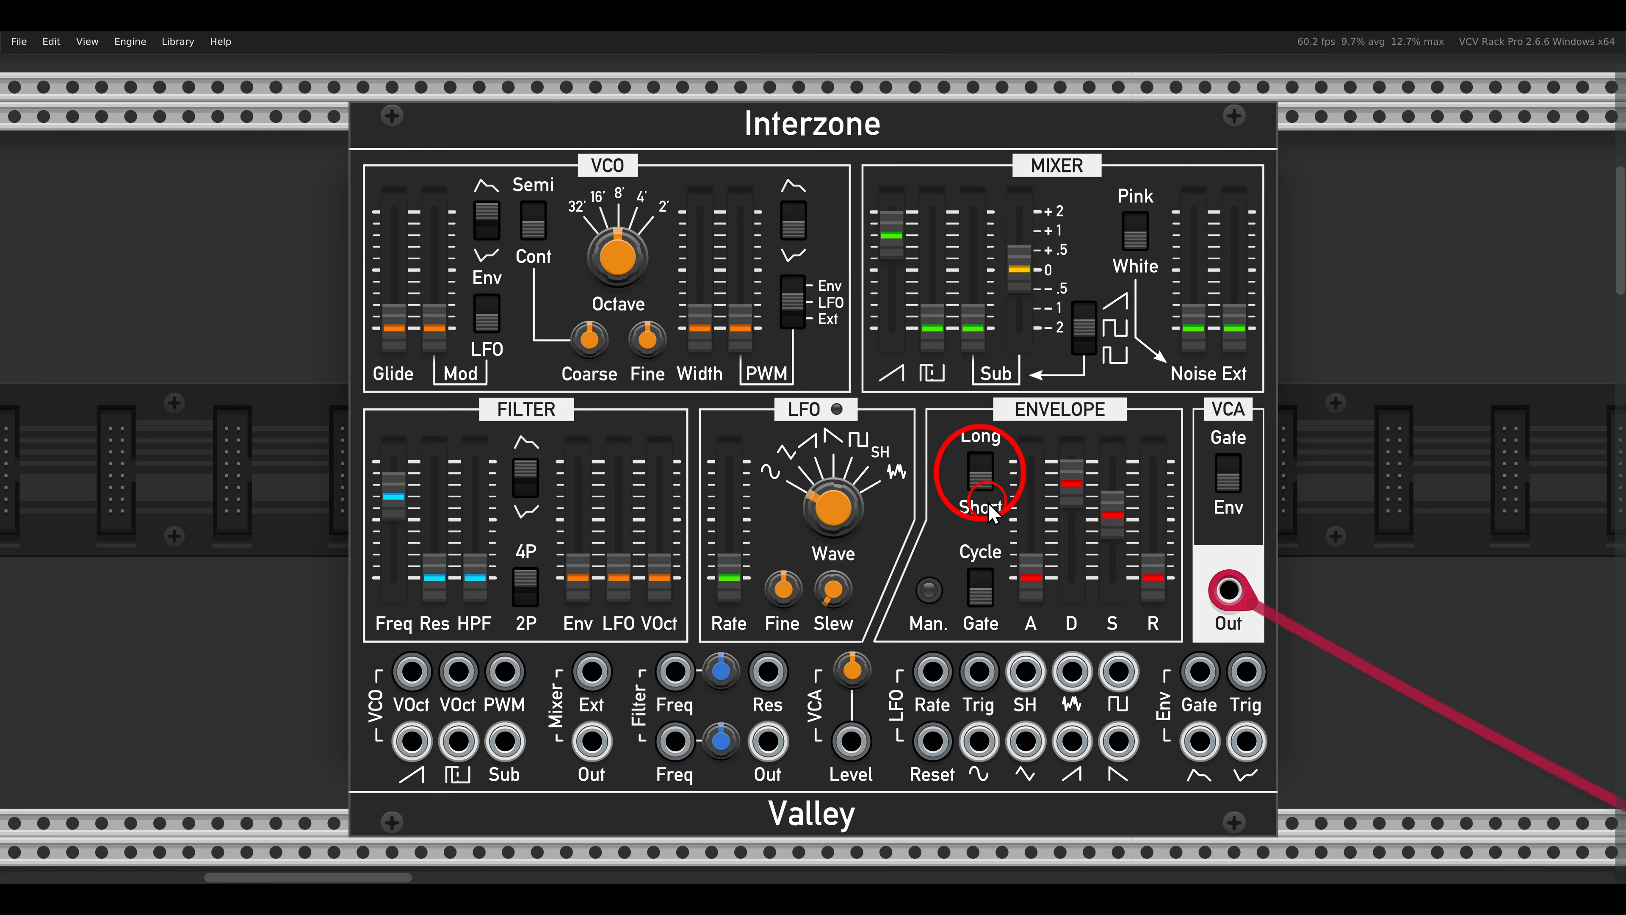
mouse_move(1081, 491)
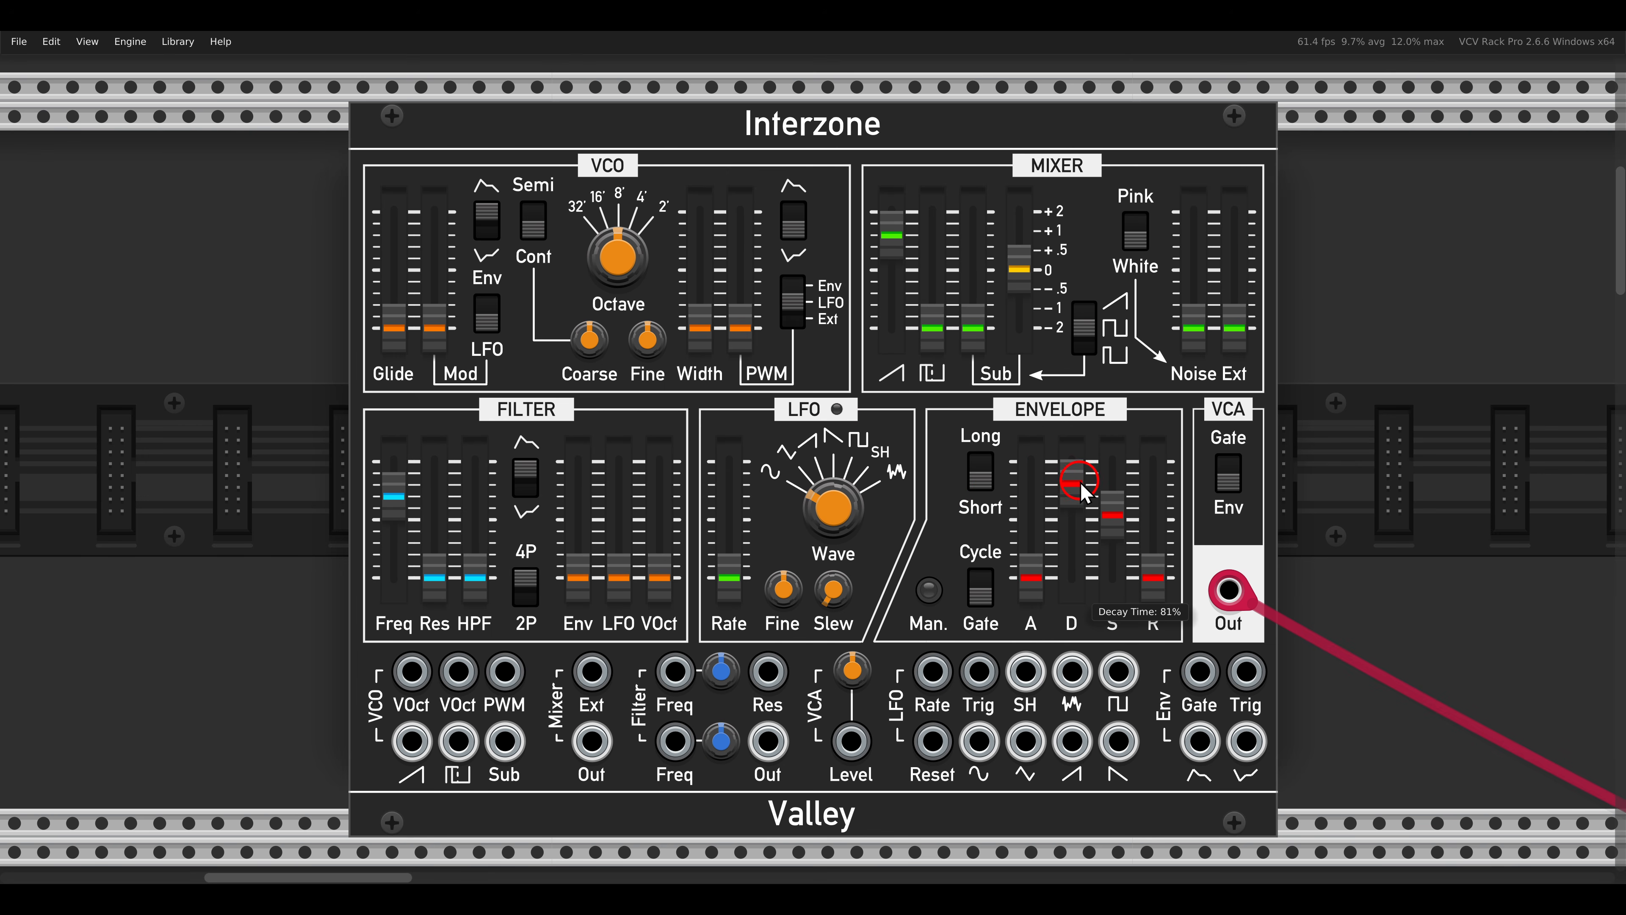
drag(1113, 516, 1078, 543)
click(934, 594)
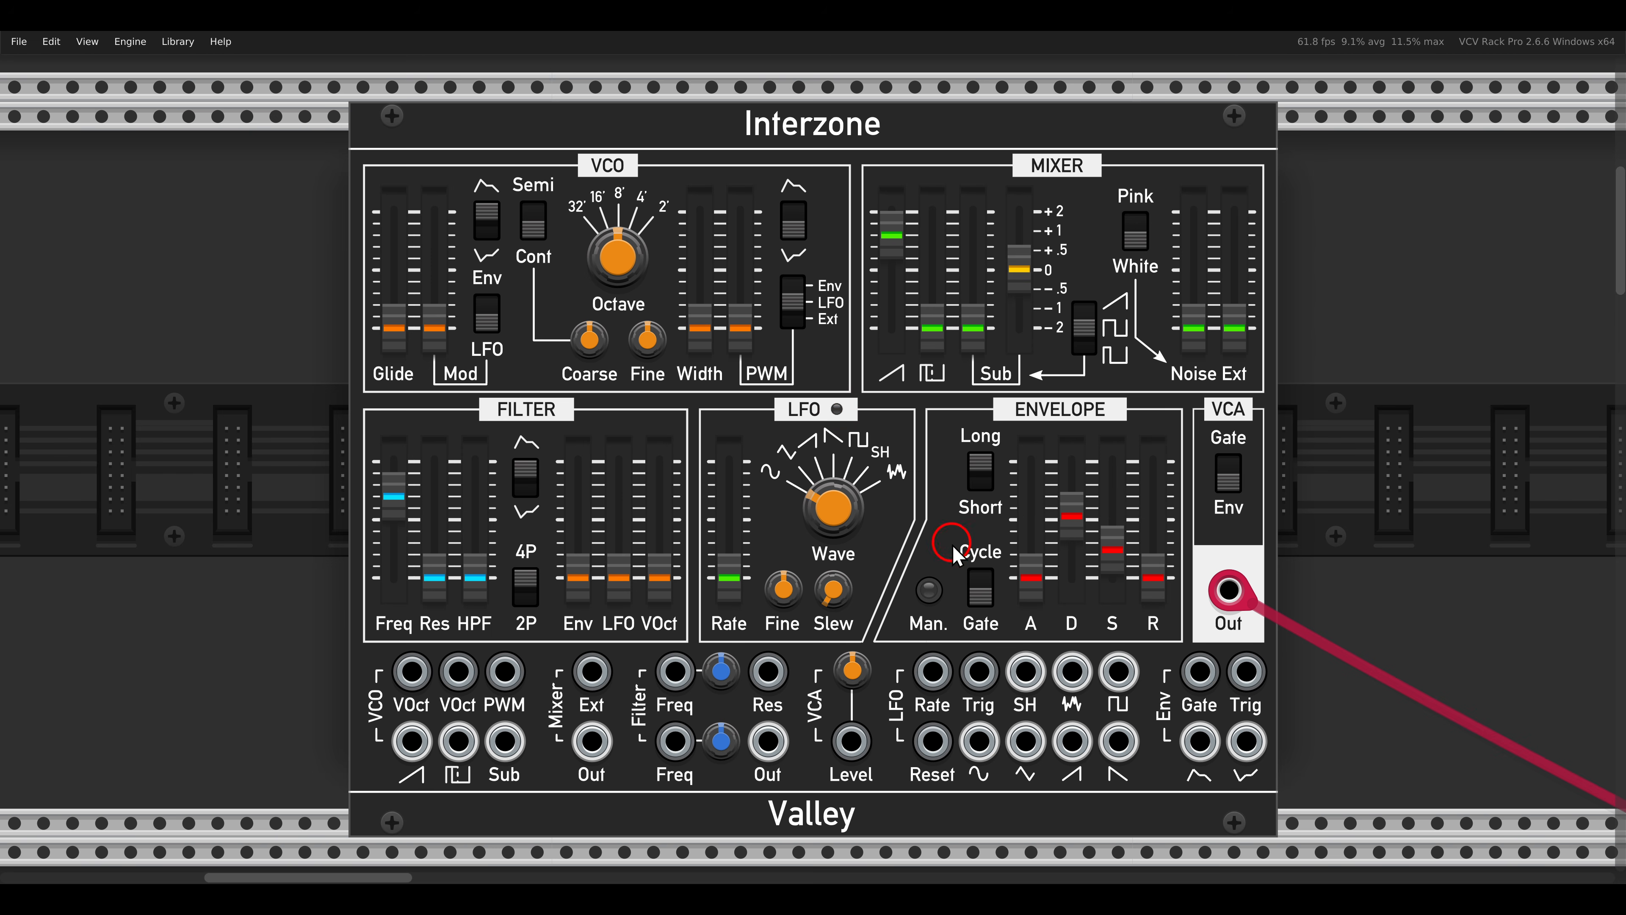
click(931, 590)
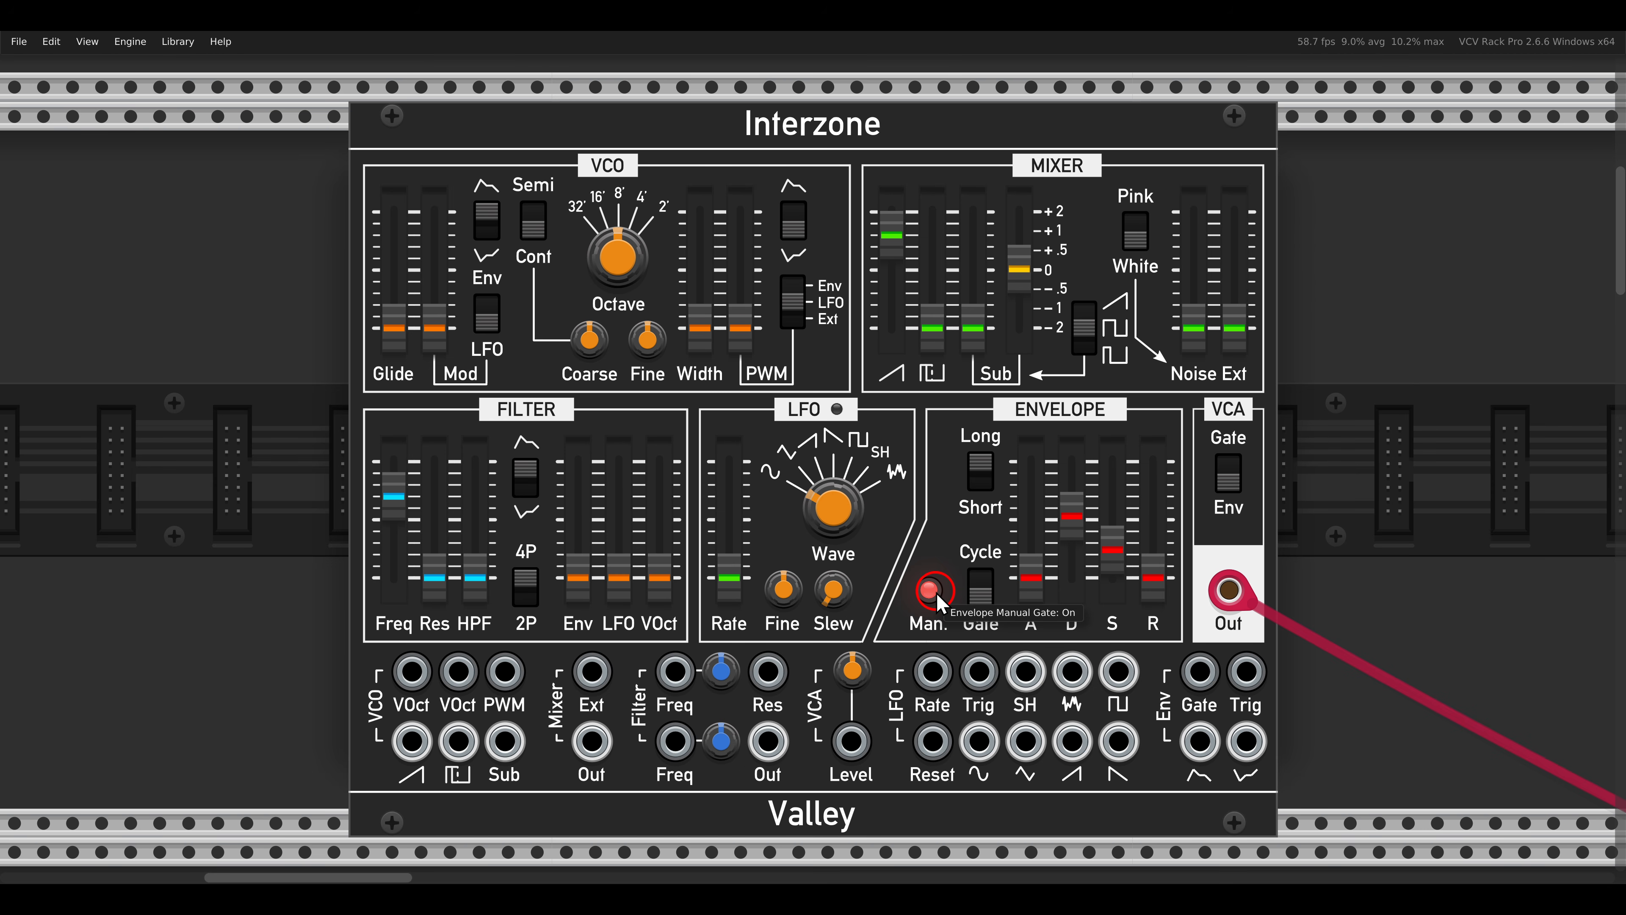
click(933, 600)
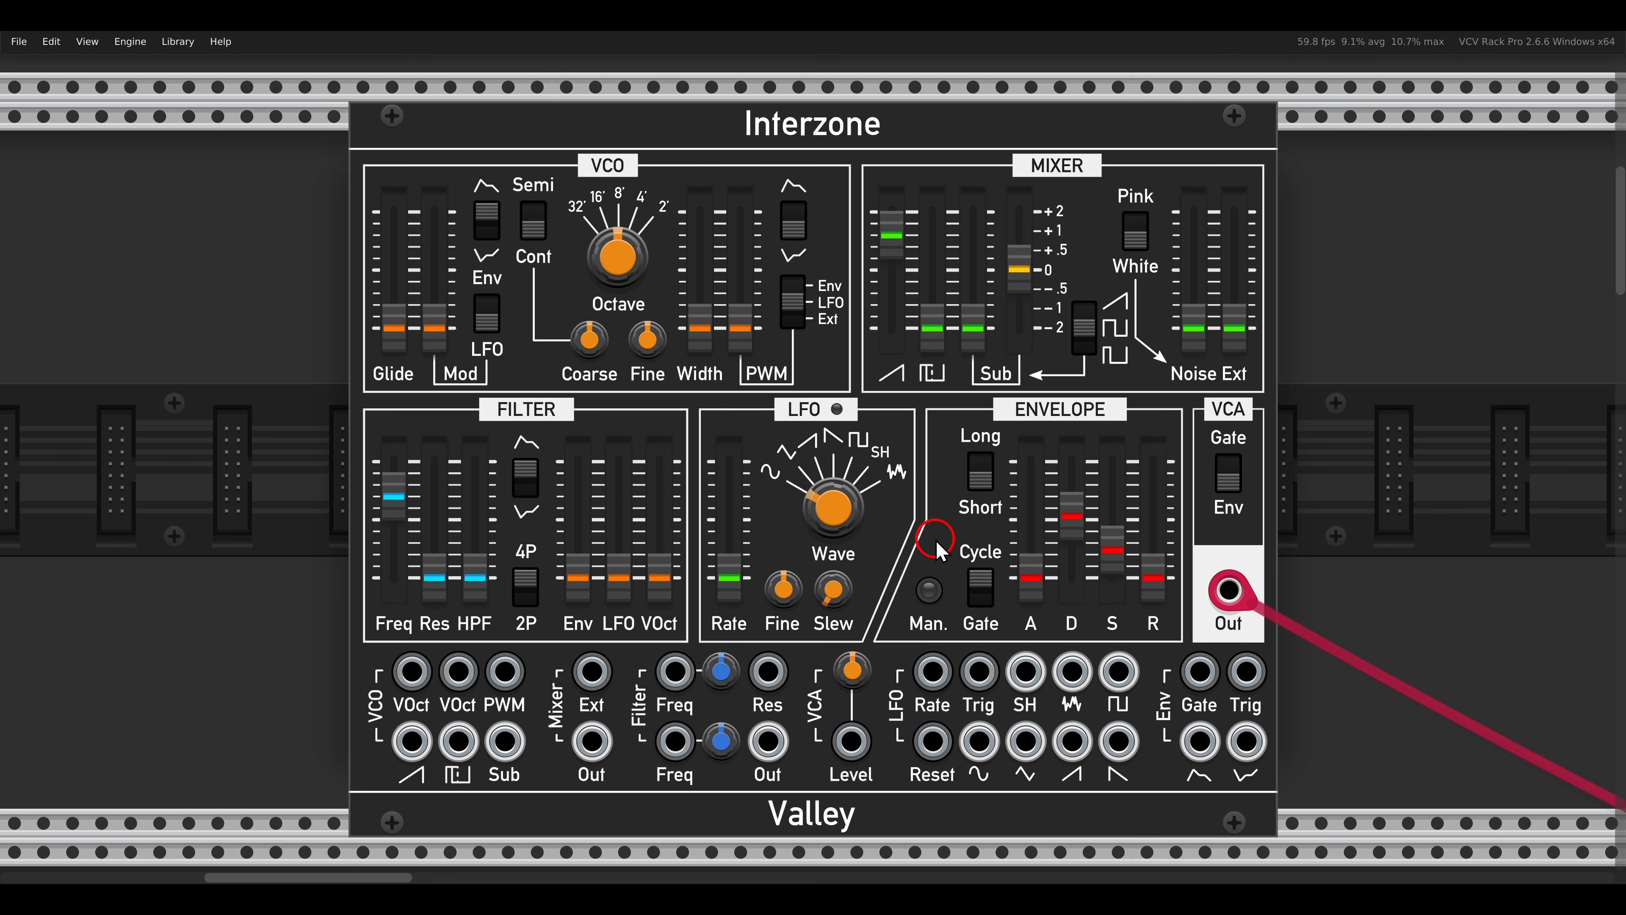
- Drop the envelope's sustain to 0% with a slightly shorter decay, and compare it with maximum sustain before returning to 0%
drag(1112, 545, 1119, 606)
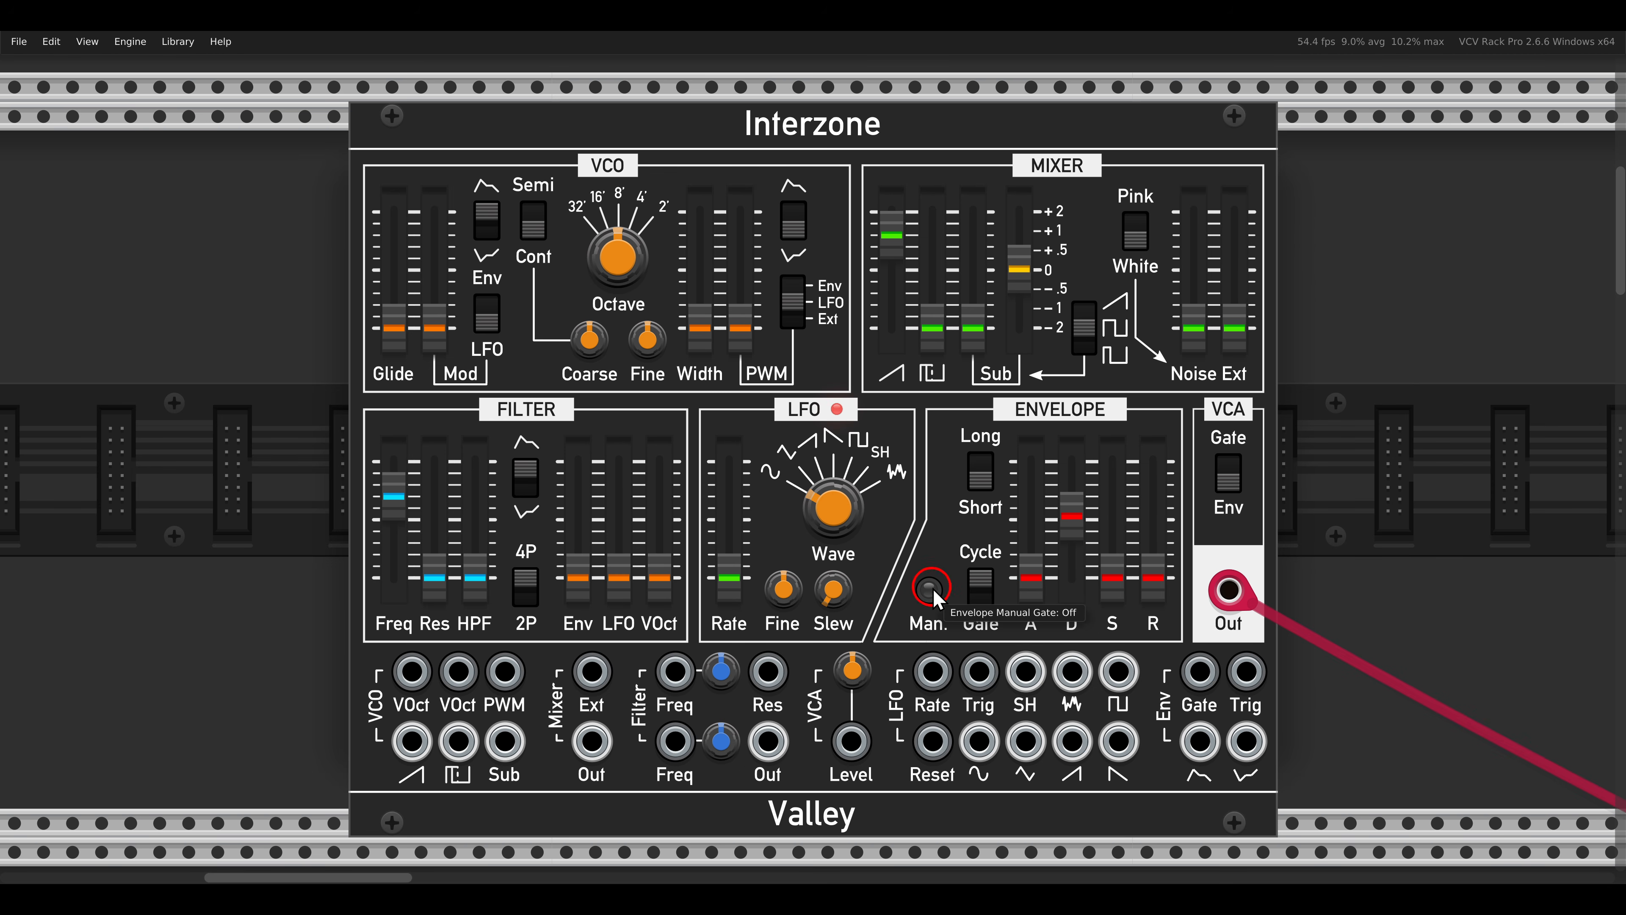
drag(1073, 520, 1028, 579)
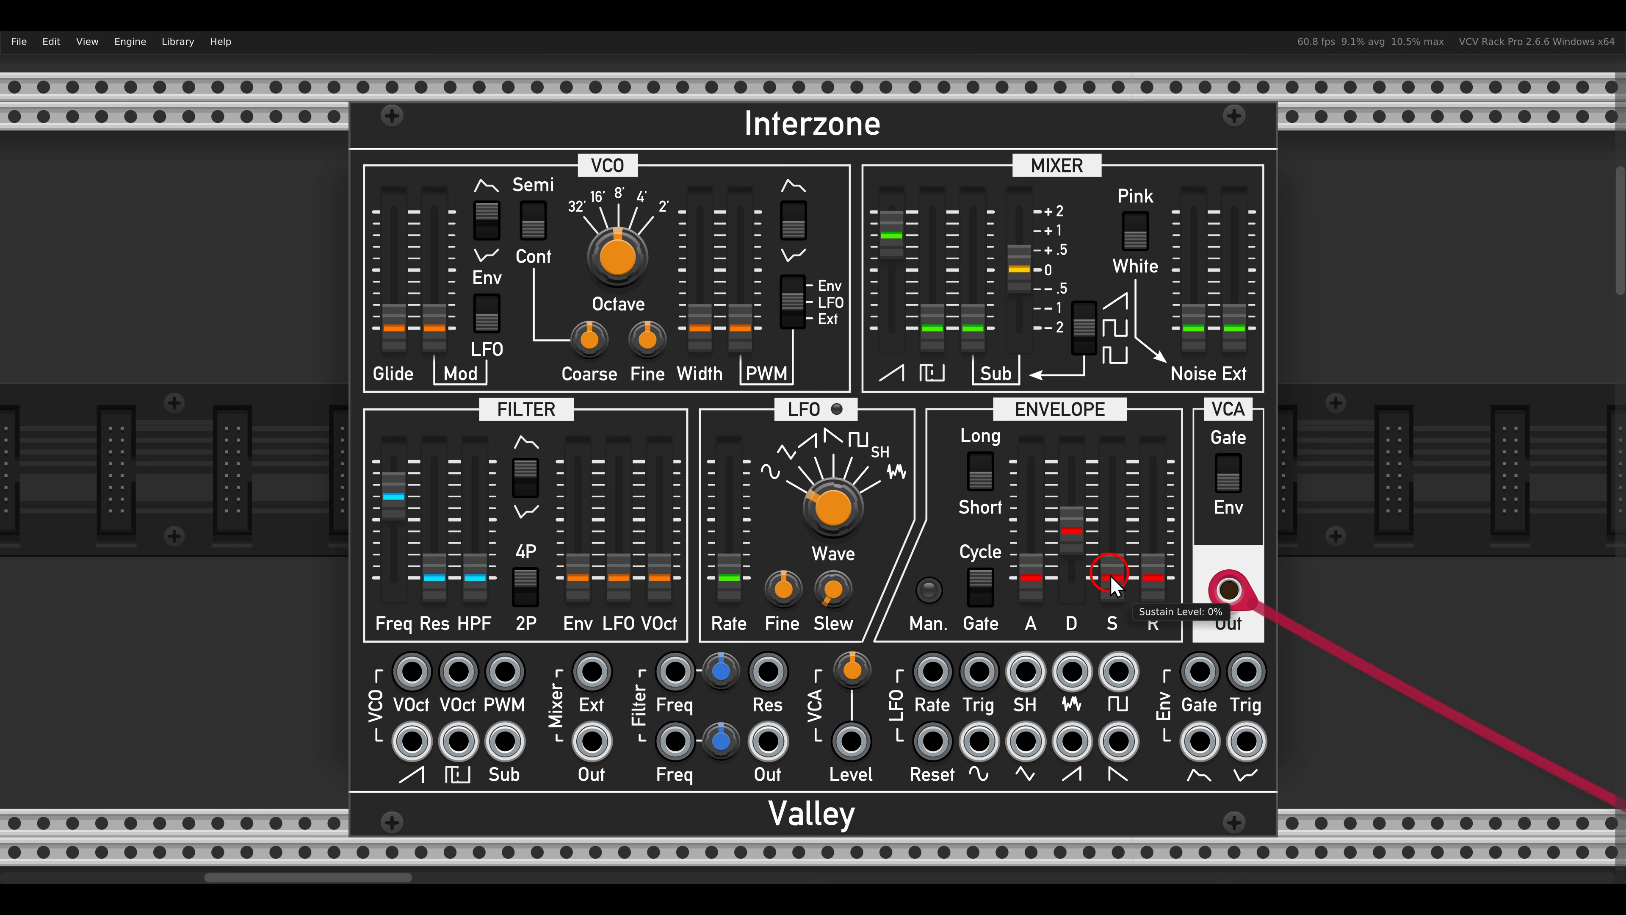
drag(1113, 580, 1107, 355)
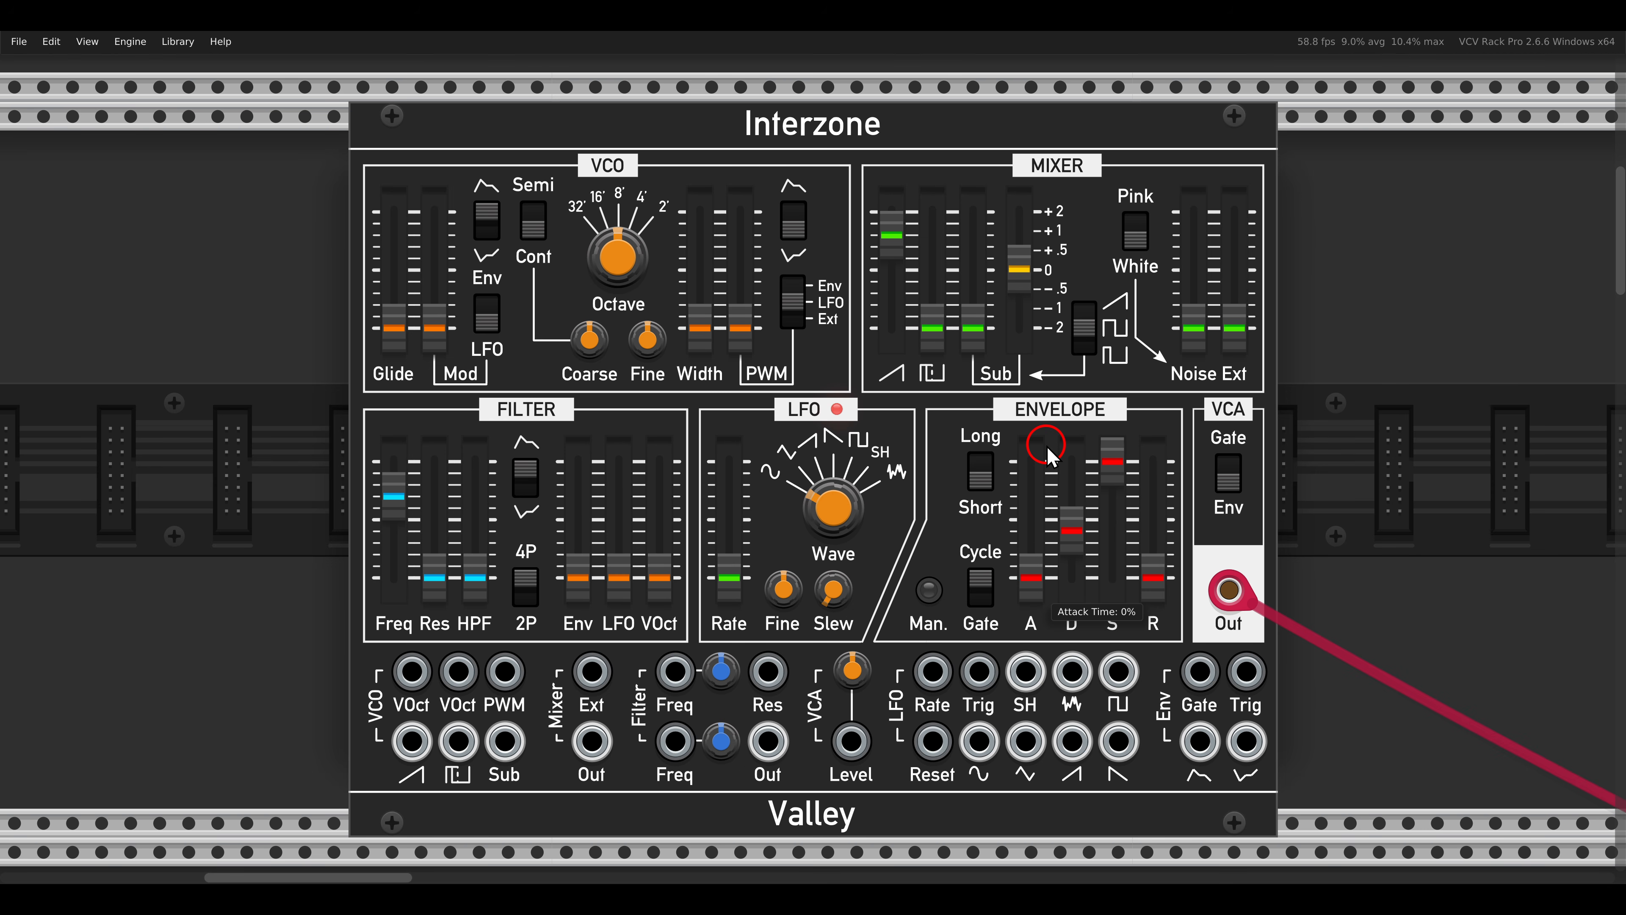
drag(1113, 463, 1100, 605)
mouse_move(1070, 538)
mouse_down()
mouse_move(1079, 576)
mouse_move(1066, 536)
mouse_up()
click(982, 580)
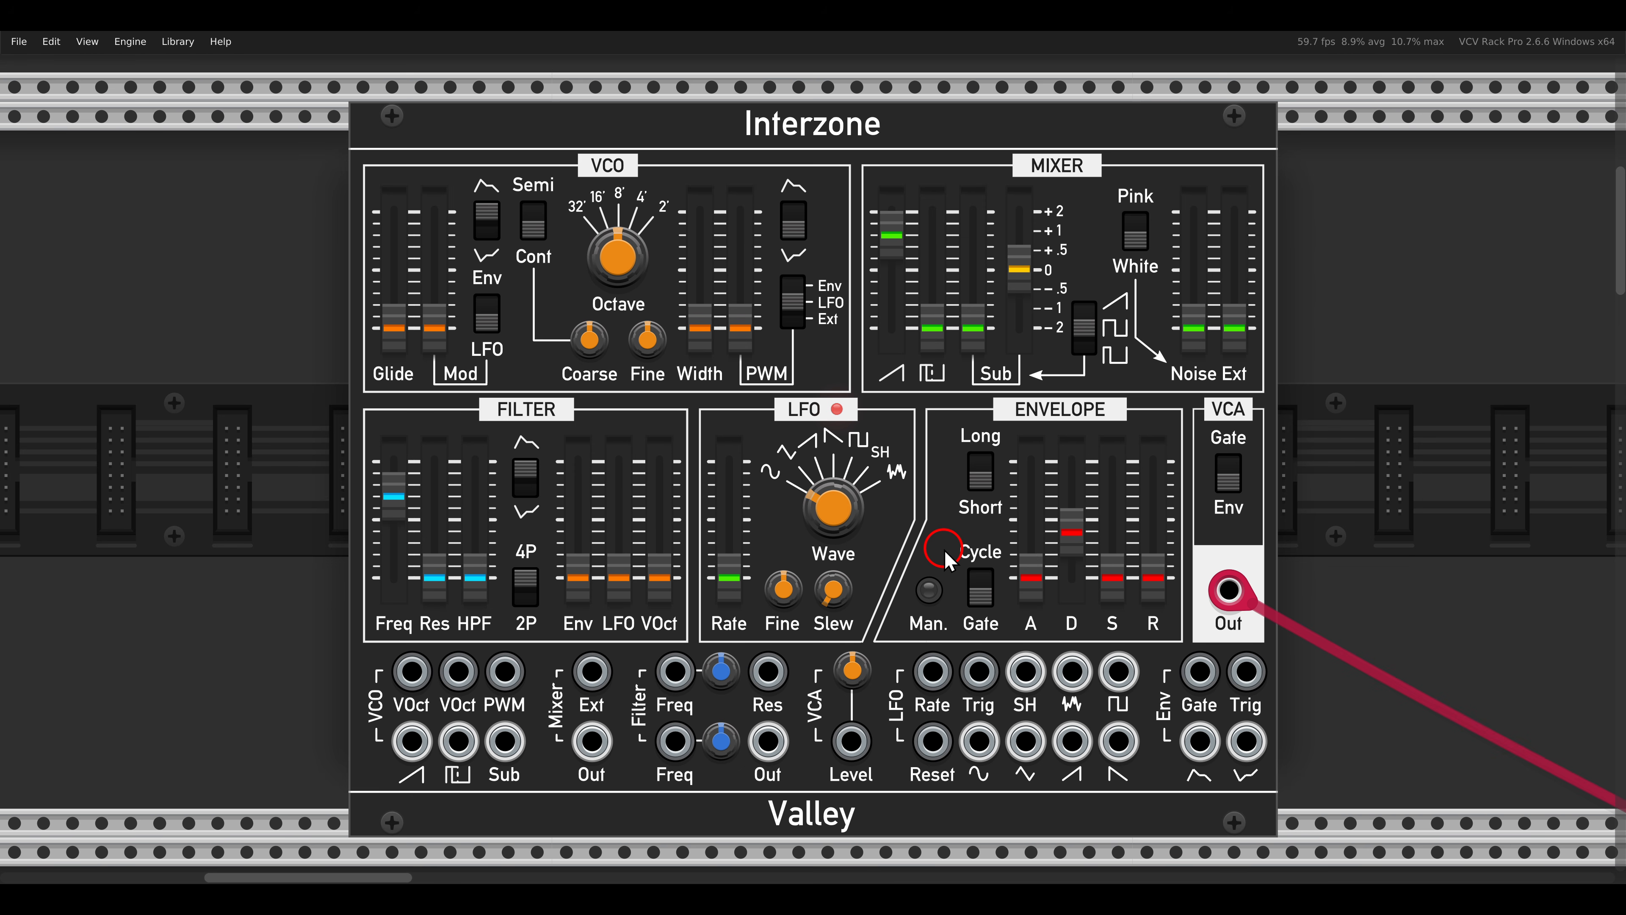
- Fire the Gate example's push button with short and long holds to view the gate signal on its scope
scroll(949, 561, down, 10)
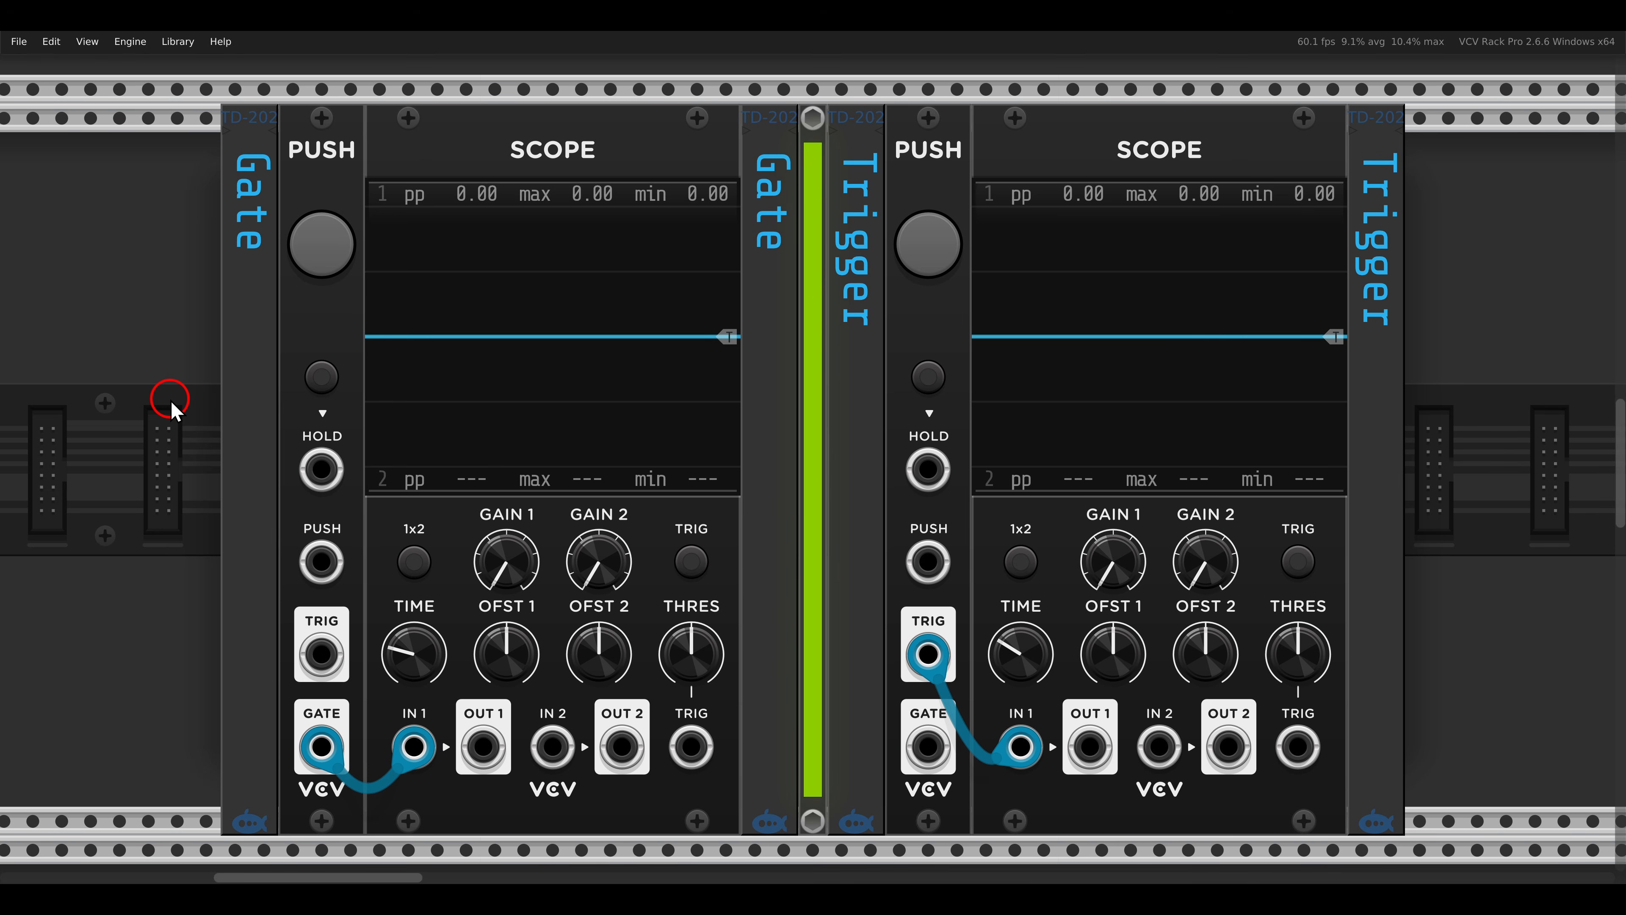
click(331, 250)
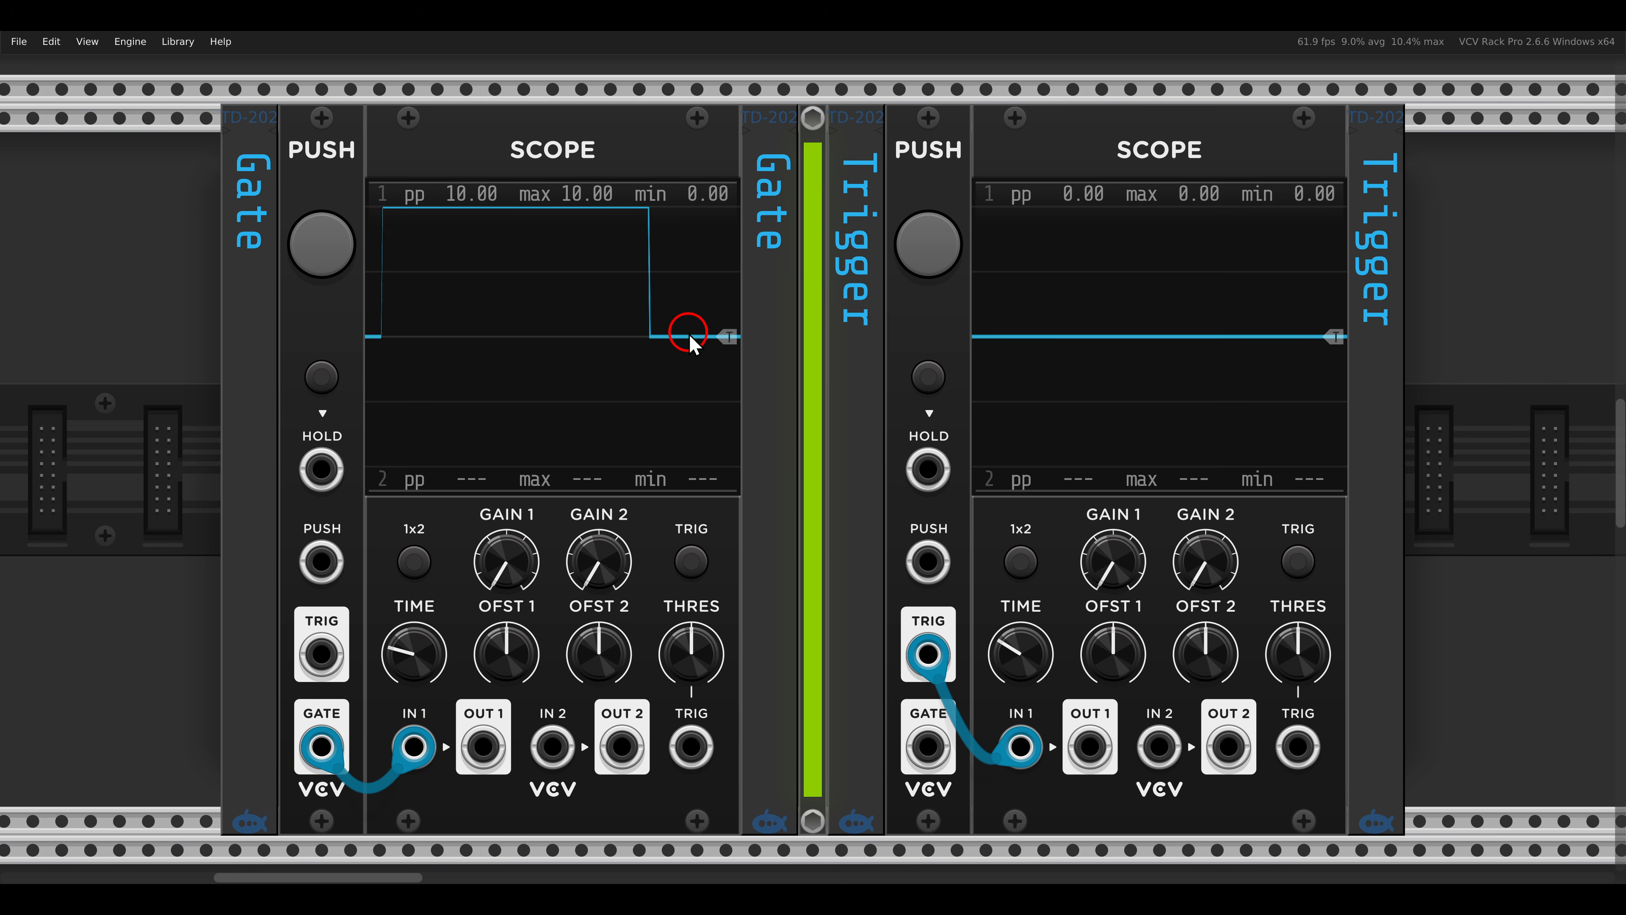
click(338, 243)
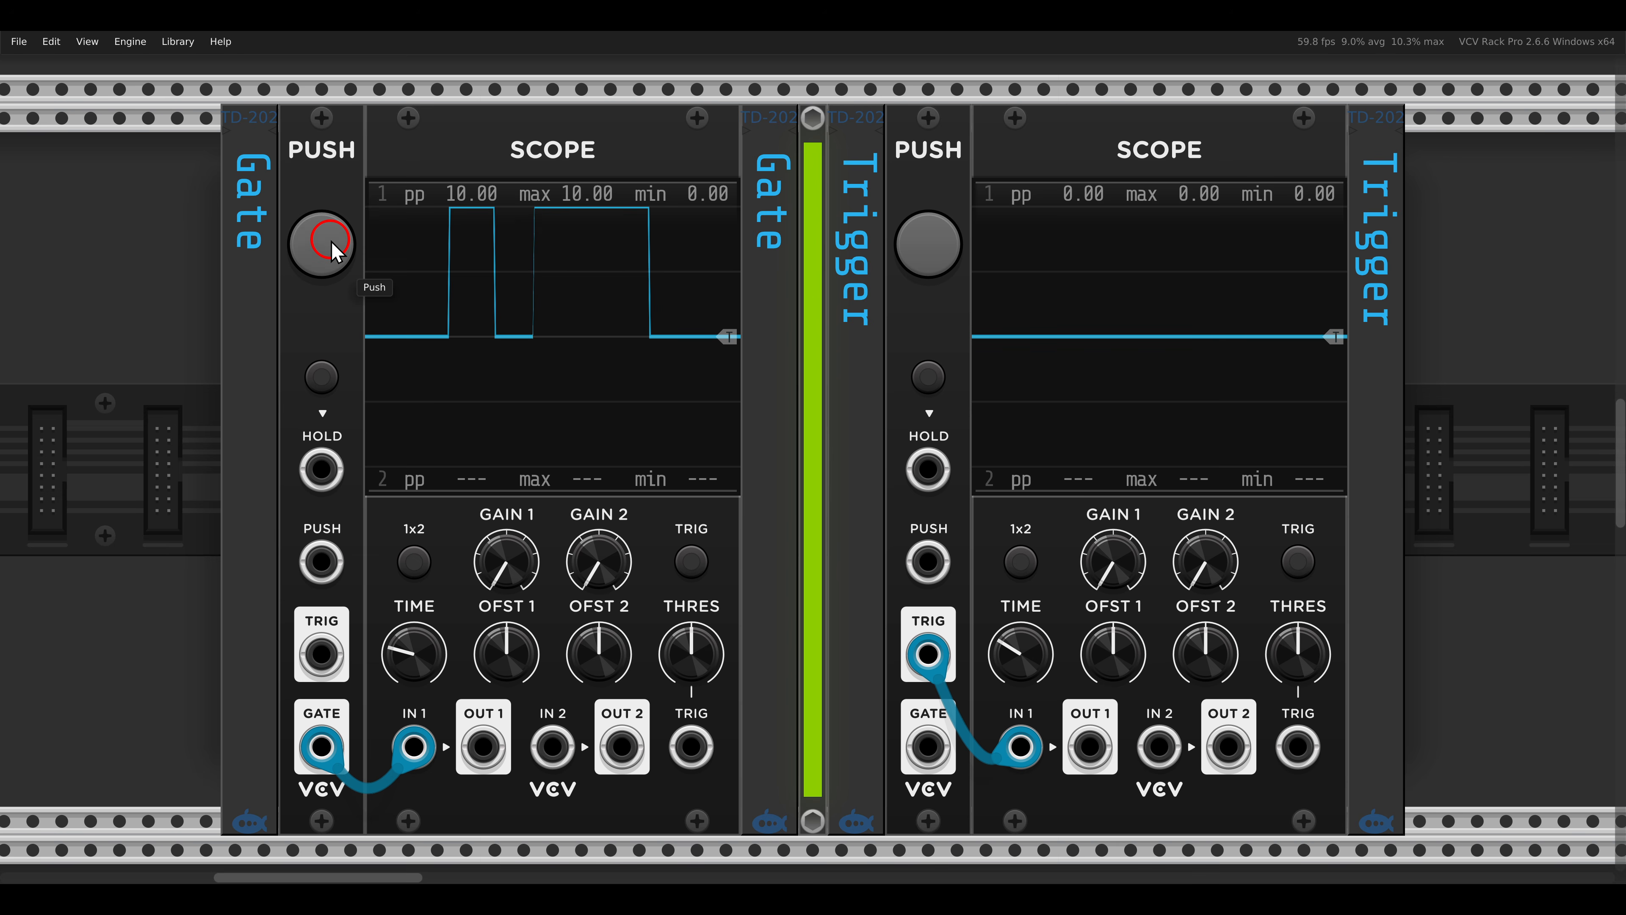
click(330, 241)
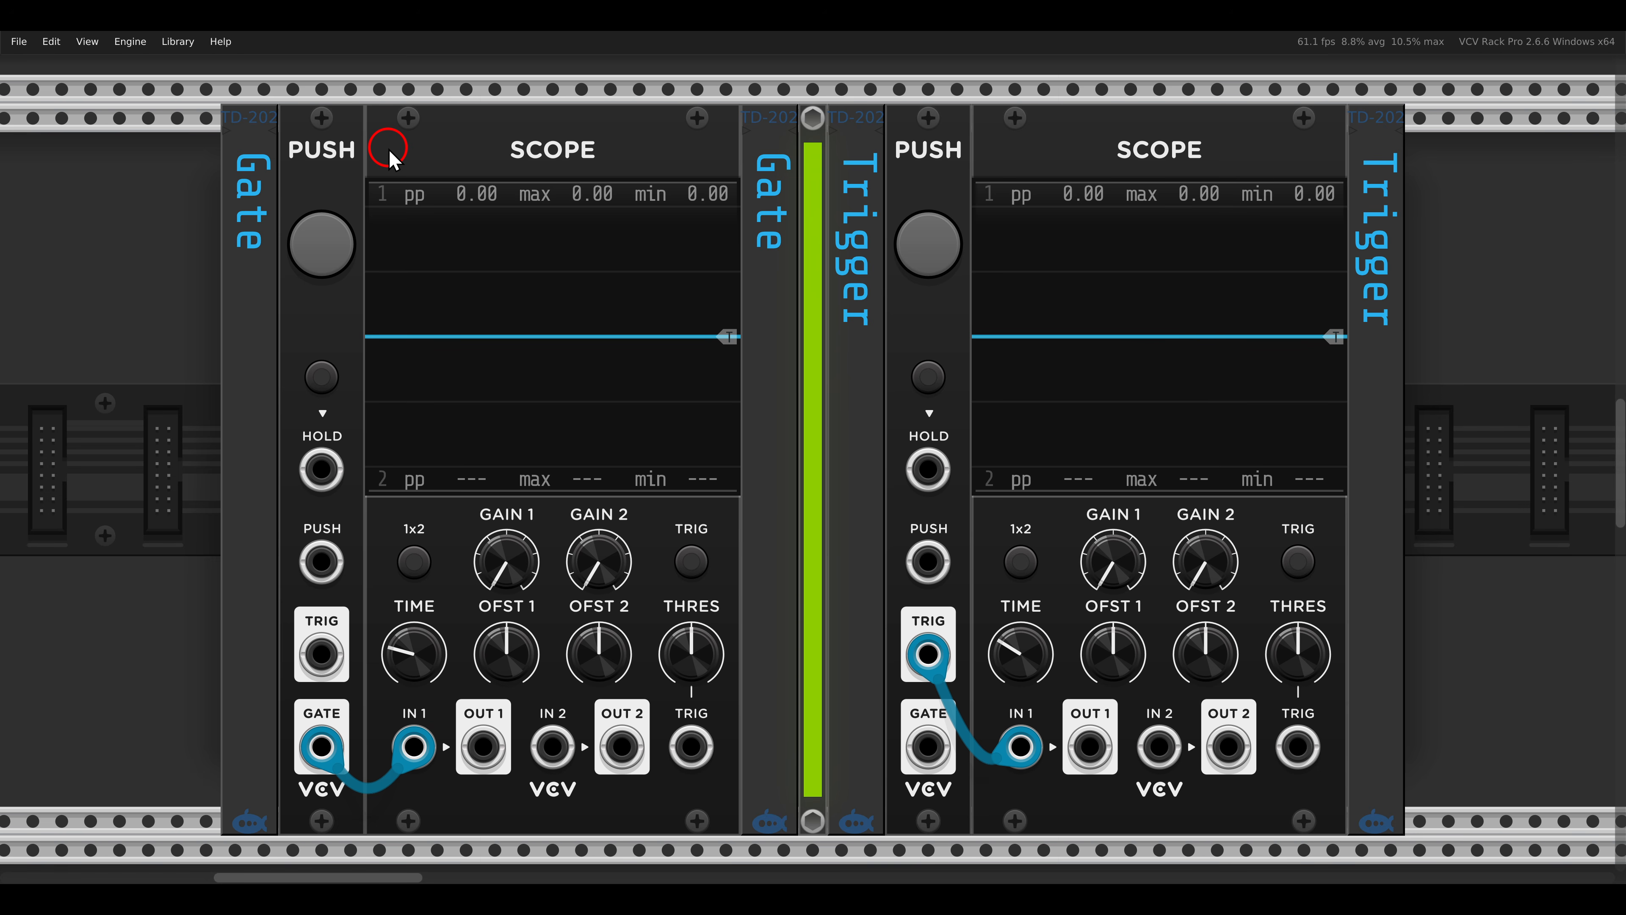
- Fire the Trigger example's push button repeatedly to view the trigger pulses on its scope
click(920, 268)
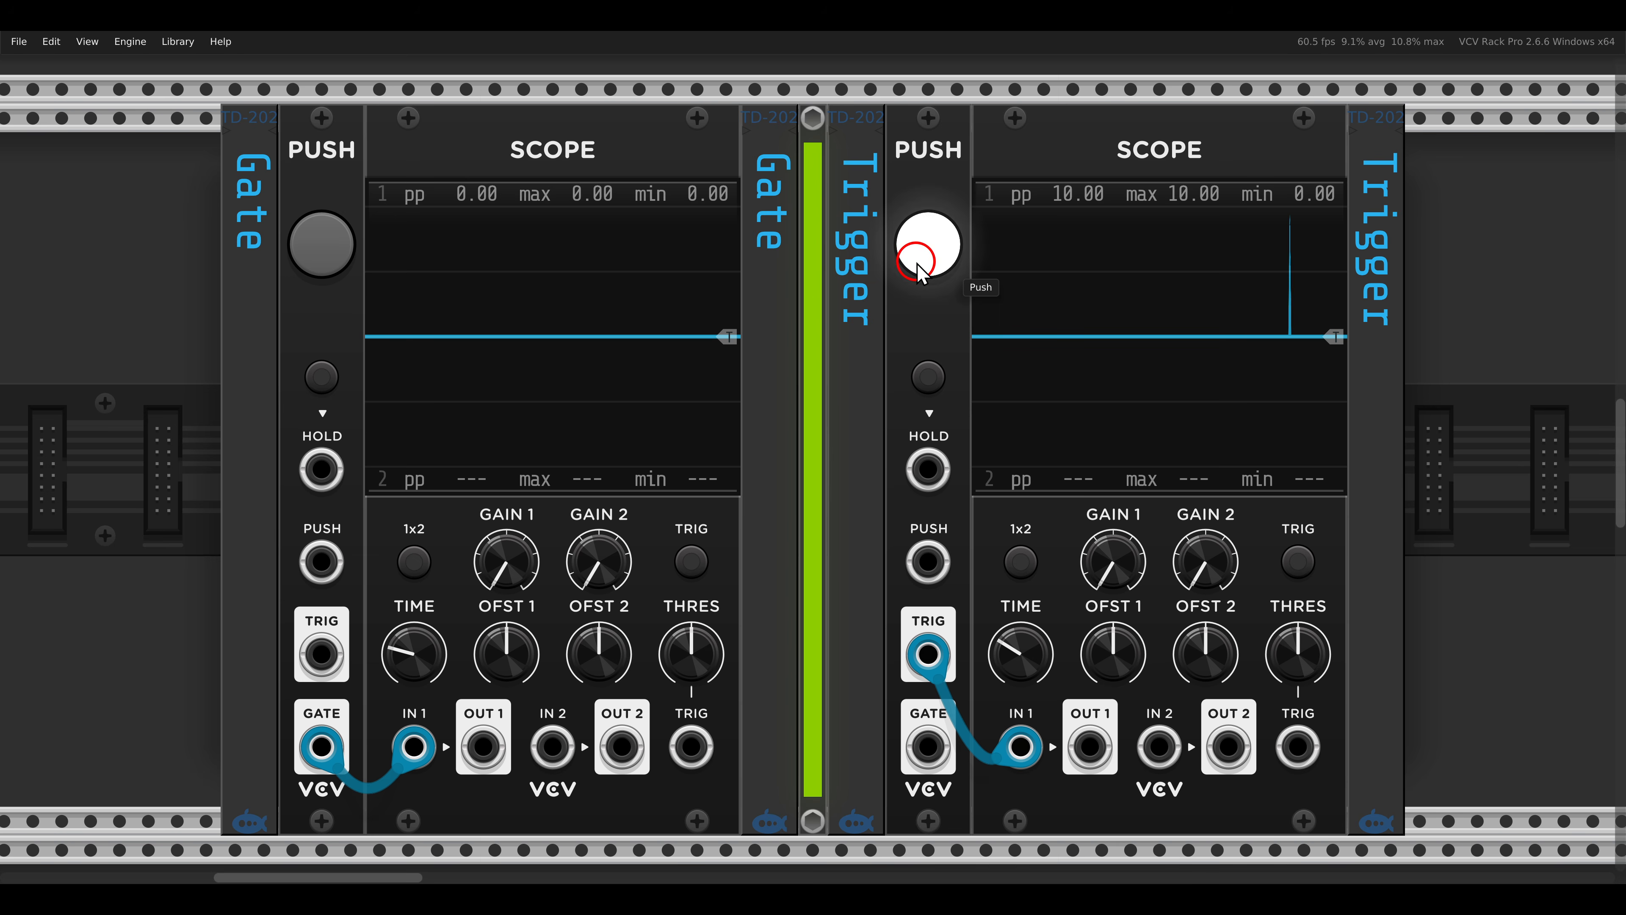
click(920, 268)
click(920, 268)
click(919, 268)
click(920, 268)
click(920, 267)
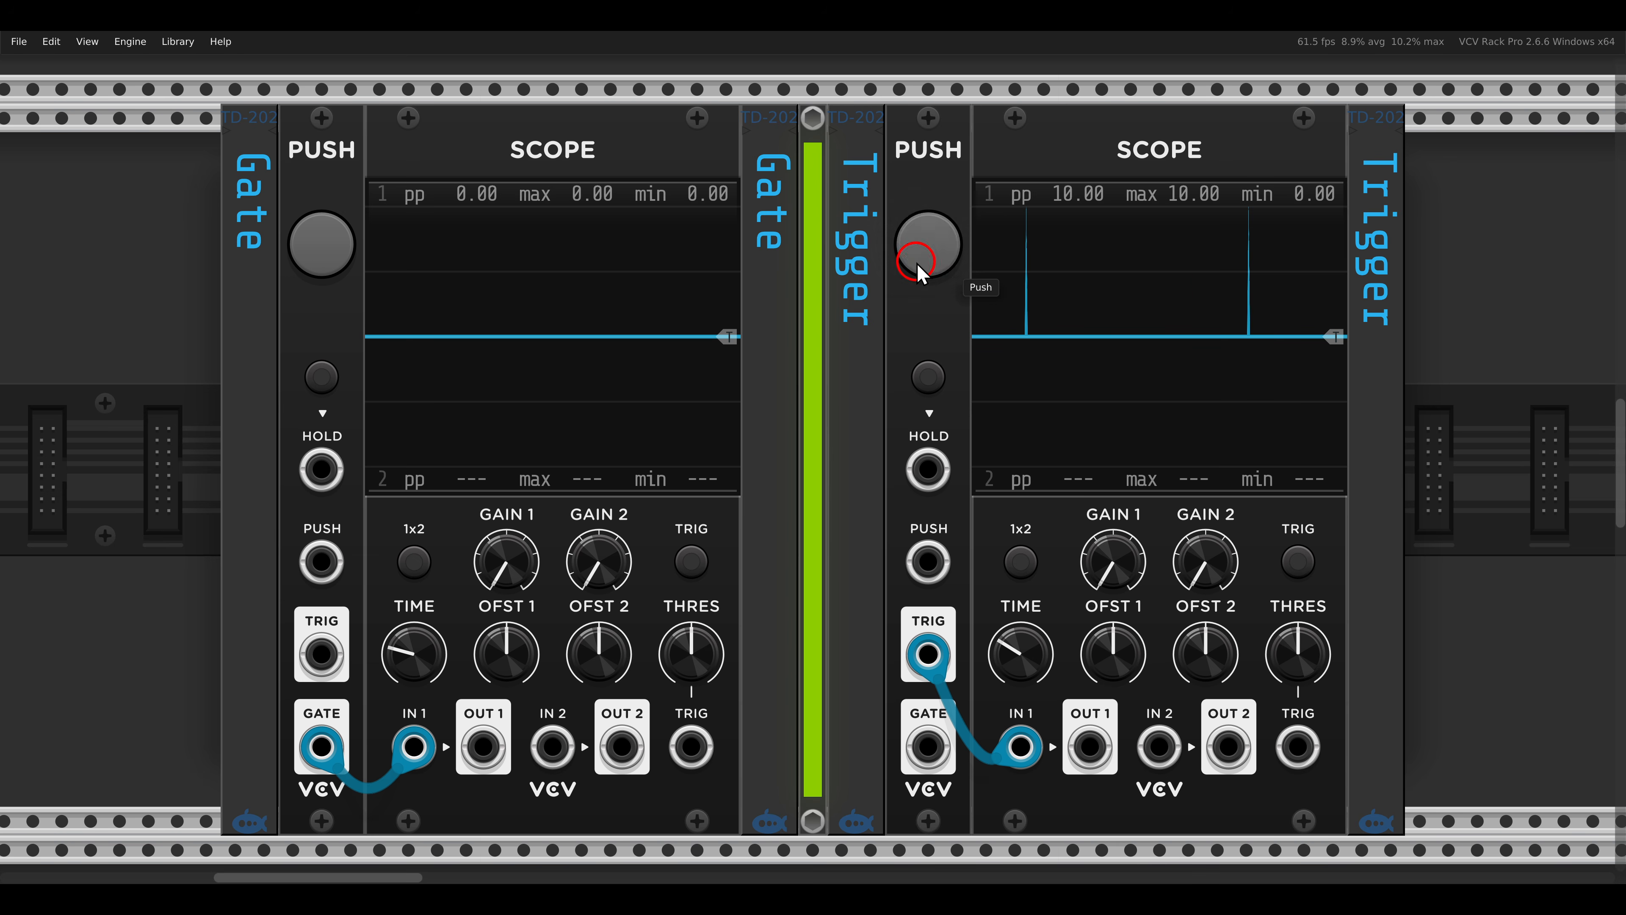
click(920, 268)
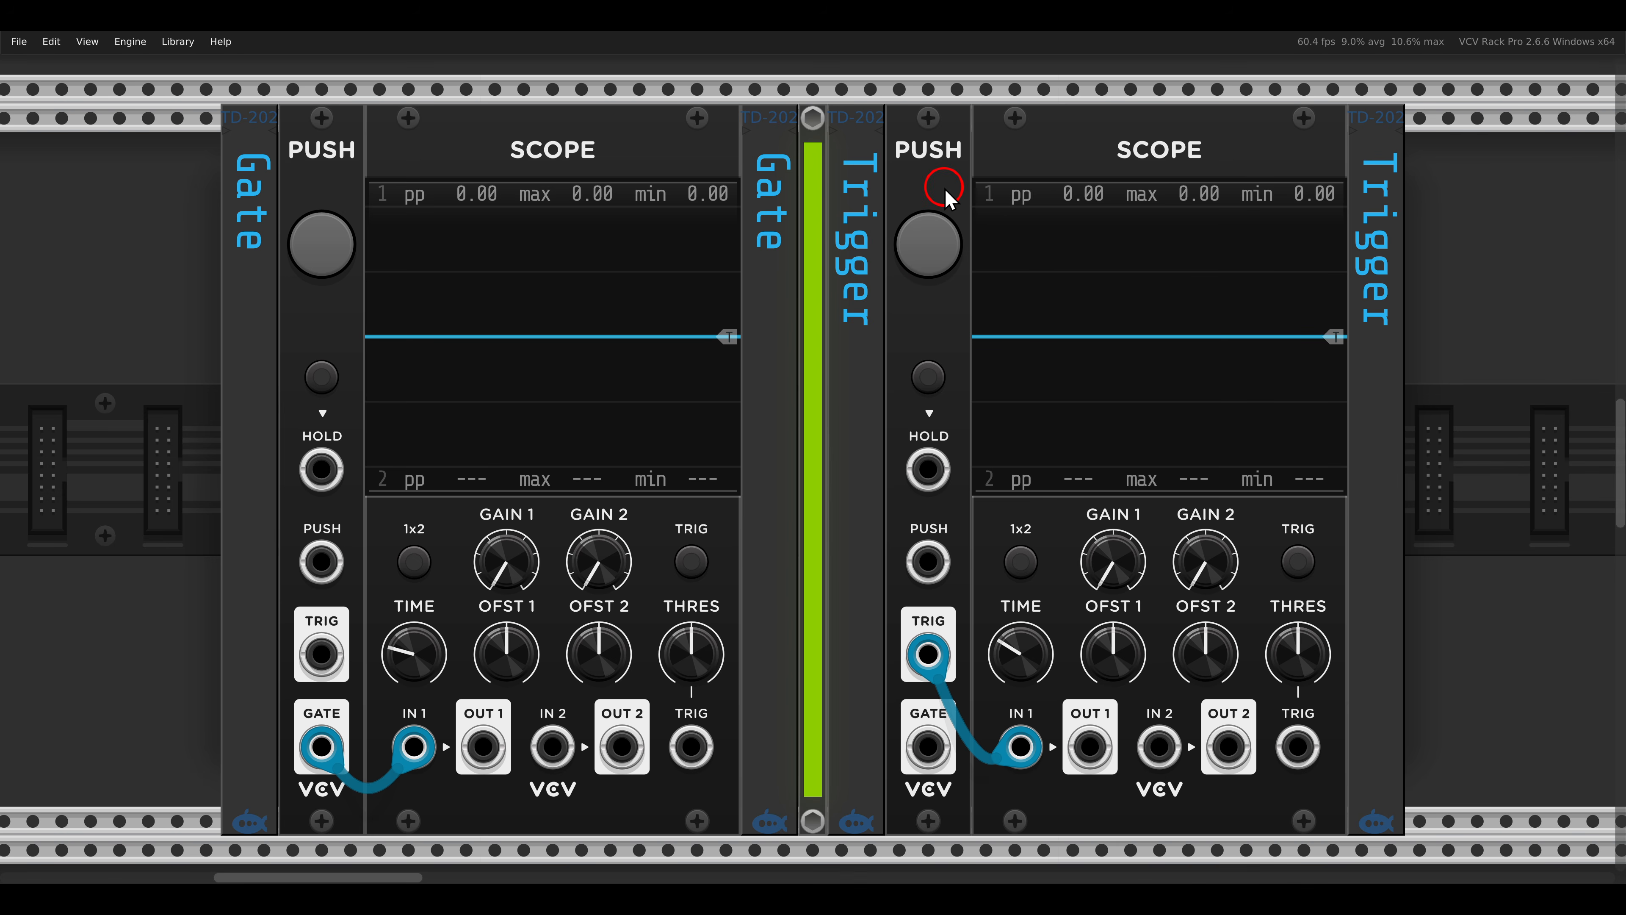
- Go to the SEQ 3 patch and connect the scope's Out 1 to Interzone's envelope Gate input
key(shift+2)
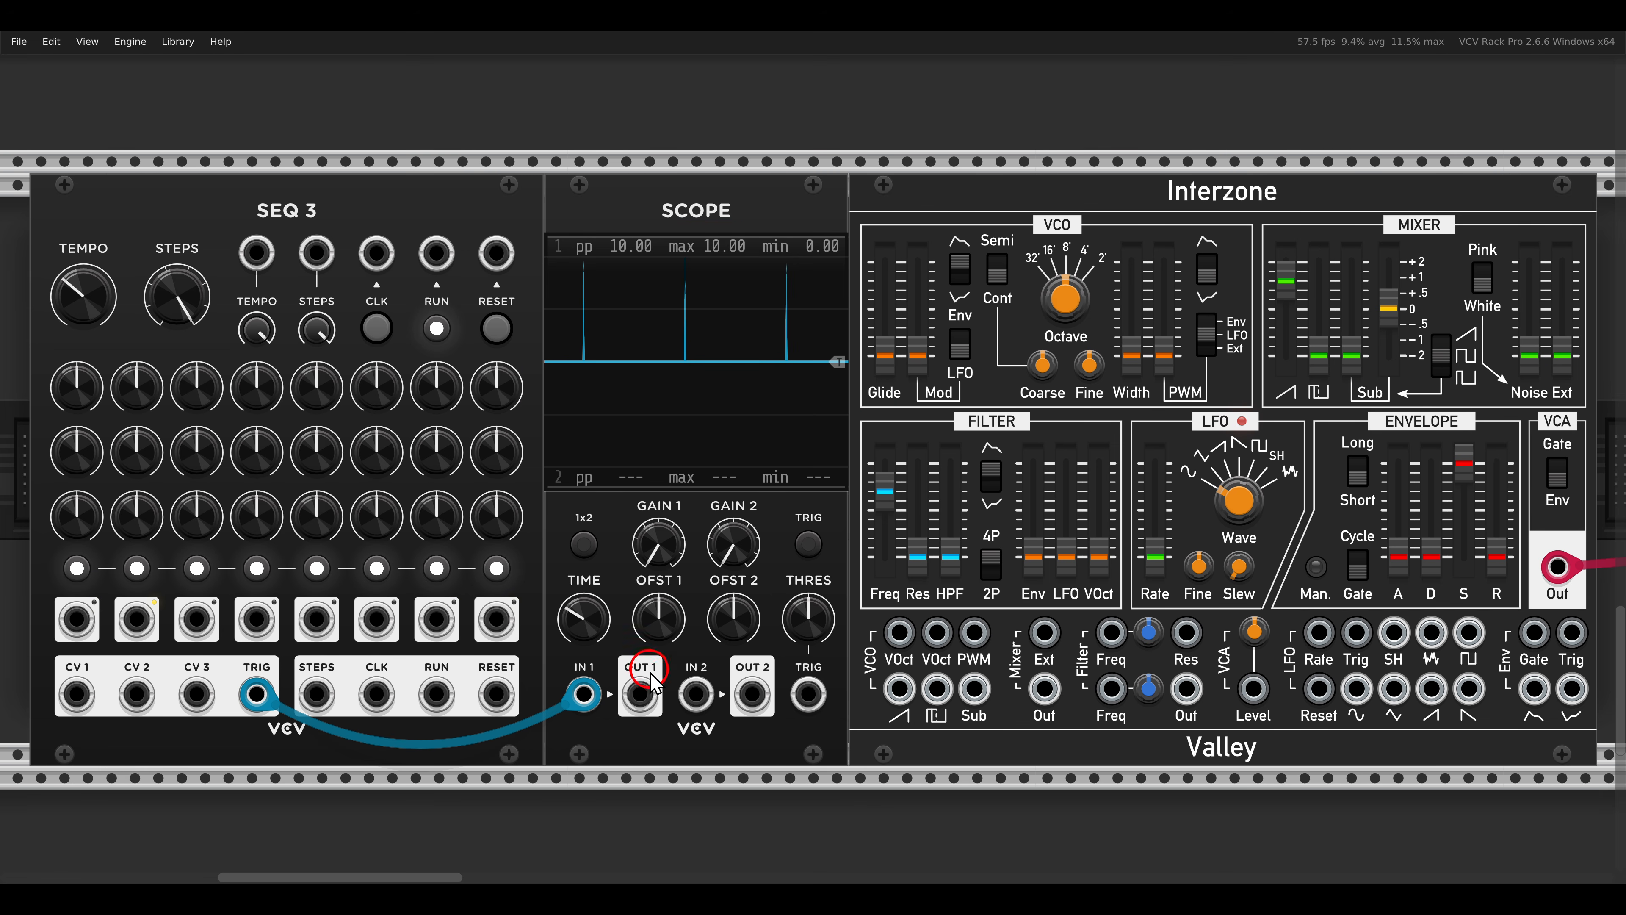
drag(639, 693, 1513, 634)
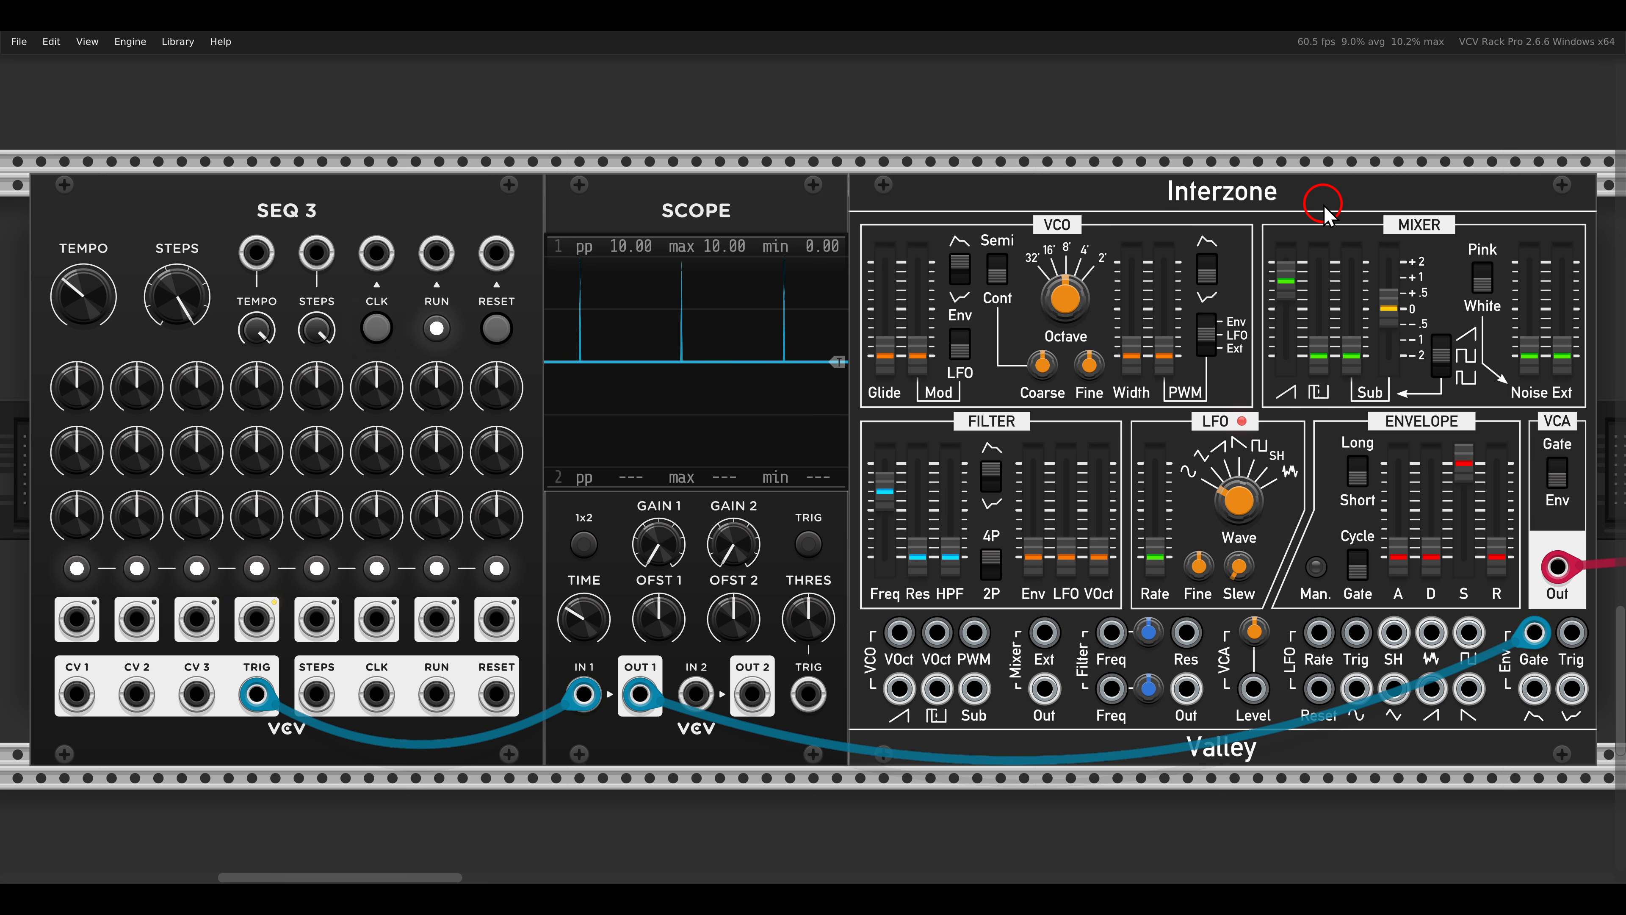
- Raise the envelope's release time to around the middle of its range and return the attack time to zero
drag(1496, 545, 1463, 512)
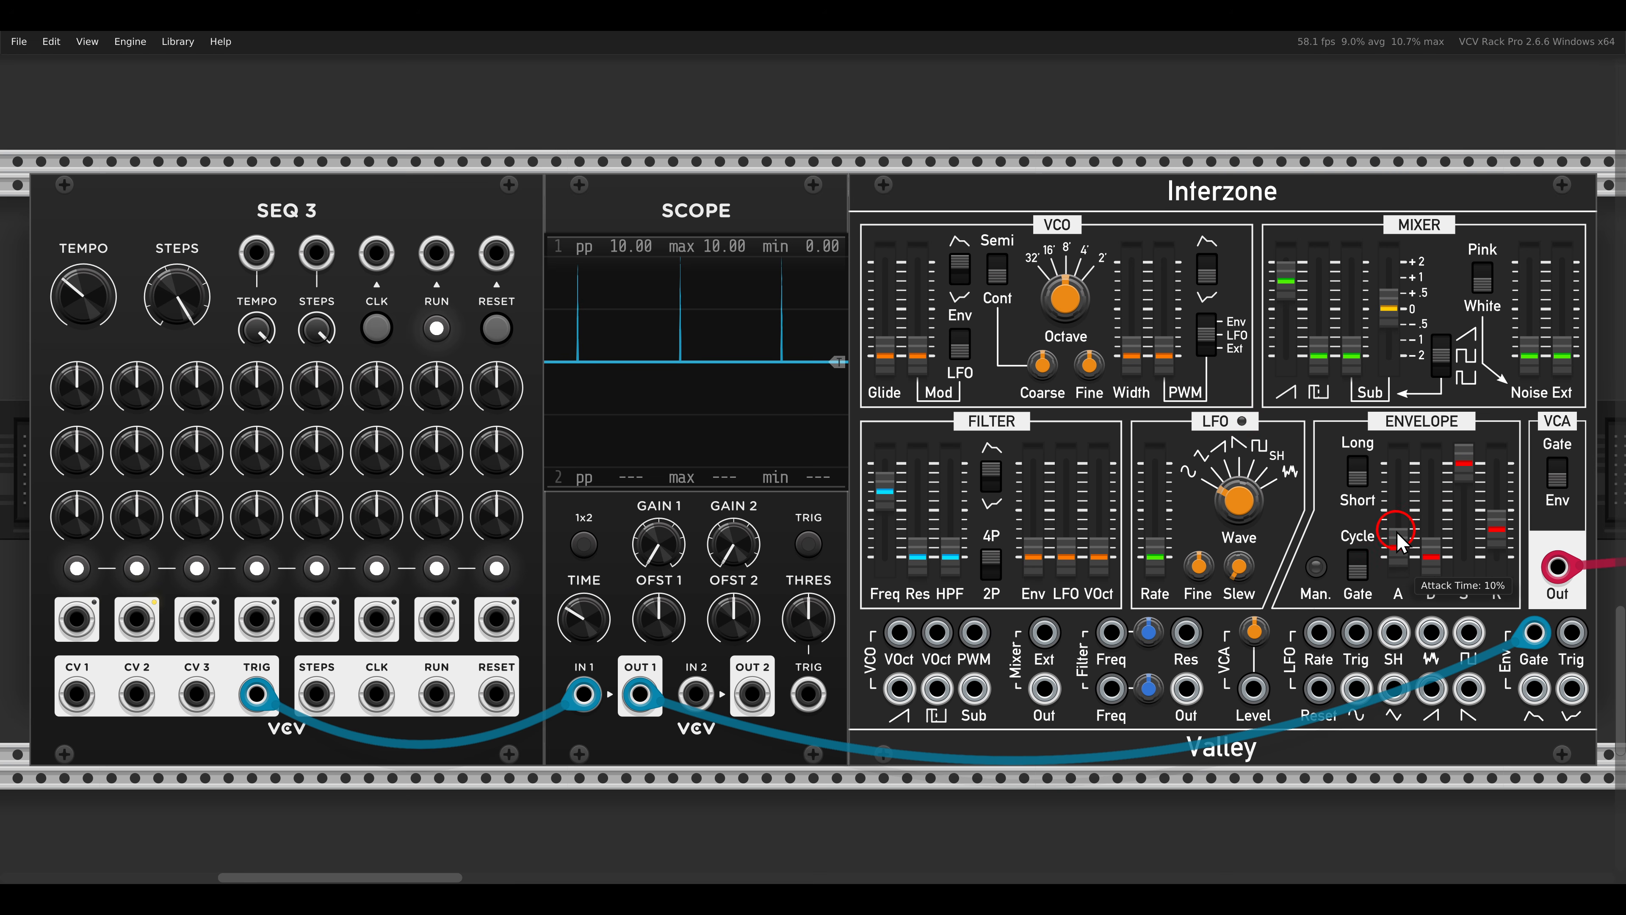
drag(1496, 530, 1496, 509)
drag(1406, 546, 1401, 588)
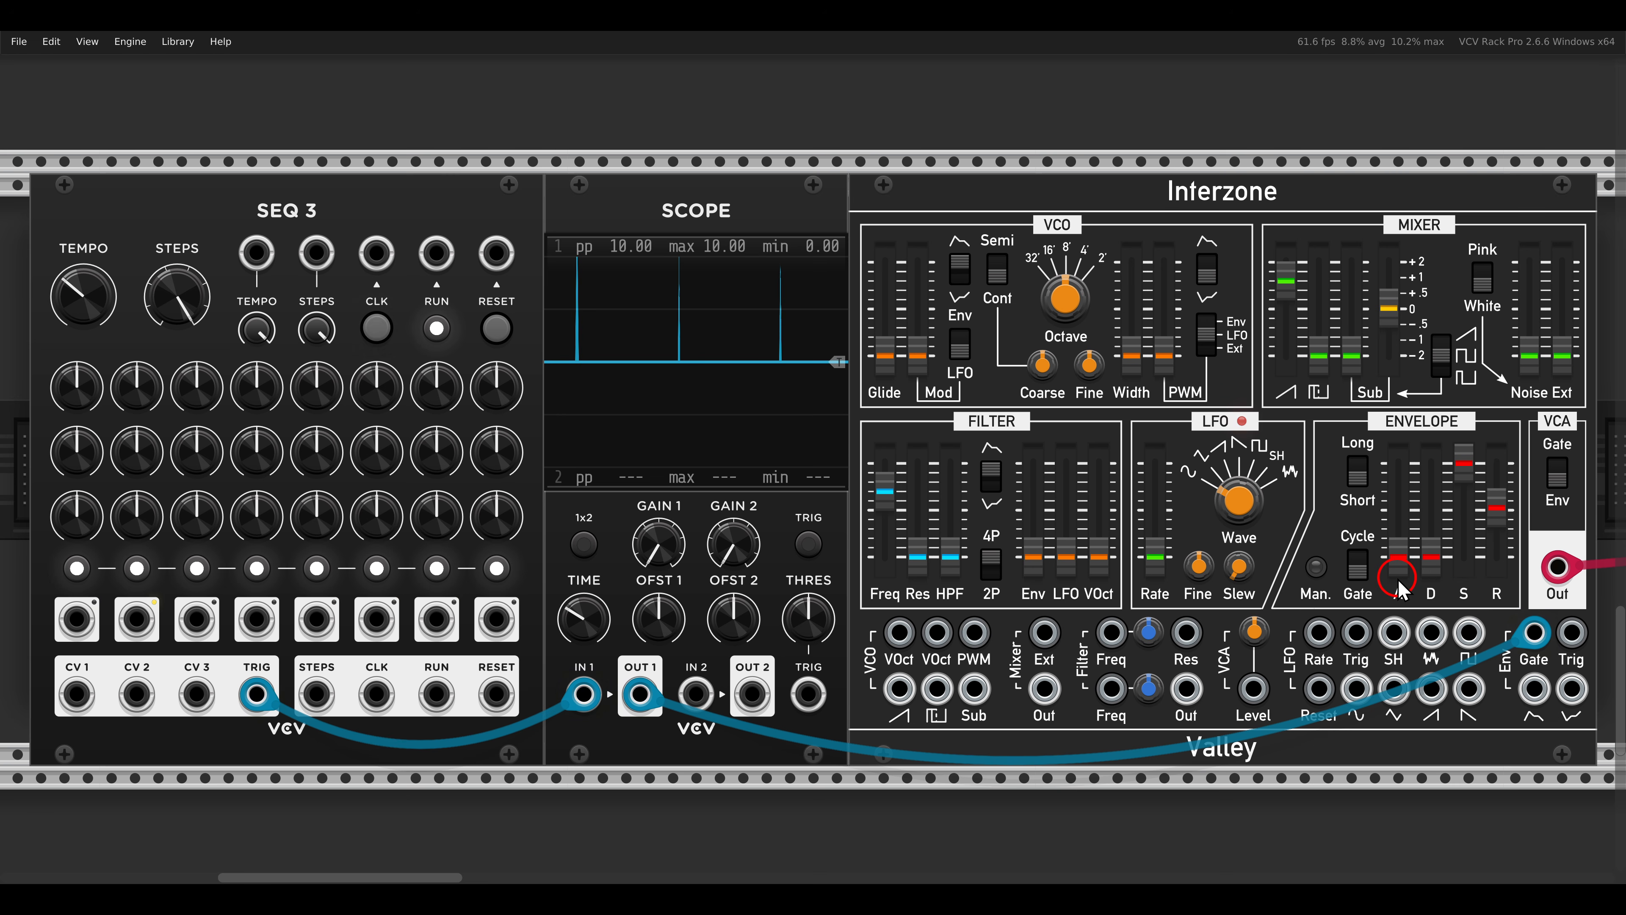
- Enable Clock passthrough on the SEQ 3 module
right_click(360, 207)
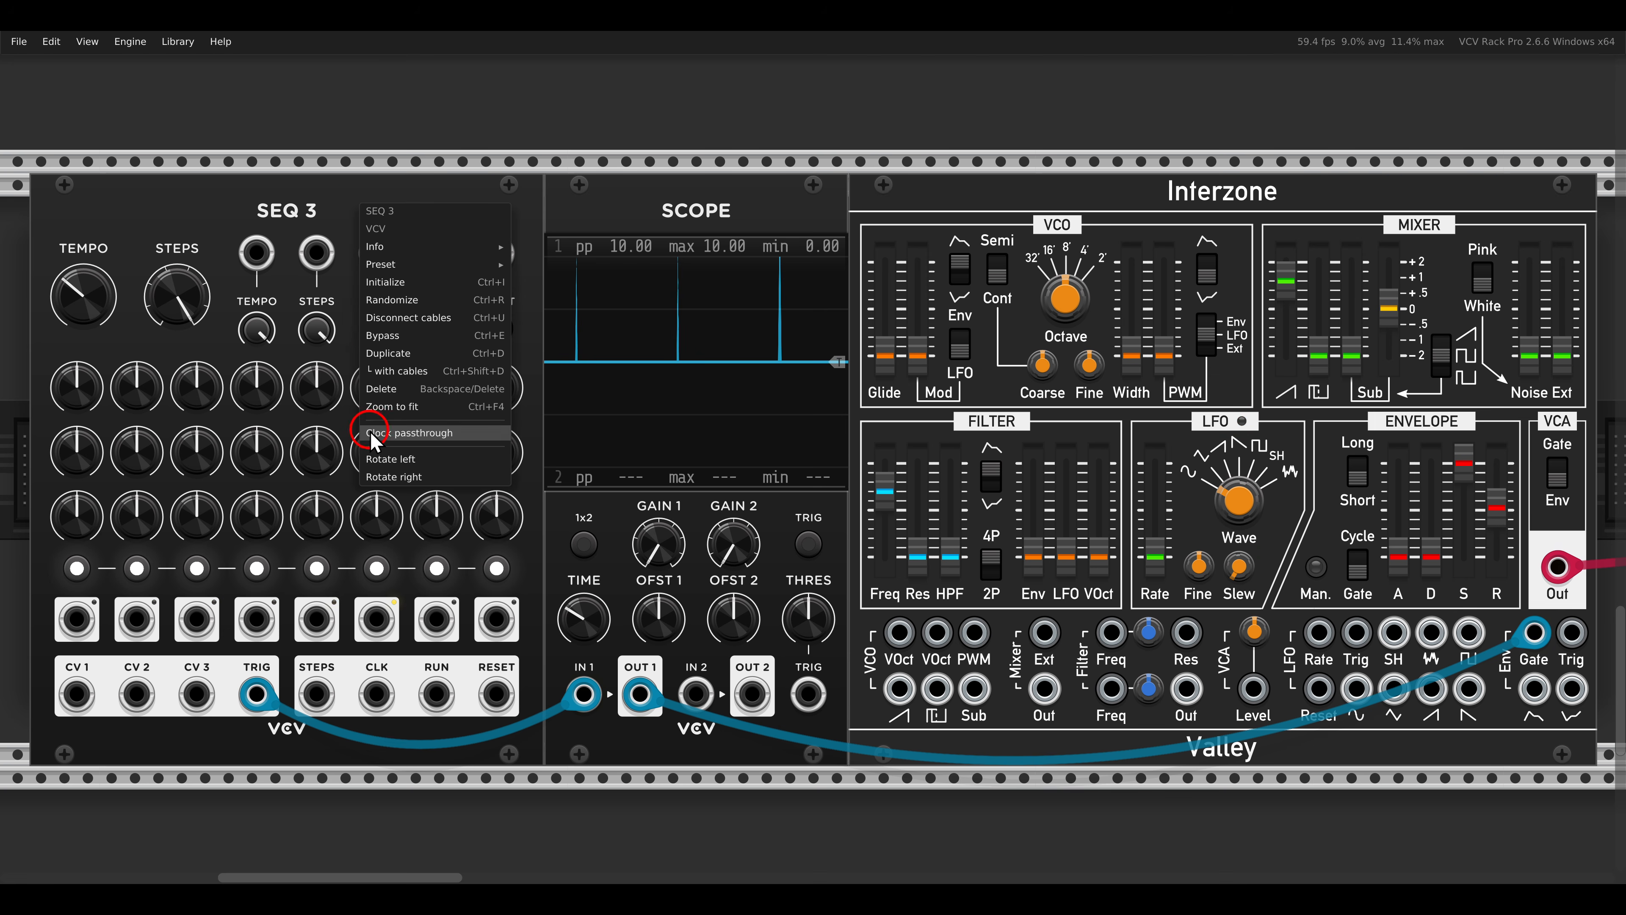
click(431, 438)
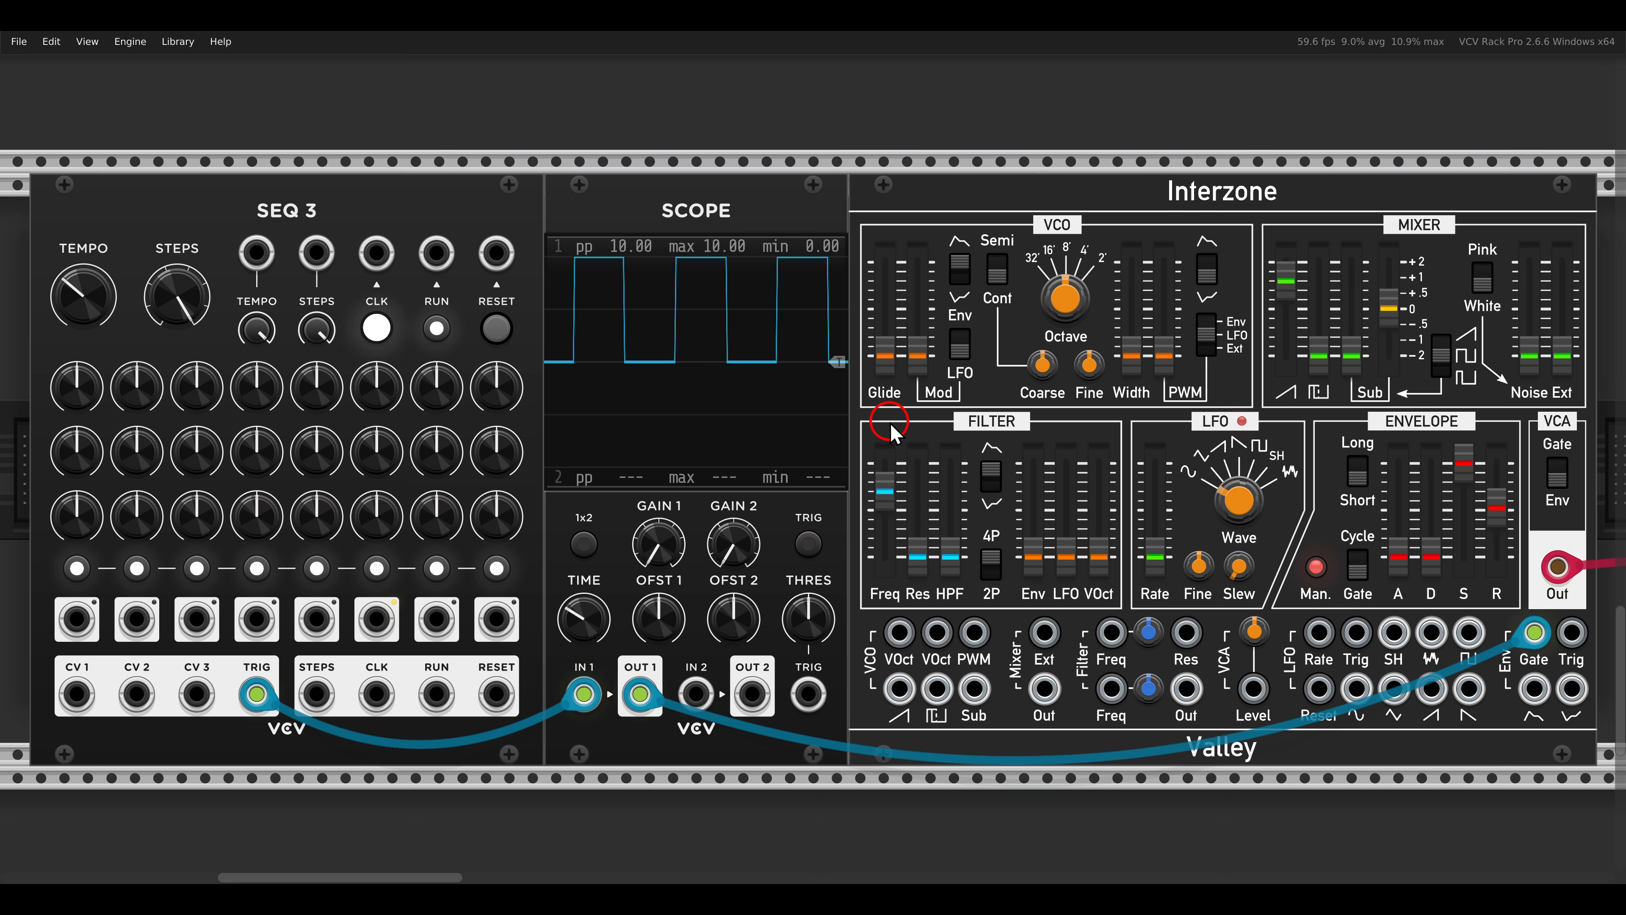
- Reduce the envelope's release and sustain, set the decay time to 51.5%, and raise the attack time to mid-range
drag(1498, 526, 1497, 538)
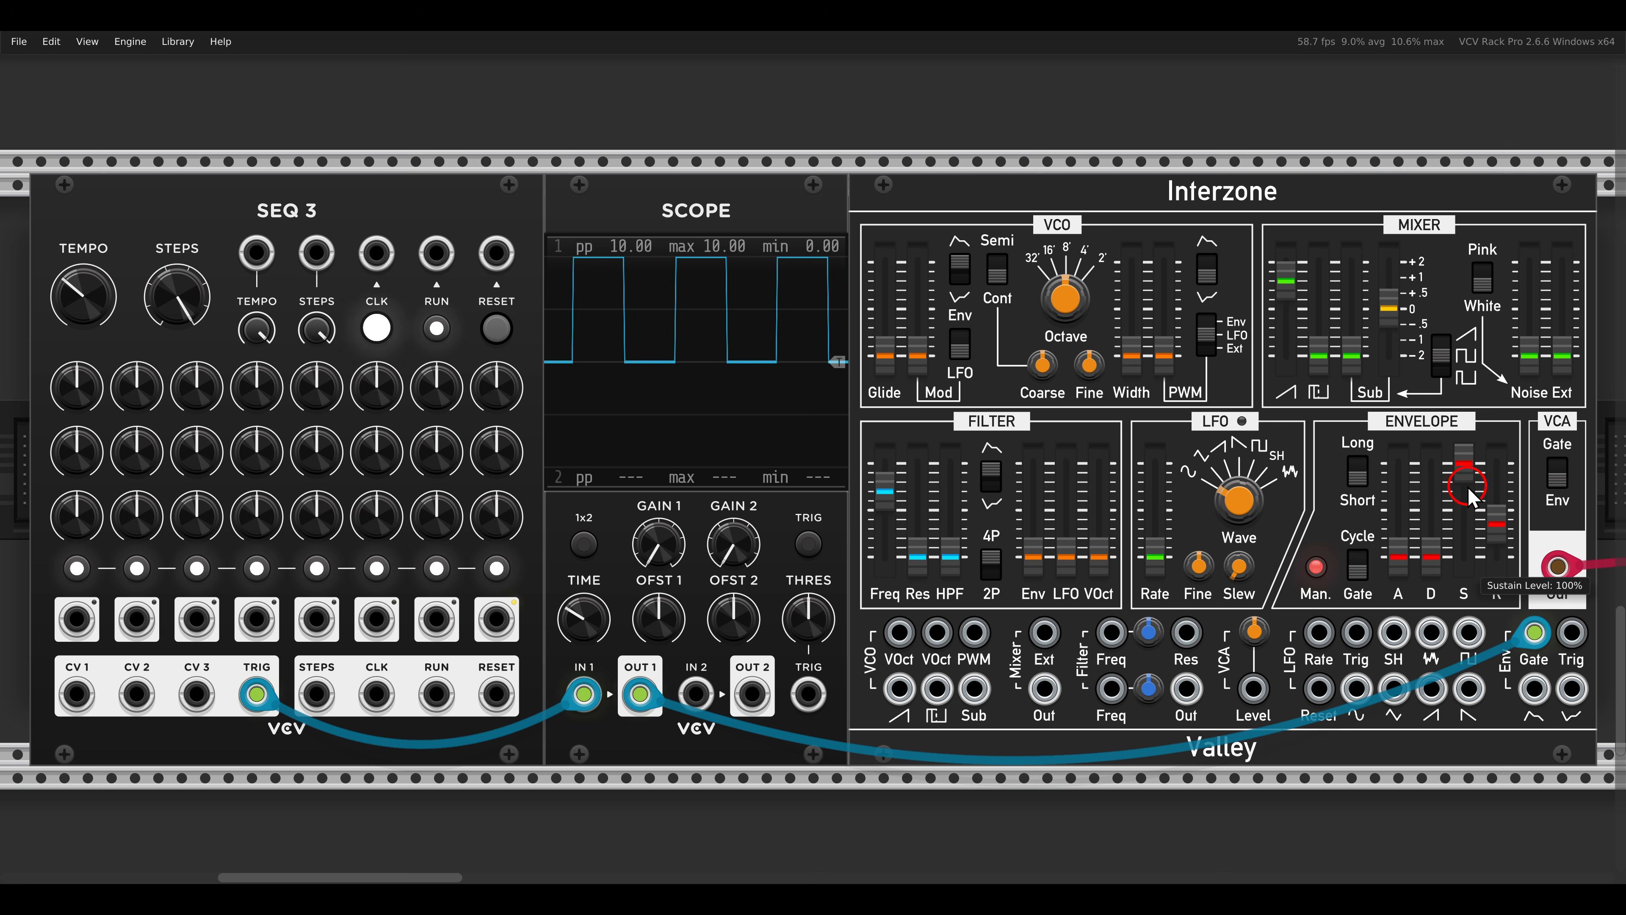
mouse_move(1464, 465)
mouse_down()
mouse_move(1466, 584)
mouse_move(1431, 553)
mouse_move(1436, 478)
mouse_up()
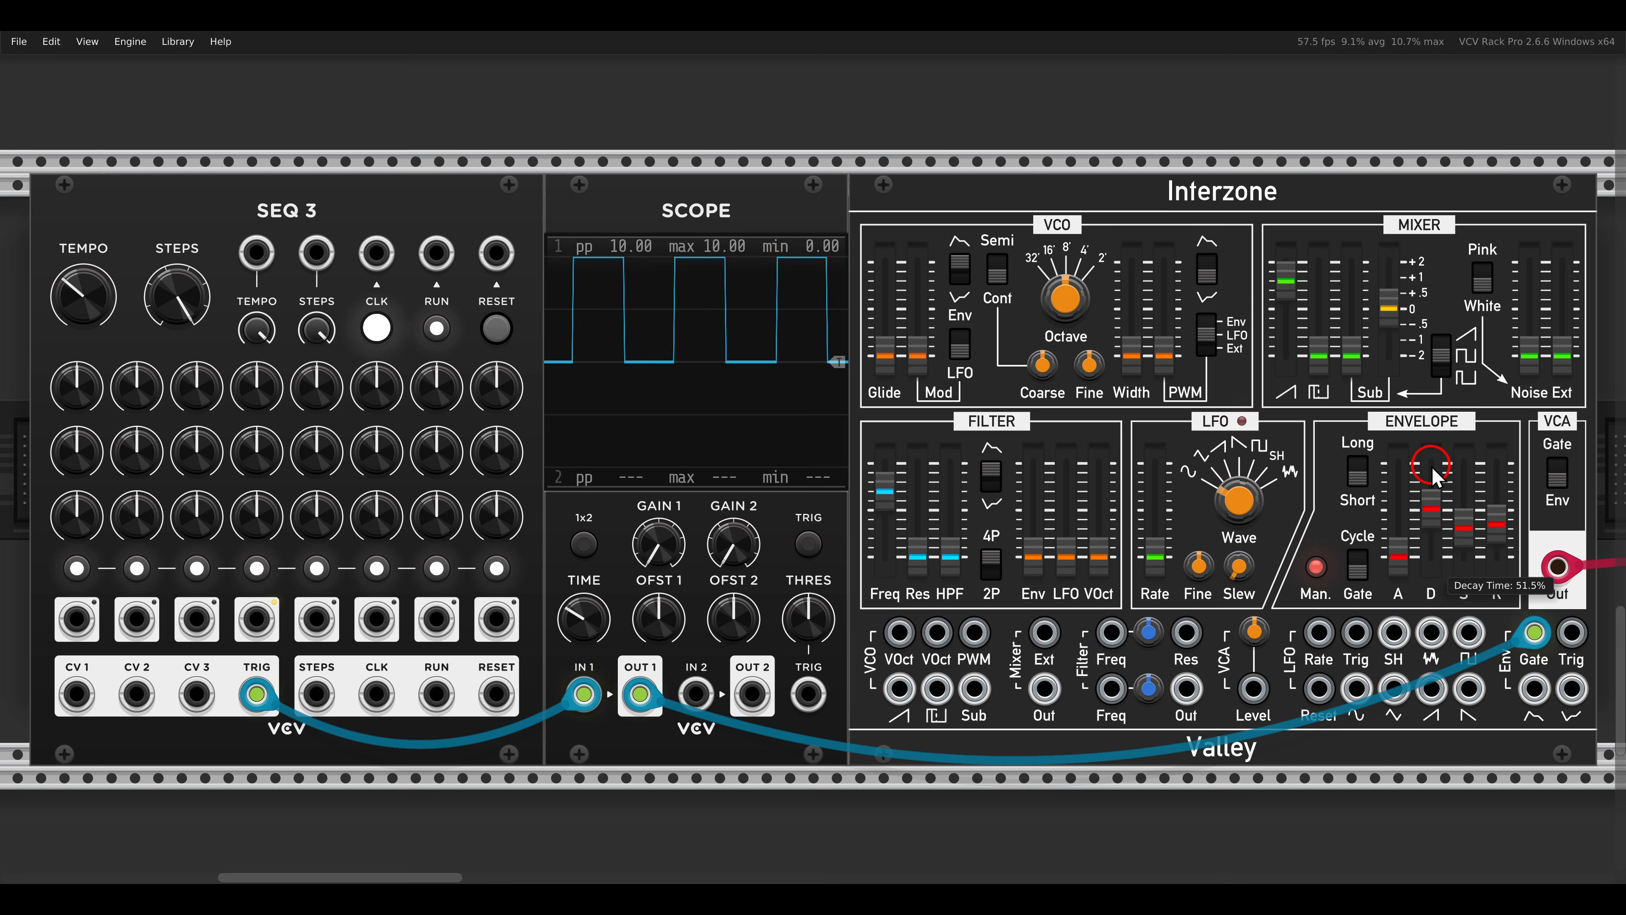
drag(1400, 555, 1408, 471)
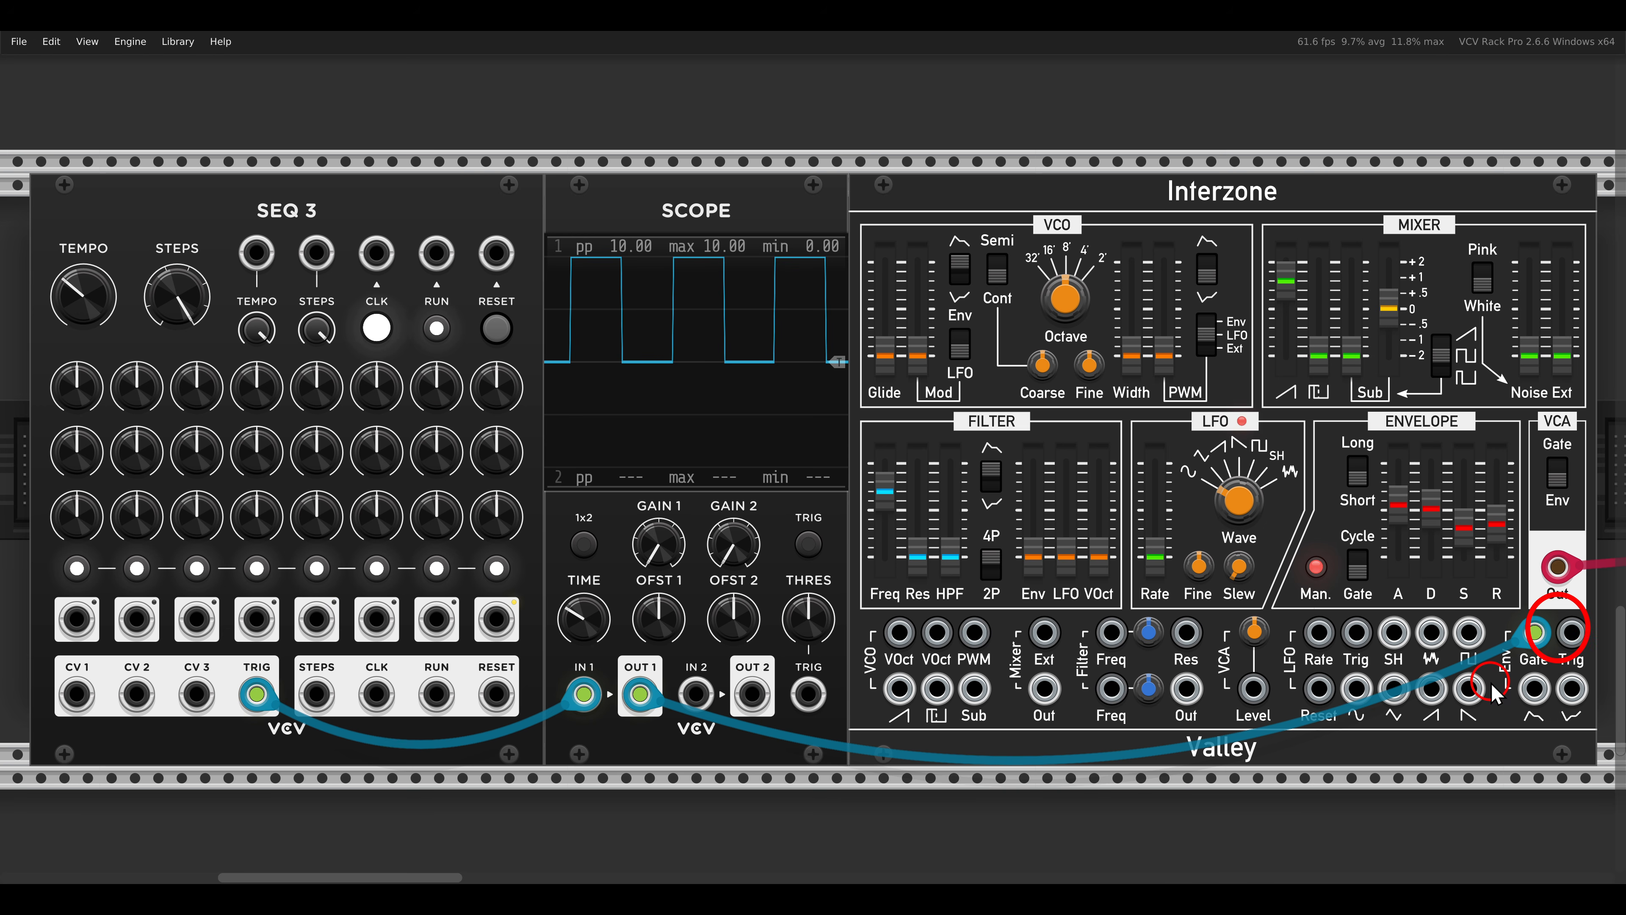
- Disable Clock passthrough on the SEQ 3 module
right_click(378, 215)
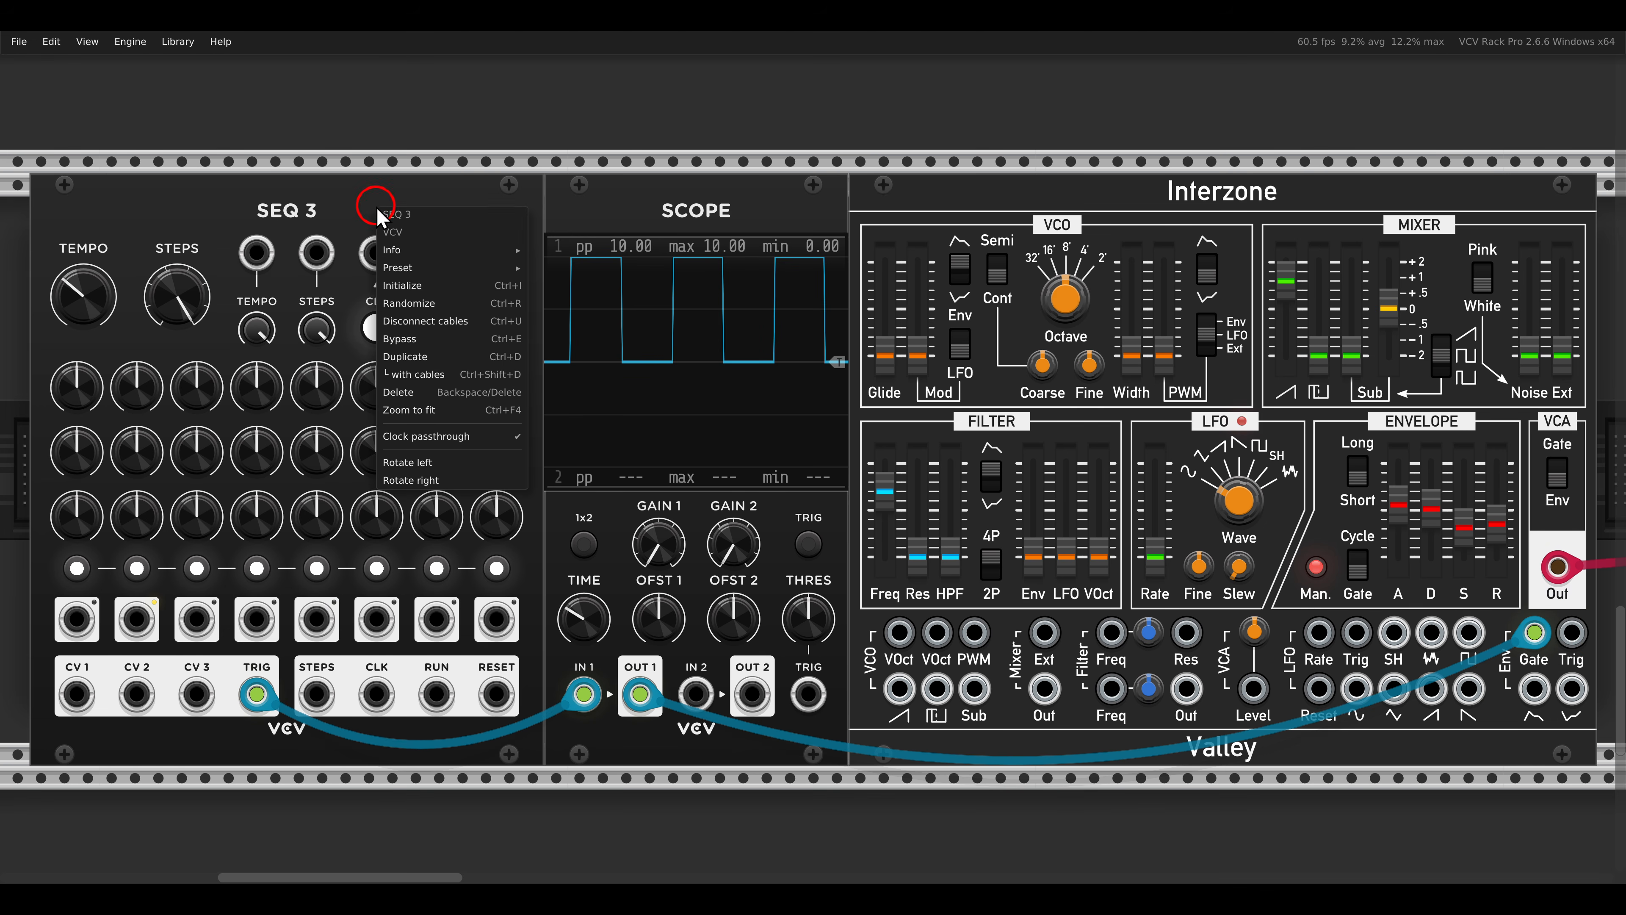
click(426, 438)
click(838, 487)
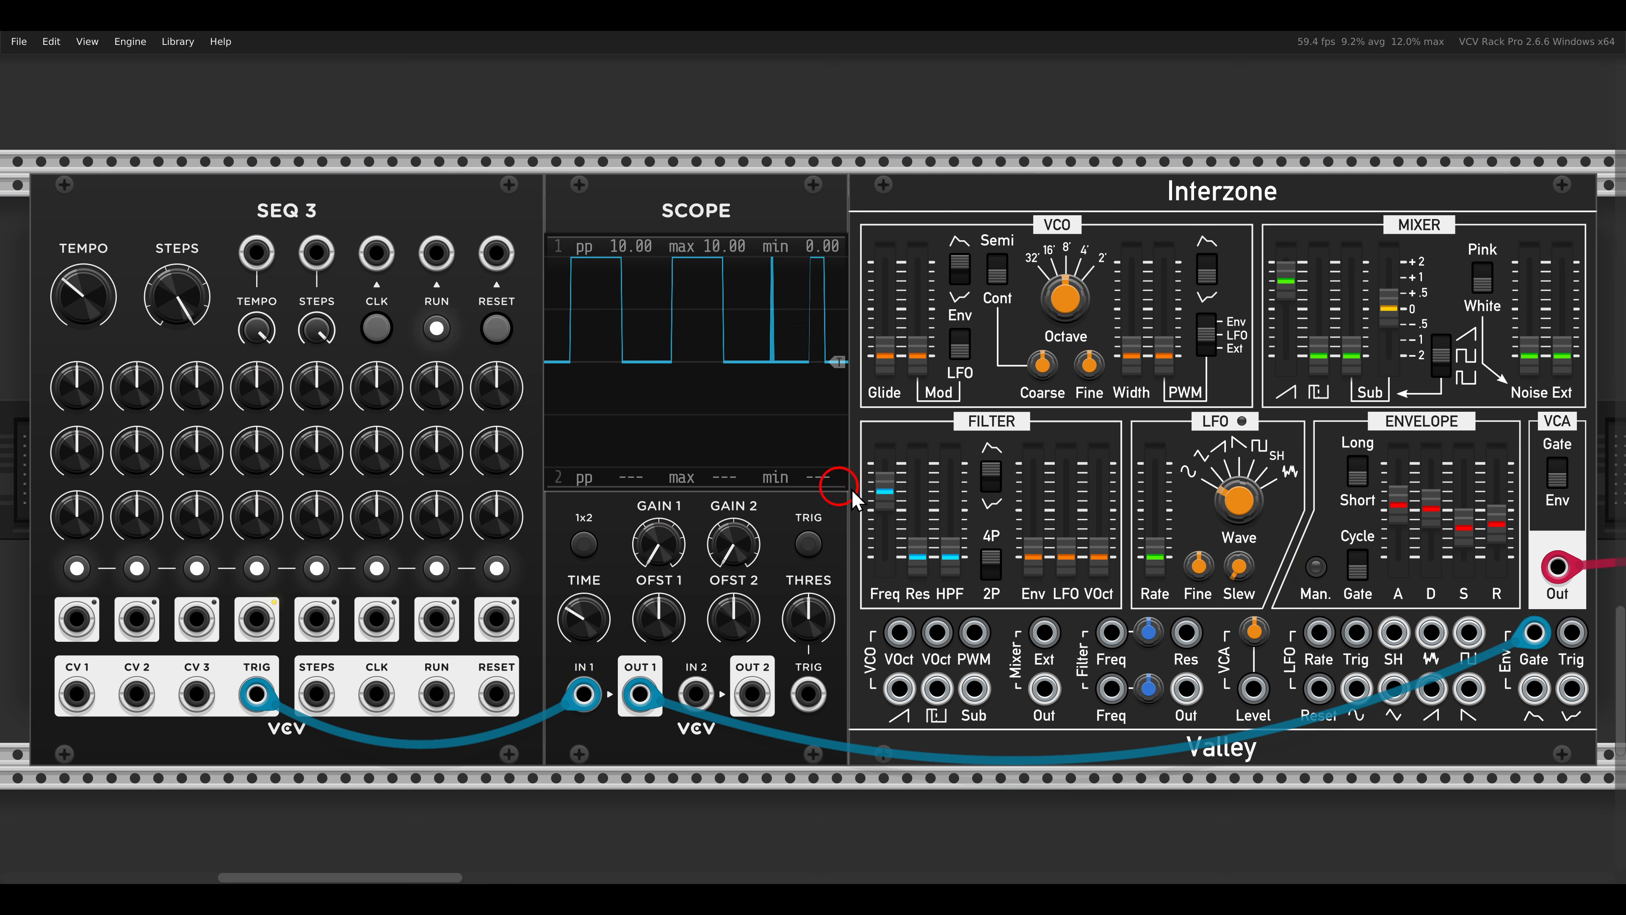
- Zero the envelope's attack, decay and release, raise sustain near maximum, and move the cable from the Gate input to Trig
drag(1398, 504, 1437, 619)
drag(1465, 523, 1572, 633)
click(1420, 551)
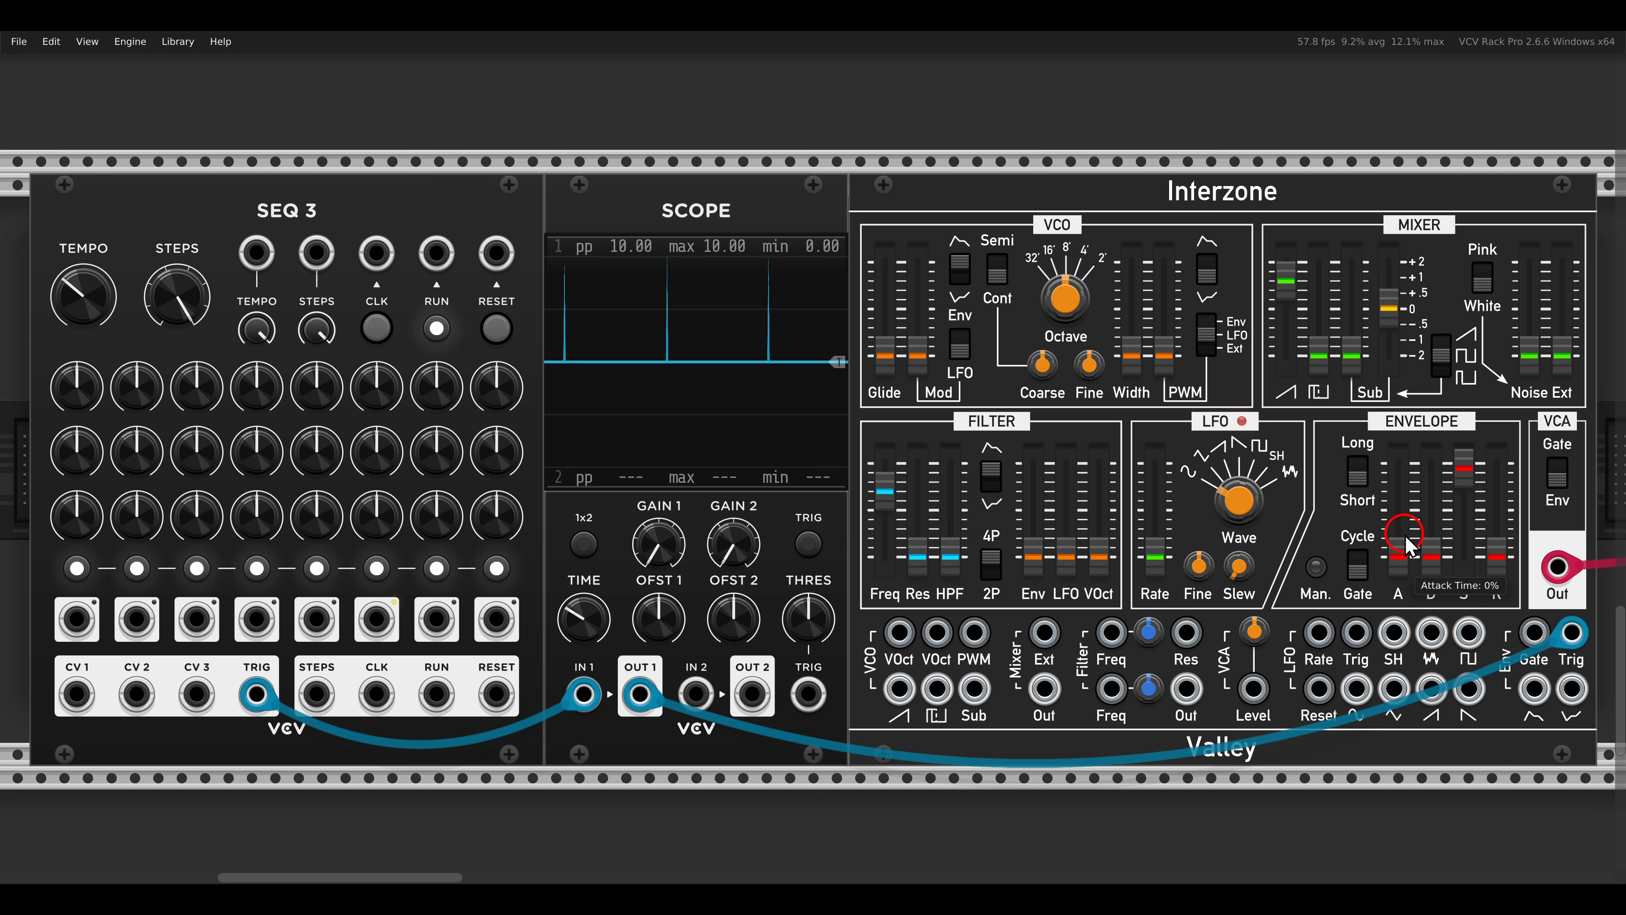
- Raise the envelope's attack time in stages and set its release time to 56% while it is driven by triggers
drag(1404, 538, 1409, 488)
drag(1497, 556, 1498, 442)
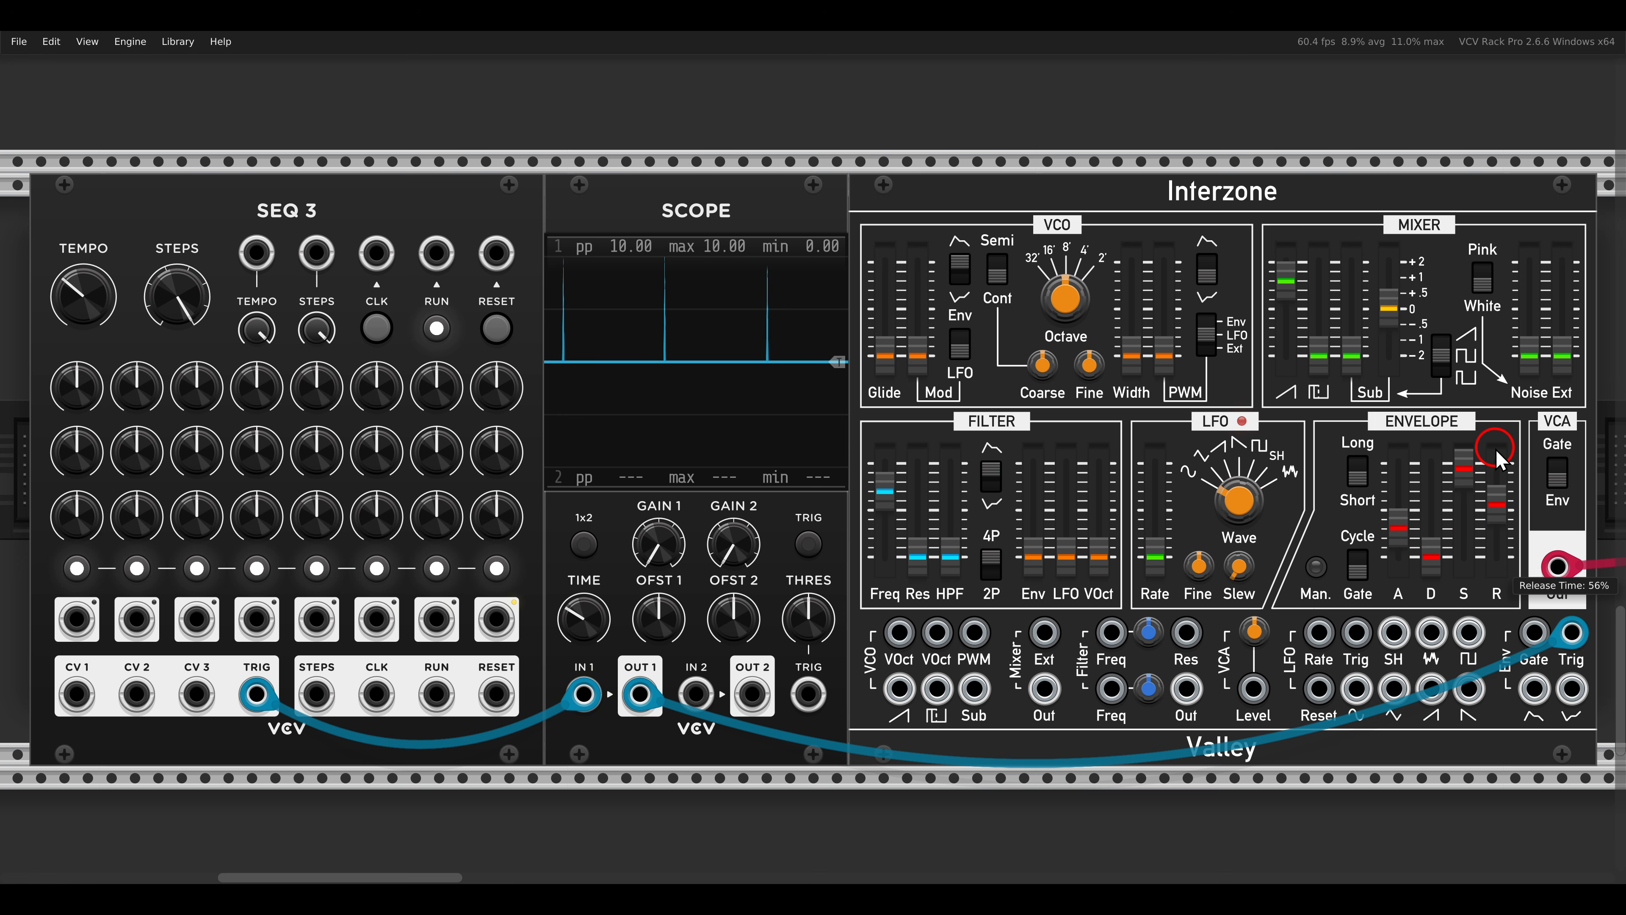
mouse_move(1401, 531)
mouse_down()
mouse_move(1406, 499)
mouse_move(1495, 527)
mouse_move(1492, 541)
mouse_move(1404, 547)
mouse_move(1406, 507)
mouse_up()
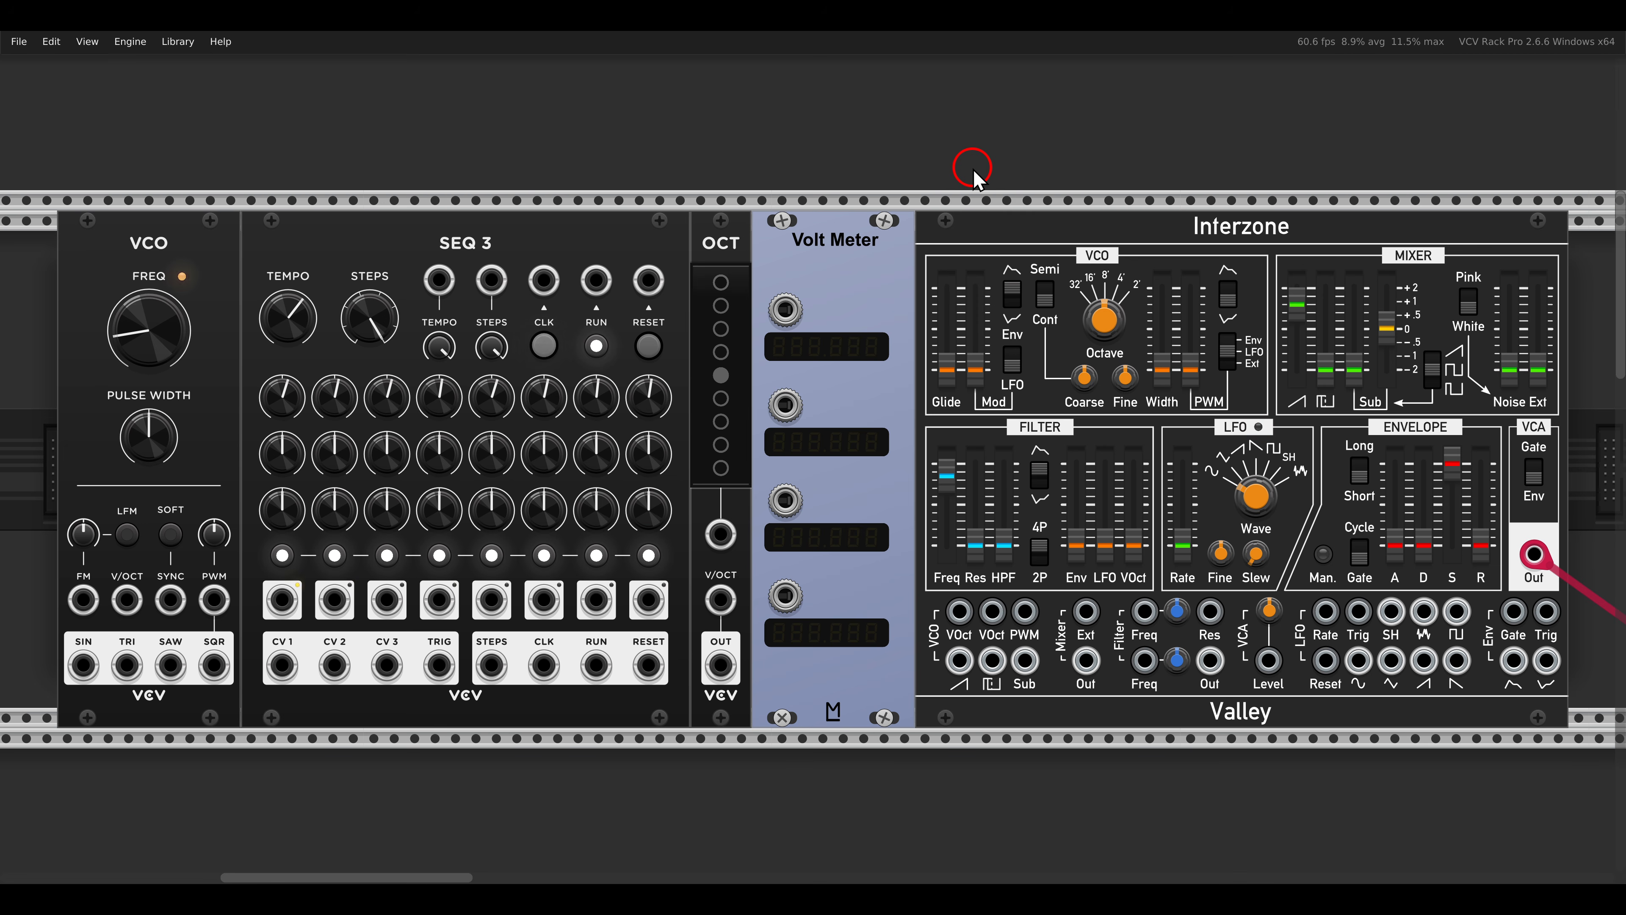
- Patch SEQ 3's Trig output to the envelope Gate, and the OCT output to Interzone's first VOct input and the volt meter's fourth input
drag(406, 217, 514, 288)
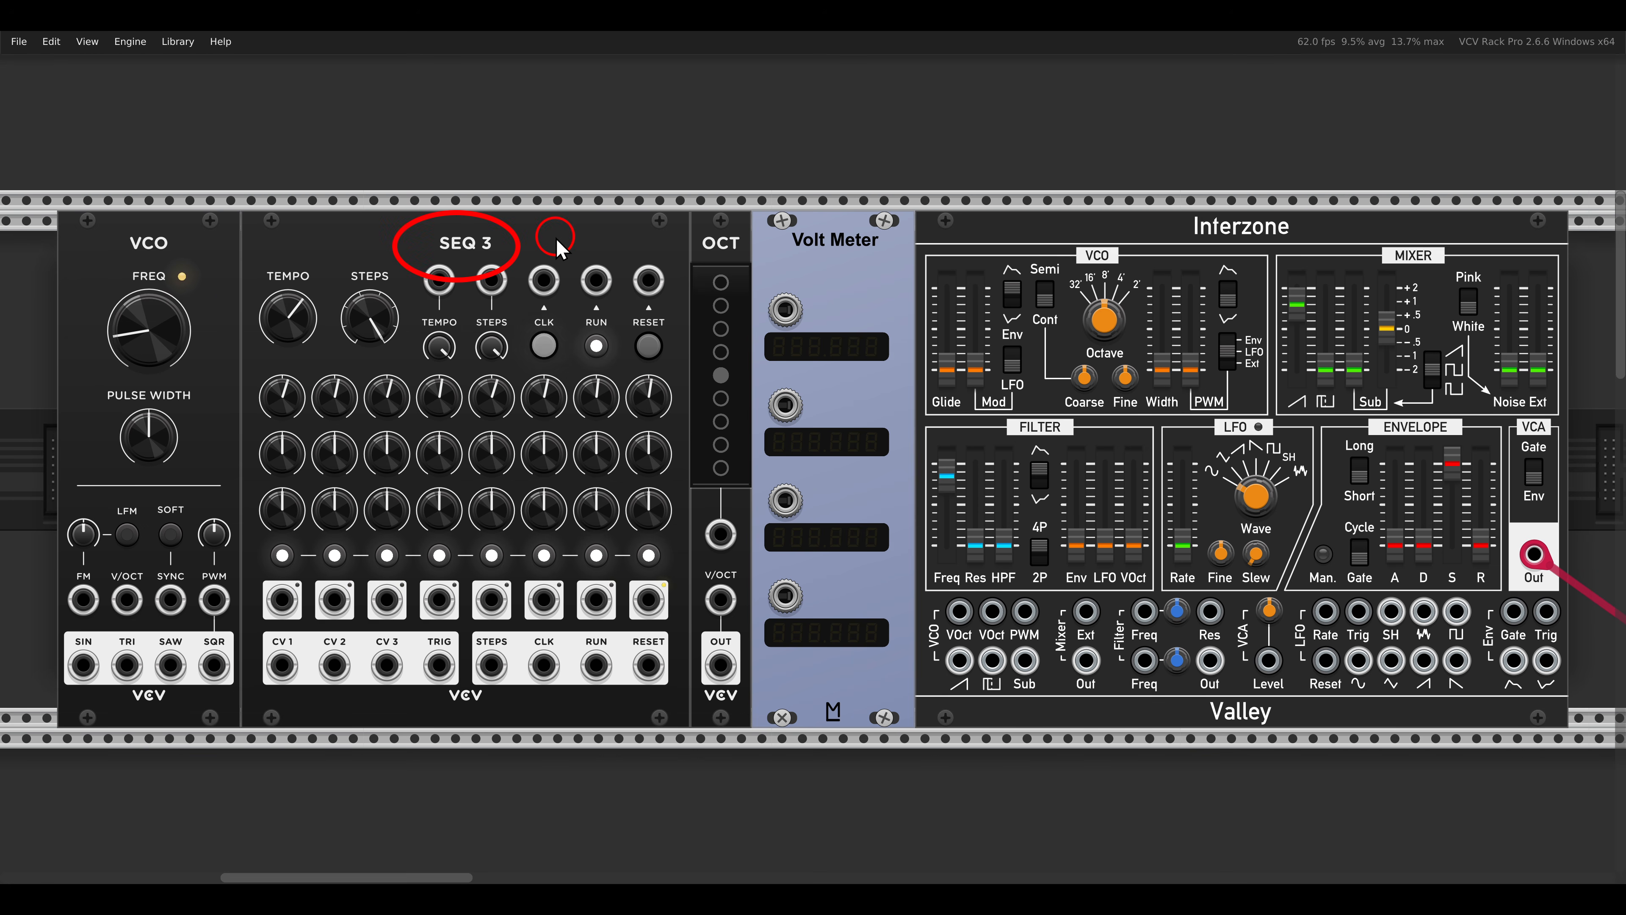
mouse_move(436, 666)
mouse_down()
mouse_move(1398, 670)
mouse_move(1522, 628)
mouse_up()
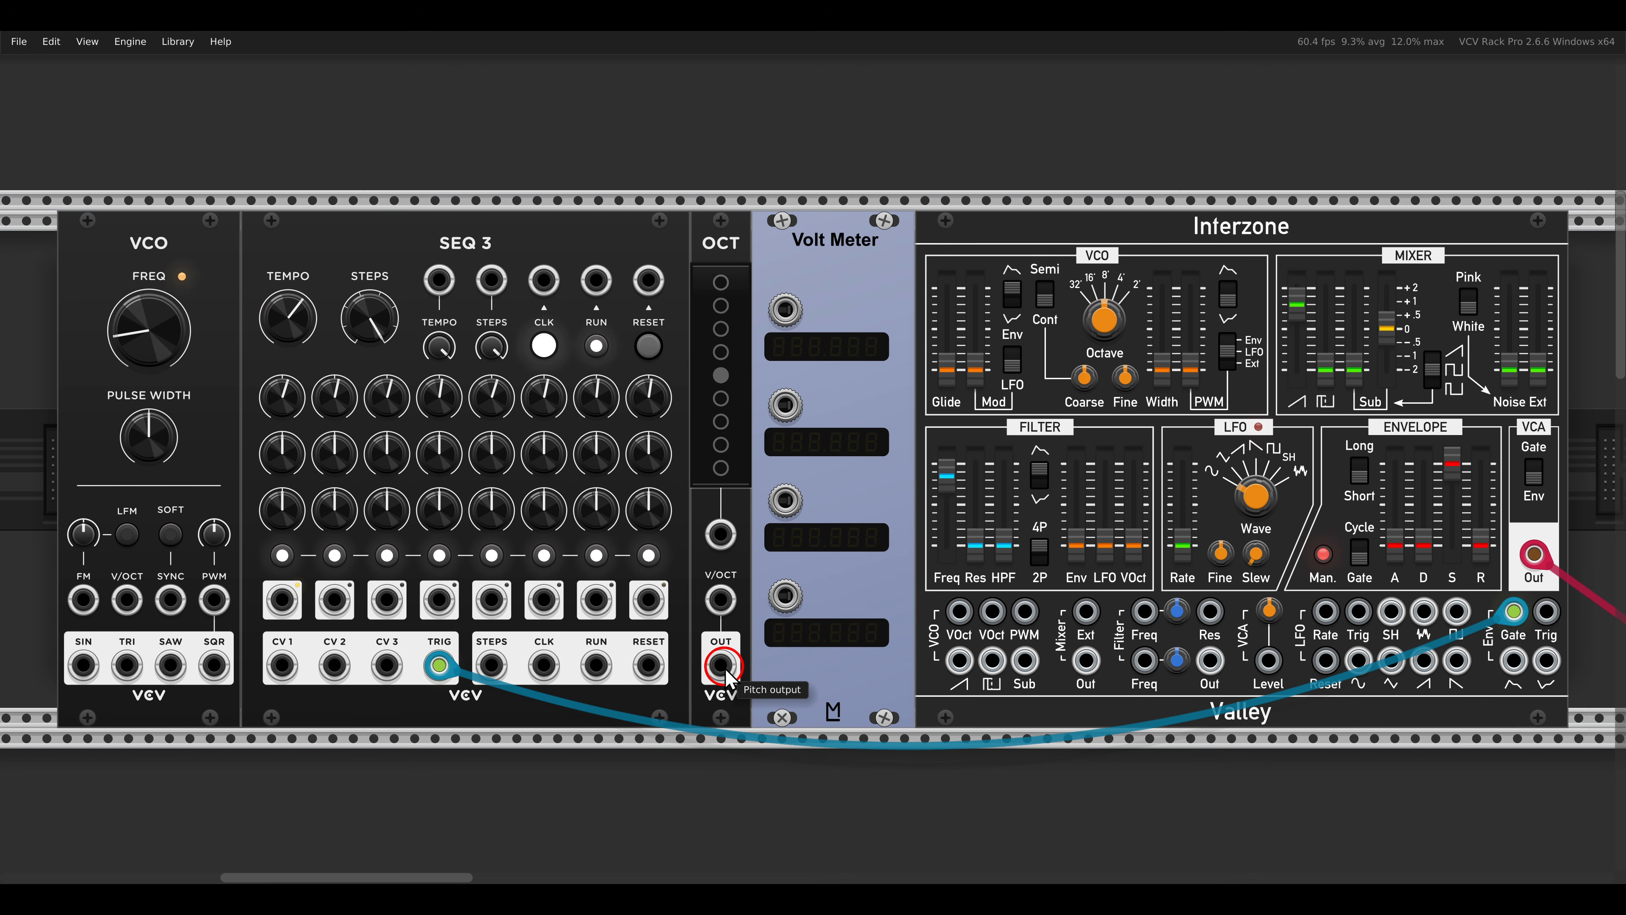
drag(720, 665, 967, 625)
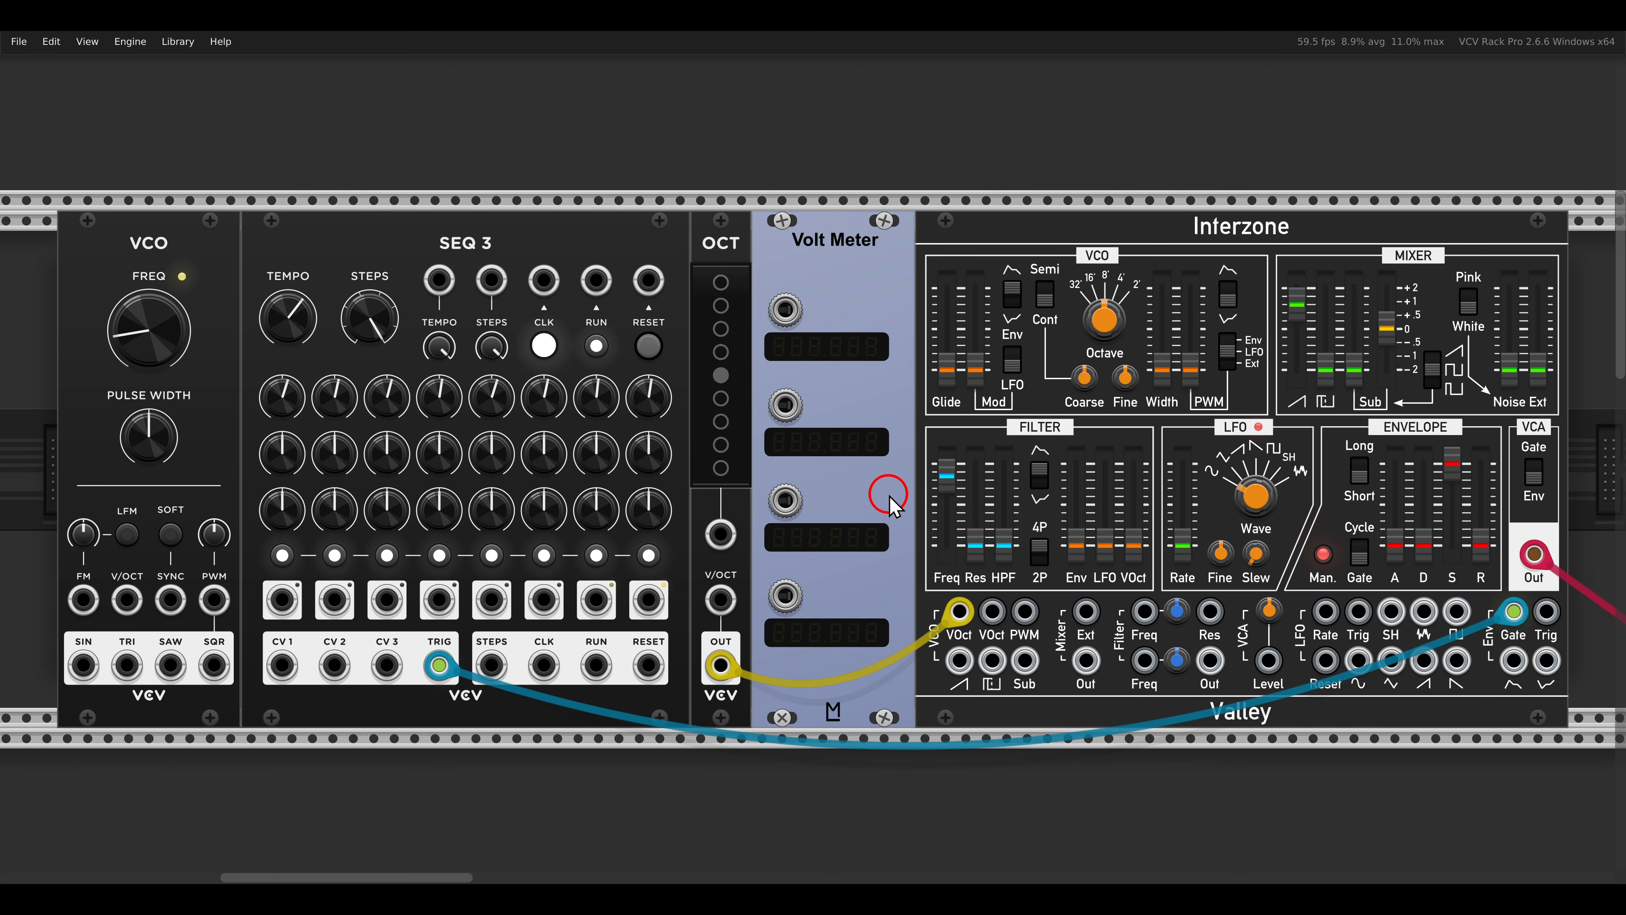
drag(785, 596, 720, 665)
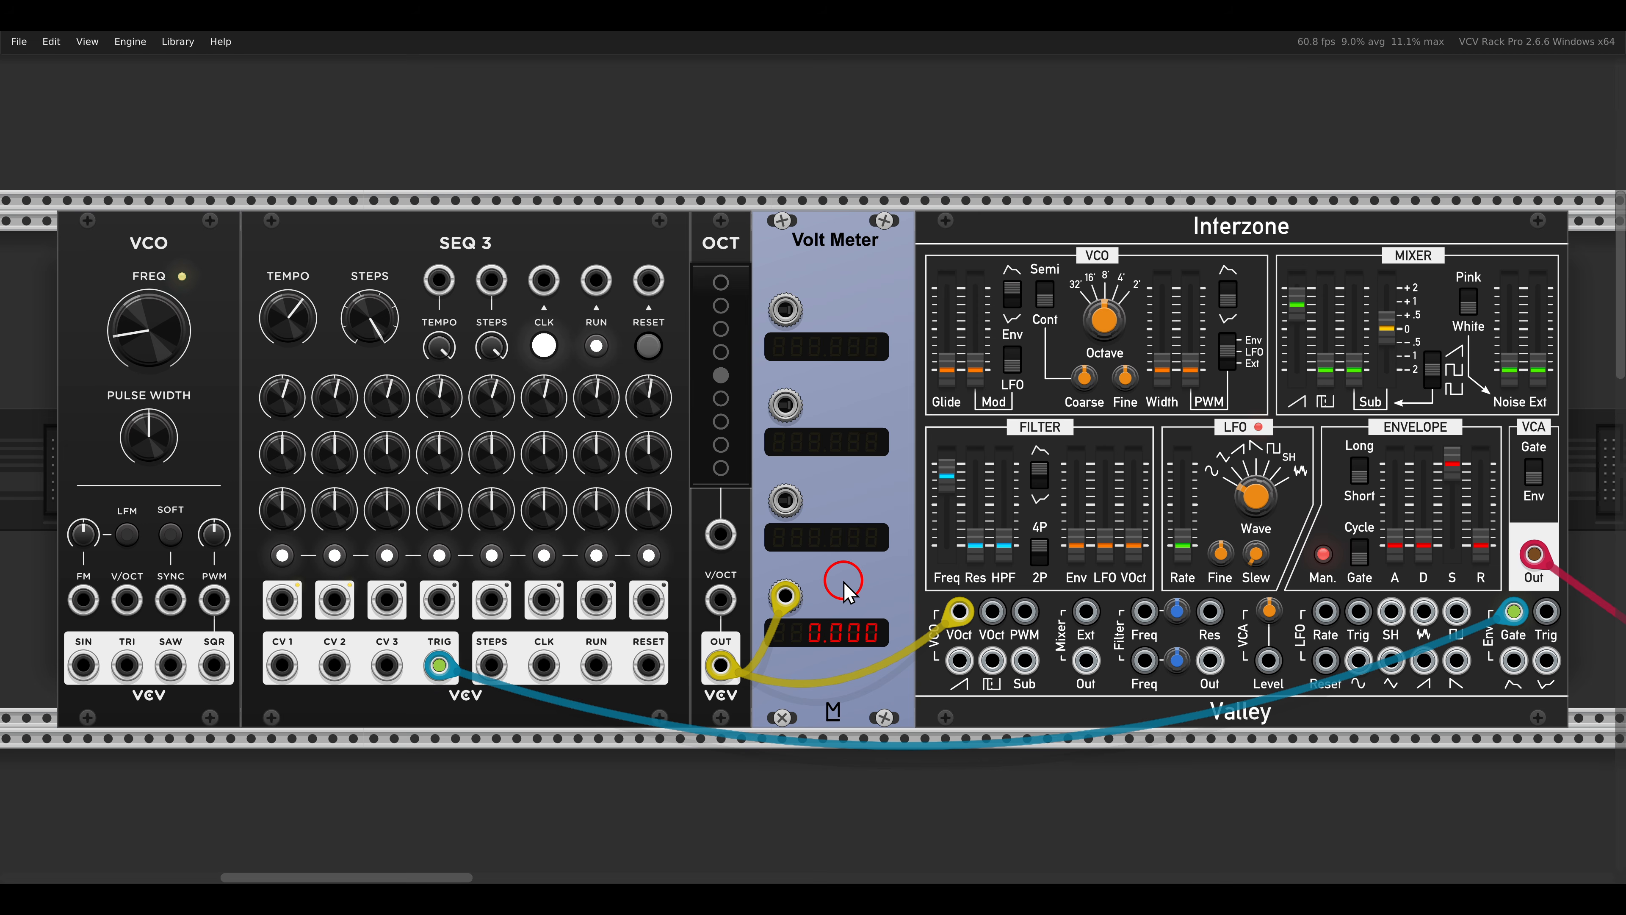
- Switch the OCT module's shift through 1, 2 and 0 octaves, ending at -1 octave
click(721, 356)
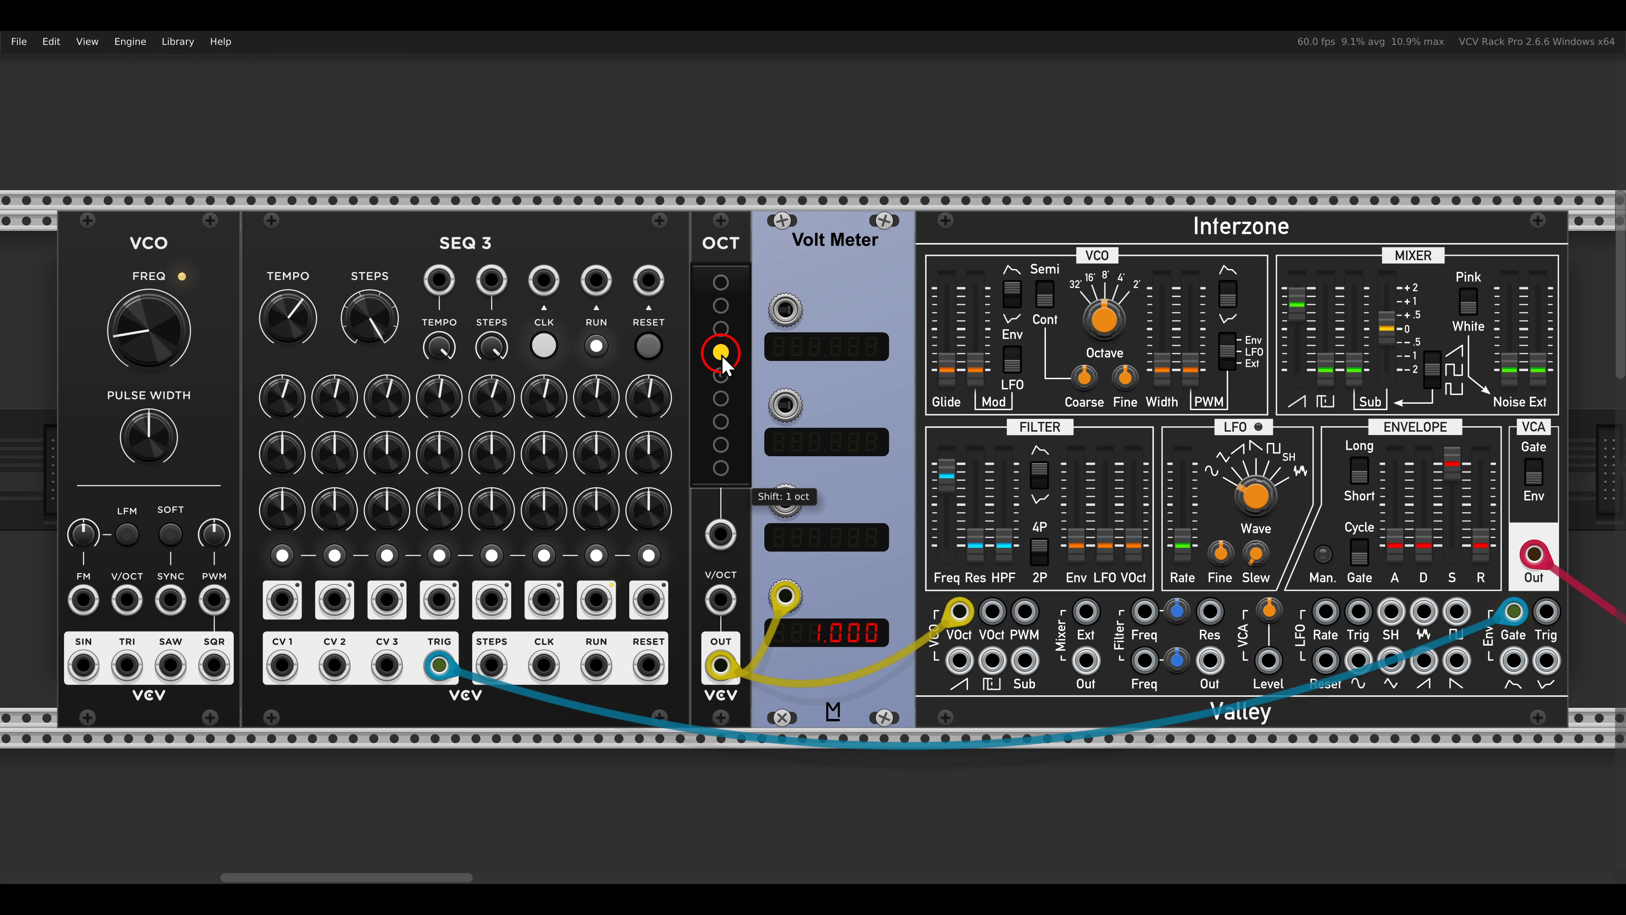
click(722, 331)
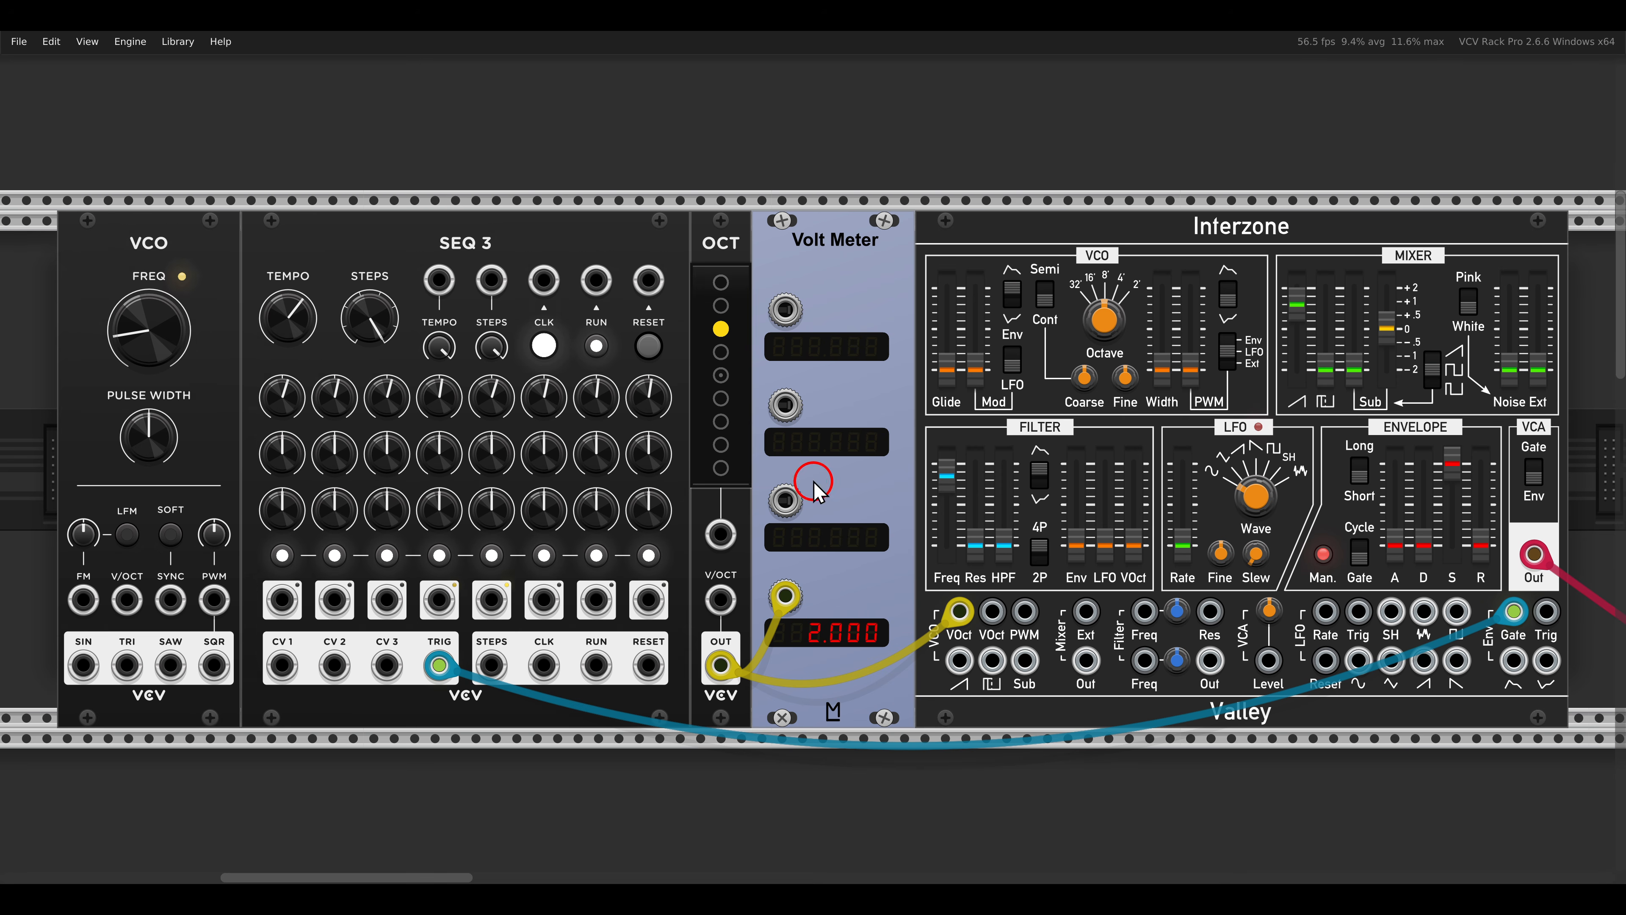
click(721, 375)
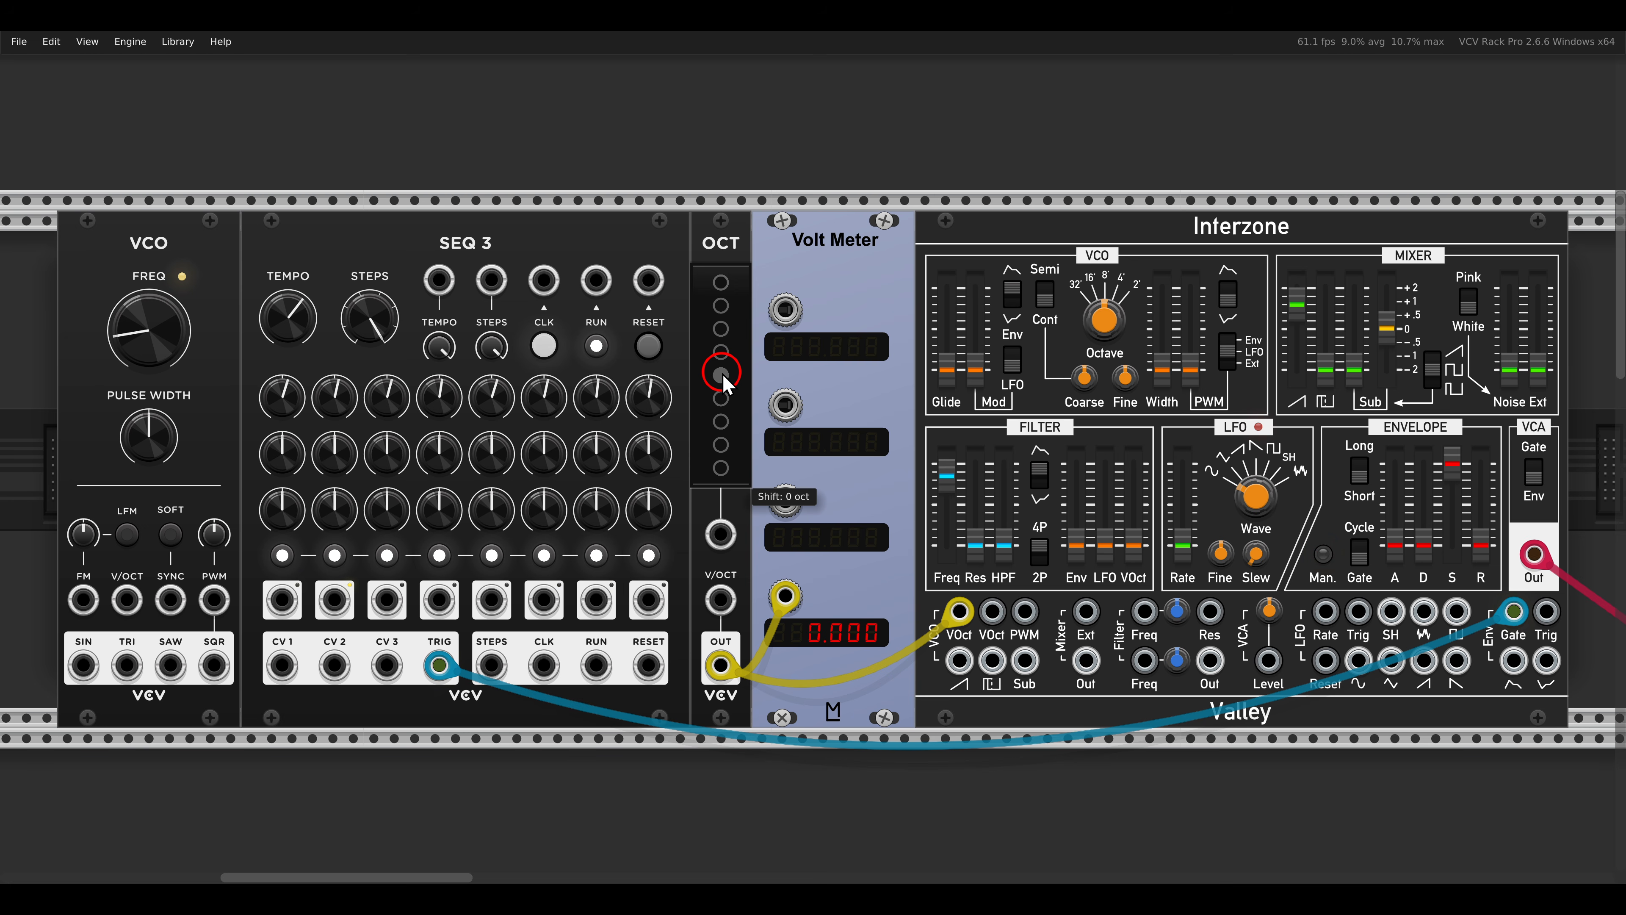
click(721, 399)
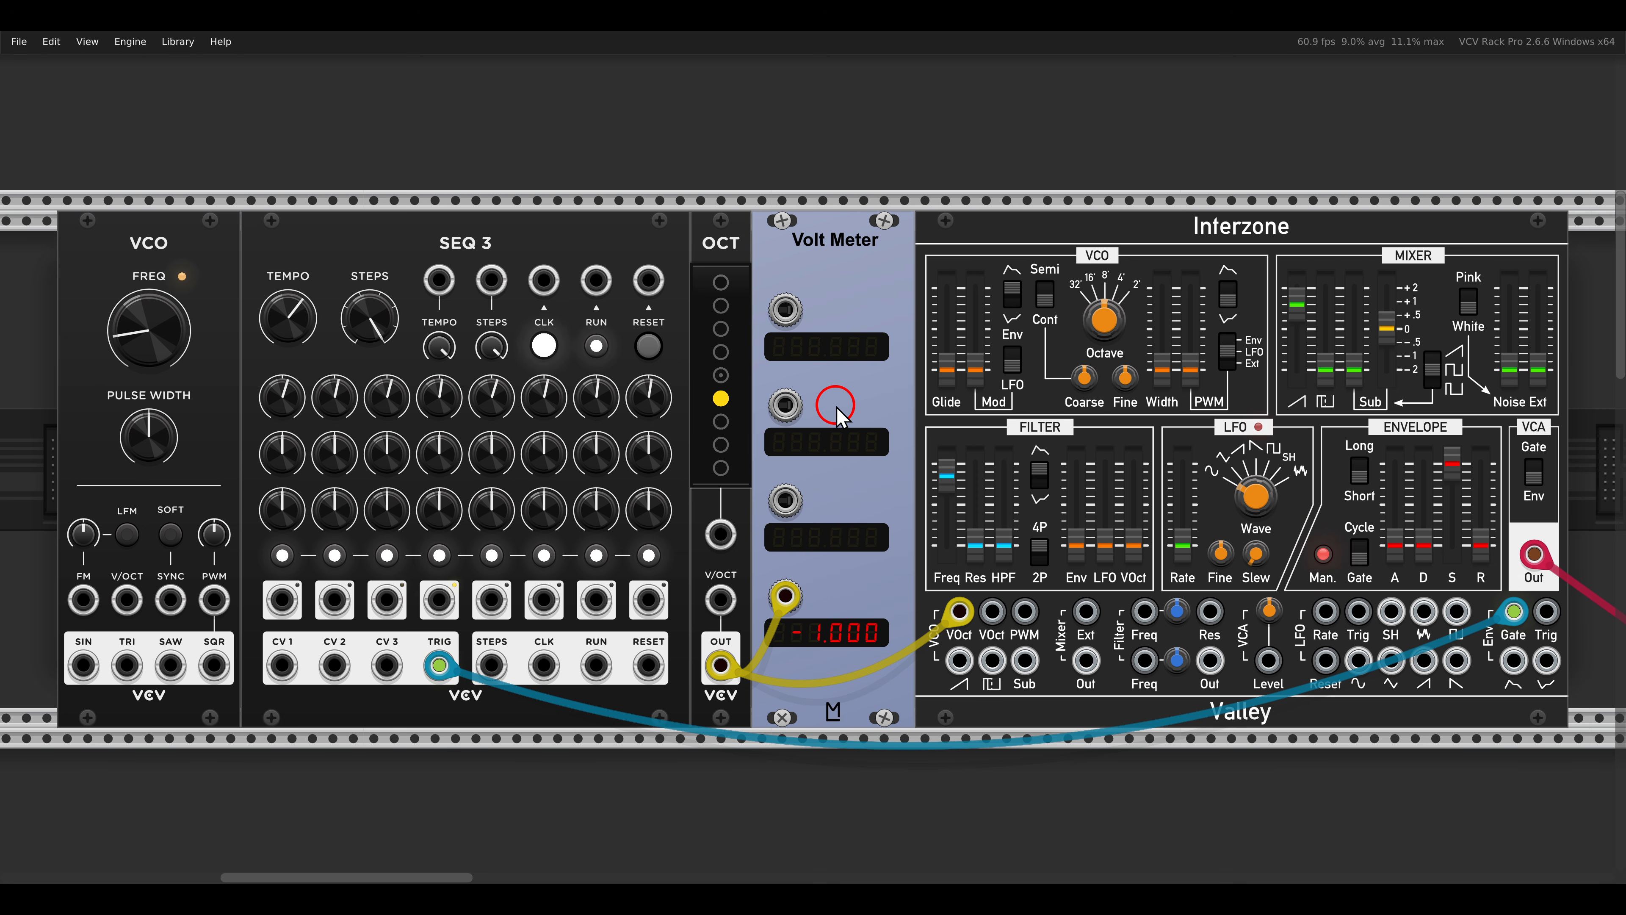
- Move all cables from the OCT pitch output to SEQ 3's CV 1 output
right_click(723, 666)
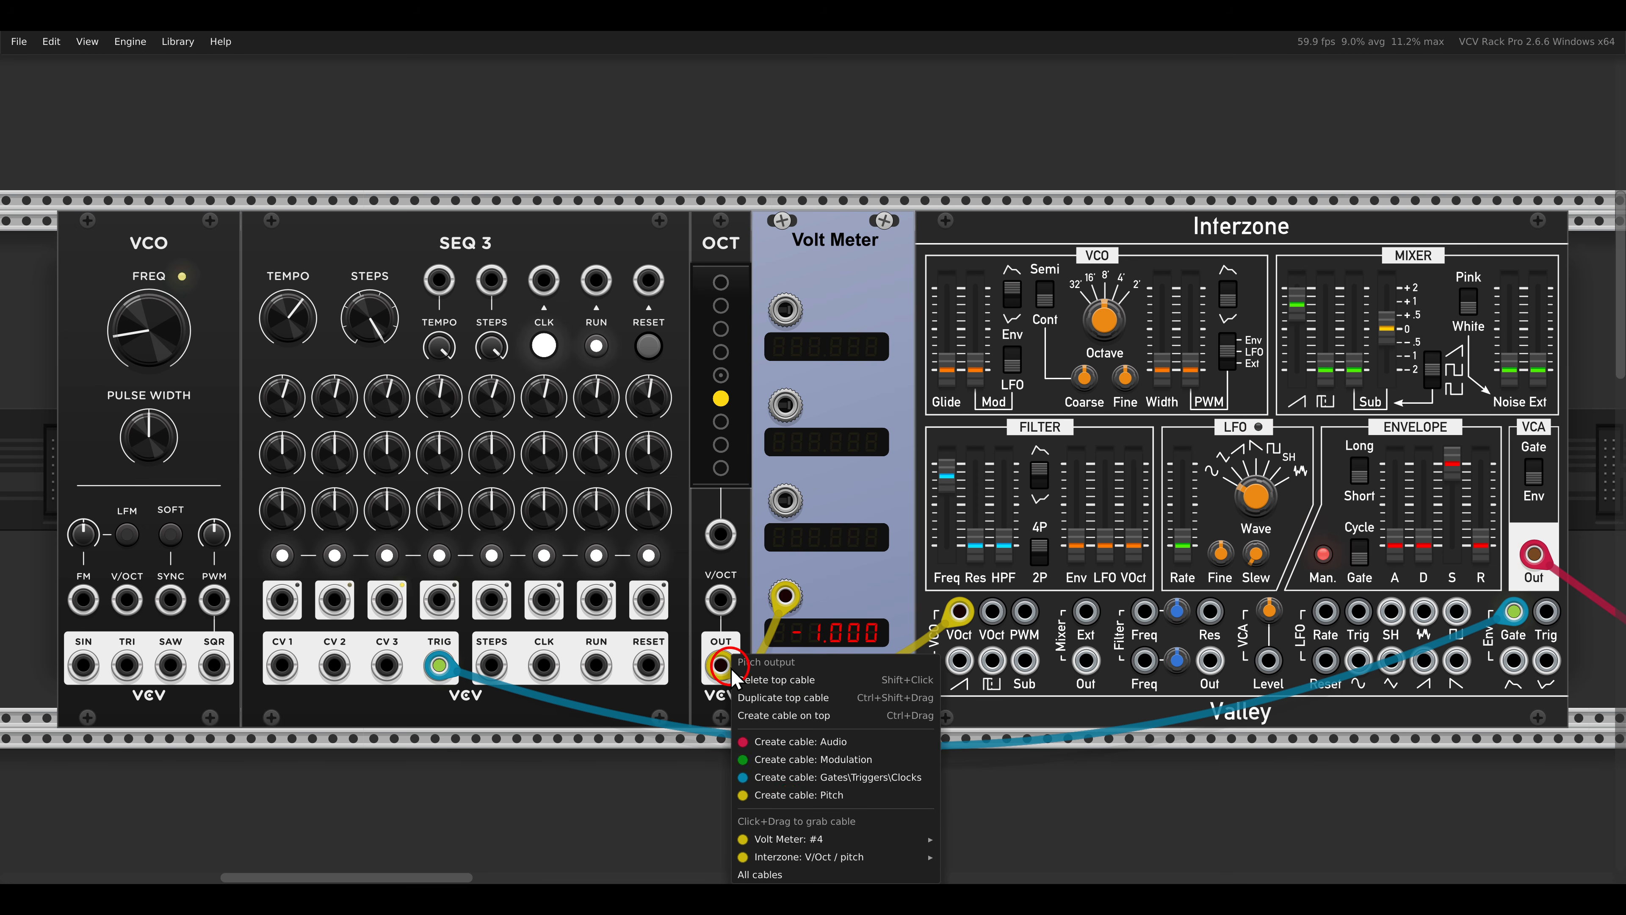
drag(808, 875, 272, 669)
click(827, 690)
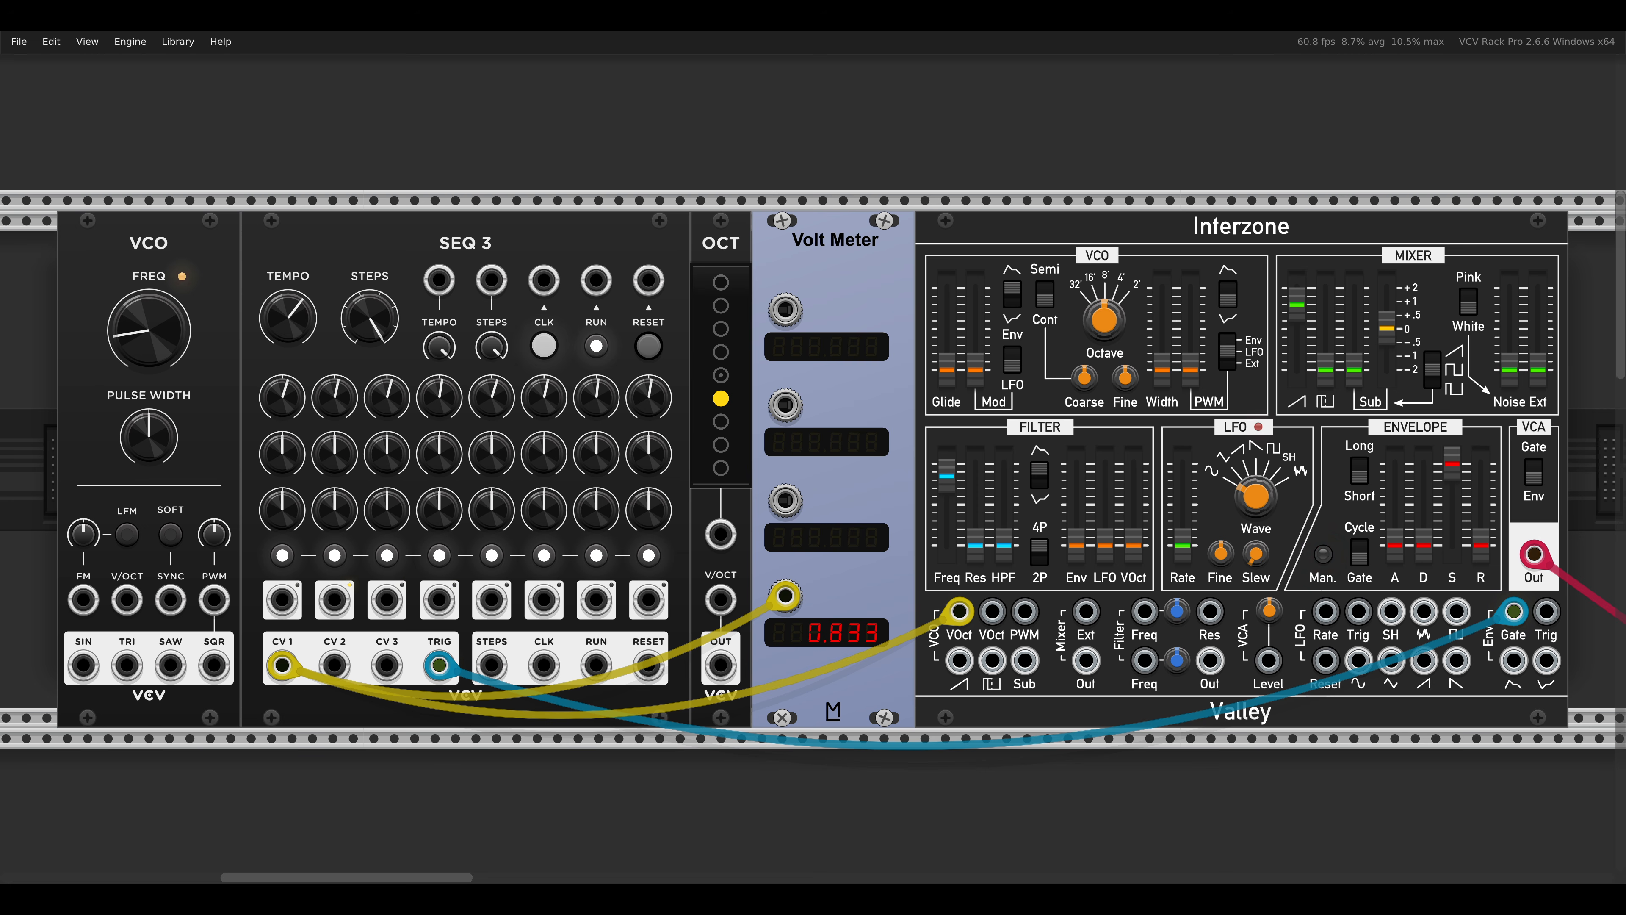
- Try out Interzone's octave selector, coarse and fine tuning, and the semitone or continuous coarse-tune switch
click(1134, 263)
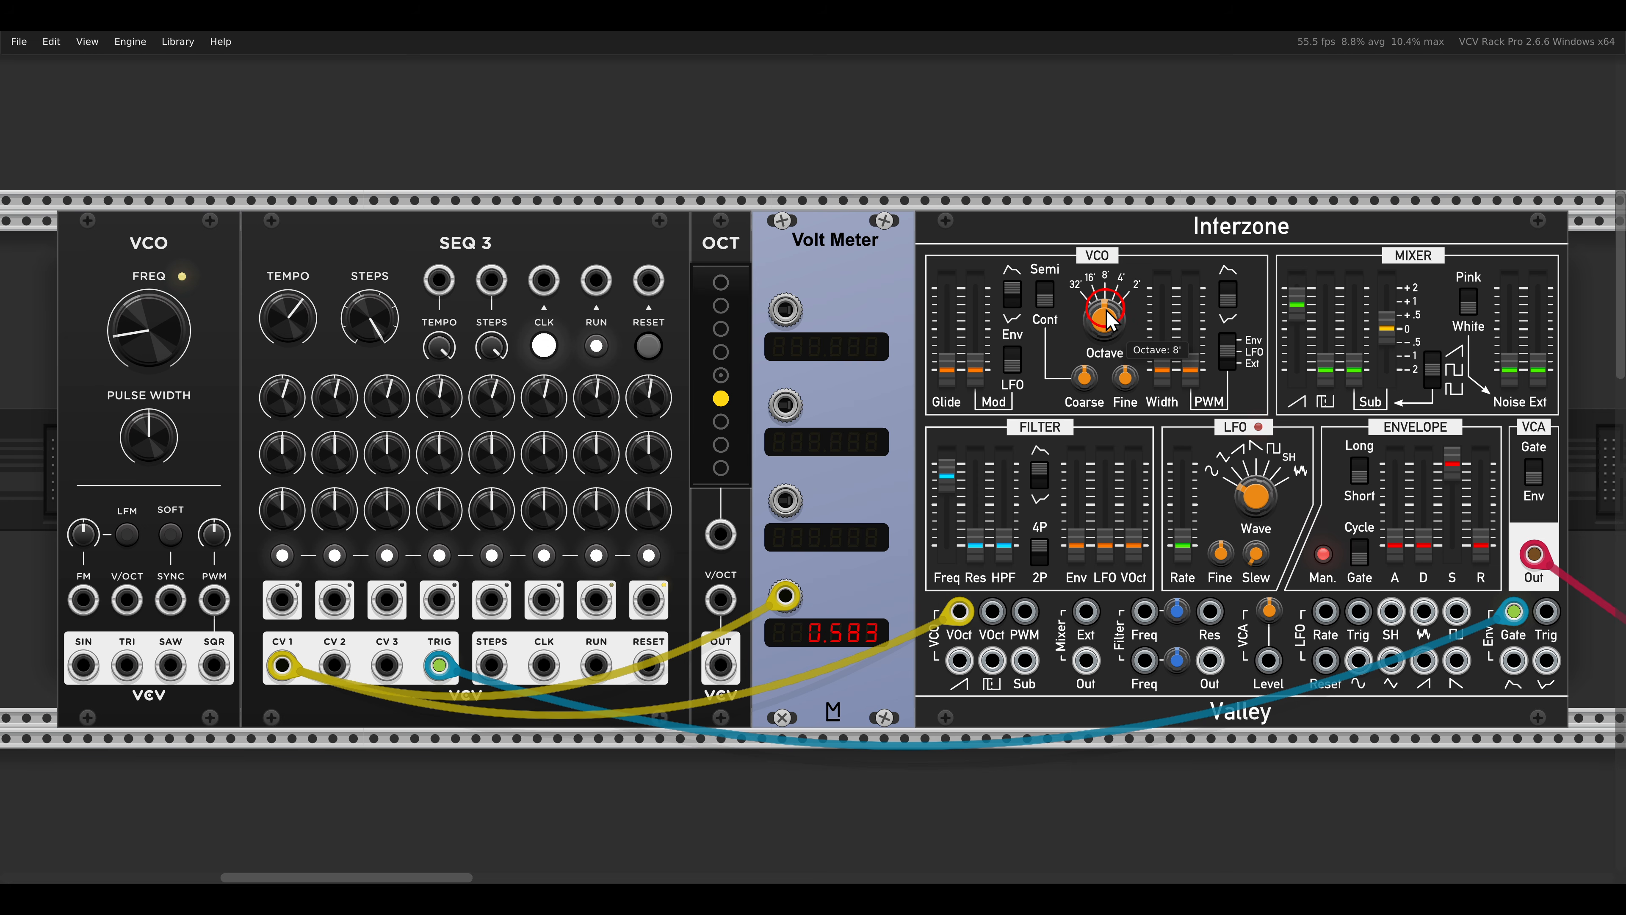
drag(1105, 346, 1117, 301)
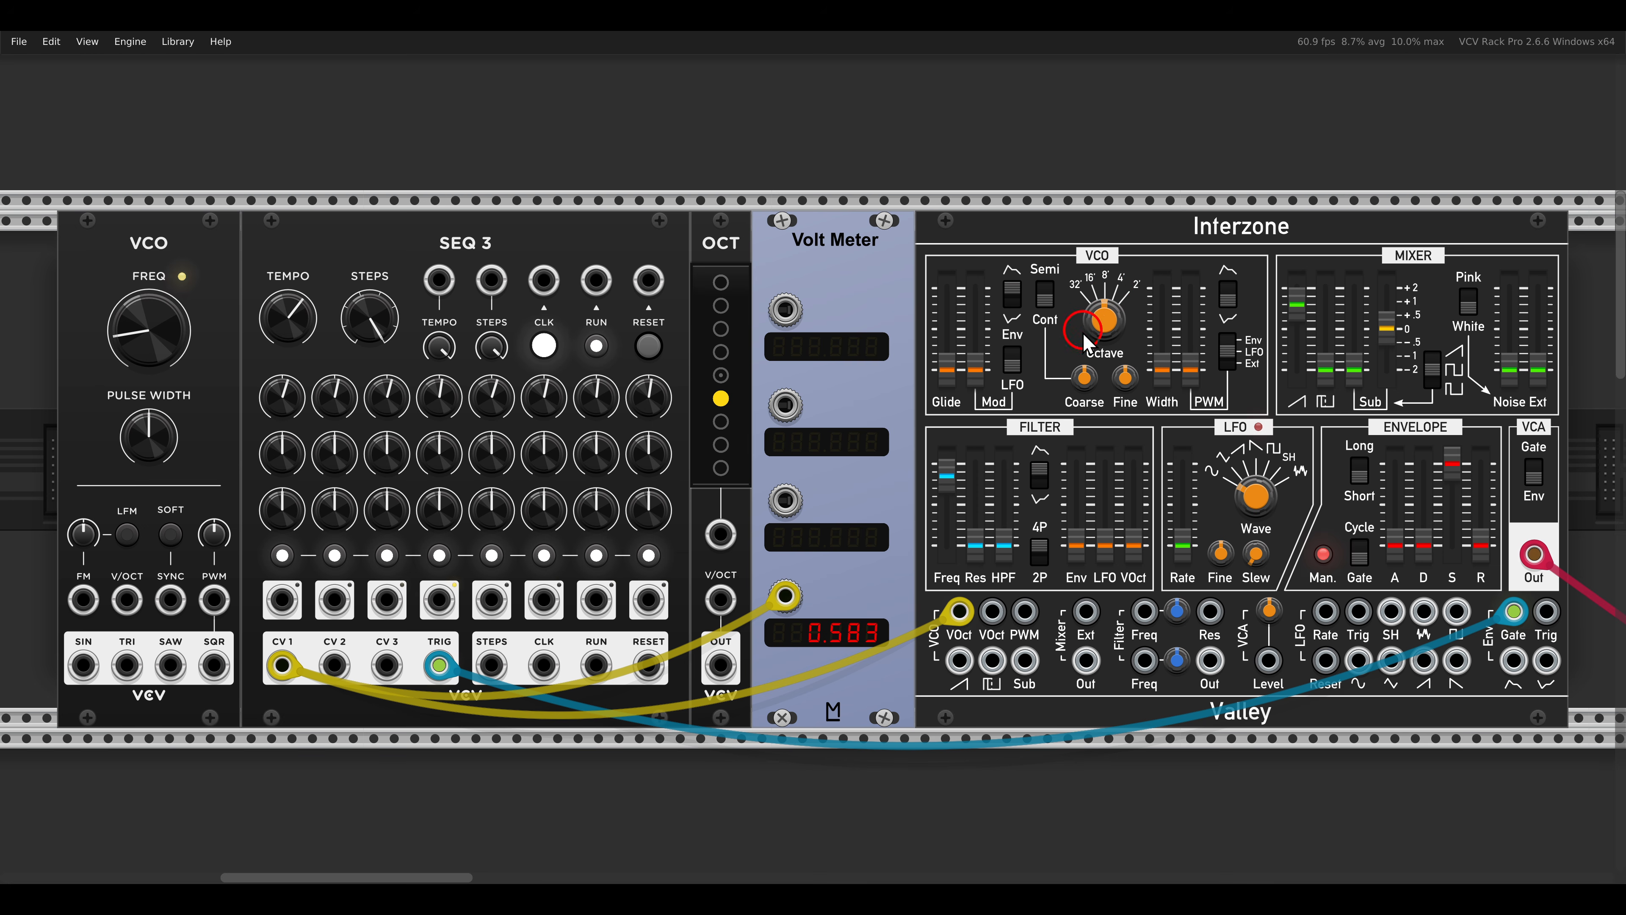
drag(1084, 379, 1126, 379)
click(1044, 298)
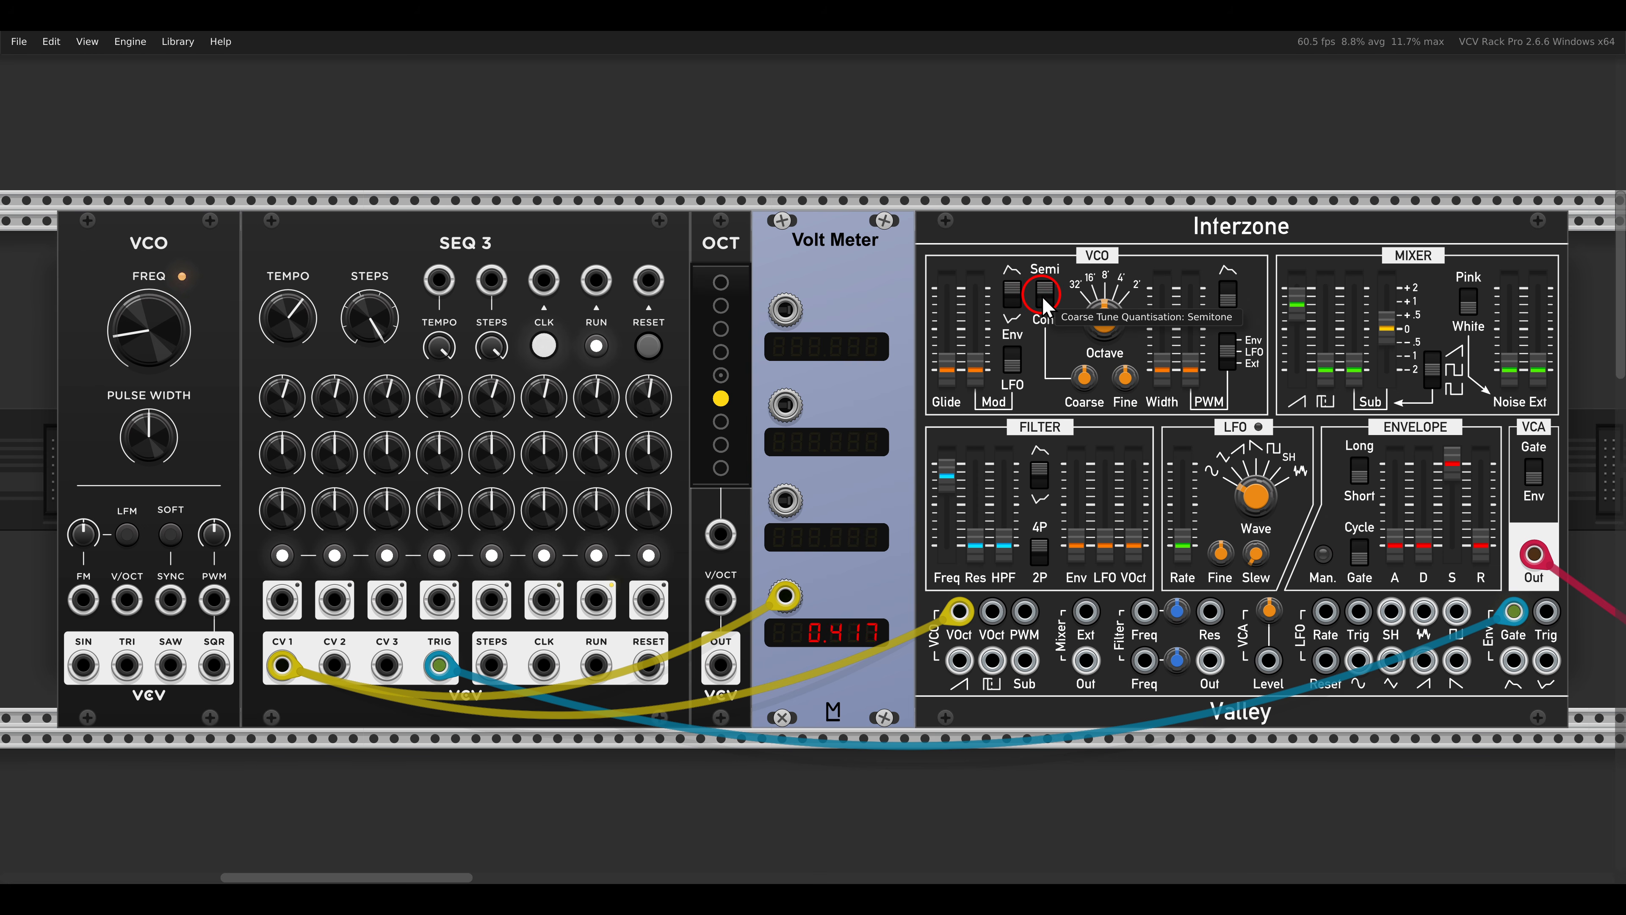
click(1083, 374)
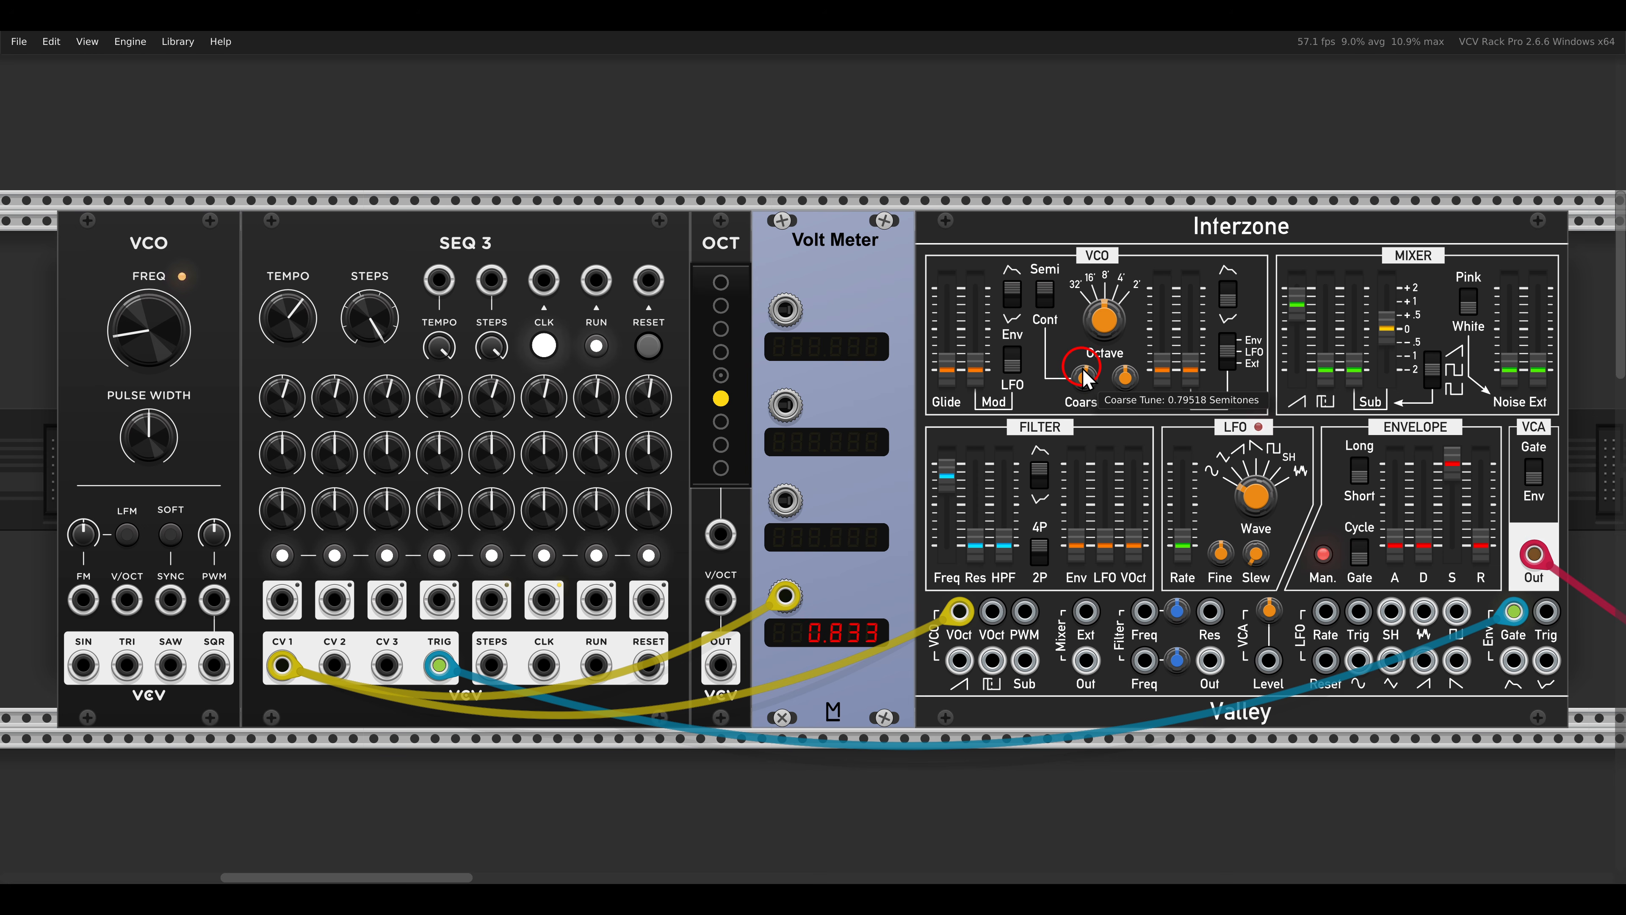
mouse_move(1083, 372)
mouse_down()
mouse_move(1075, 306)
mouse_move(1094, 389)
mouse_up()
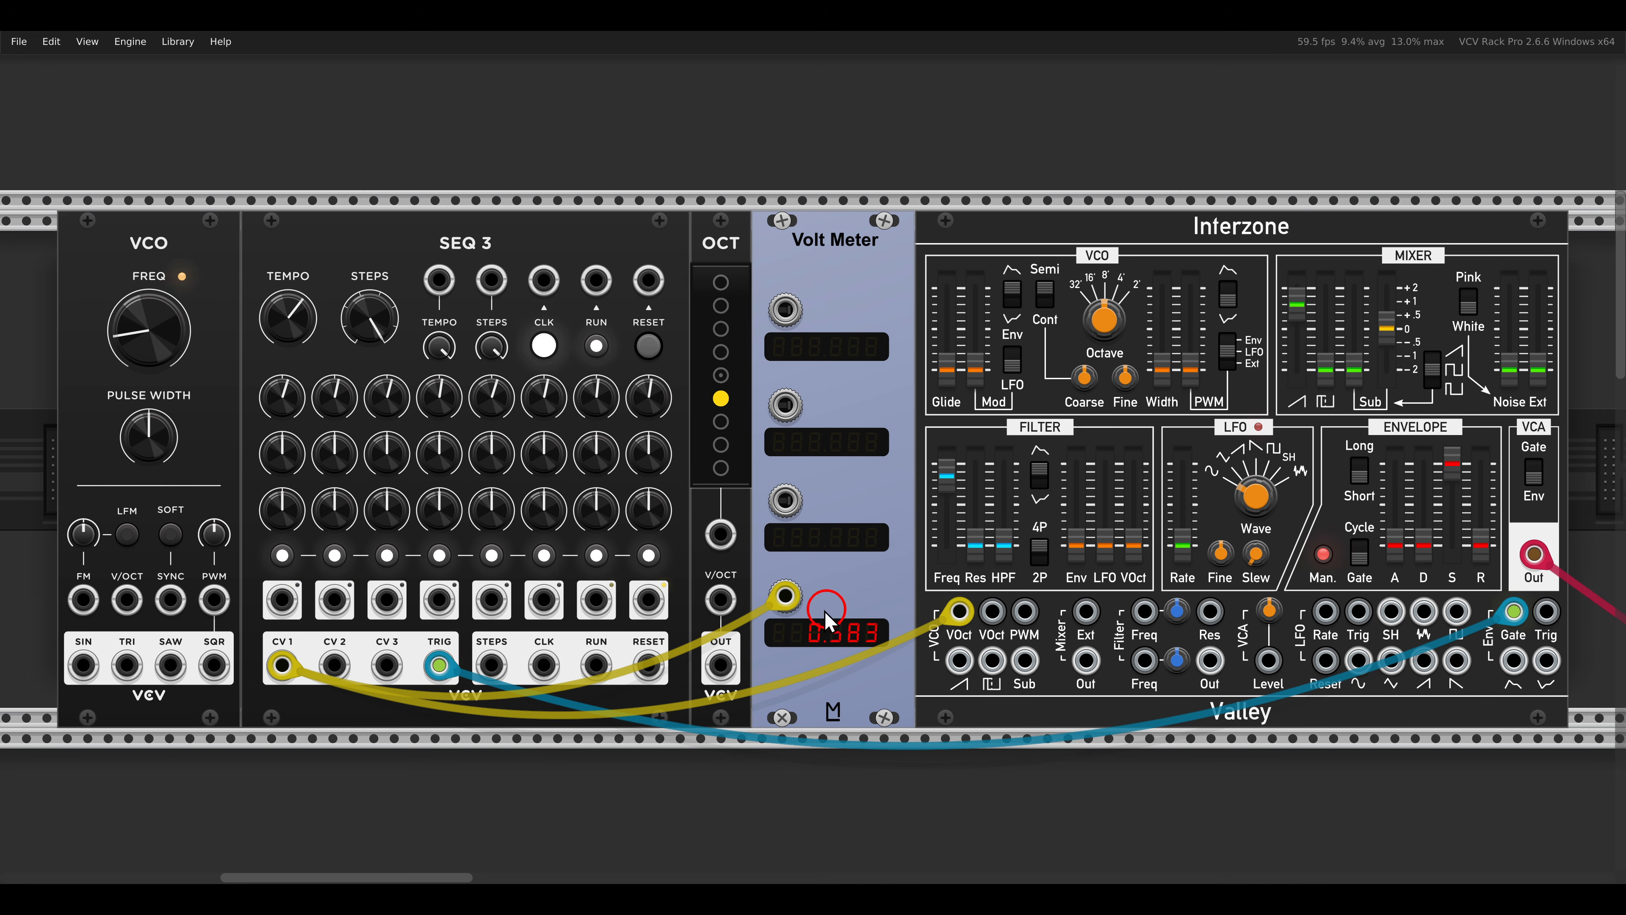
- Patch the OCT output to Interzone's second VOct input, trying out a lower octave shift and the glide
drag(721, 665, 993, 615)
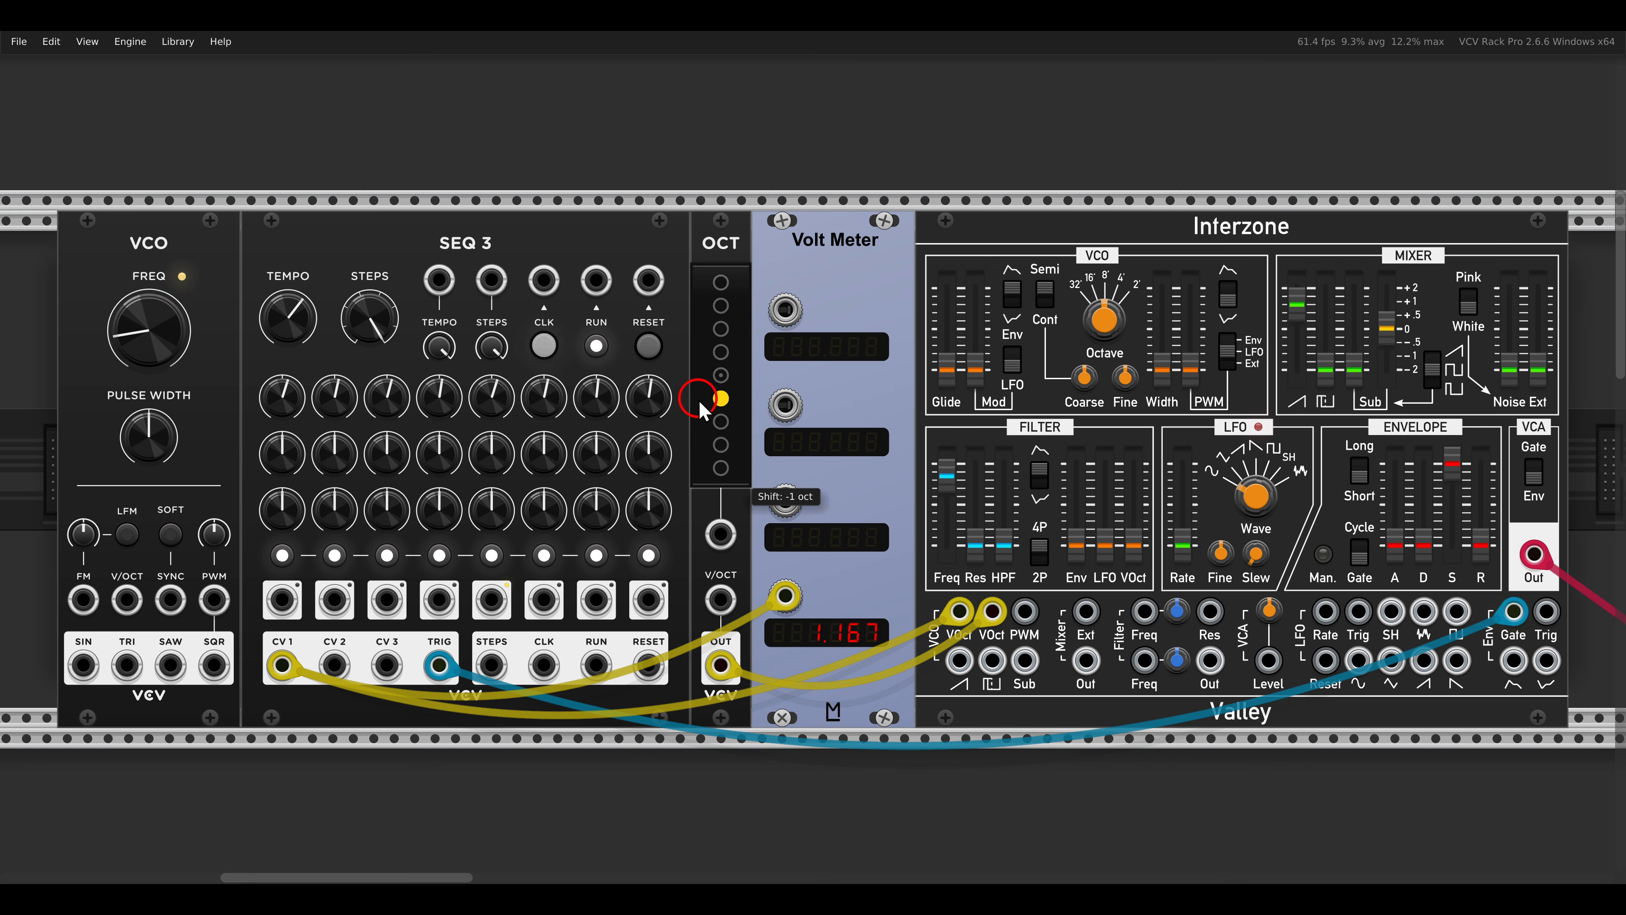
click(721, 422)
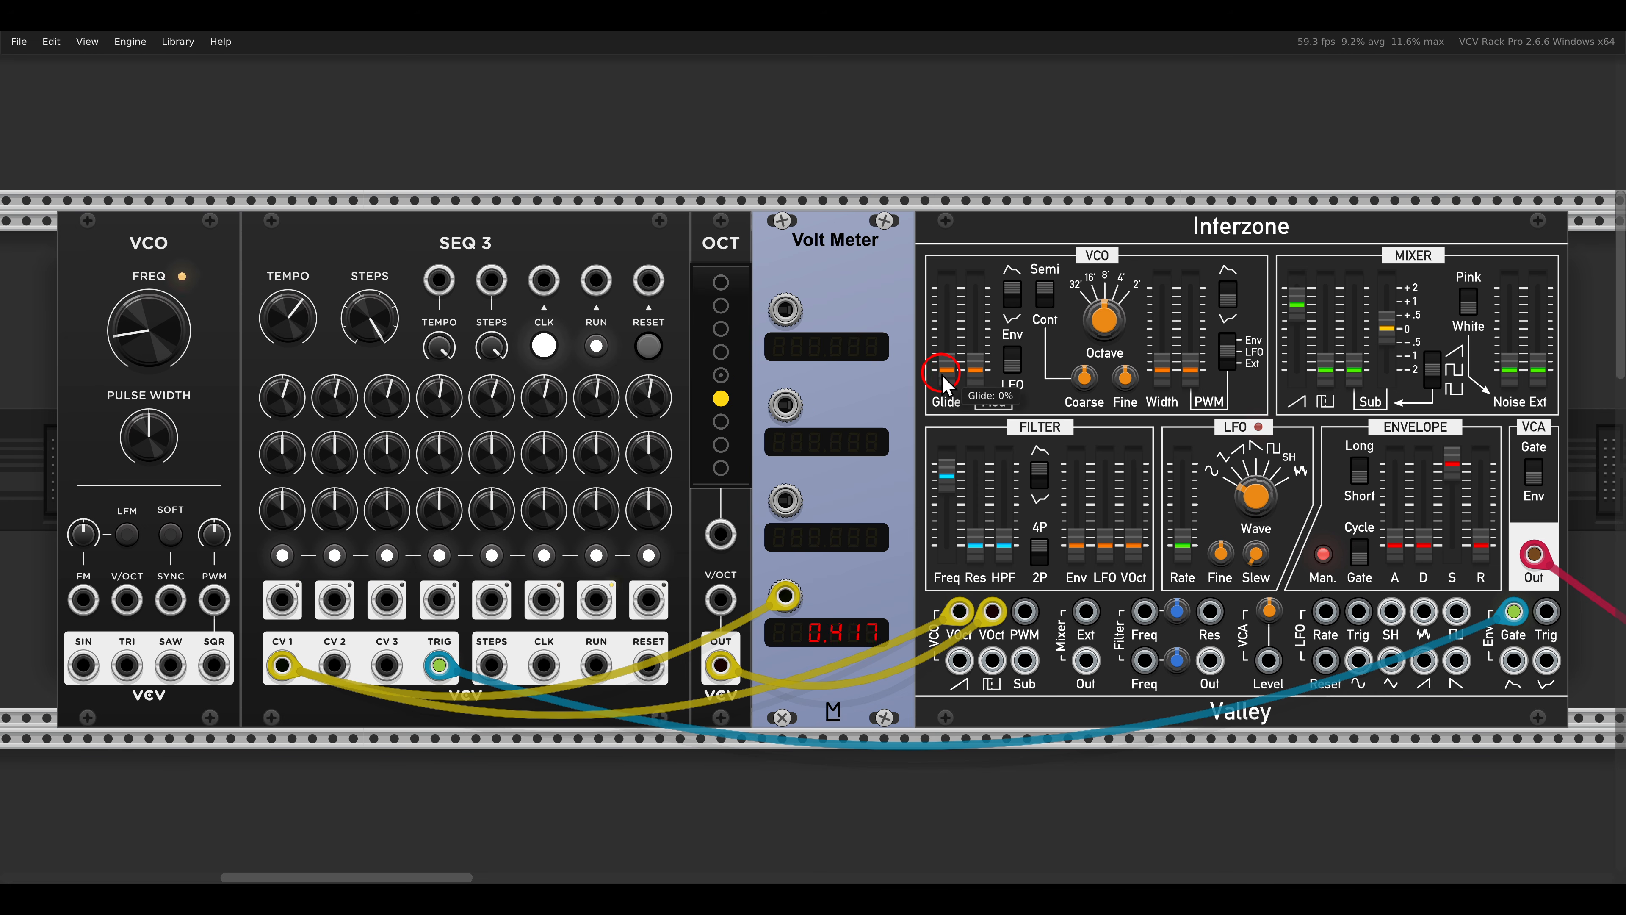
drag(945, 378, 928, 439)
- Lower the mixer's saw wave level to 0%, raise the pulse wave level to near maximum, and vary the pulse width
mouse_move(1363, 231)
mouse_down()
mouse_move(1470, 256)
mouse_move(1415, 285)
mouse_up()
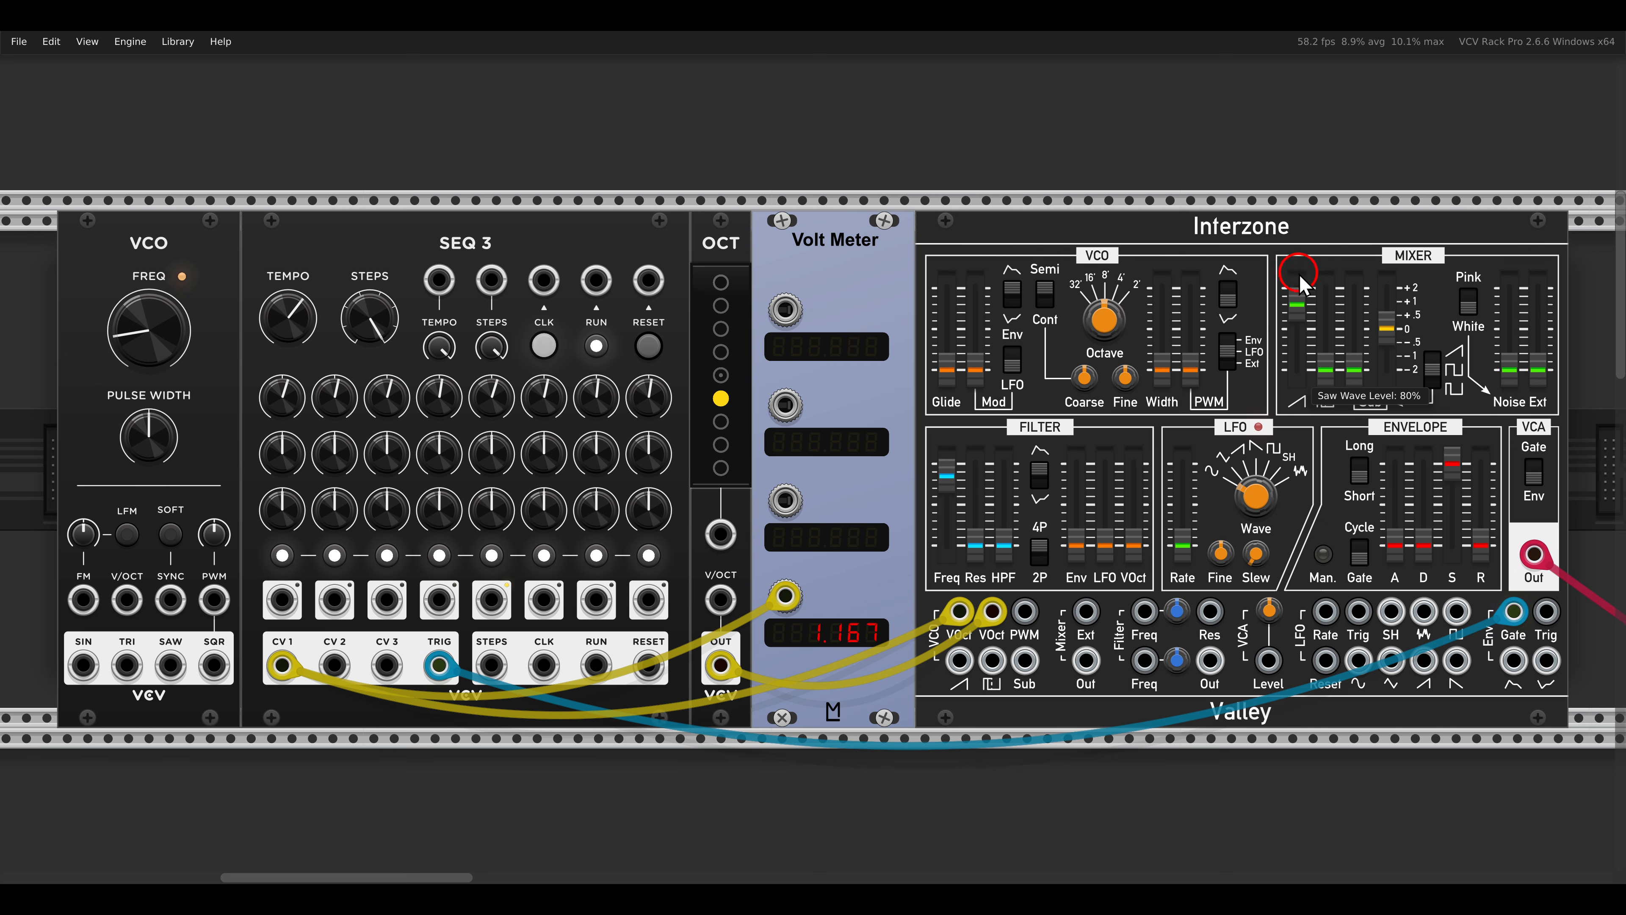
drag(1303, 302, 1306, 418)
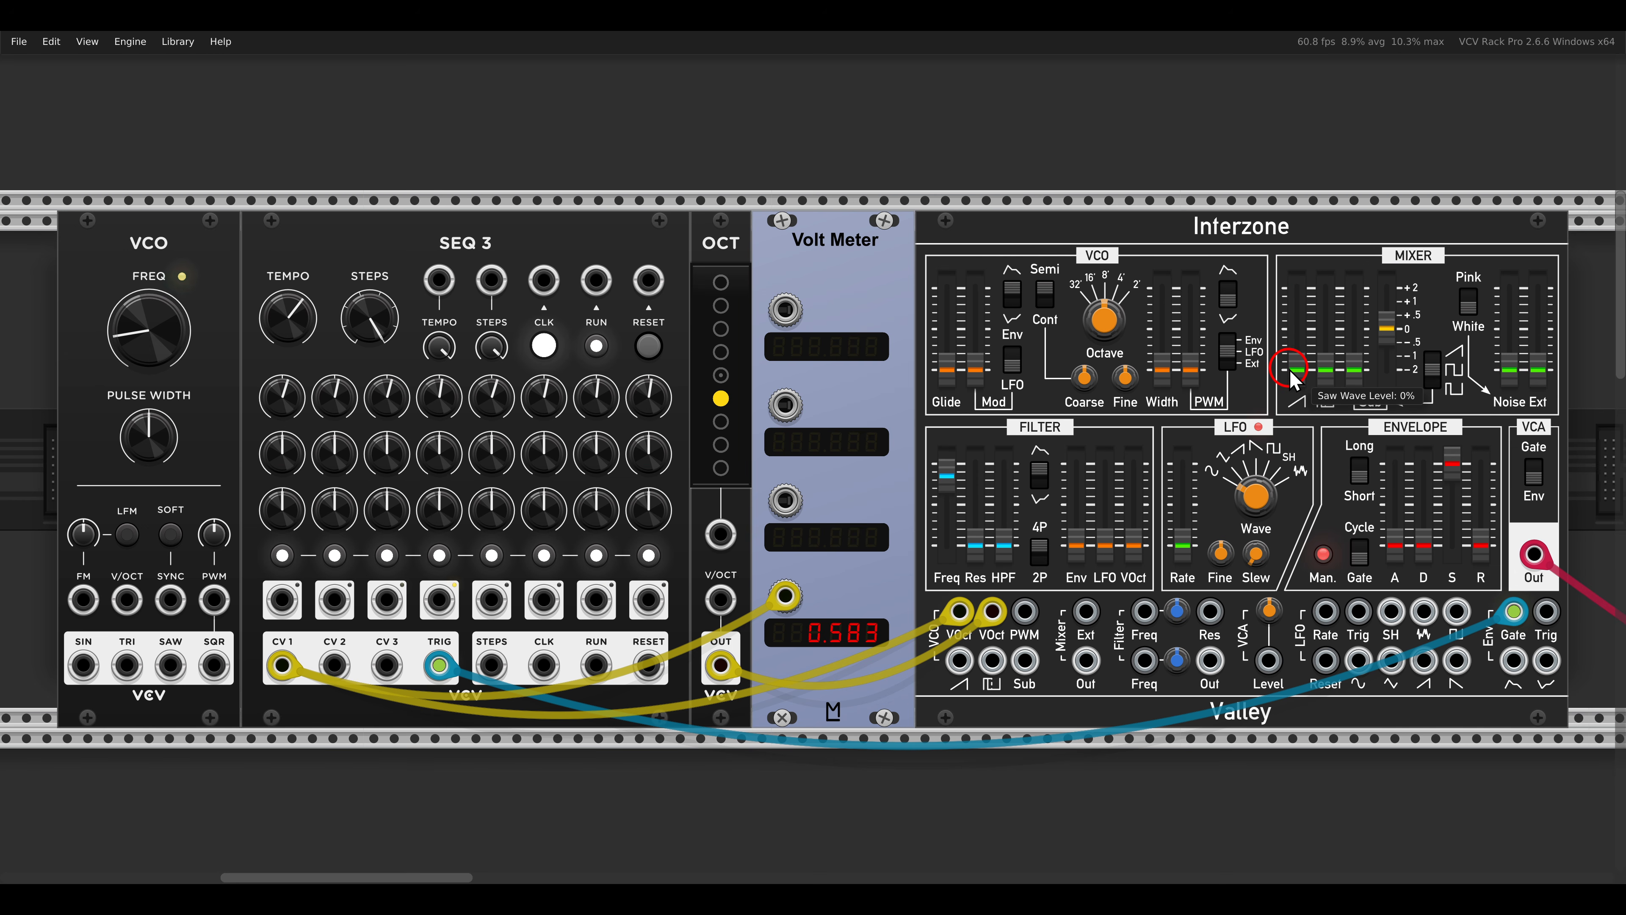
scroll(1289, 370, down, 3)
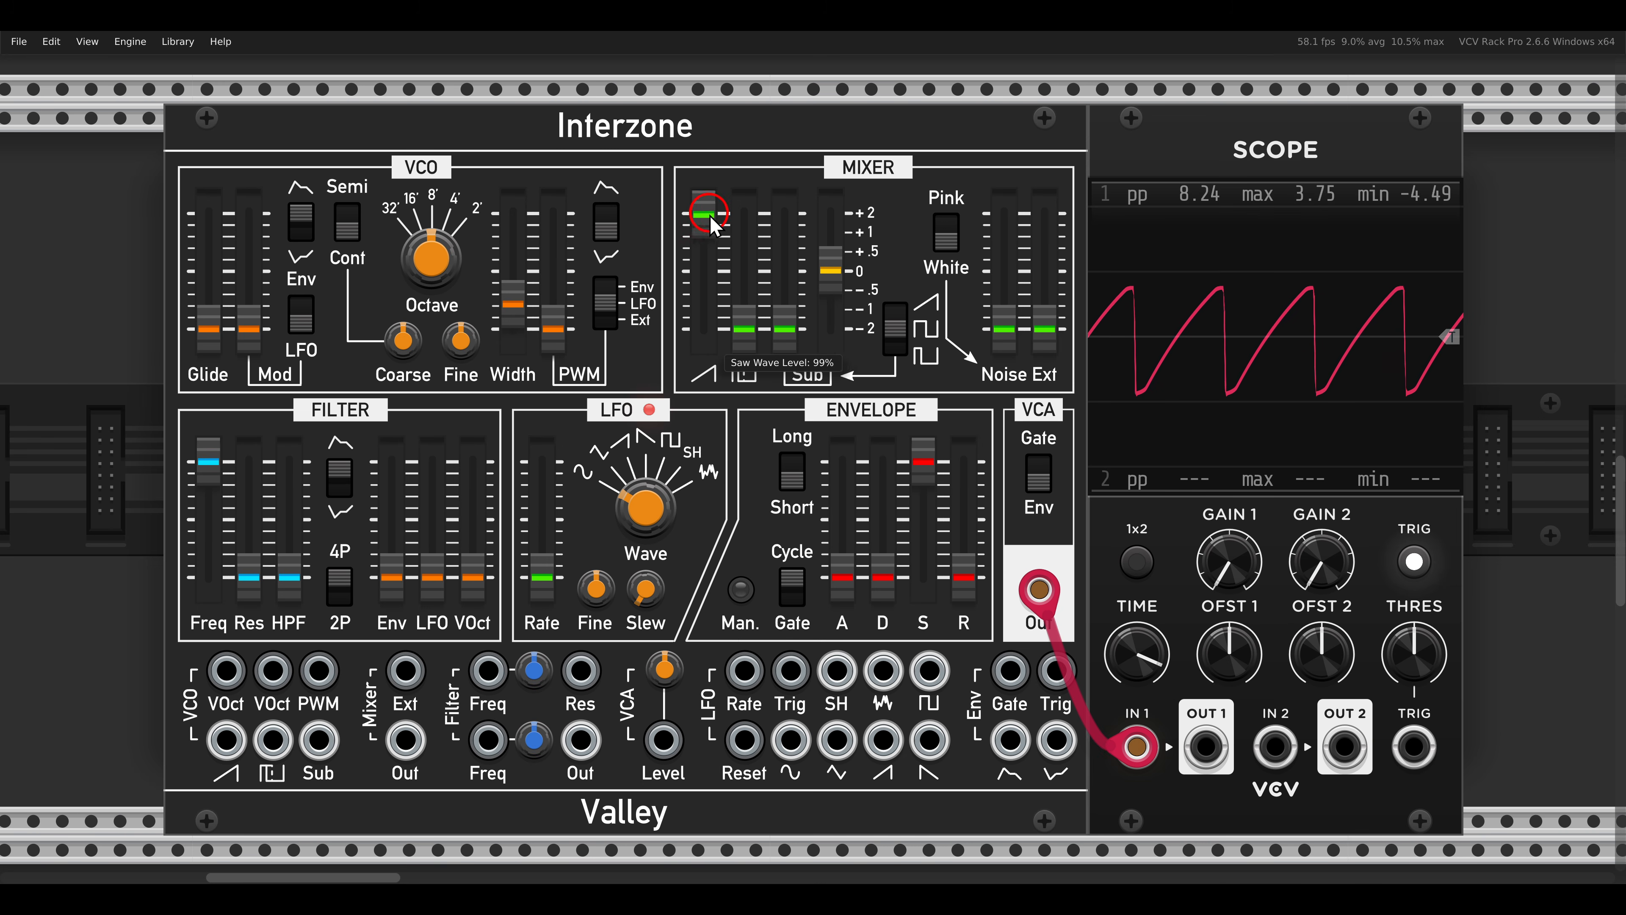
drag(704, 221, 744, 138)
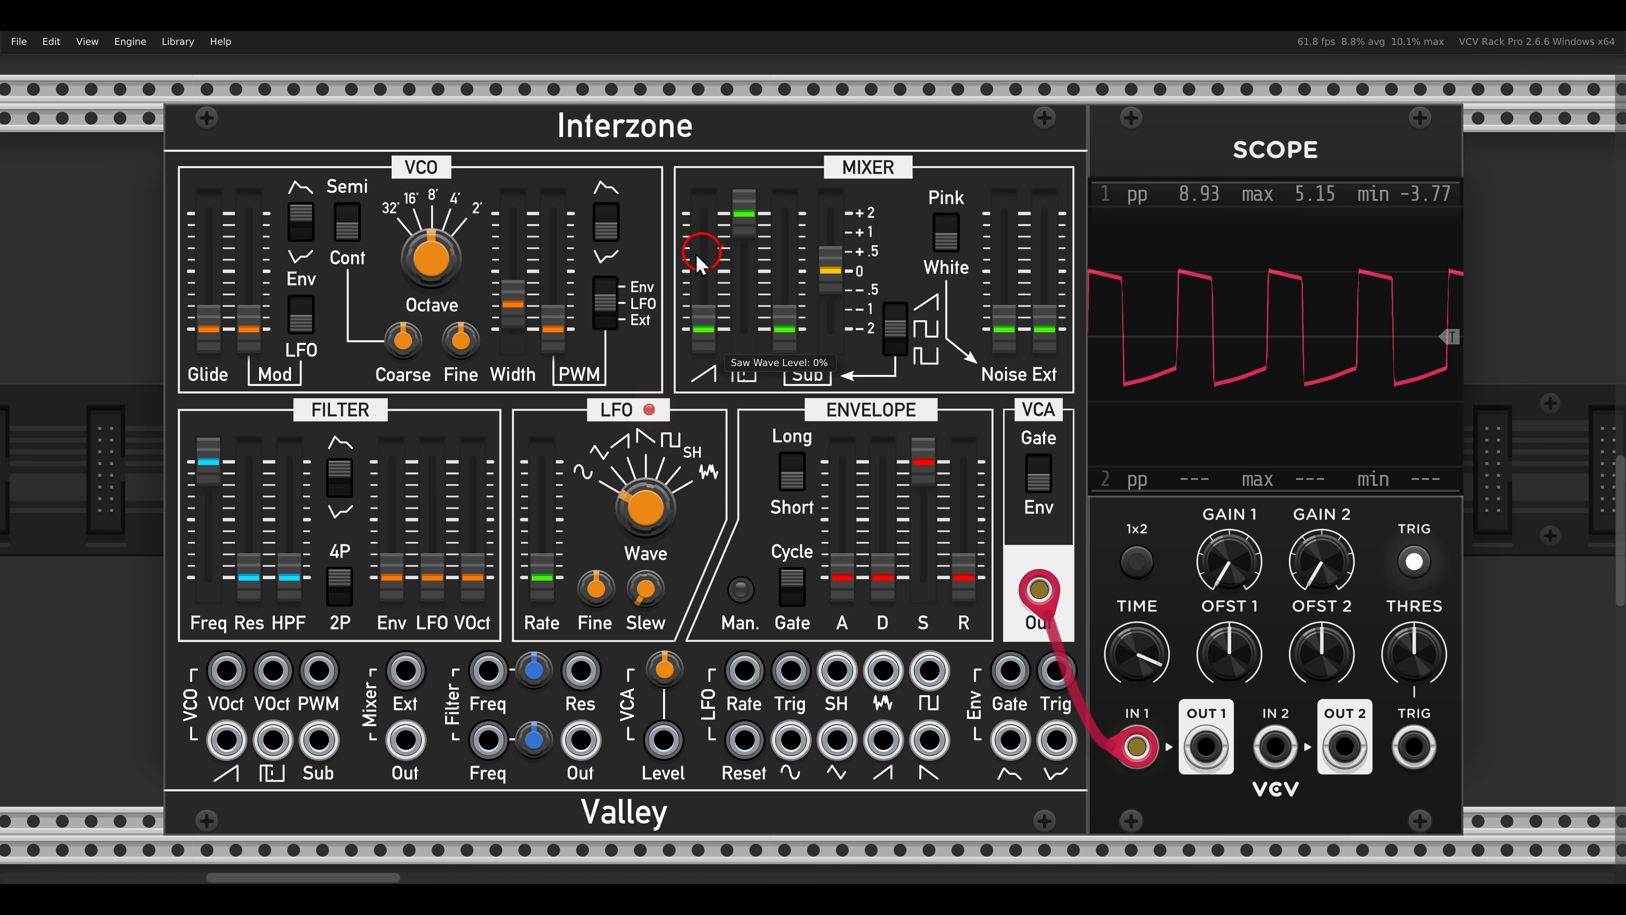
mouse_move(512, 313)
mouse_down()
mouse_move(516, 221)
mouse_move(515, 307)
mouse_up()
- Raise the mixer's pulse wave level to about mid-range and increase the pulse width slightly
scroll(529, 308, down, 1)
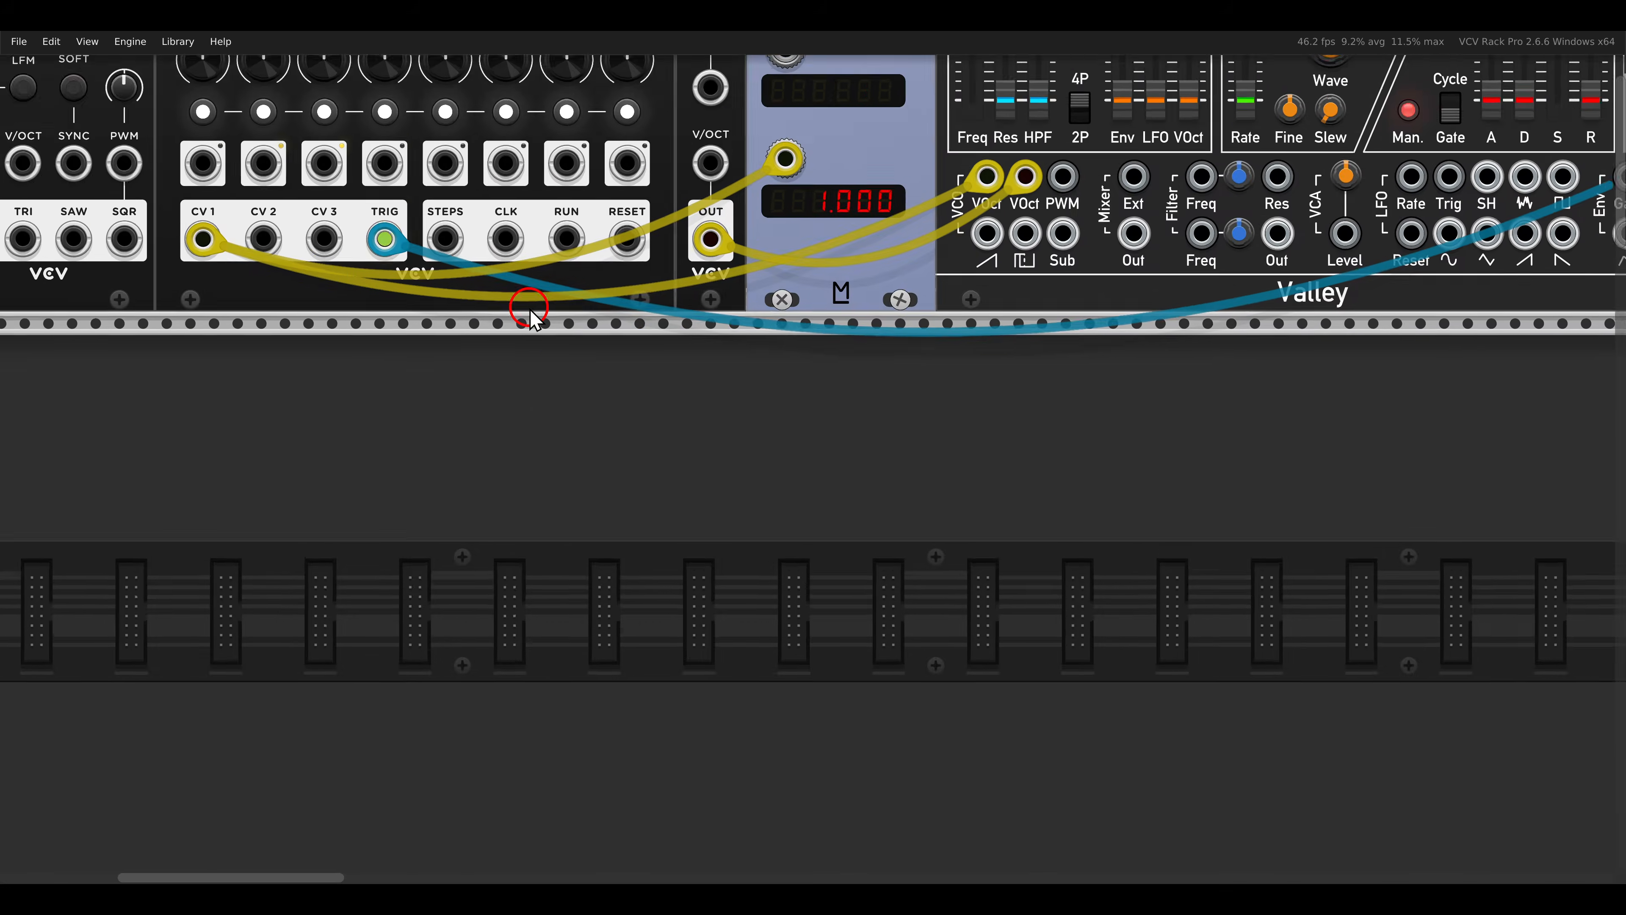
scroll(533, 318, up, 5)
scroll(534, 318, up, 1)
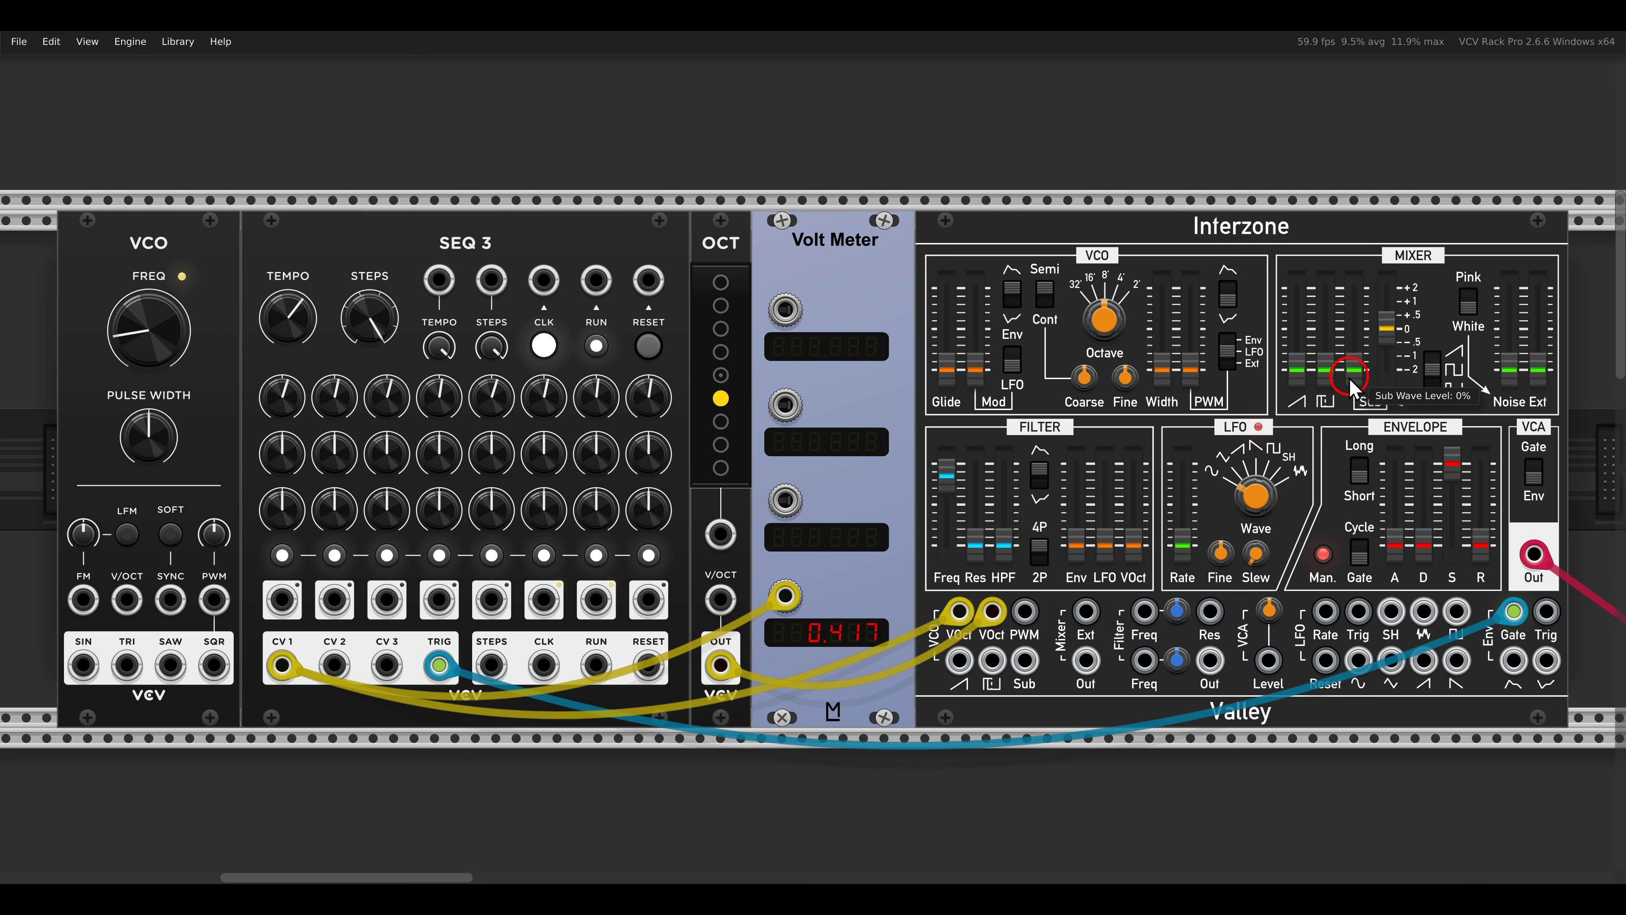
drag(1324, 369, 1302, 282)
mouse_move(1162, 366)
mouse_down()
mouse_move(1149, 253)
mouse_move(1158, 368)
mouse_move(1158, 352)
mouse_up()
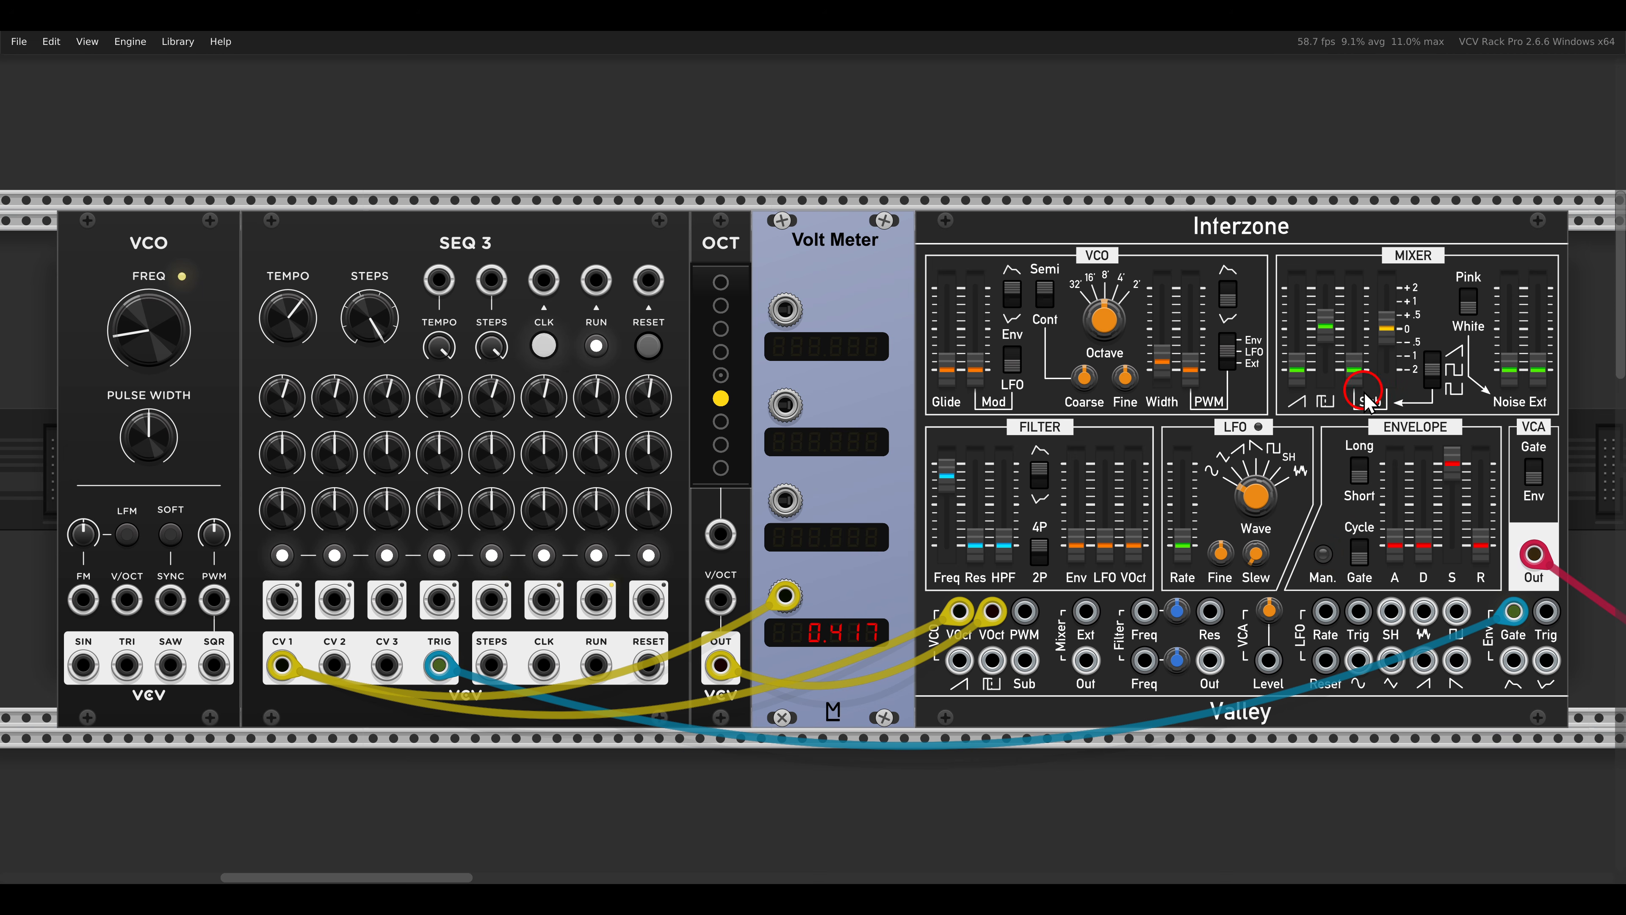
- Raise the sub wave level slightly, lower the sub octave to -1, and try the sub waveform switch
drag(1358, 378, 1374, 328)
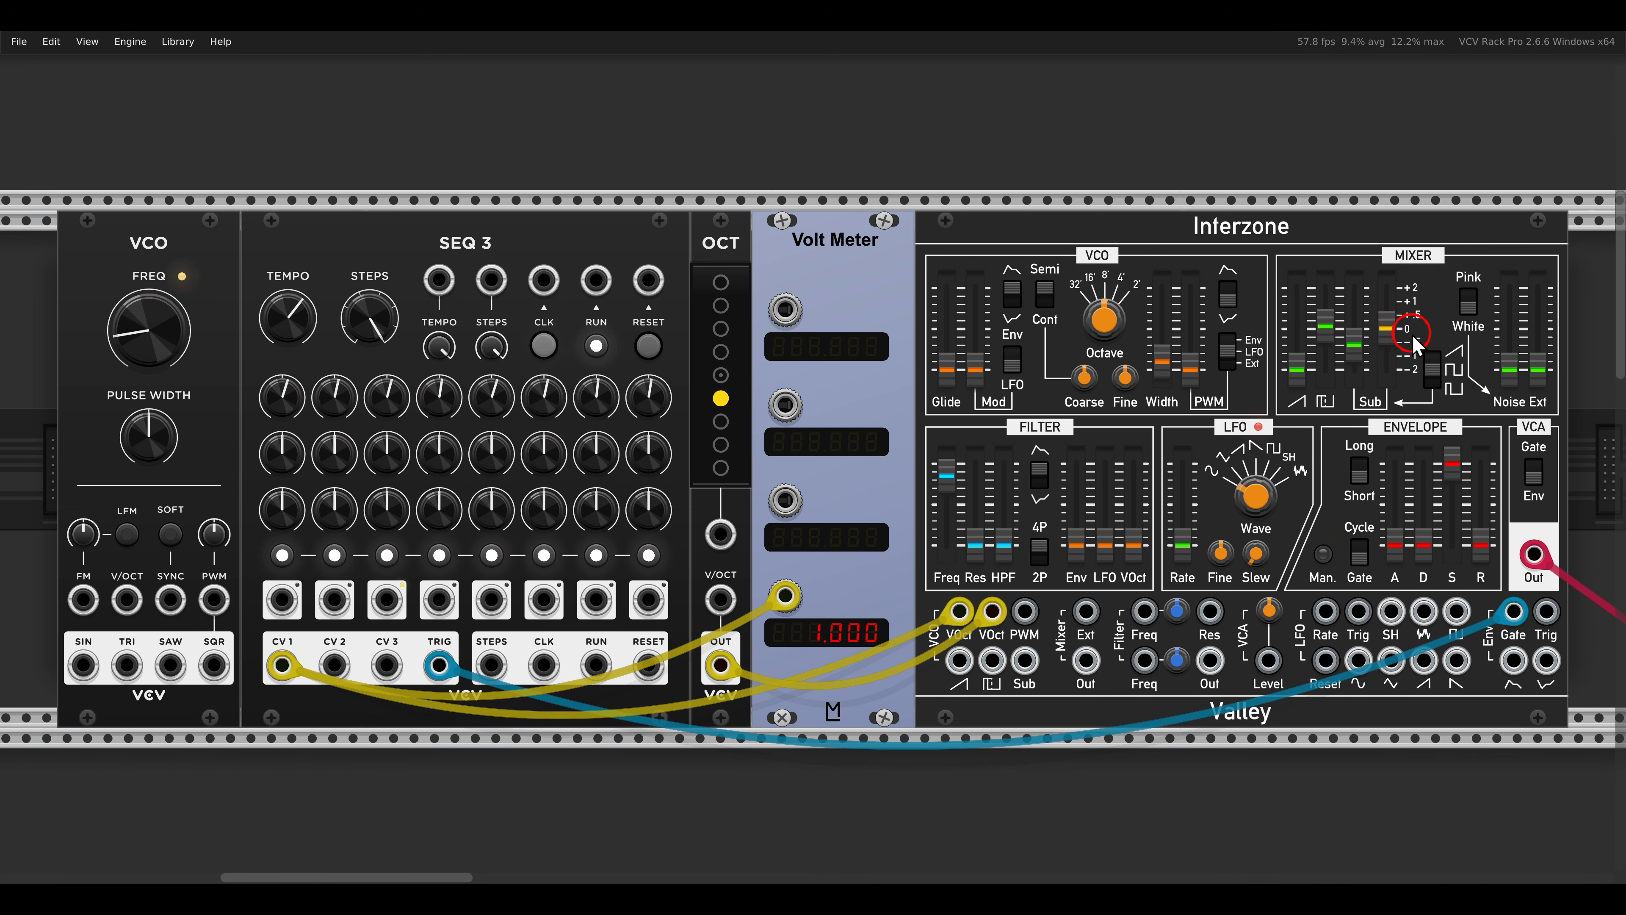
drag(1386, 330, 1394, 366)
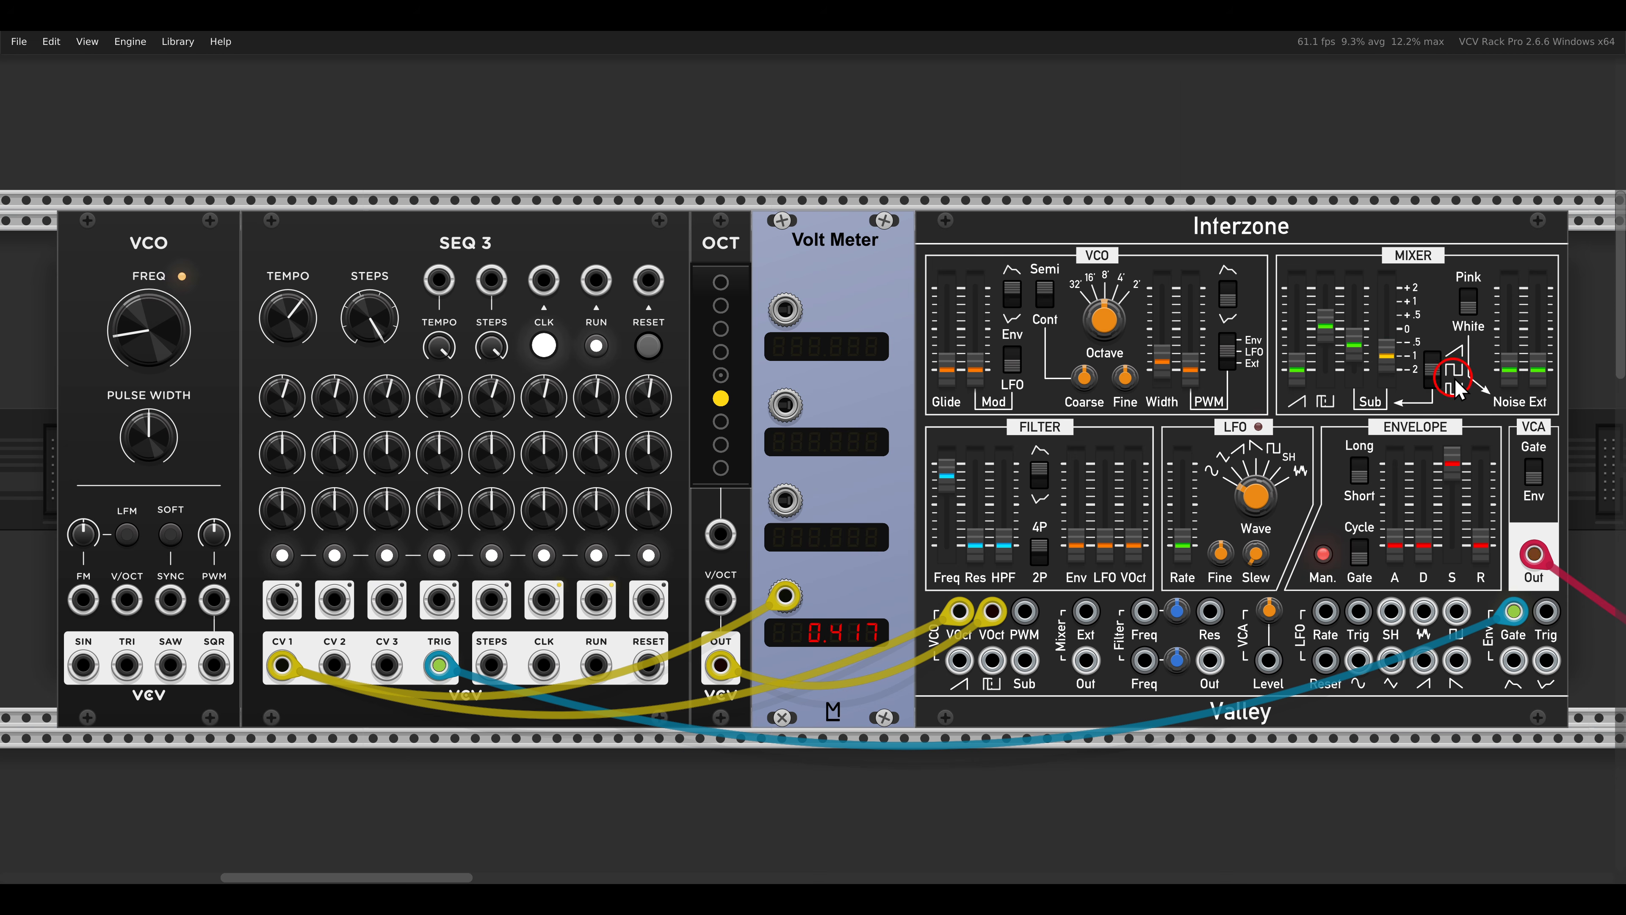
click(1441, 382)
click(1430, 371)
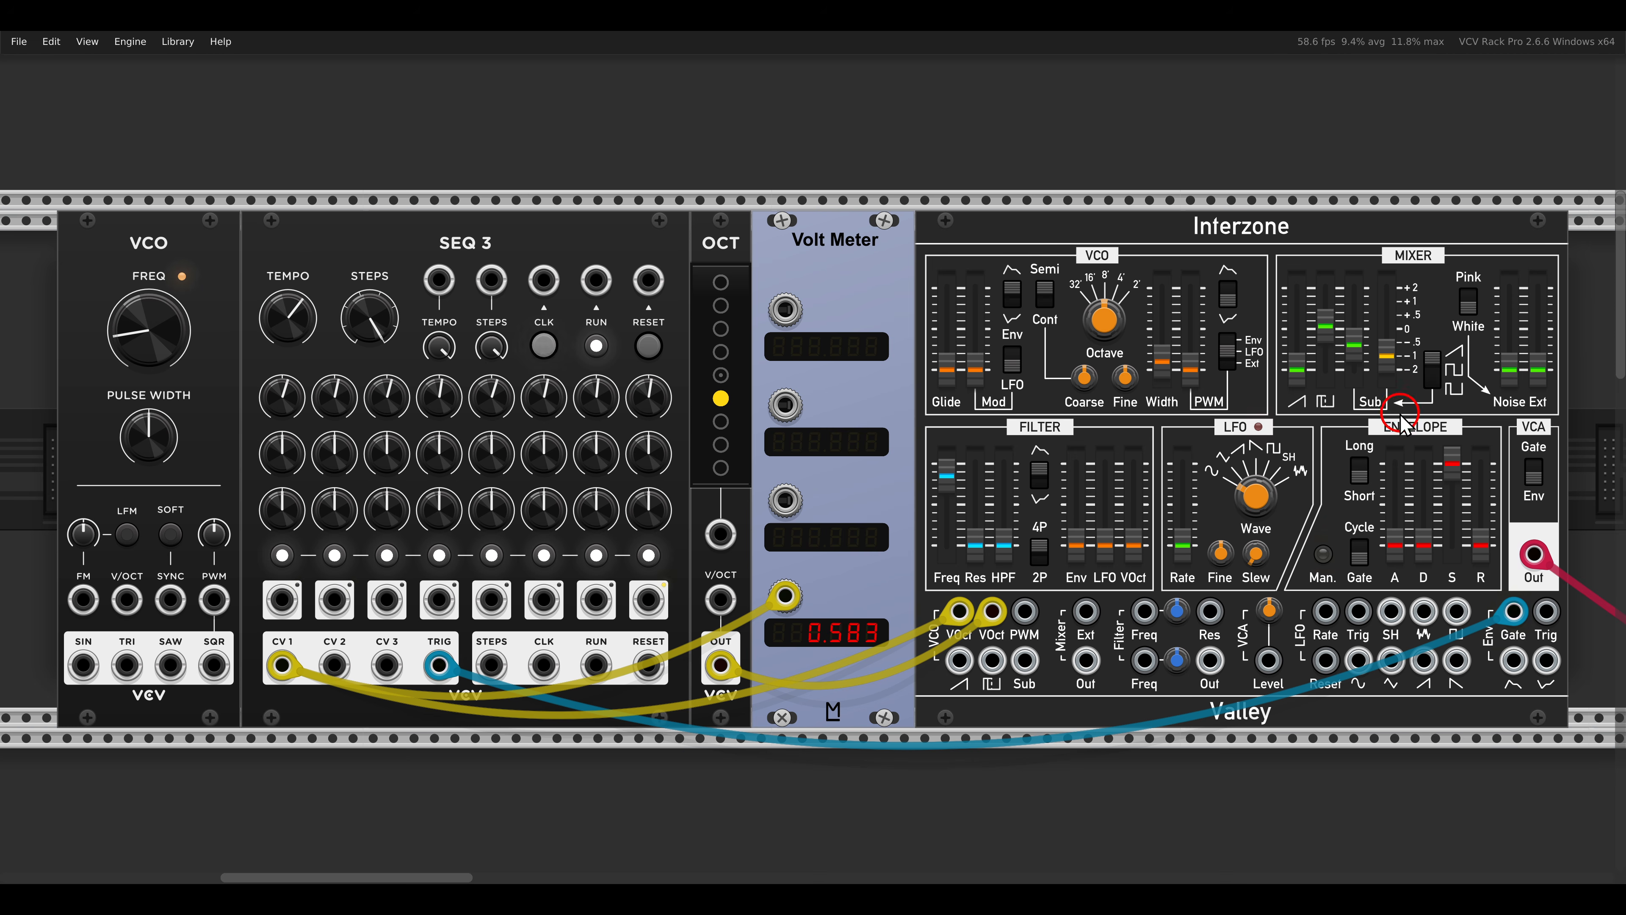
- Set the sub wave octave to +2 and raise the mixer's noise level to just below mid-range
mouse_move(1384, 362)
mouse_down()
mouse_move(1381, 277)
mouse_move(1358, 331)
mouse_move(1361, 293)
mouse_move(1373, 356)
mouse_up()
click(1358, 323)
click(1382, 371)
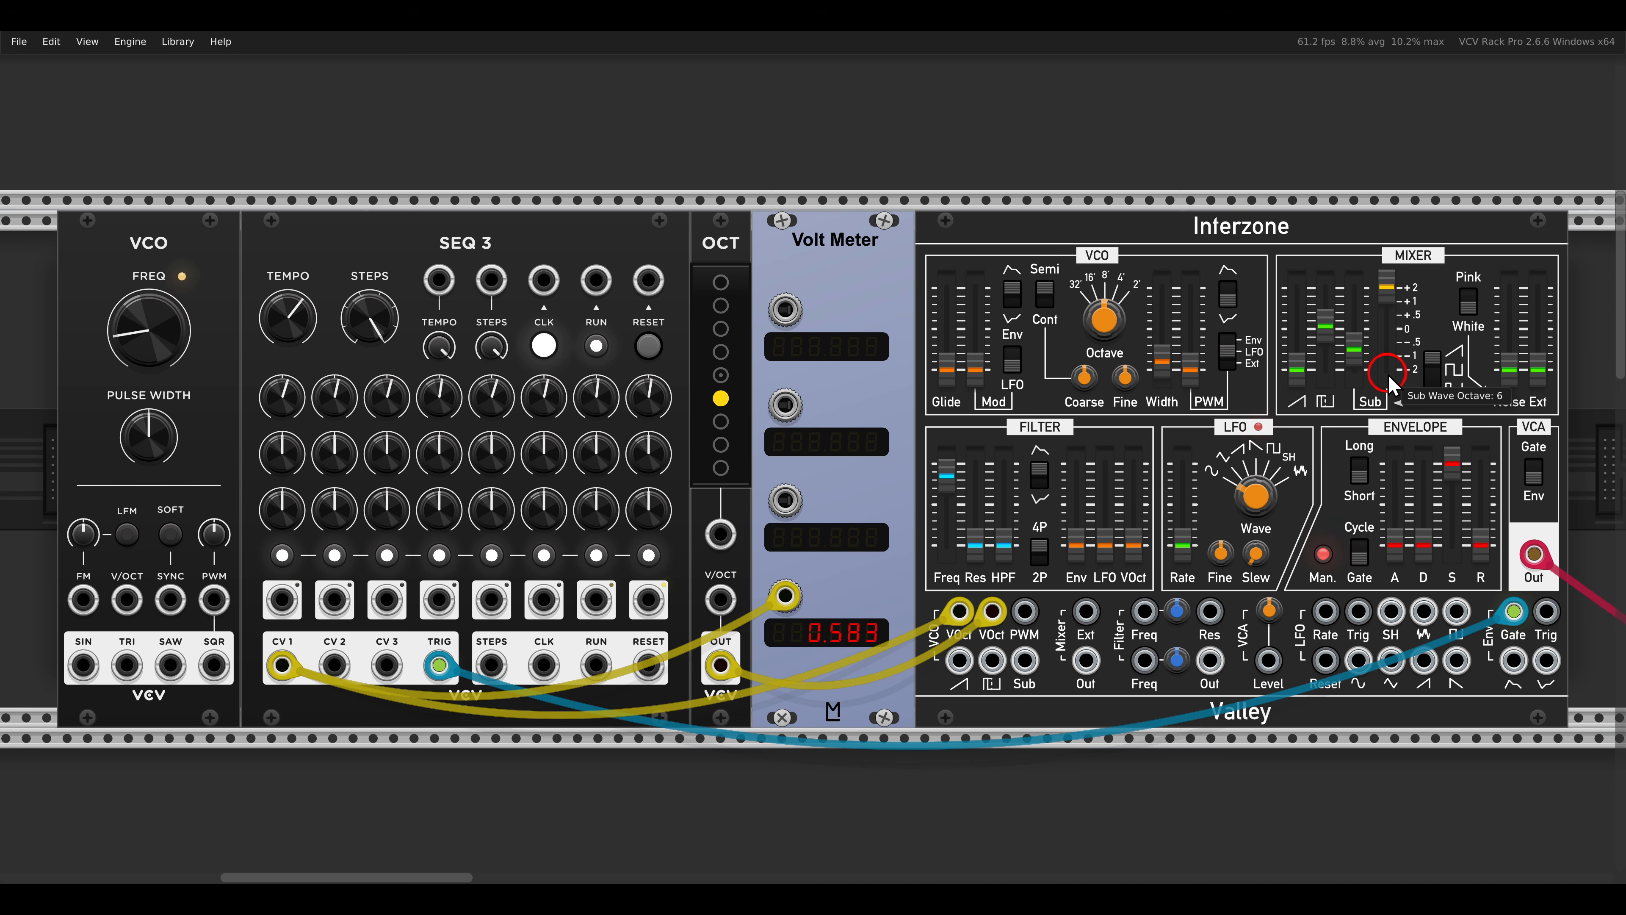
click(1508, 383)
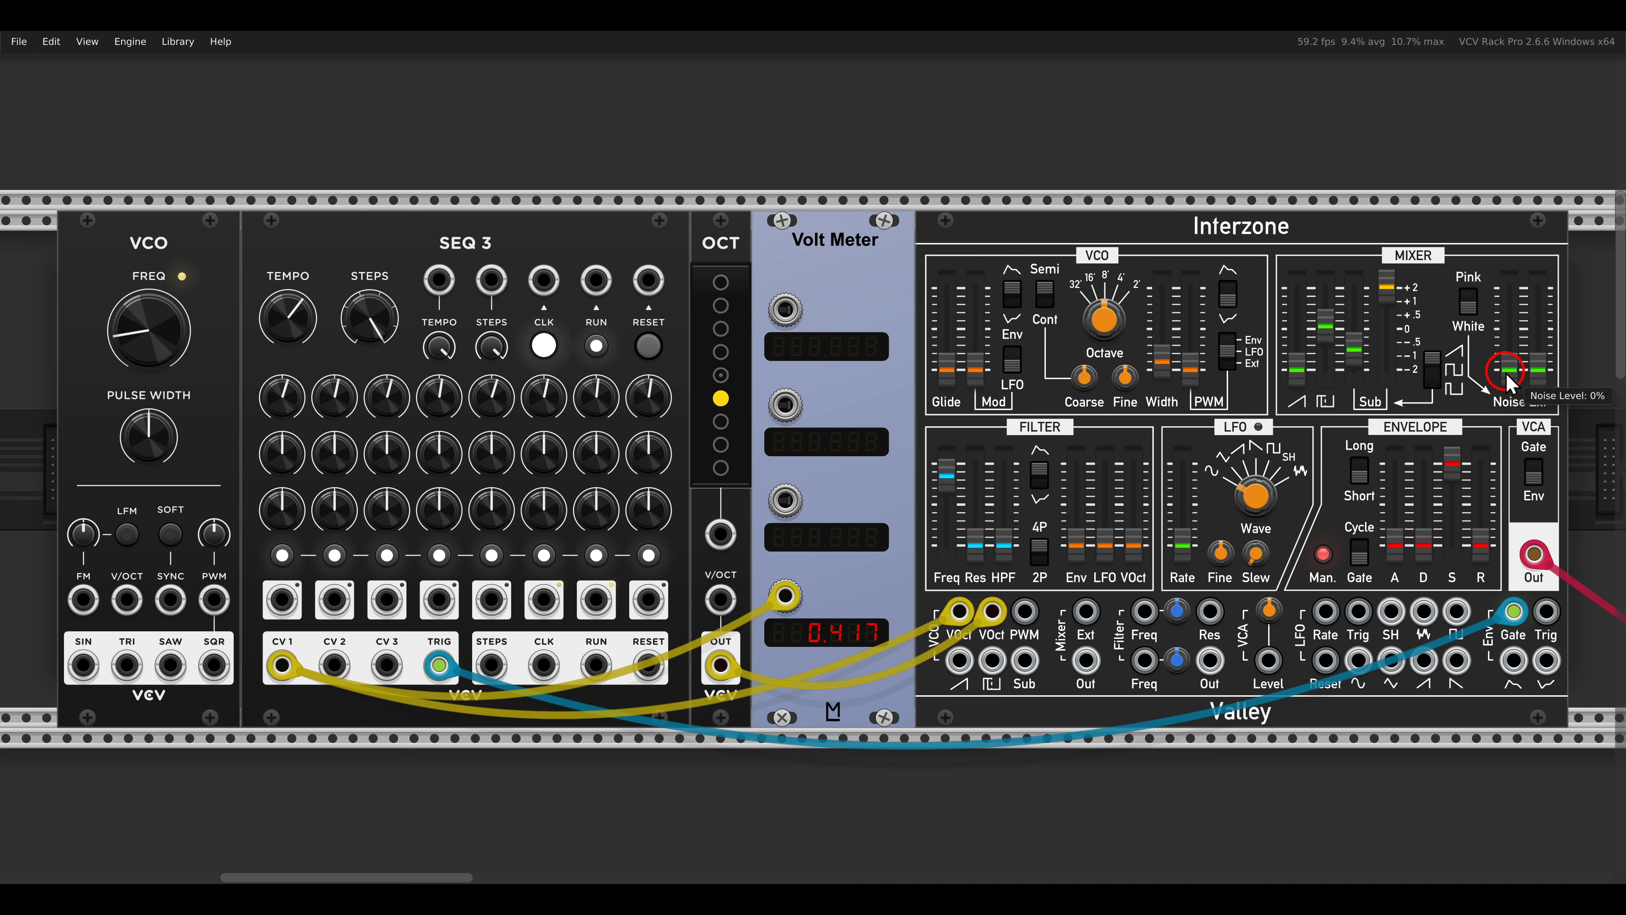
drag(1507, 382, 1444, 306)
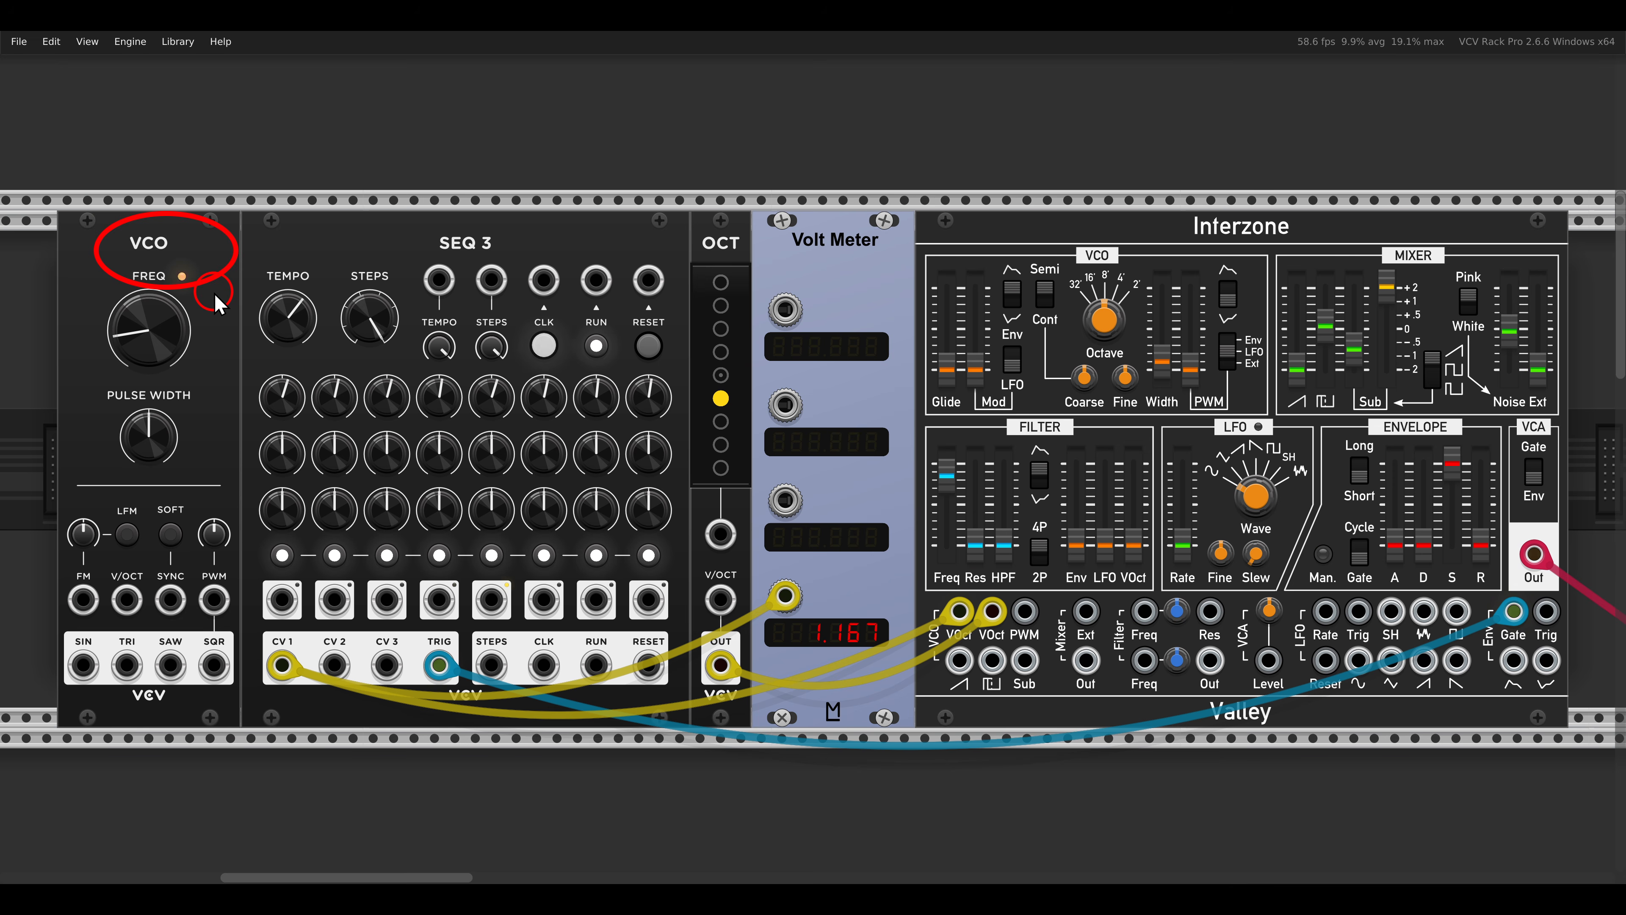
- Patch CV 1 to the VCO module's V/Oct and its triangle output to the mixer's Ext input, and adjust the external input level
mouse_move(127, 600)
mouse_down()
mouse_move(182, 605)
mouse_move(282, 667)
mouse_move(128, 680)
mouse_move(999, 660)
mouse_move(1086, 612)
mouse_move(1041, 666)
mouse_move(1127, 704)
mouse_move(1130, 689)
mouse_up()
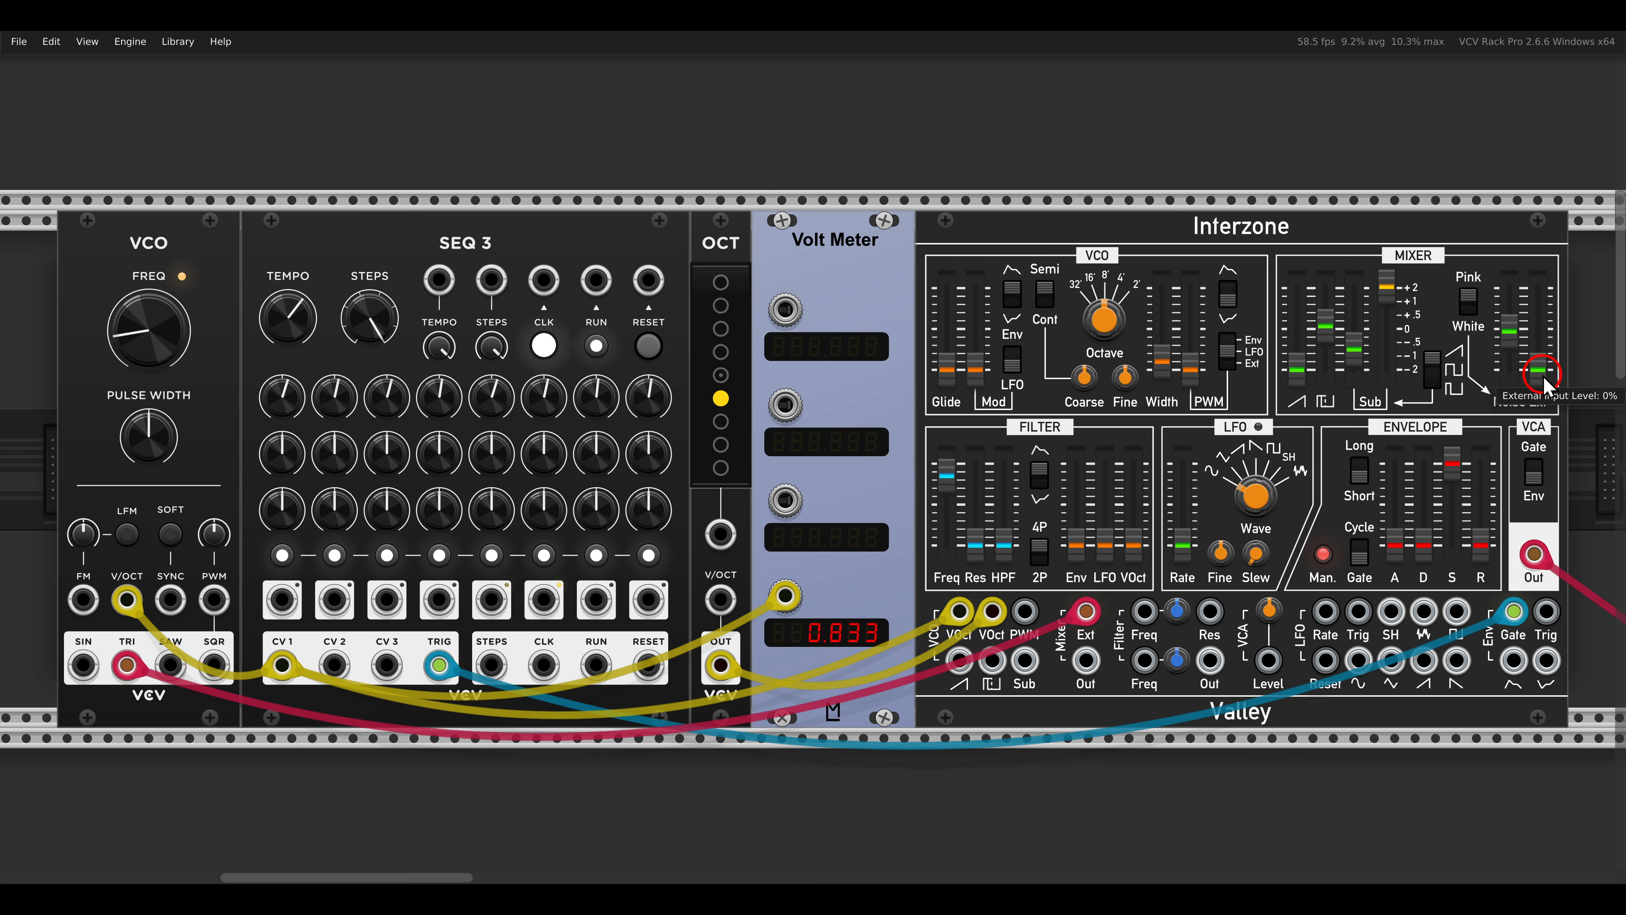
mouse_move(1544, 386)
mouse_down()
mouse_move(1543, 249)
mouse_move(1543, 385)
mouse_move(1514, 375)
mouse_up()
- Vary Interzone's pulse width and adjust the mixer's pulse wave level
drag(1169, 363, 1171, 340)
drag(1325, 329, 1359, 318)
mouse_move(1170, 301)
mouse_down()
mouse_move(1172, 269)
mouse_move(1171, 346)
mouse_move(1173, 301)
mouse_move(1175, 320)
mouse_up()
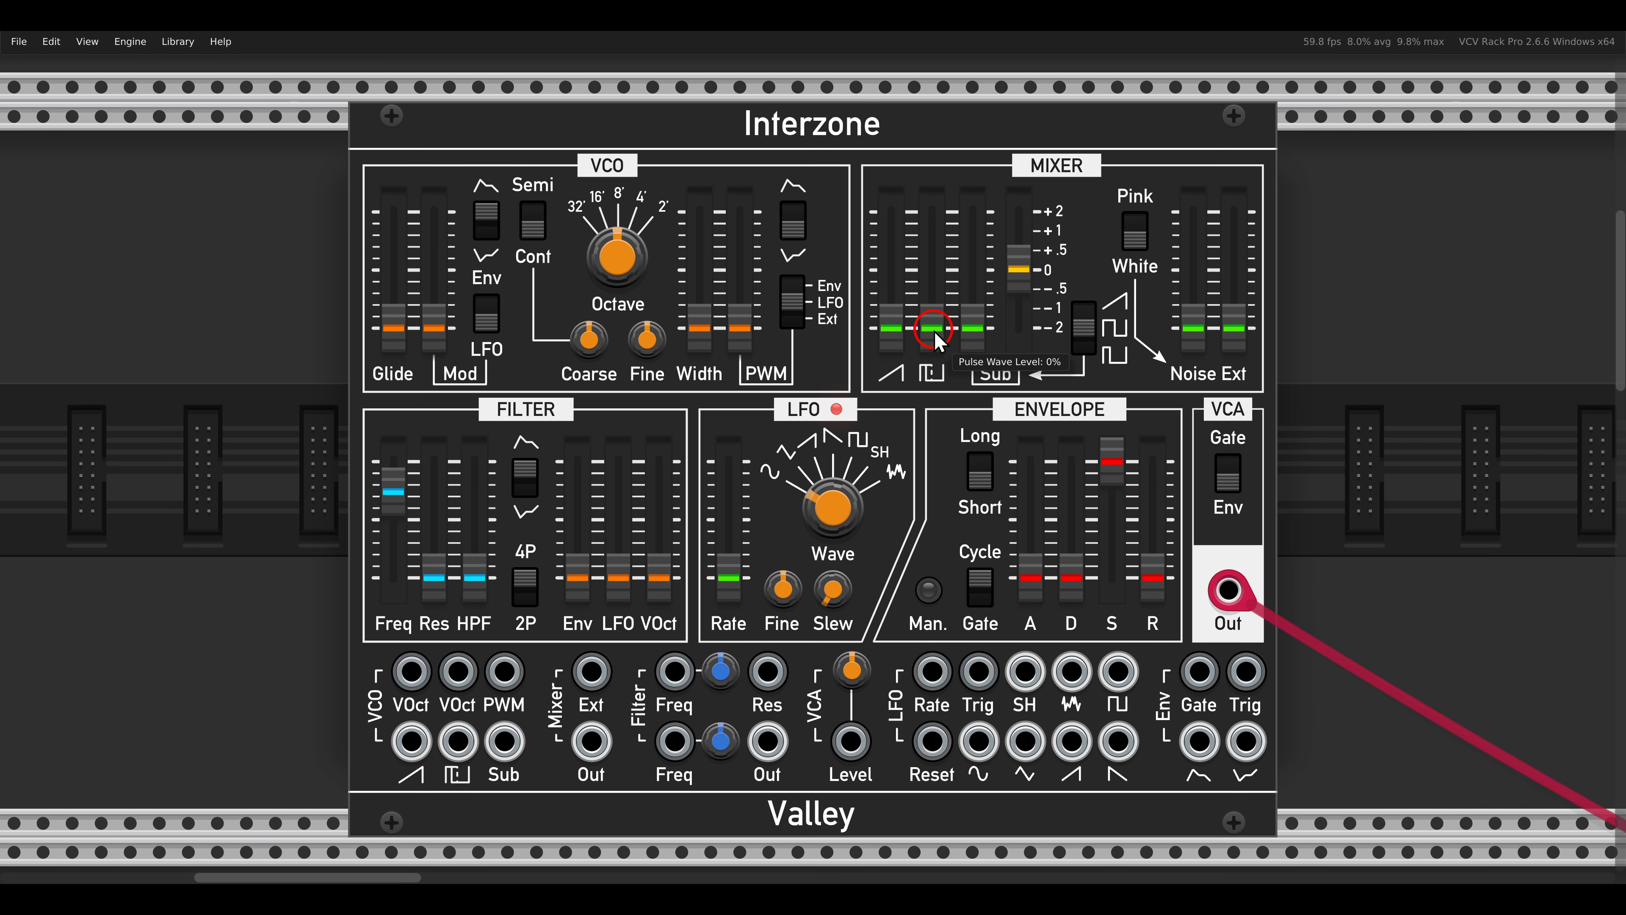
- Raise the pulse wave level to about two-thirds, vary the pulse width, and raise the PWM depth to about mid-range
drag(934, 331, 910, 223)
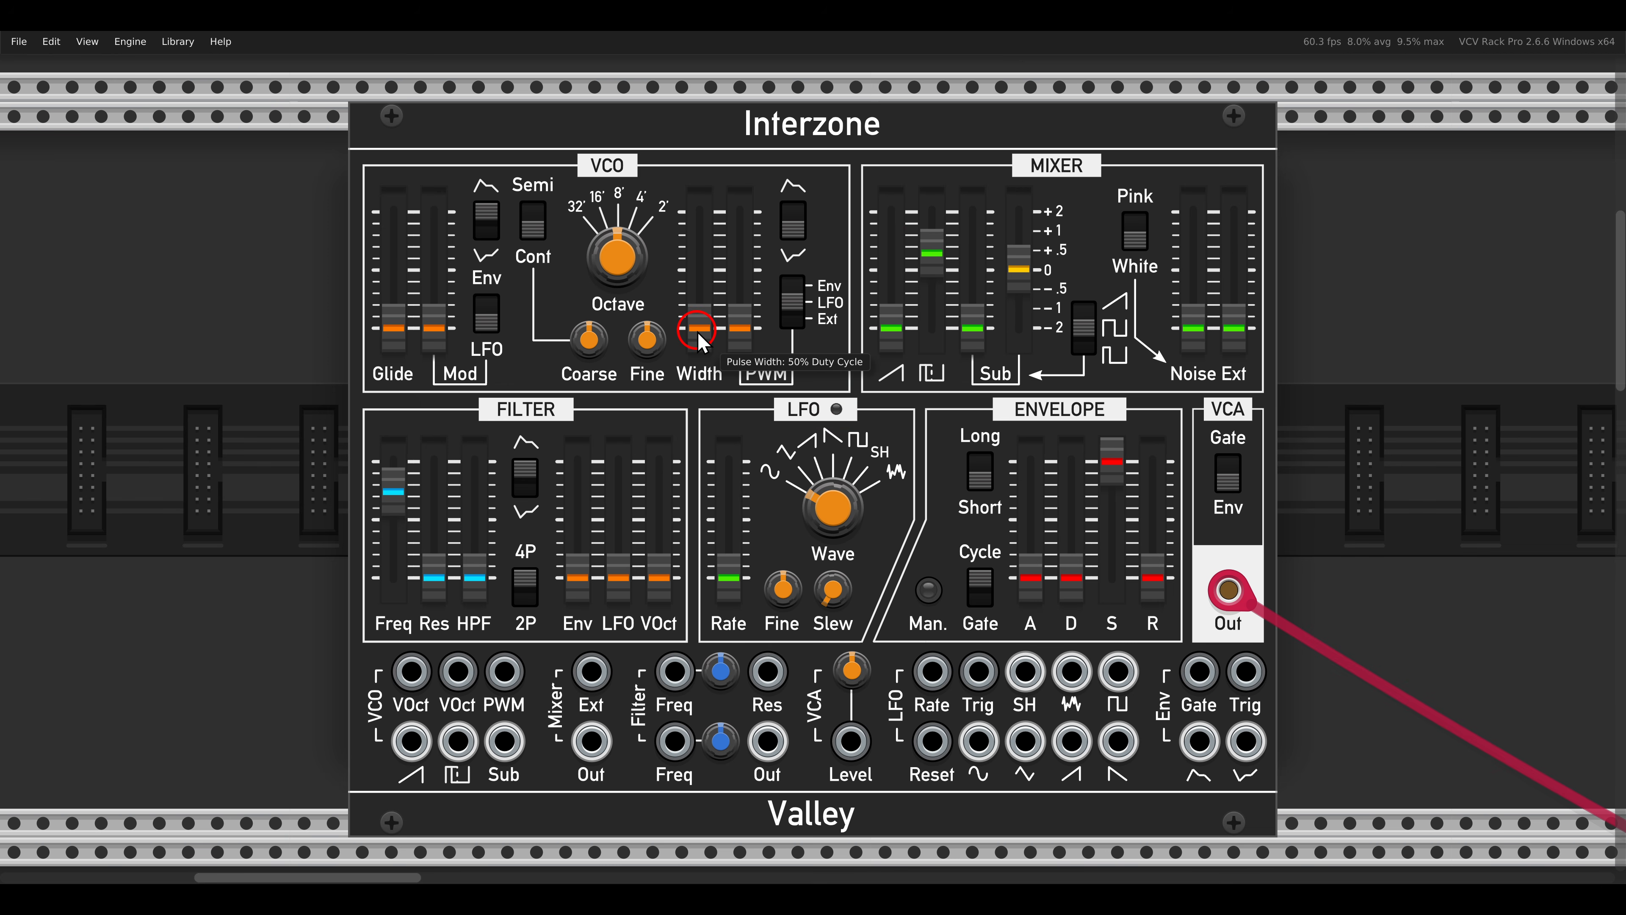
mouse_move(700, 340)
mouse_down()
mouse_move(702, 215)
mouse_move(703, 323)
mouse_up()
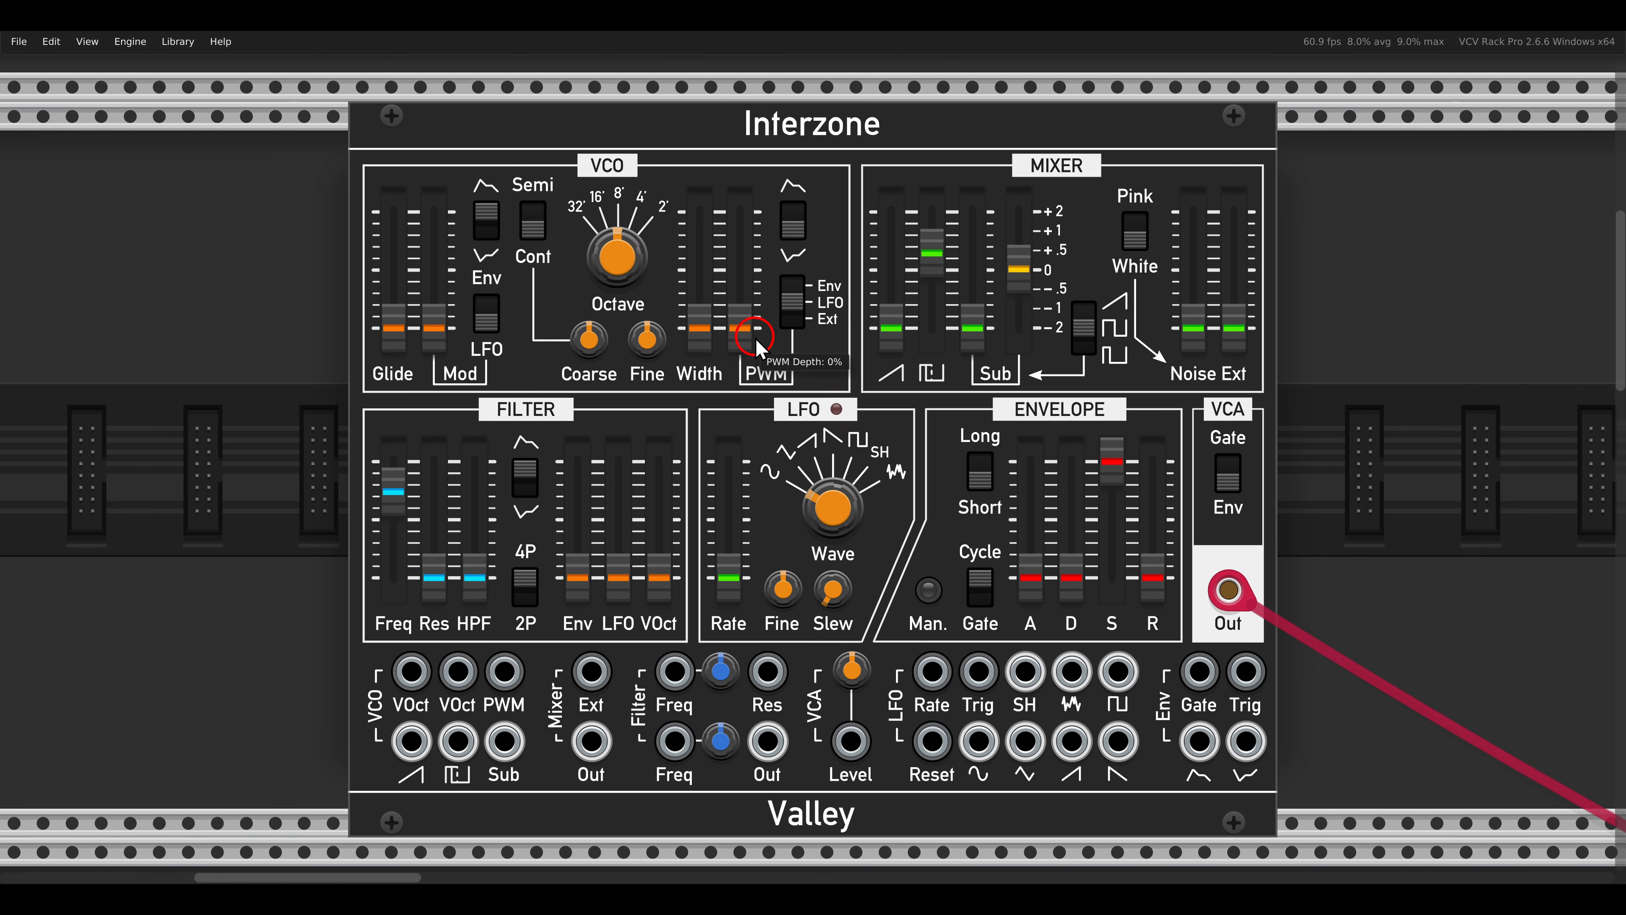
drag(744, 333, 773, 257)
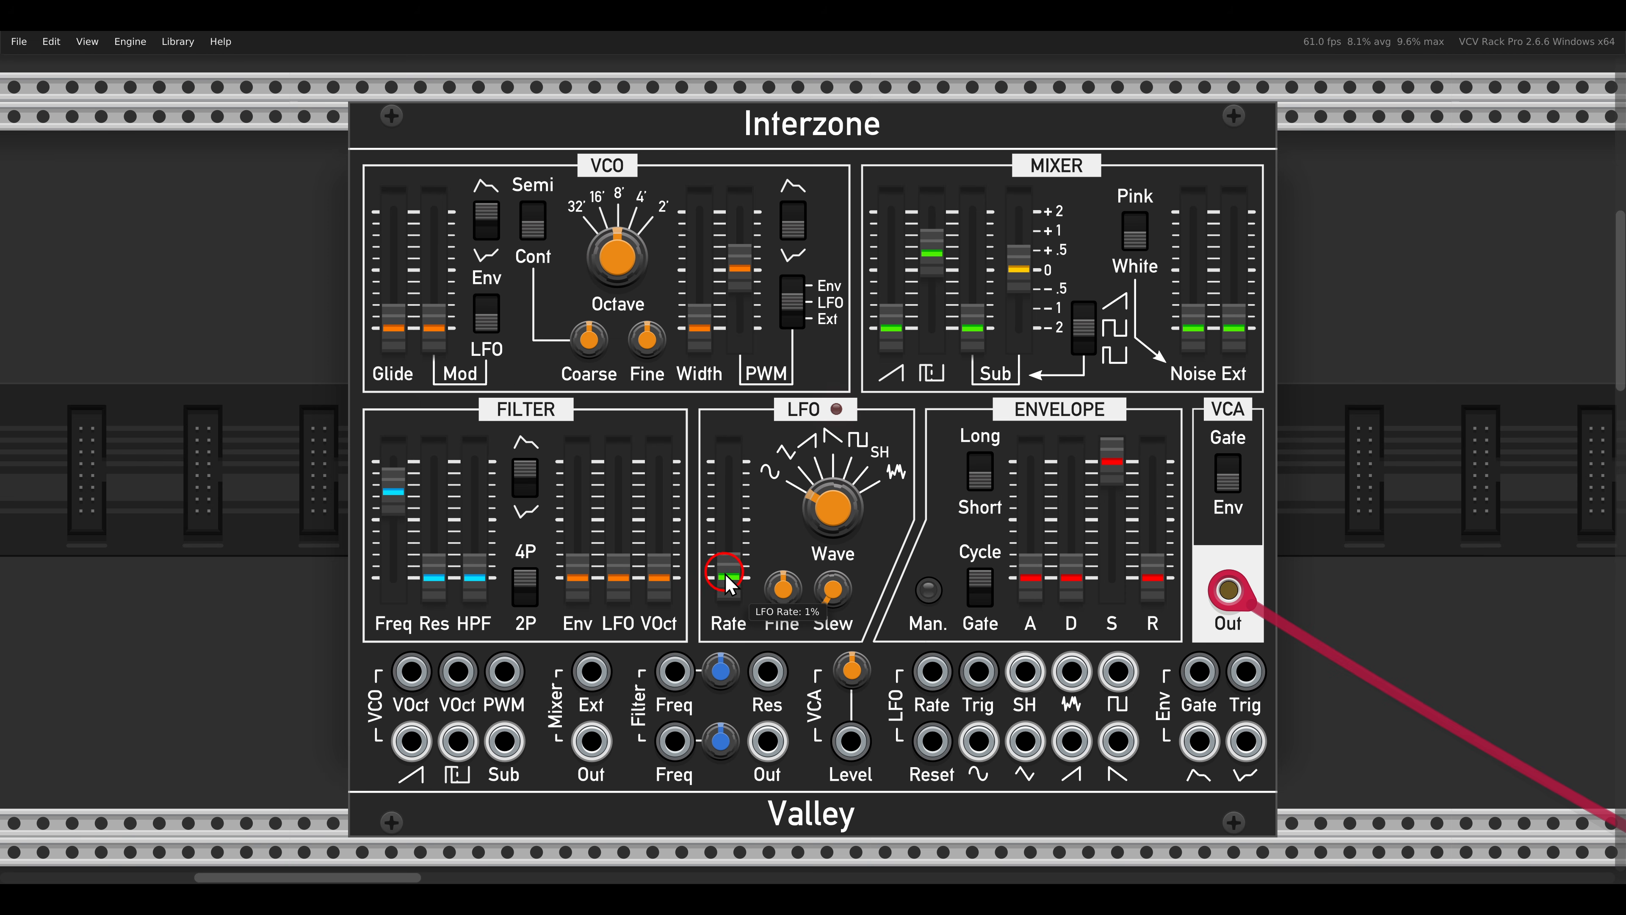
- Raise the LFO rate to about one-third and step the LFO wave from sine through to sample and hold (SH)
mouse_move(726, 575)
mouse_down()
mouse_move(742, 506)
mouse_move(718, 520)
mouse_move(704, 459)
mouse_move(733, 450)
mouse_move(736, 400)
mouse_move(733, 575)
mouse_up()
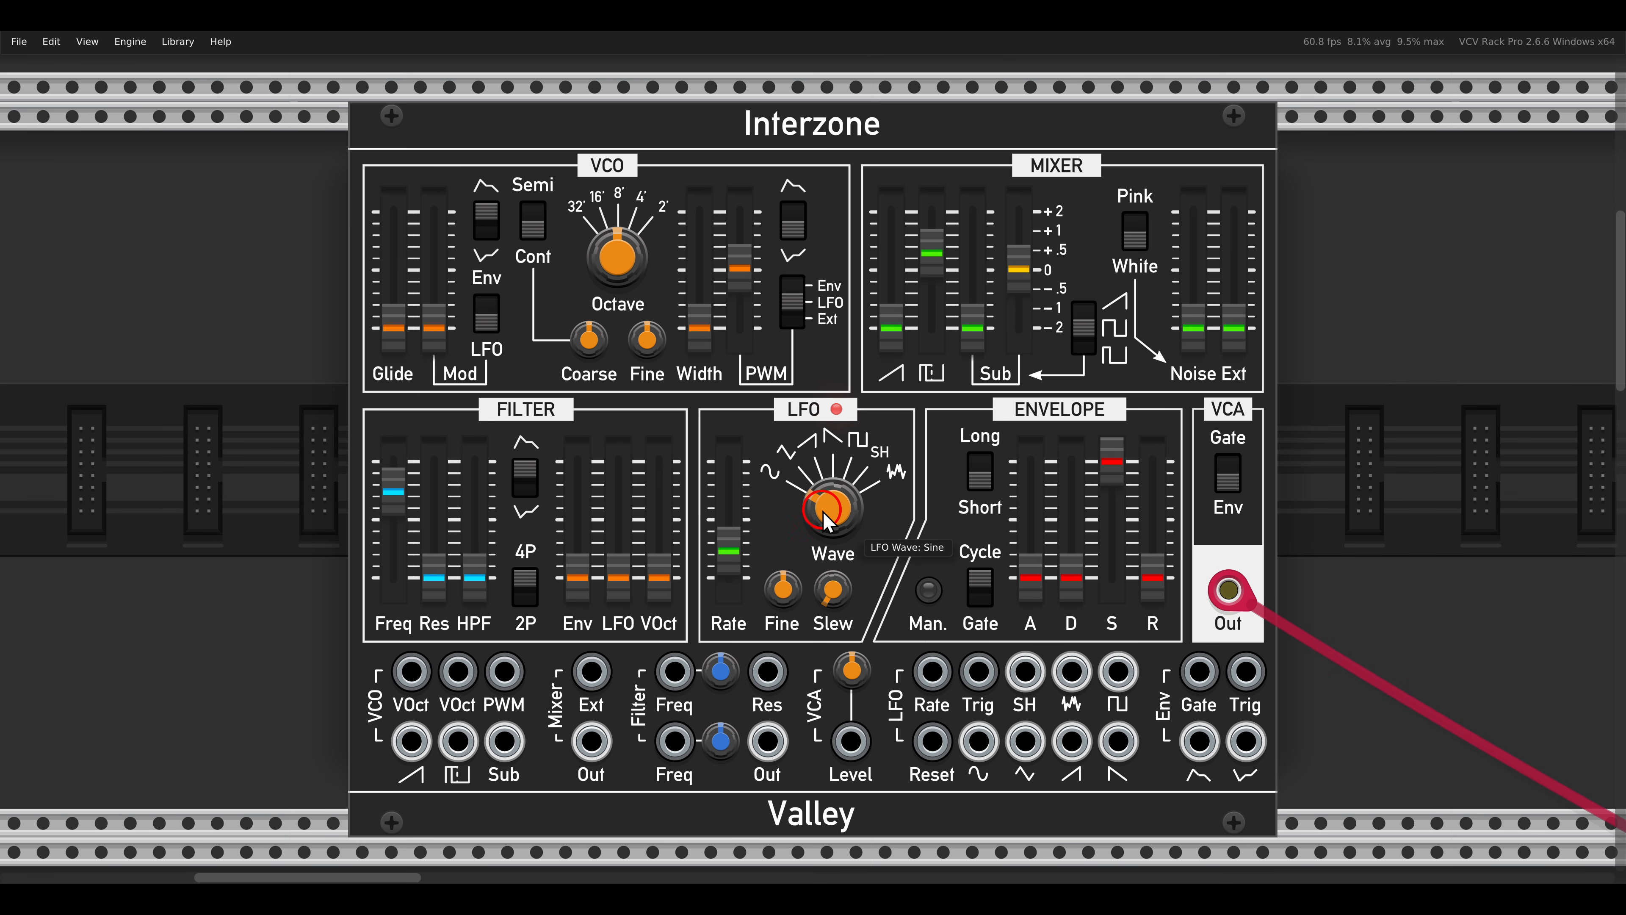
drag(828, 512, 842, 492)
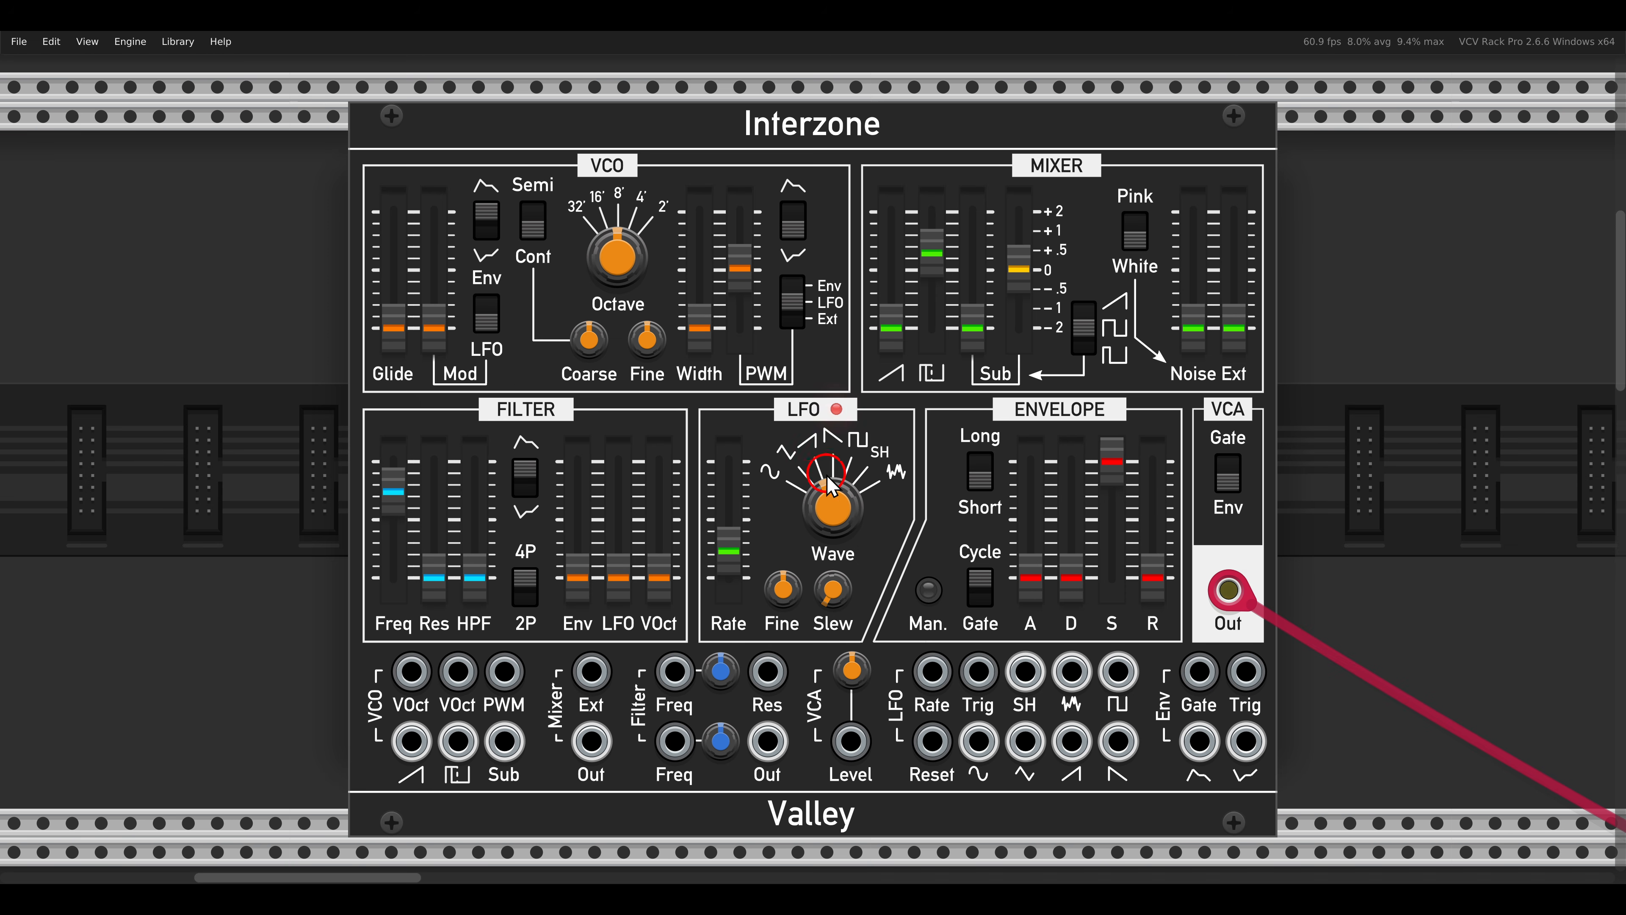
drag(735, 550, 736, 533)
mouse_move(838, 511)
mouse_down()
mouse_move(838, 477)
mouse_move(842, 493)
mouse_up()
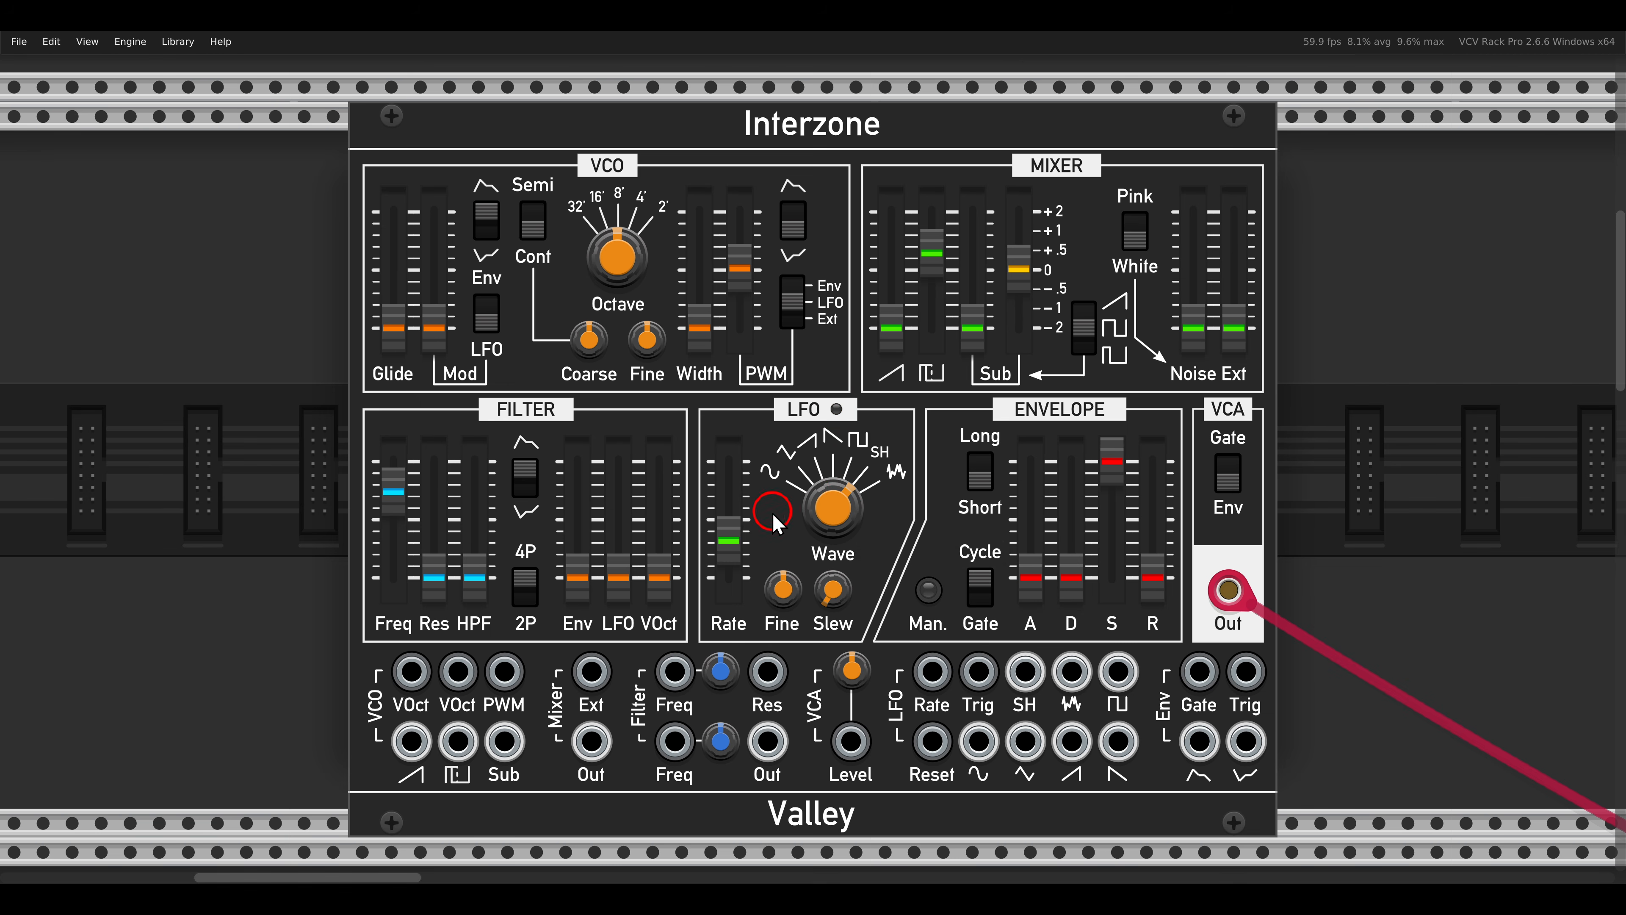
- Raise the LFO rate to 55%, switch its wave to noise, and vary the PWM depth, setting it to 0% and then 36%
drag(728, 540, 730, 525)
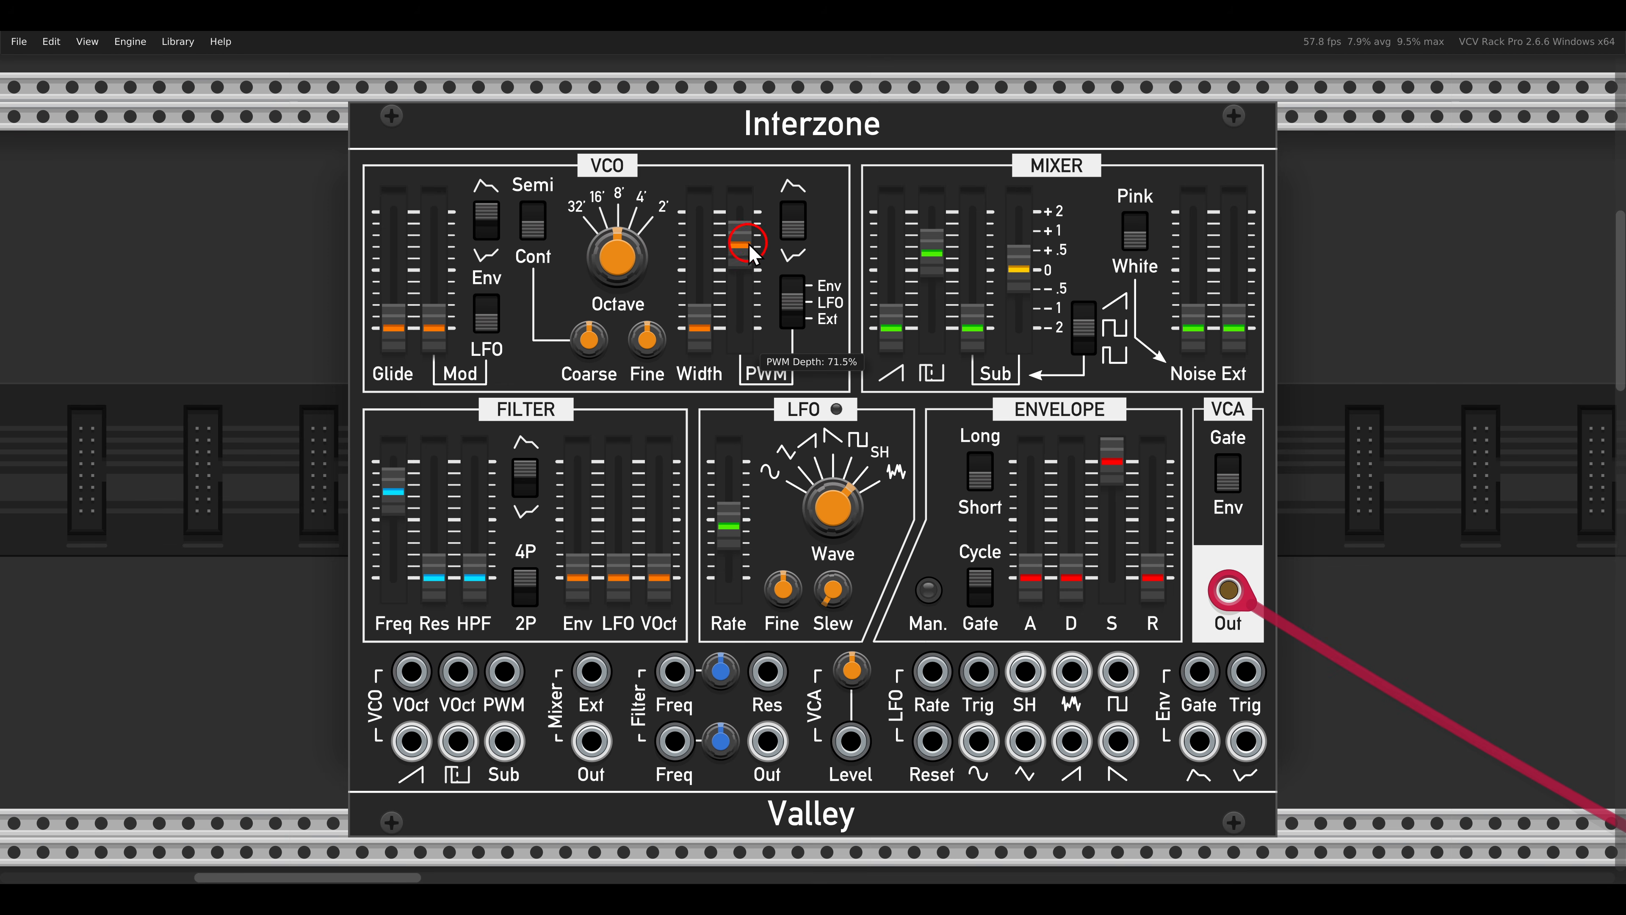
drag(721, 525, 722, 511)
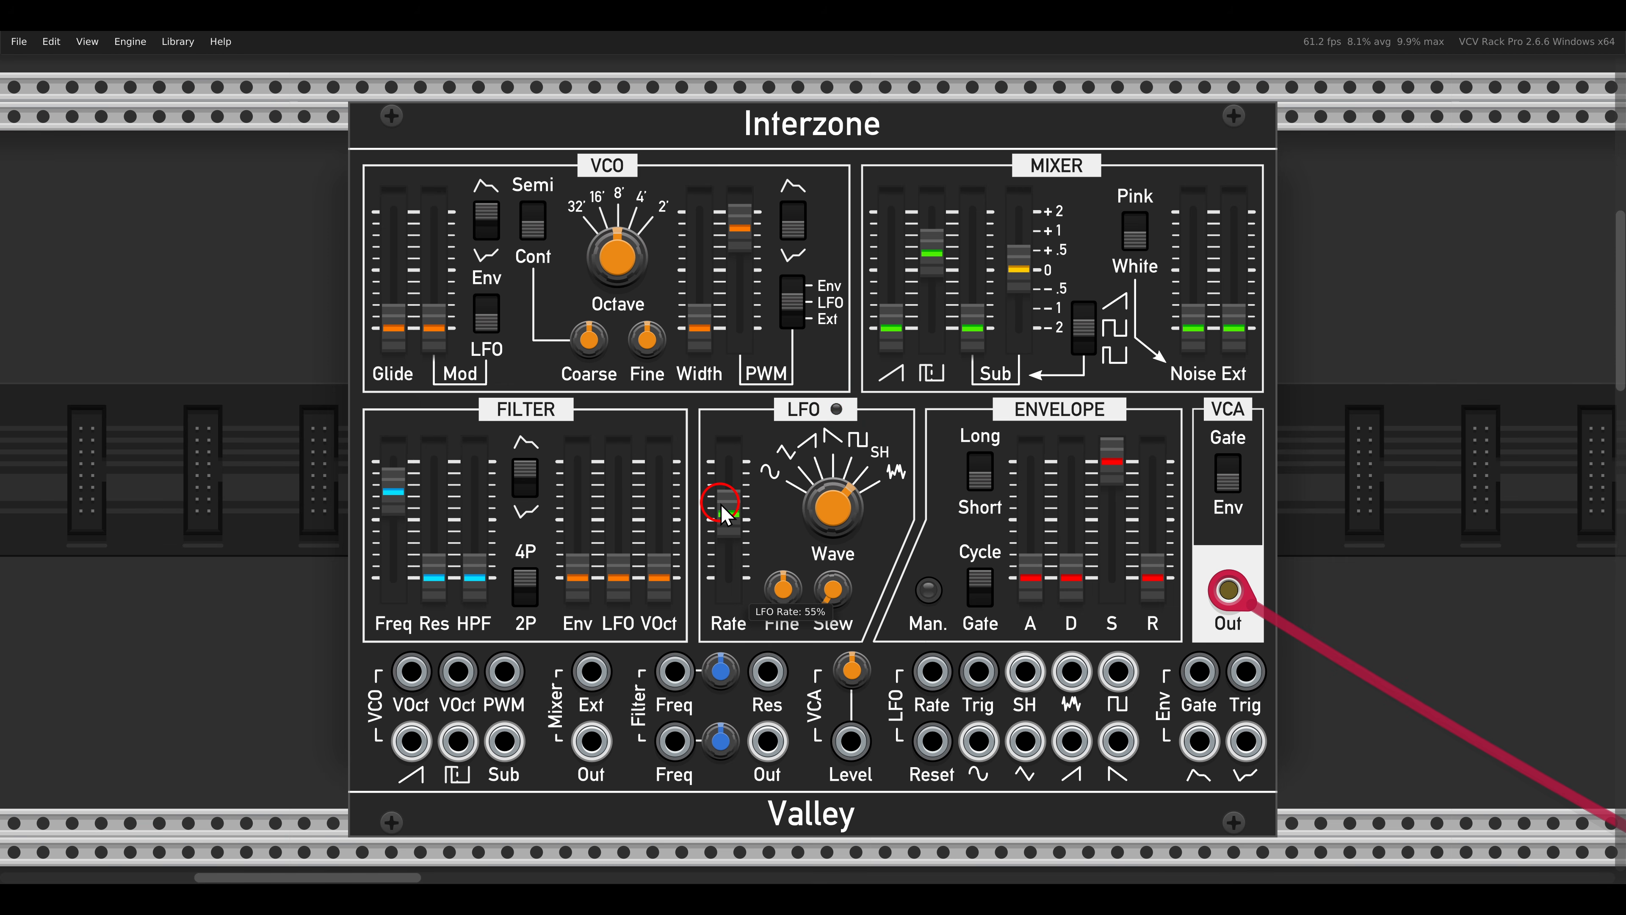
drag(839, 509, 837, 493)
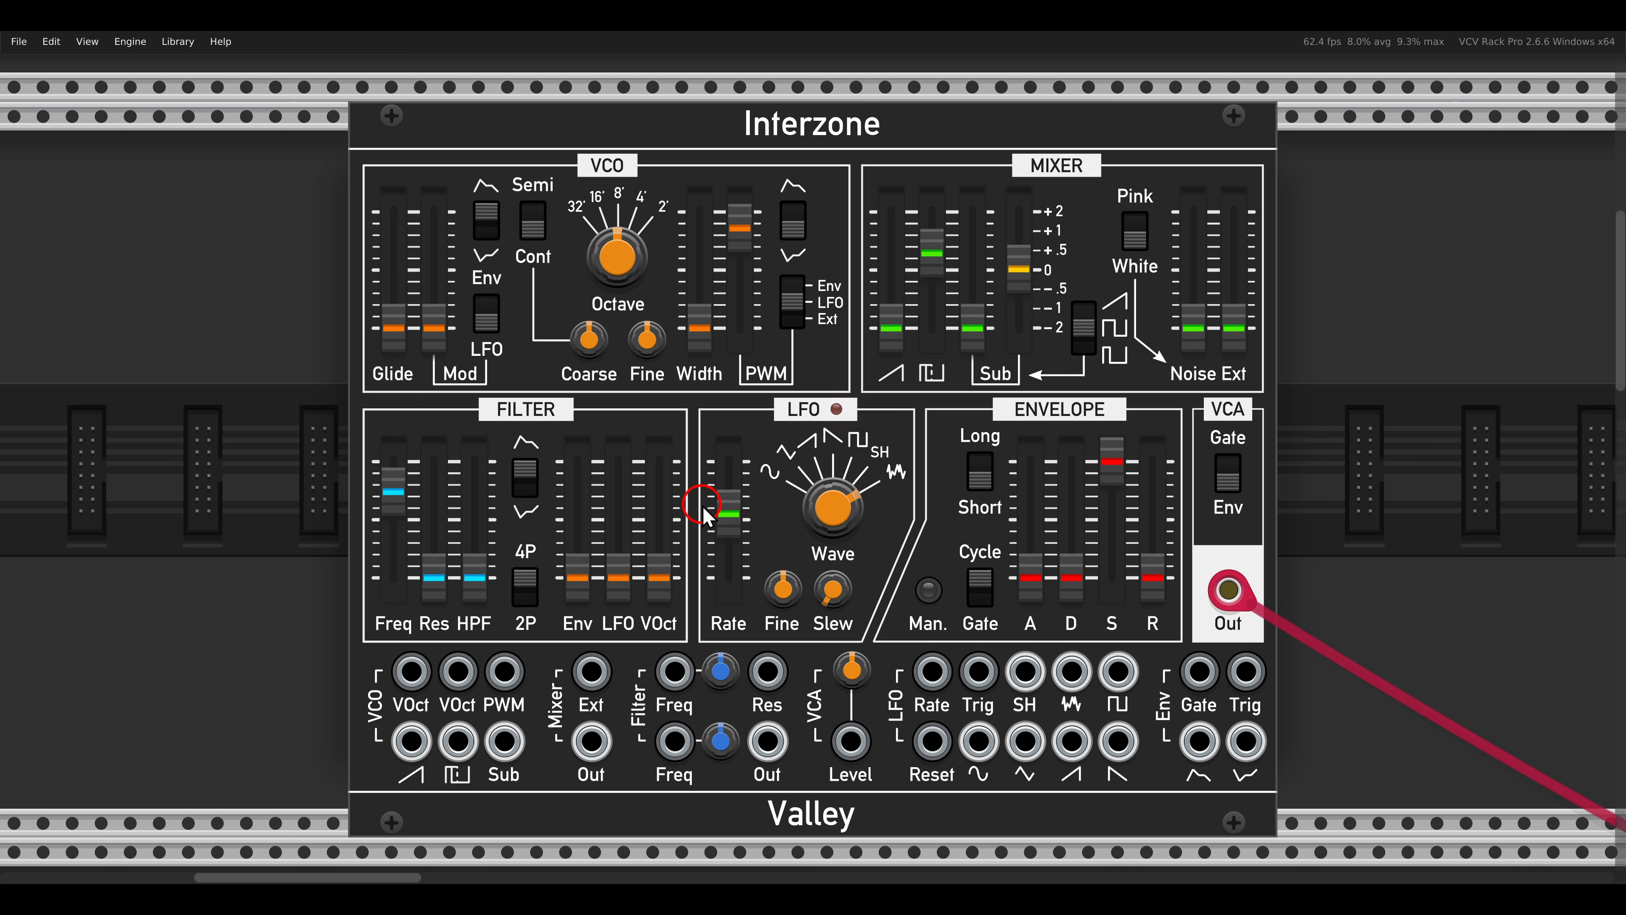
mouse_move(743, 482)
drag(743, 276, 746, 346)
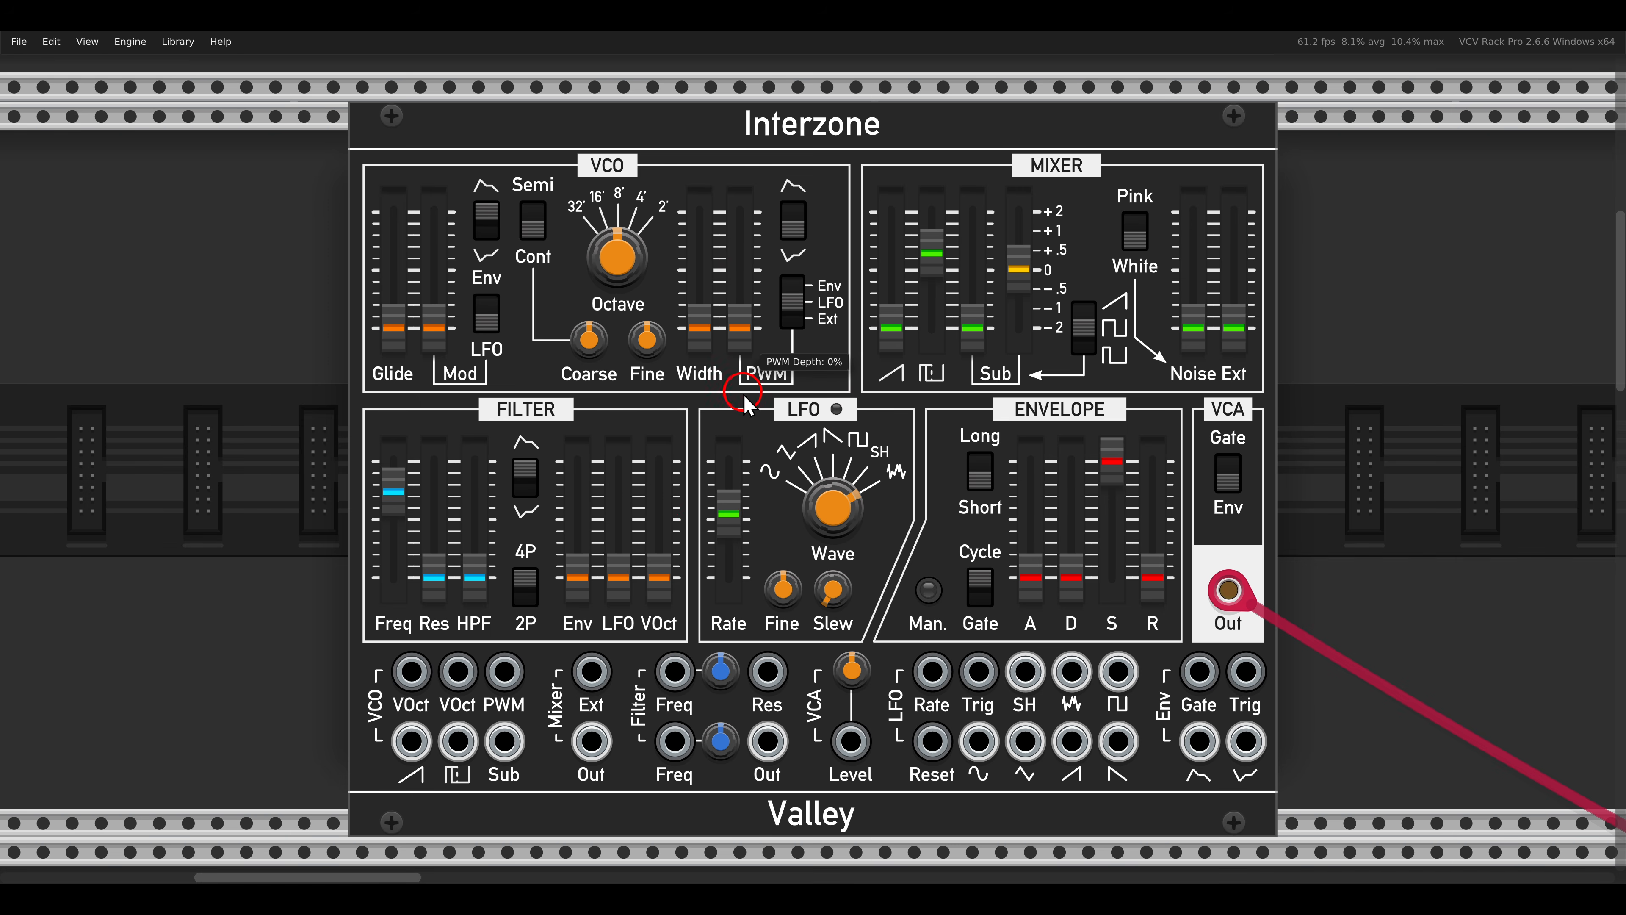
mouse_move(743, 276)
mouse_down()
mouse_move(744, 195)
mouse_move(751, 301)
mouse_up()
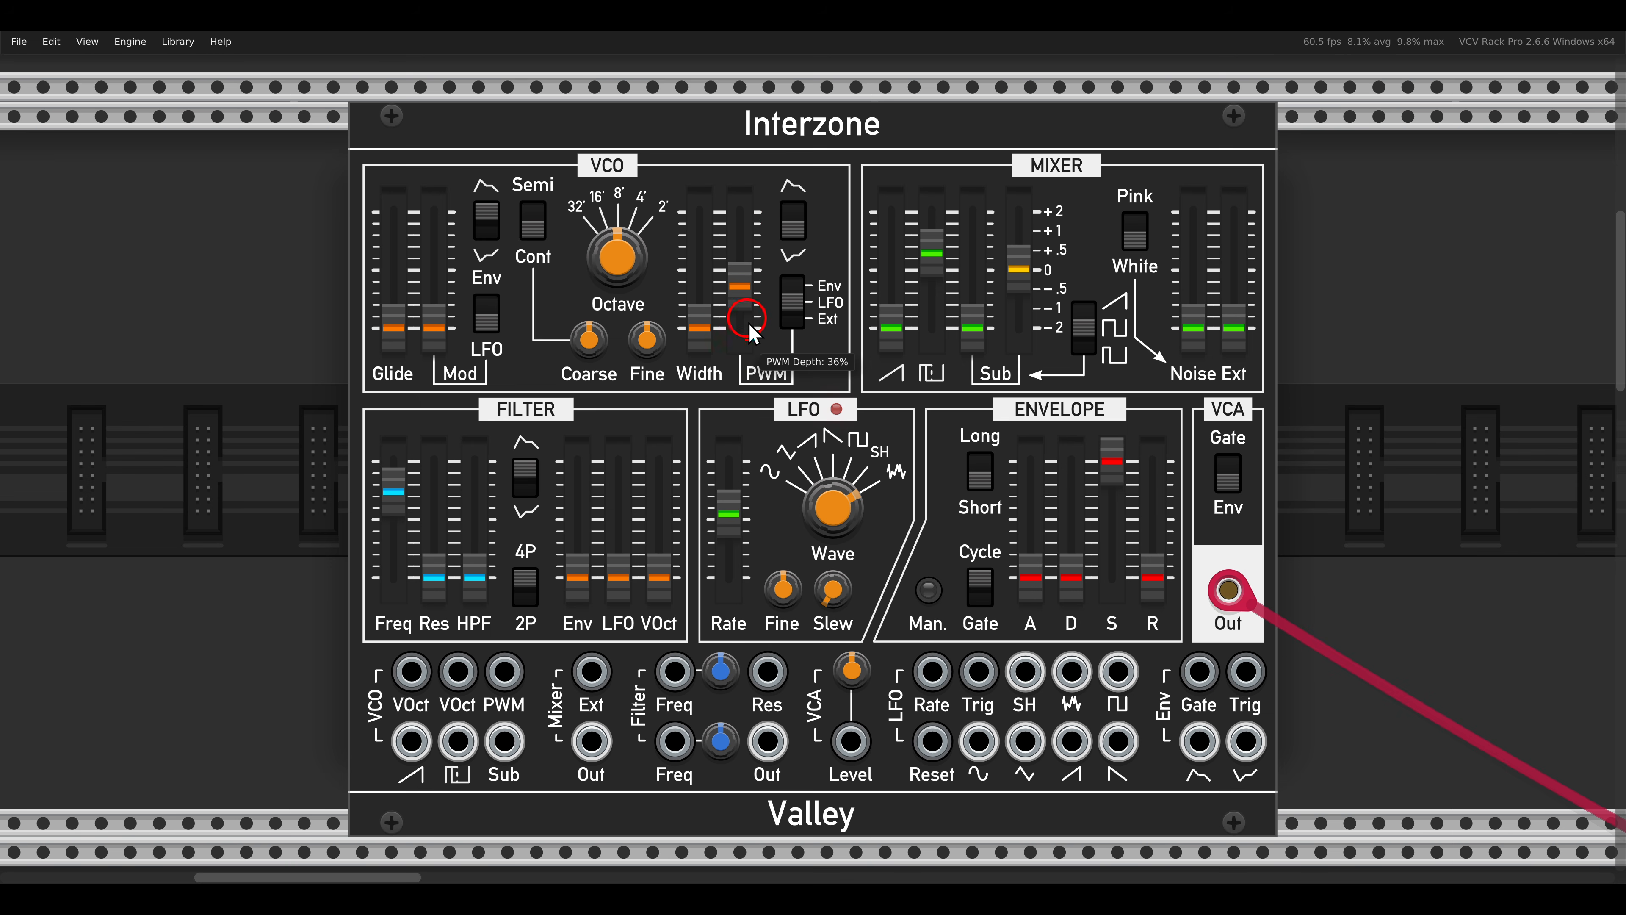
- Set the LFO rate to 43.5% with the sine wave and lower the PWM depth to 0%
drag(728, 513, 727, 527)
drag(835, 506, 840, 542)
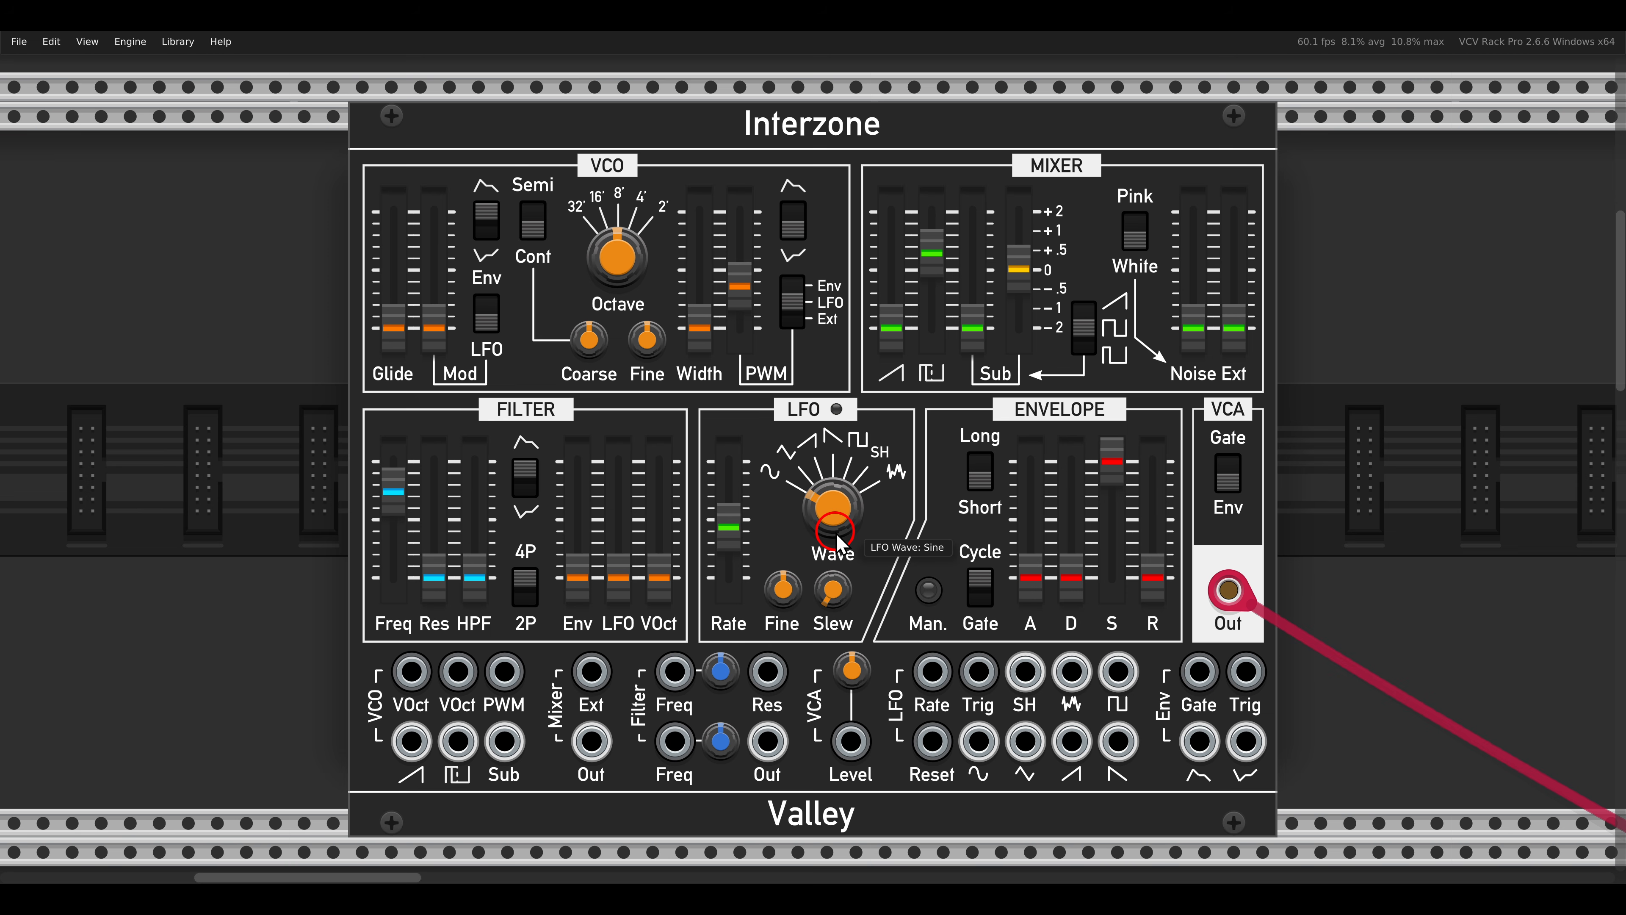
drag(742, 286, 736, 419)
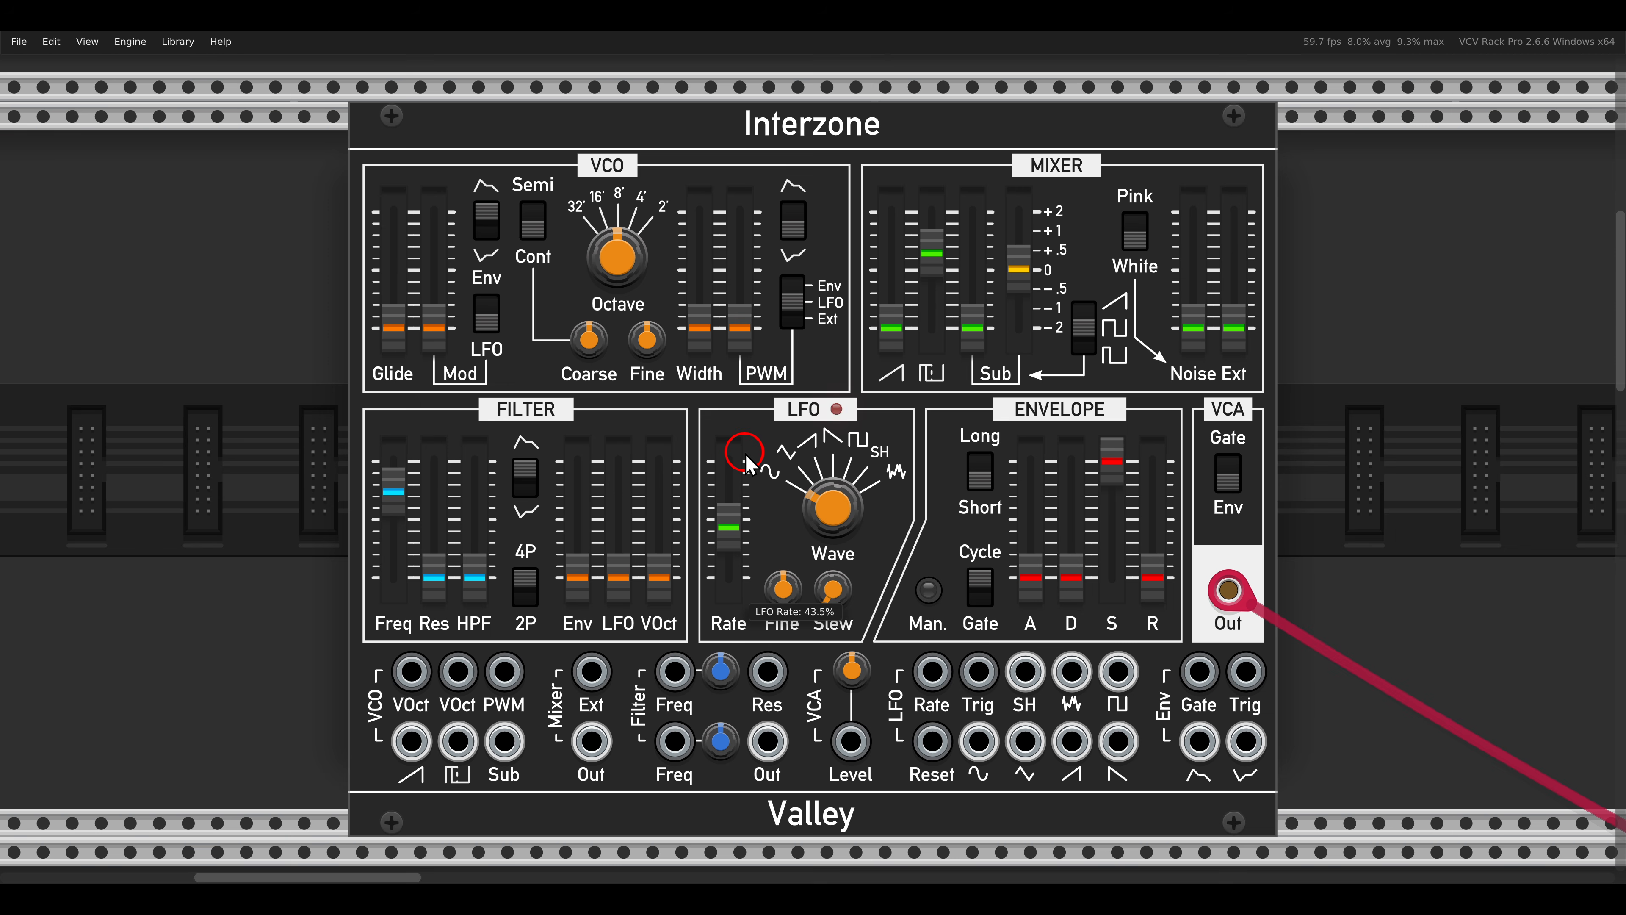
- Vary the VCO's LFO pitch modulation depth while raising the LFO rate to 53.5% and then 100%, leaving the depth just below mid-range
mouse_move(492, 353)
mouse_down()
mouse_move(442, 400)
mouse_move(494, 365)
mouse_move(435, 321)
mouse_move(435, 299)
mouse_up()
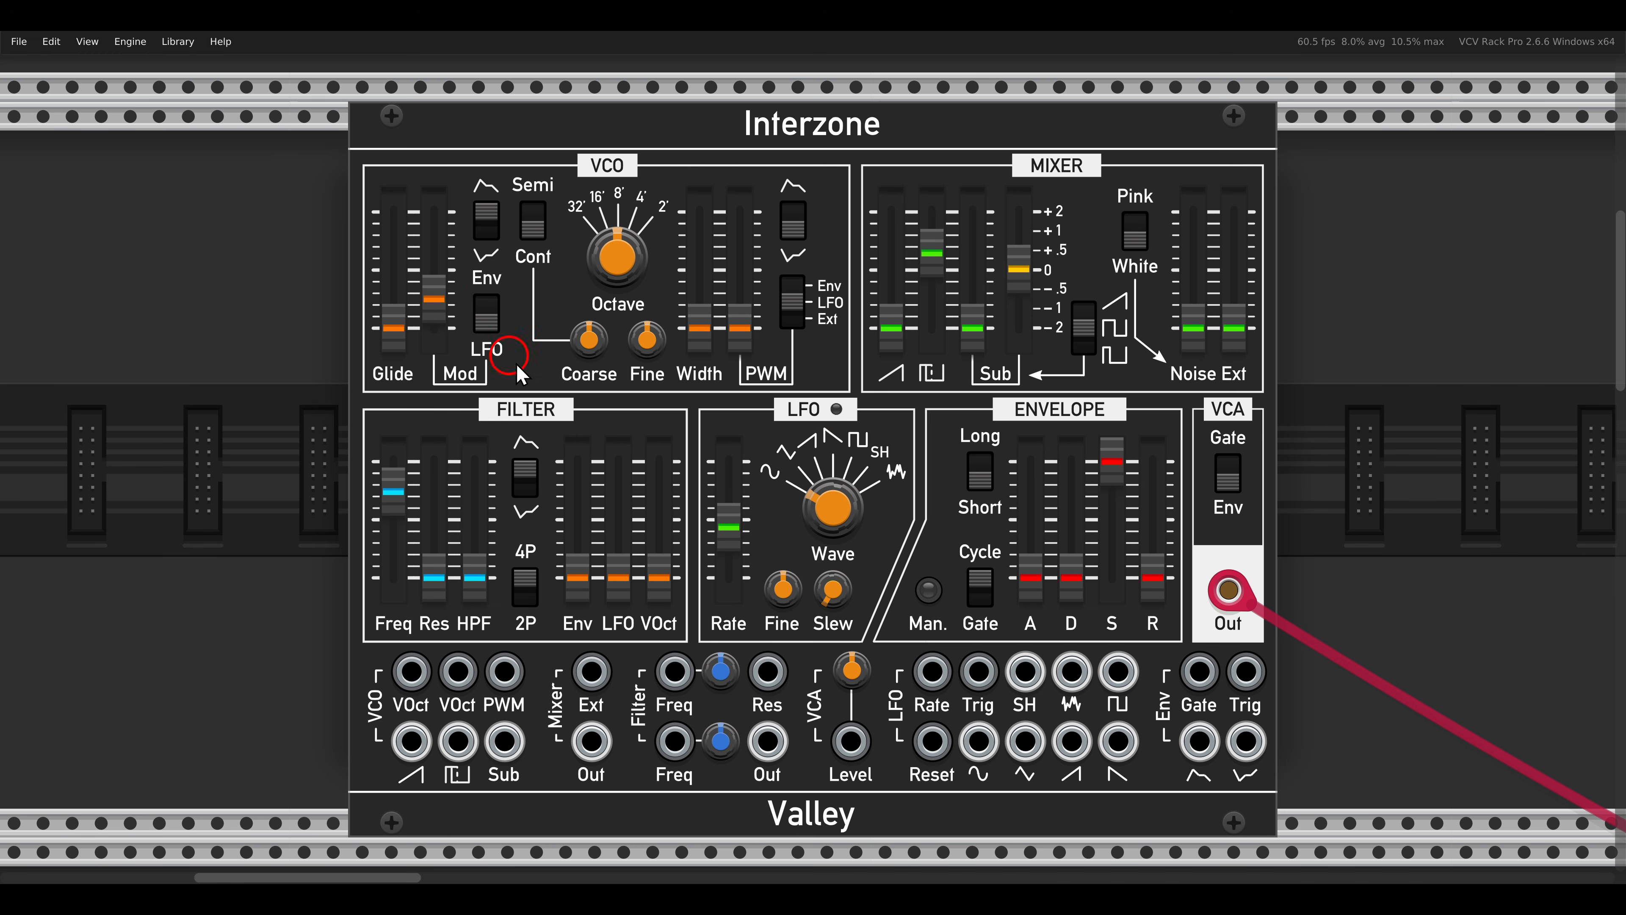
mouse_move(729, 527)
mouse_down()
mouse_move(716, 494)
mouse_move(718, 509)
mouse_up()
drag(435, 324, 444, 240)
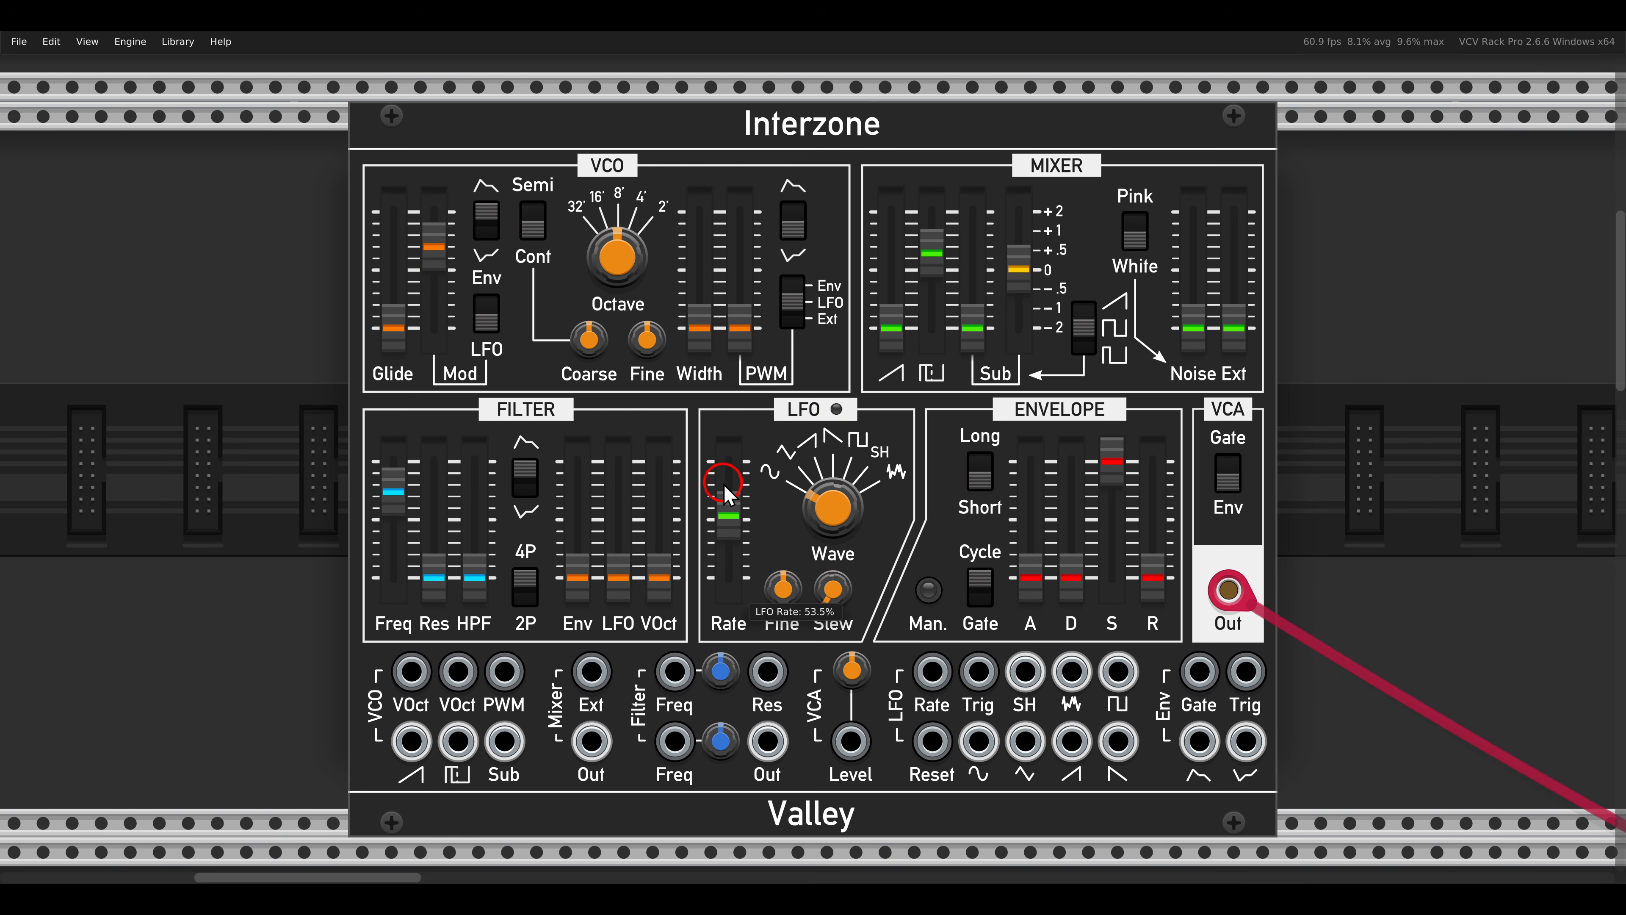
drag(729, 516, 666, 422)
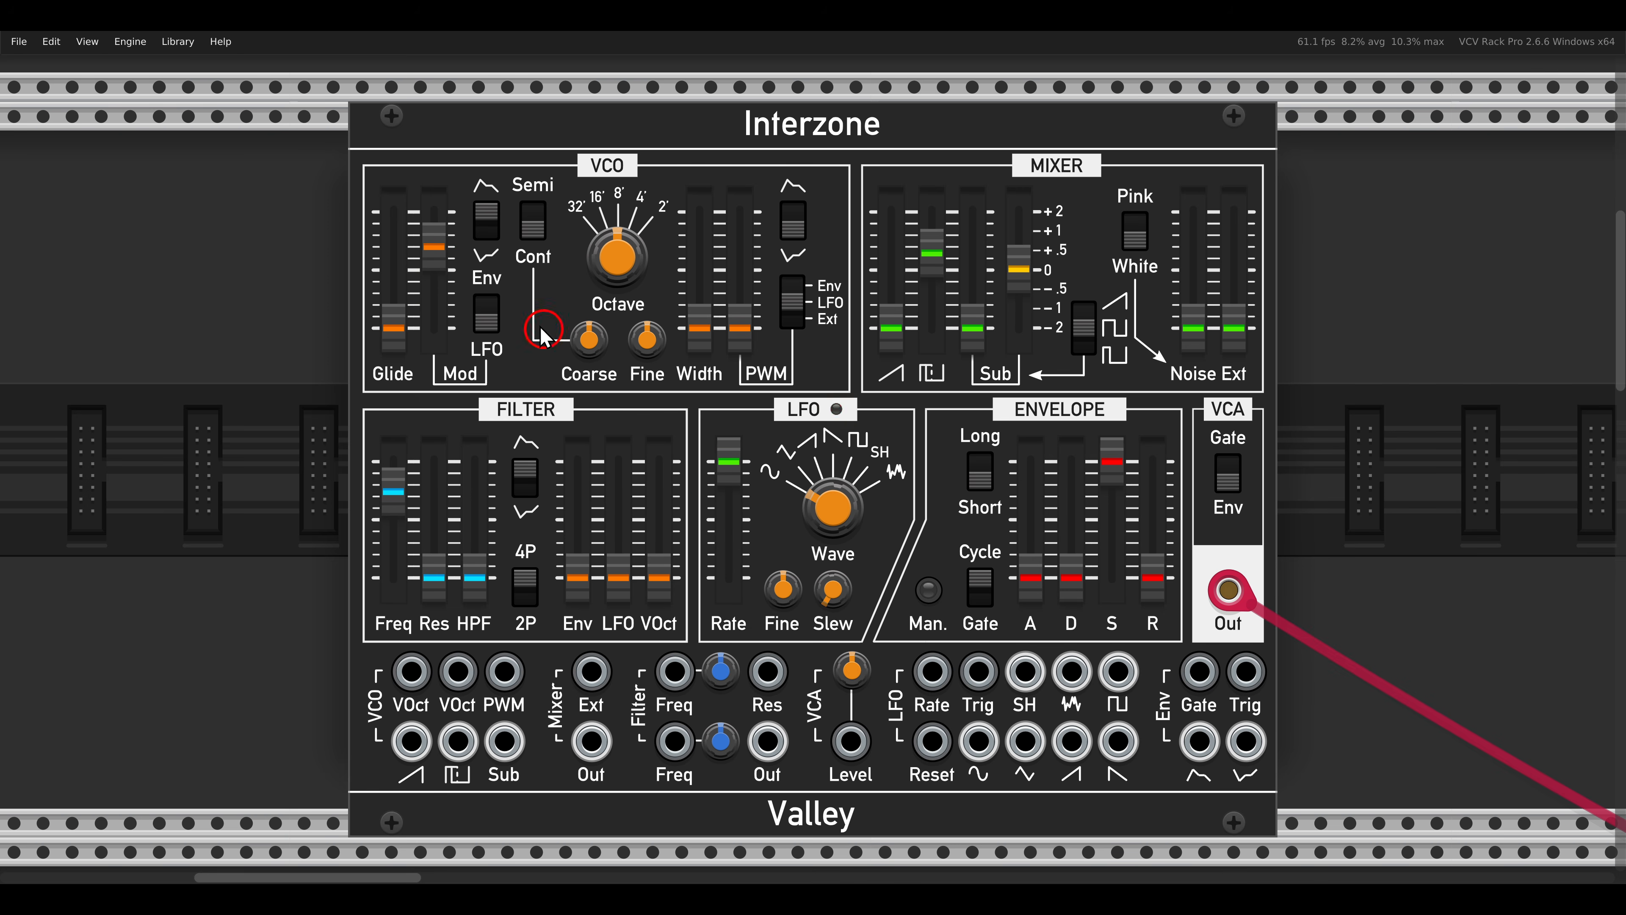
drag(441, 242, 481, 283)
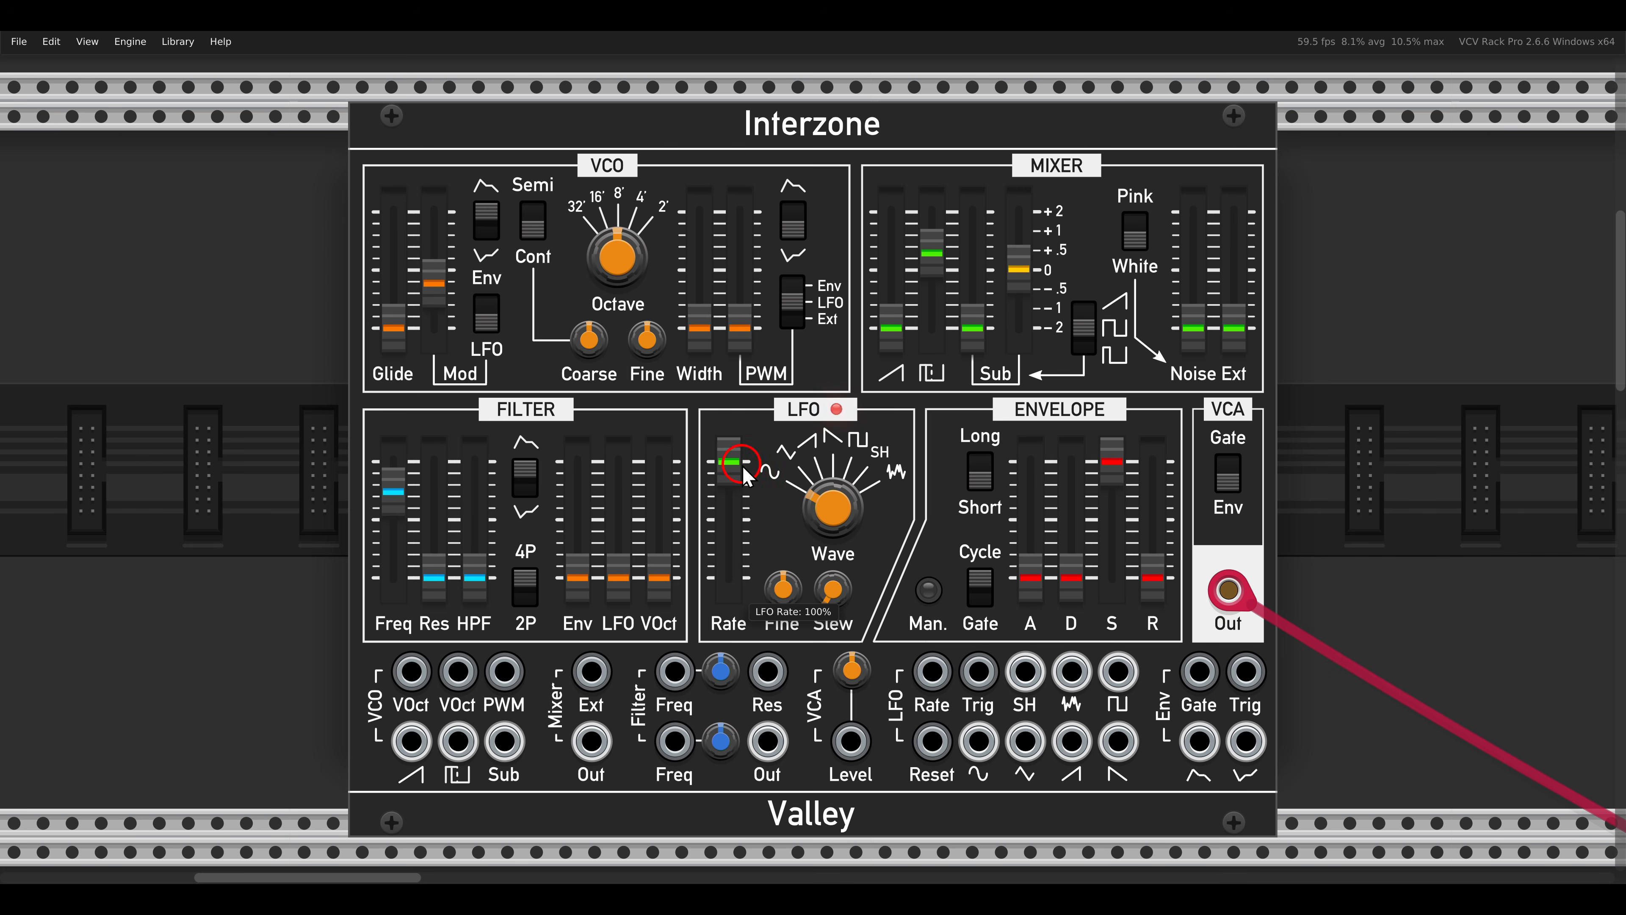
- Lower the LFO rate to just below mid-range, select the sample and hold (SH) wave, and raise the LFO slew to about 60%
click(728, 462)
drag(732, 514, 729, 546)
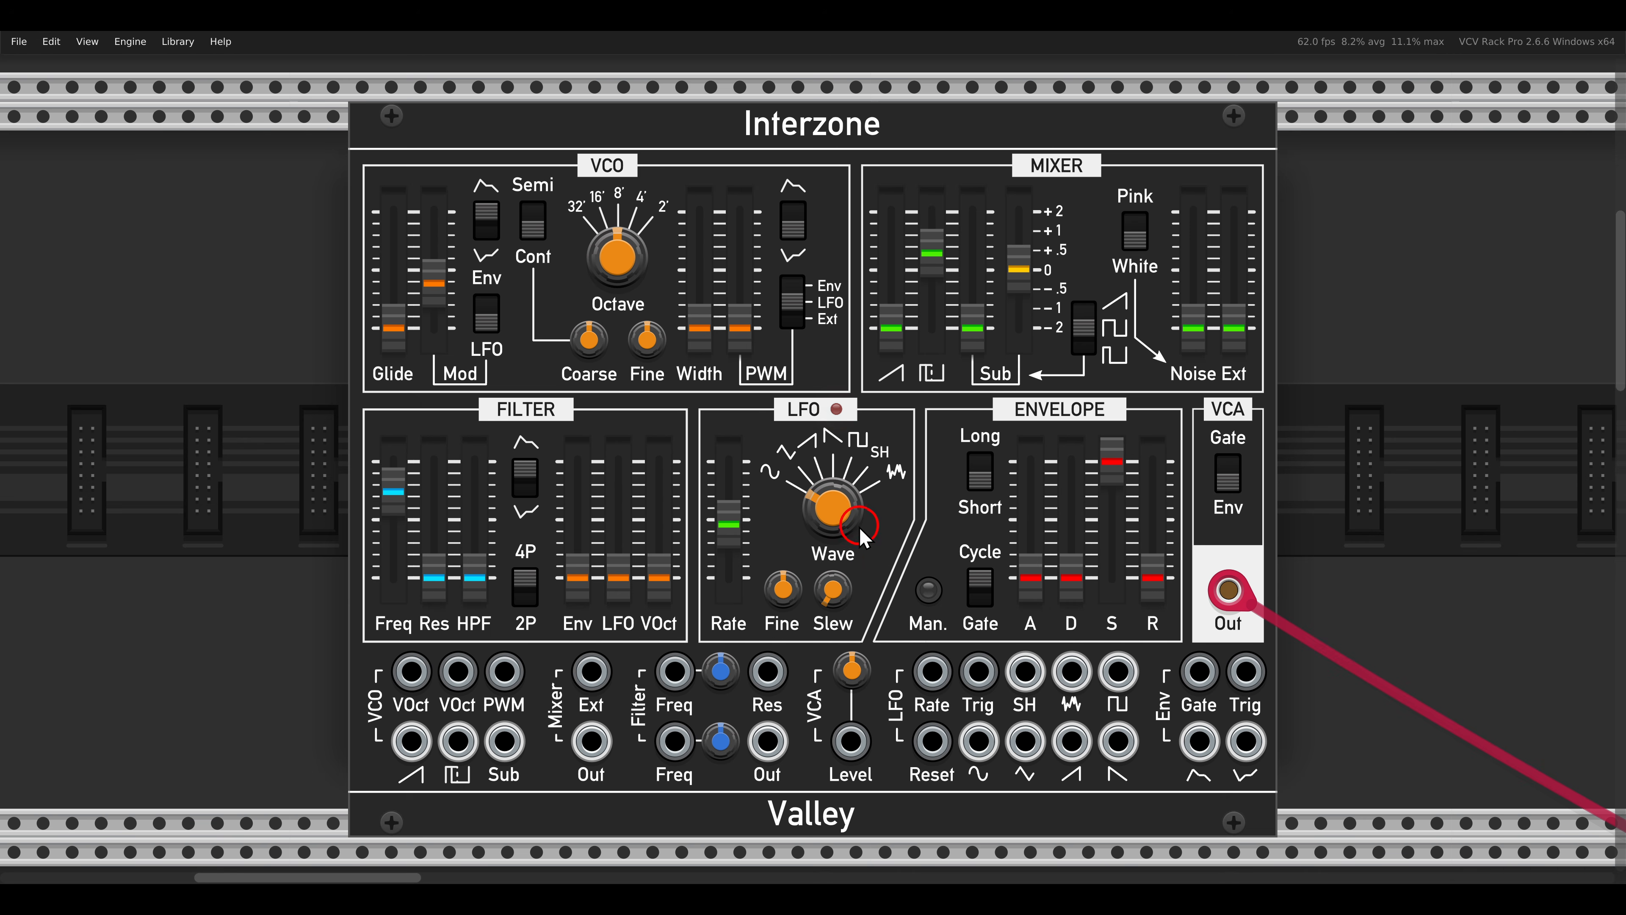
drag(832, 506, 835, 413)
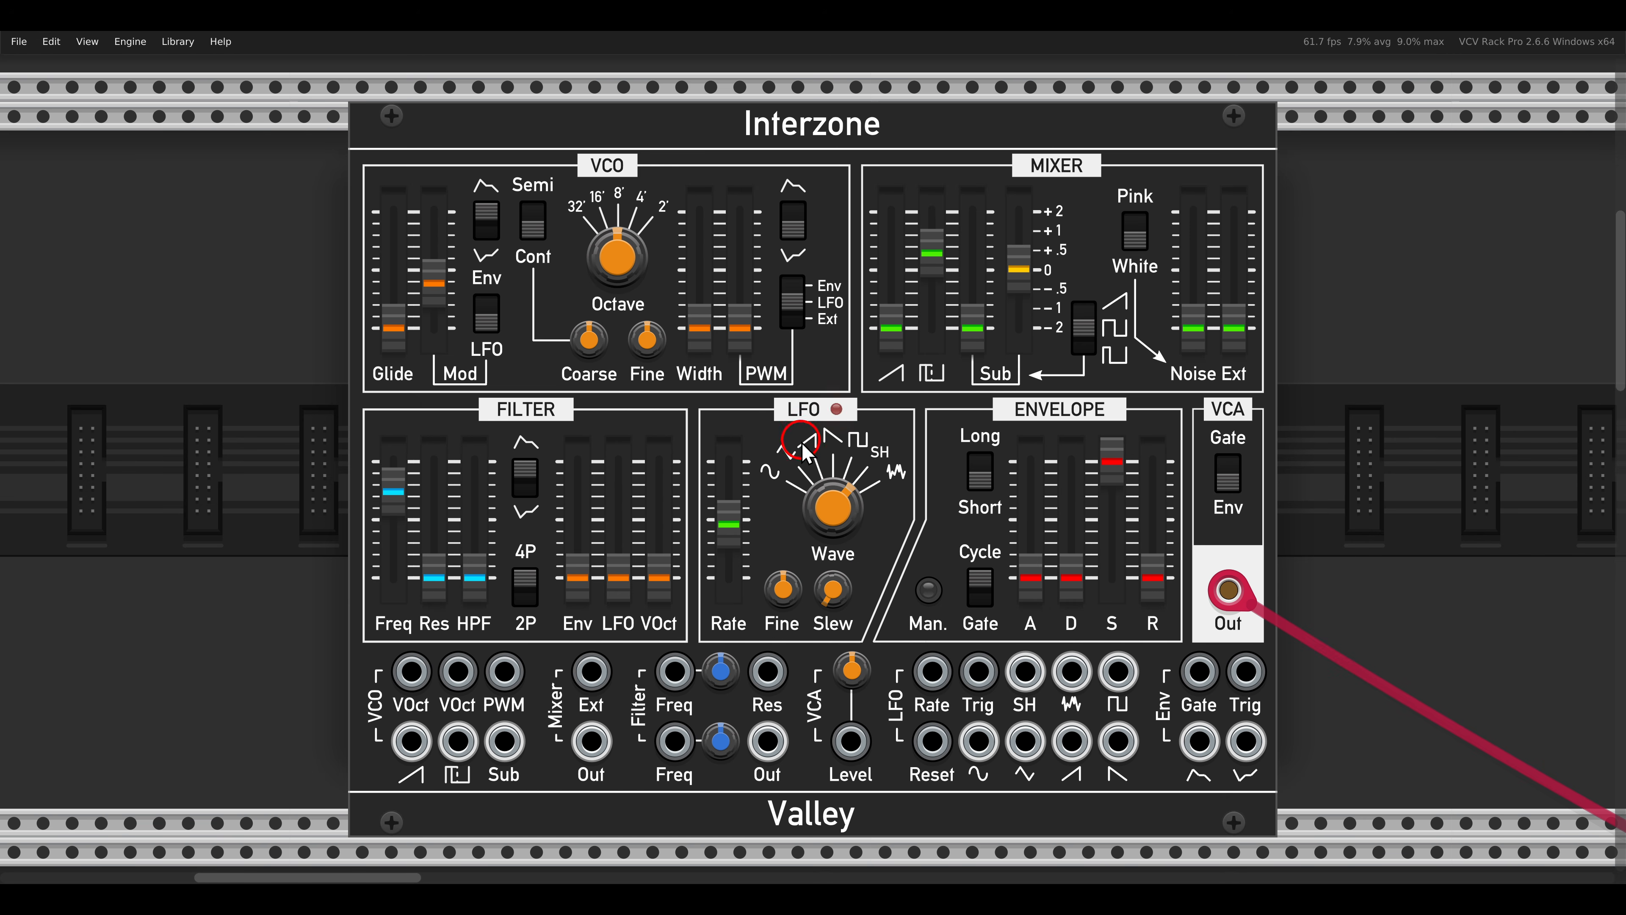
drag(839, 591, 808, 428)
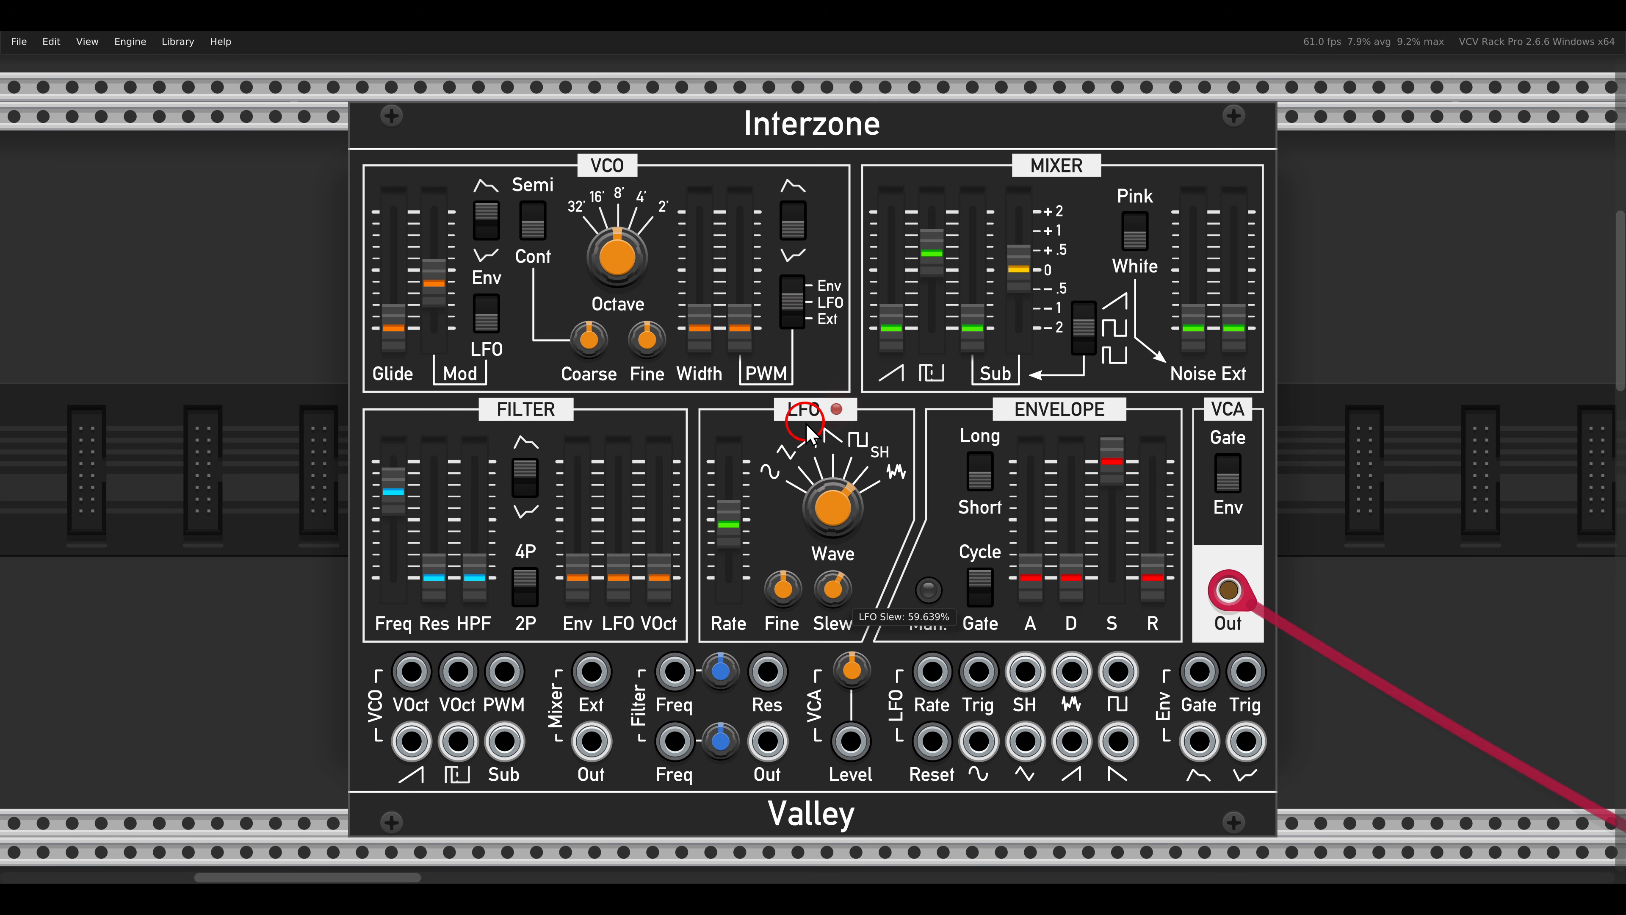
- Reset the LFO slew to zero and its wave to sine, and lower the VCO modulation depth and pulse wave level to zero
drag(808, 428, 826, 621)
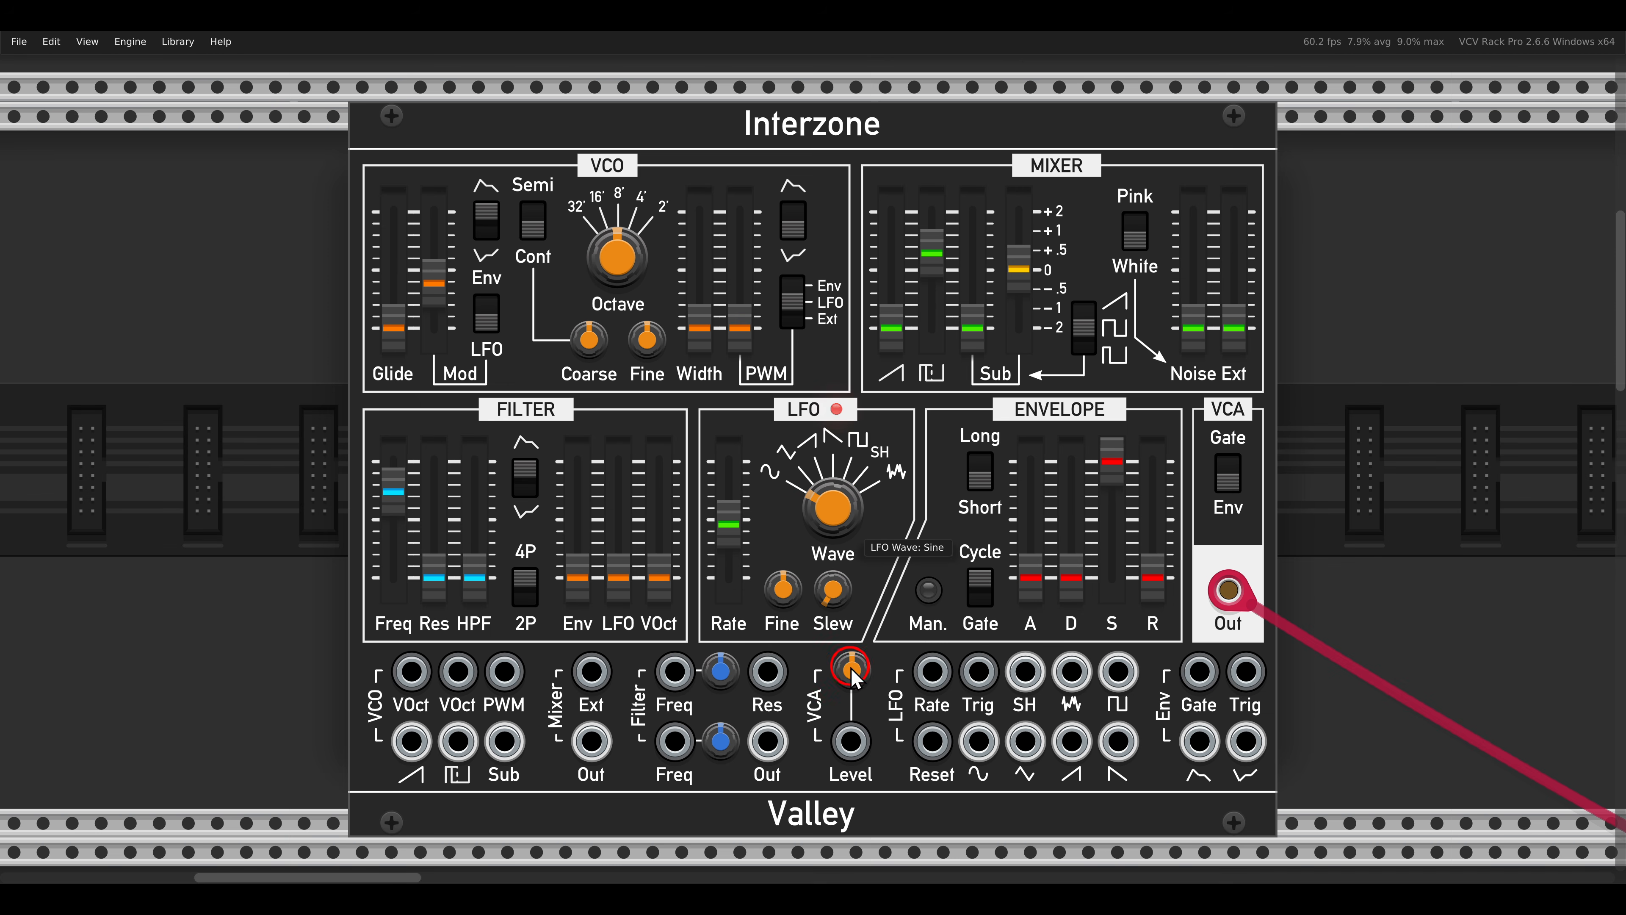
drag(446, 304, 435, 416)
drag(929, 265, 933, 477)
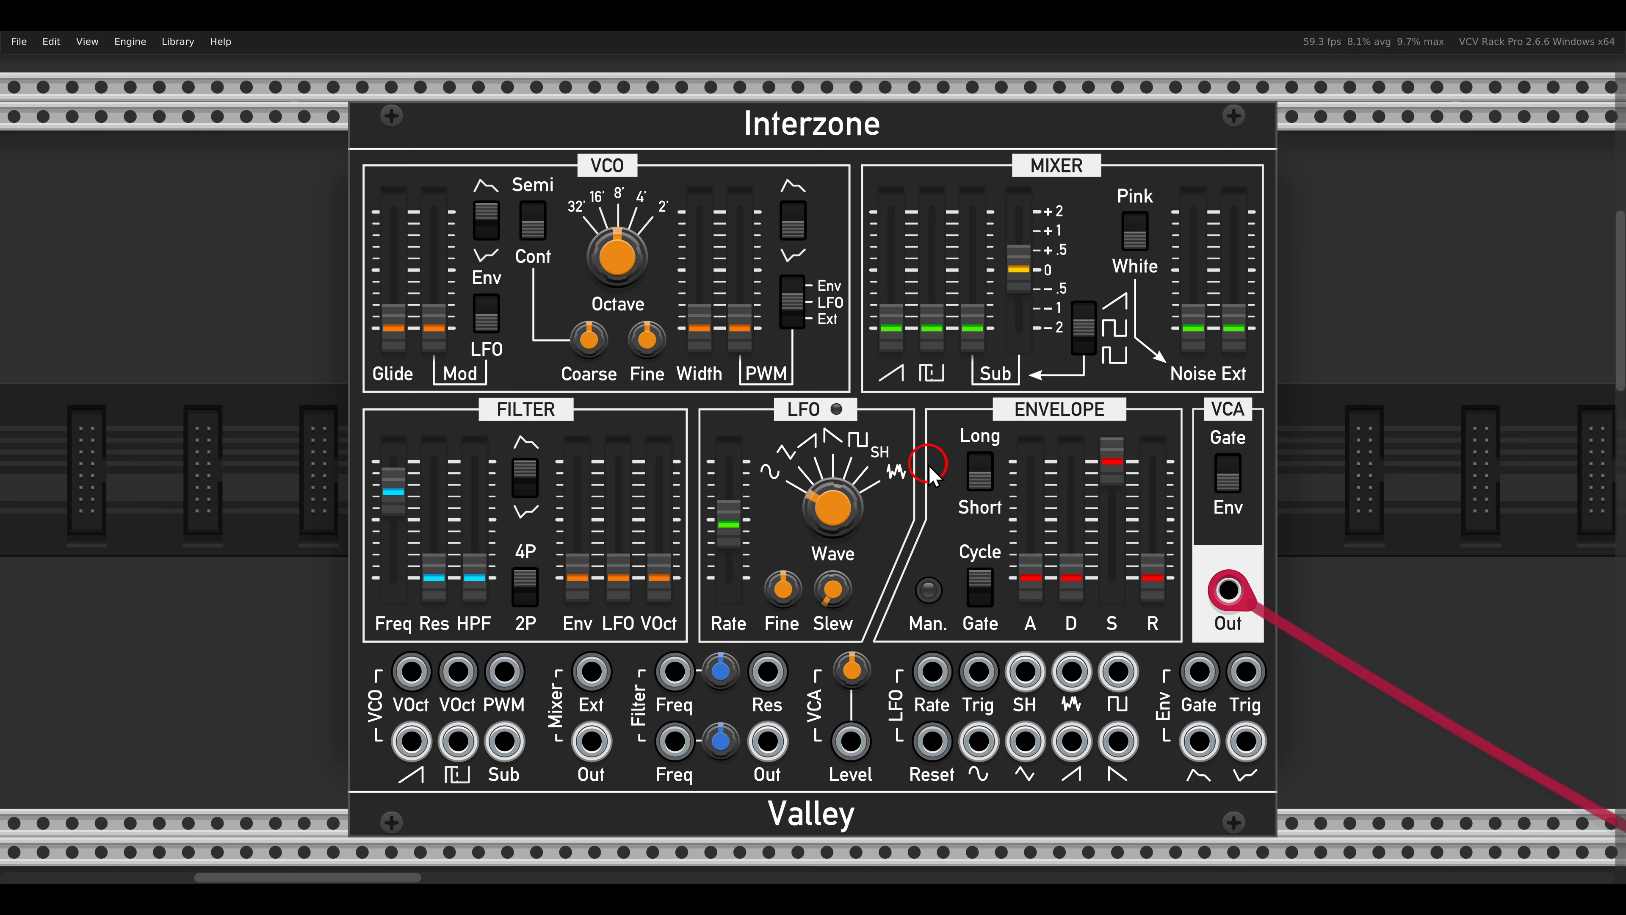
drag(934, 477, 933, 478)
- Patch the LFO's sine output to the mixer's Ext input, and raise the pulse wave level to 49.5% and the external level to about a quarter
drag(978, 741, 602, 657)
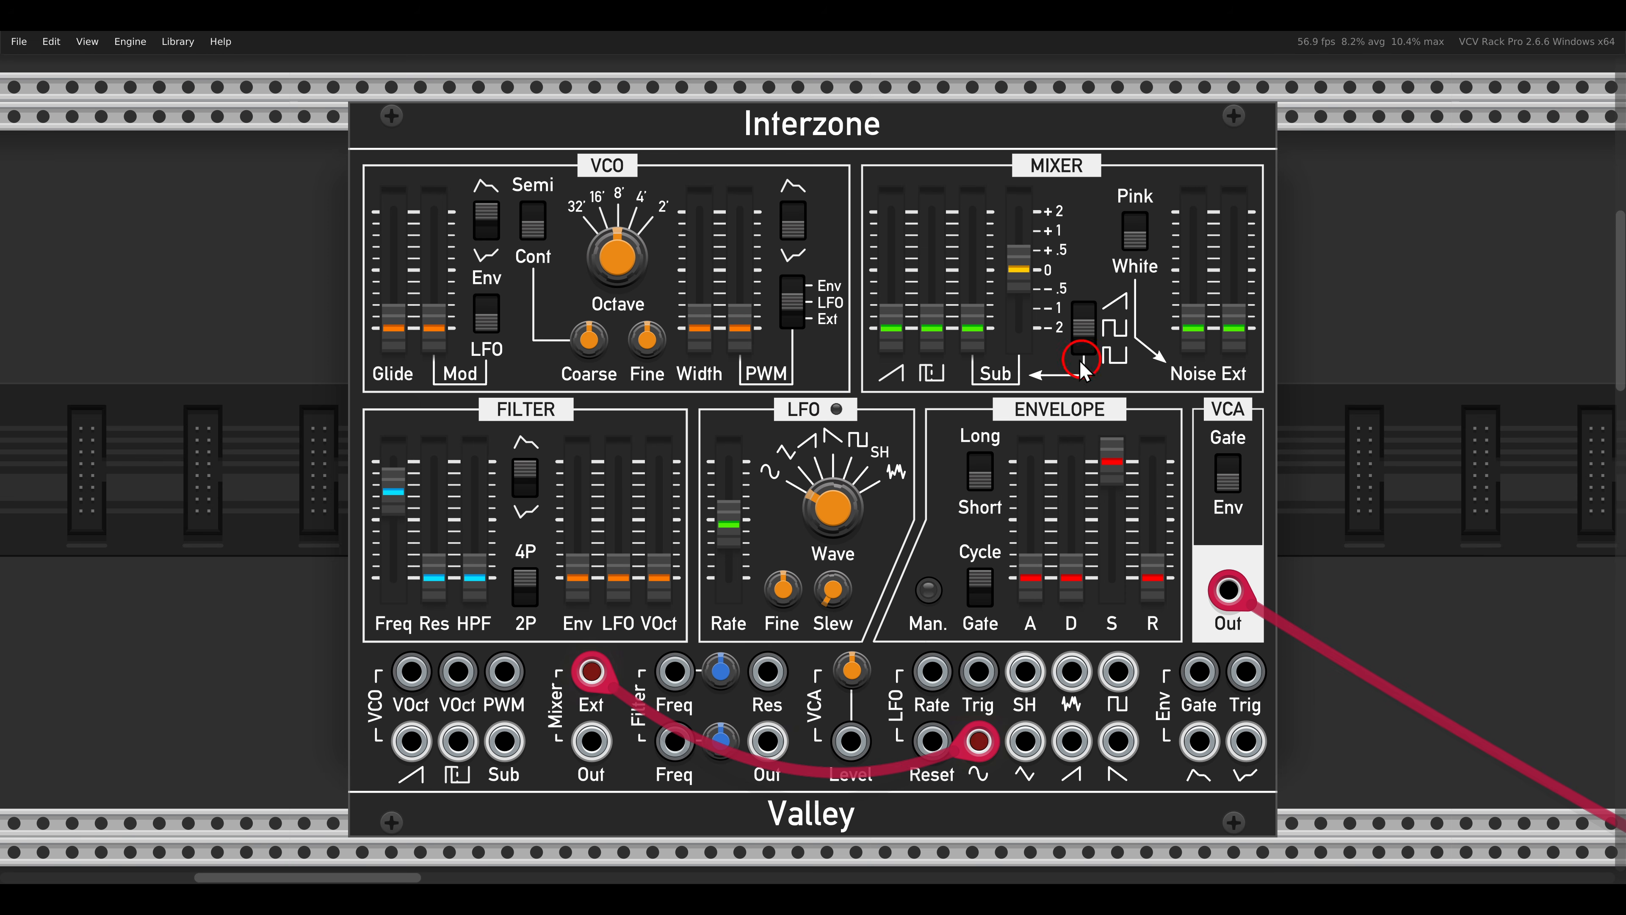
drag(932, 328, 949, 260)
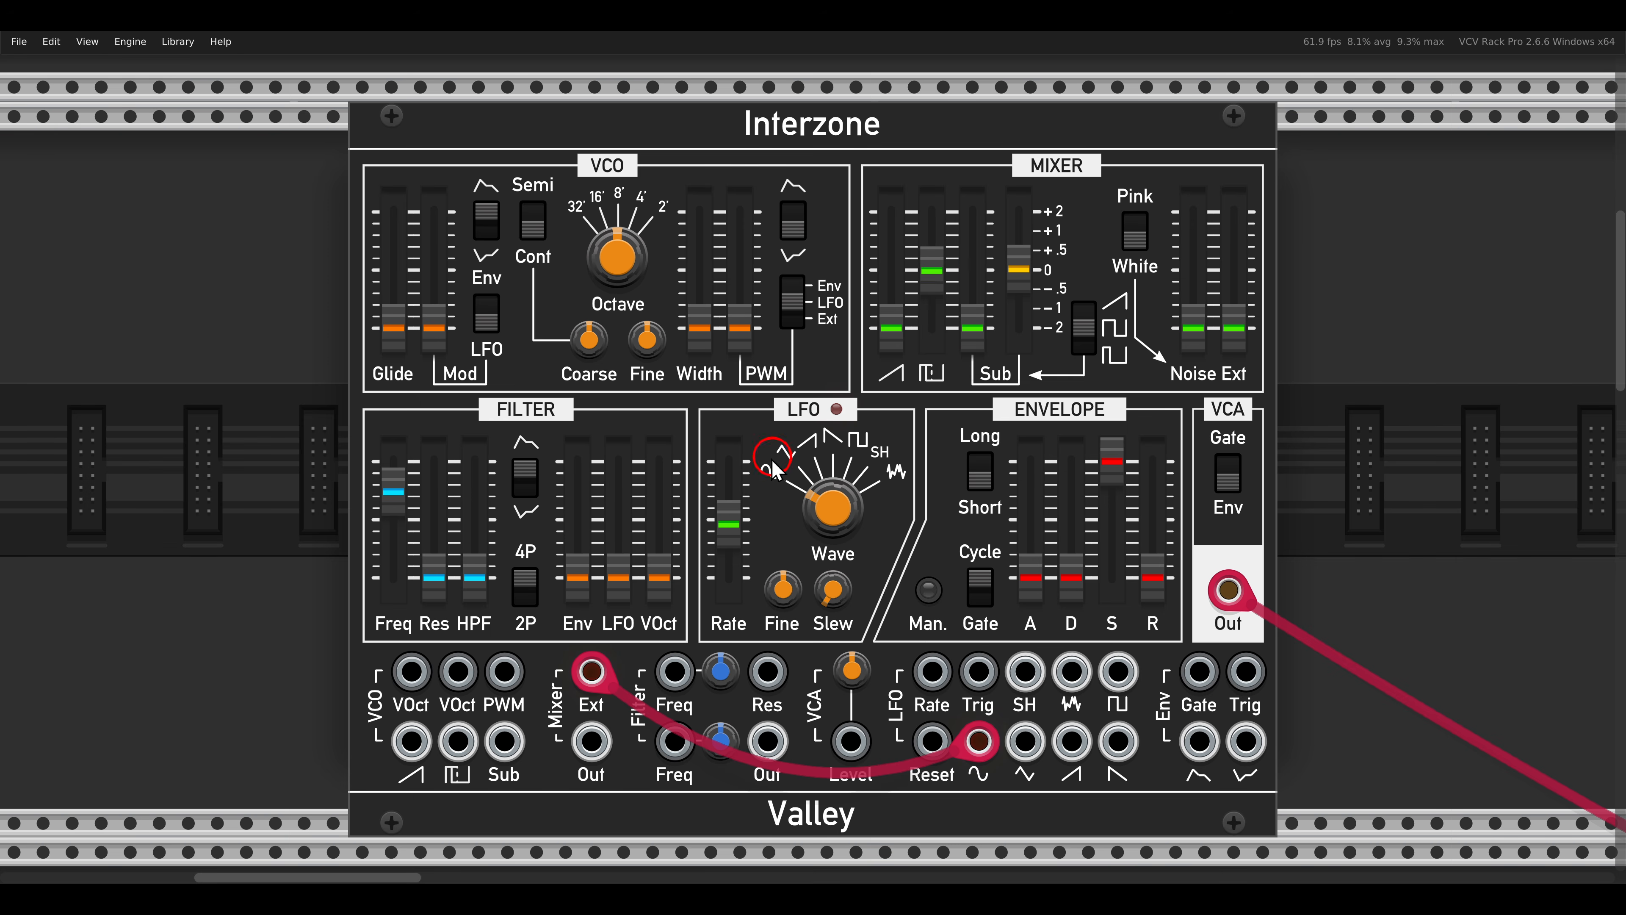
click(1227, 327)
drag(1230, 335, 1213, 280)
- Raise the LFO rate to near maximum
click(735, 531)
drag(735, 512, 700, 434)
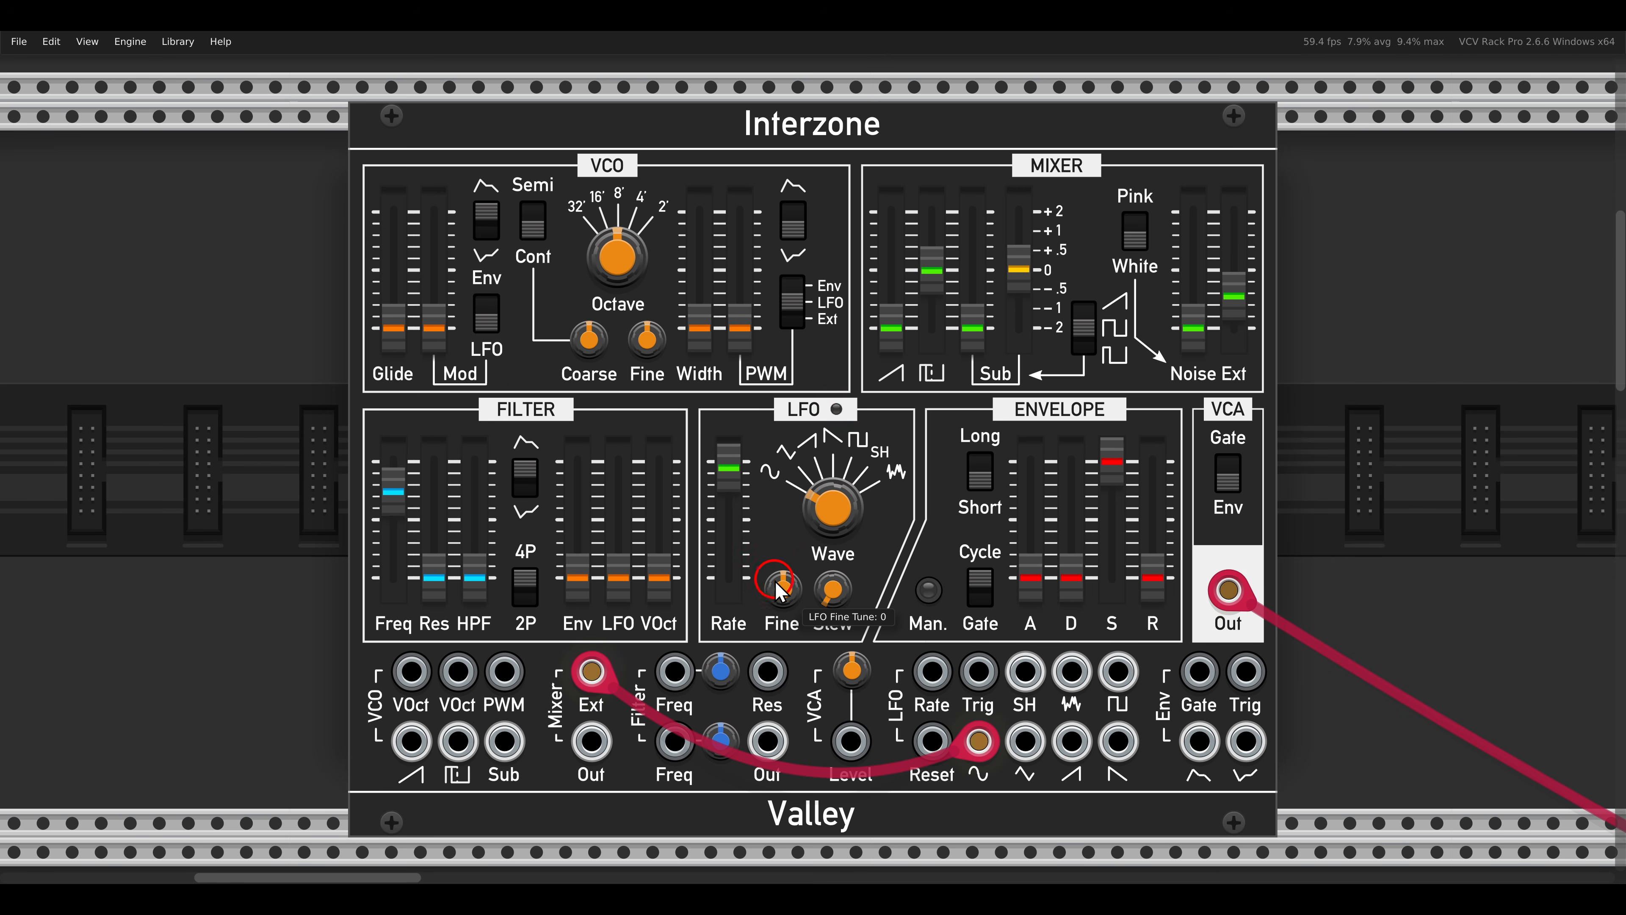
mouse_move(784, 586)
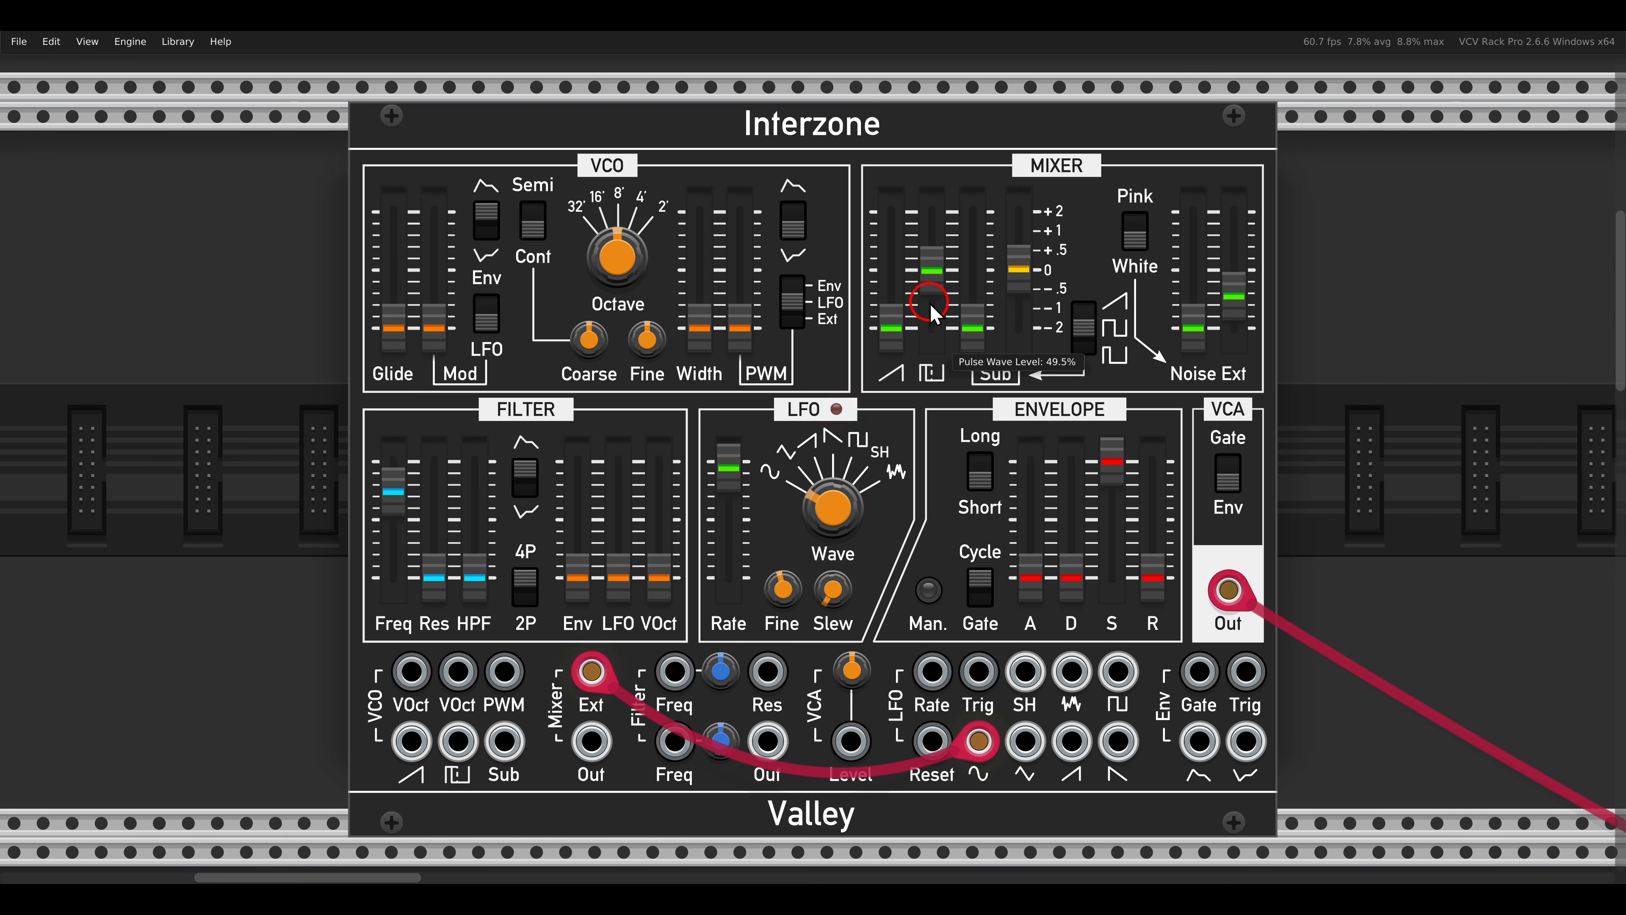
- Adjust the mixer's pulse wave level, and lower both the external input and pulse wave levels to zero
drag(930, 306, 930, 286)
drag(1238, 297, 1236, 423)
drag(932, 263, 942, 376)
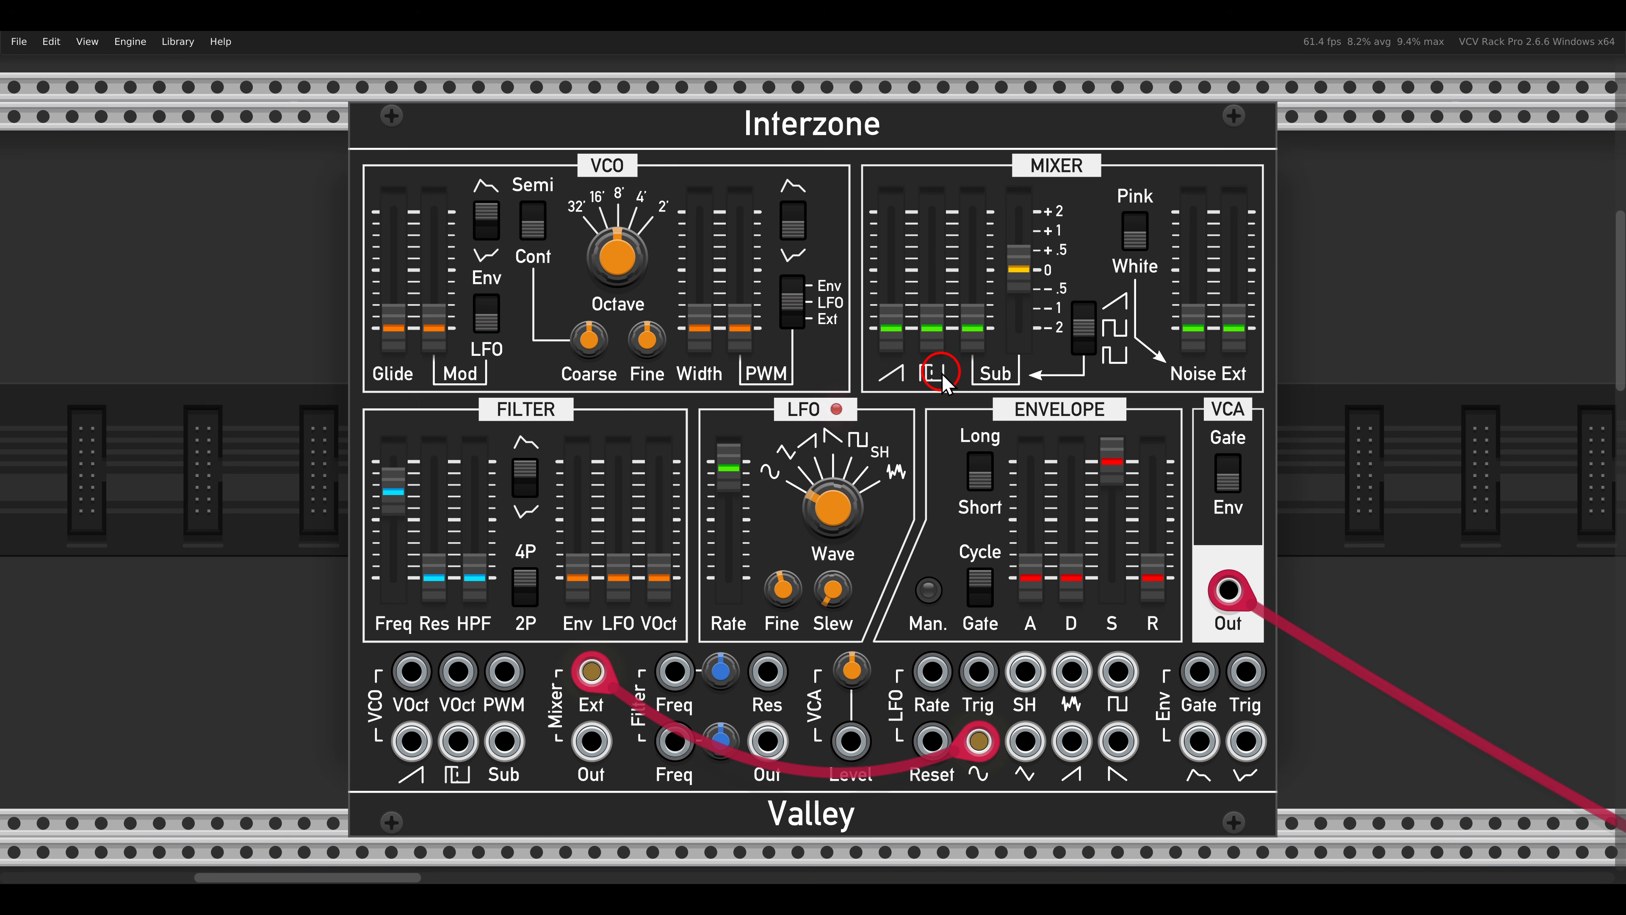
- Patch the PUSH module's Trig output to the LFO's Reset input and fire repeated triggers to restart the sine wave on the scope
scroll(942, 377, down, 5)
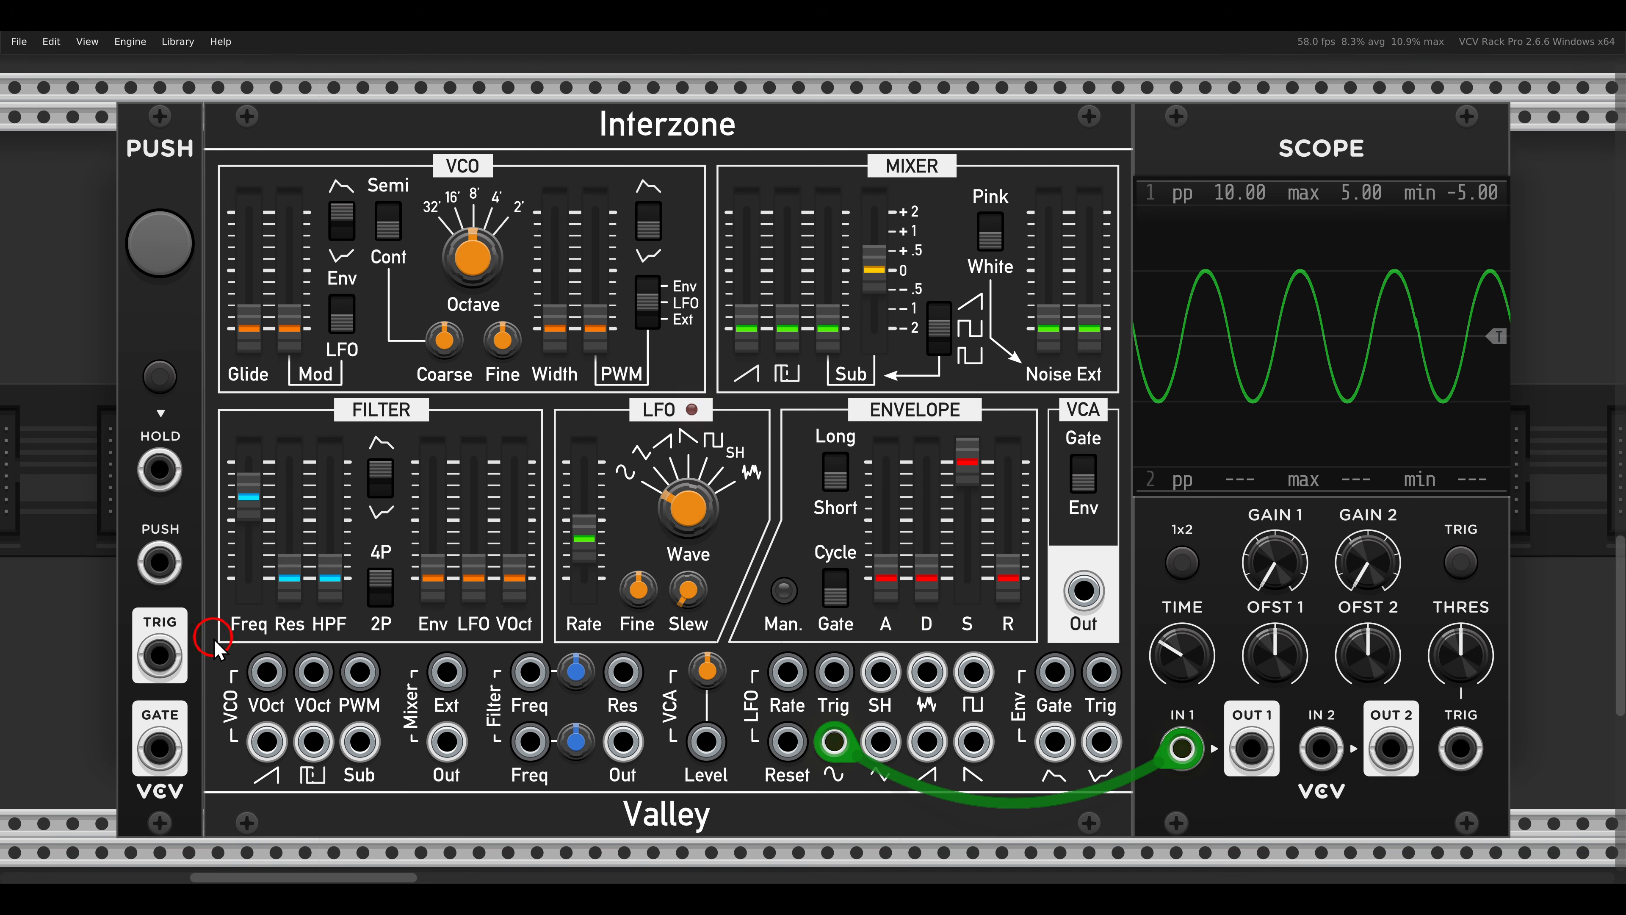
drag(159, 655, 786, 743)
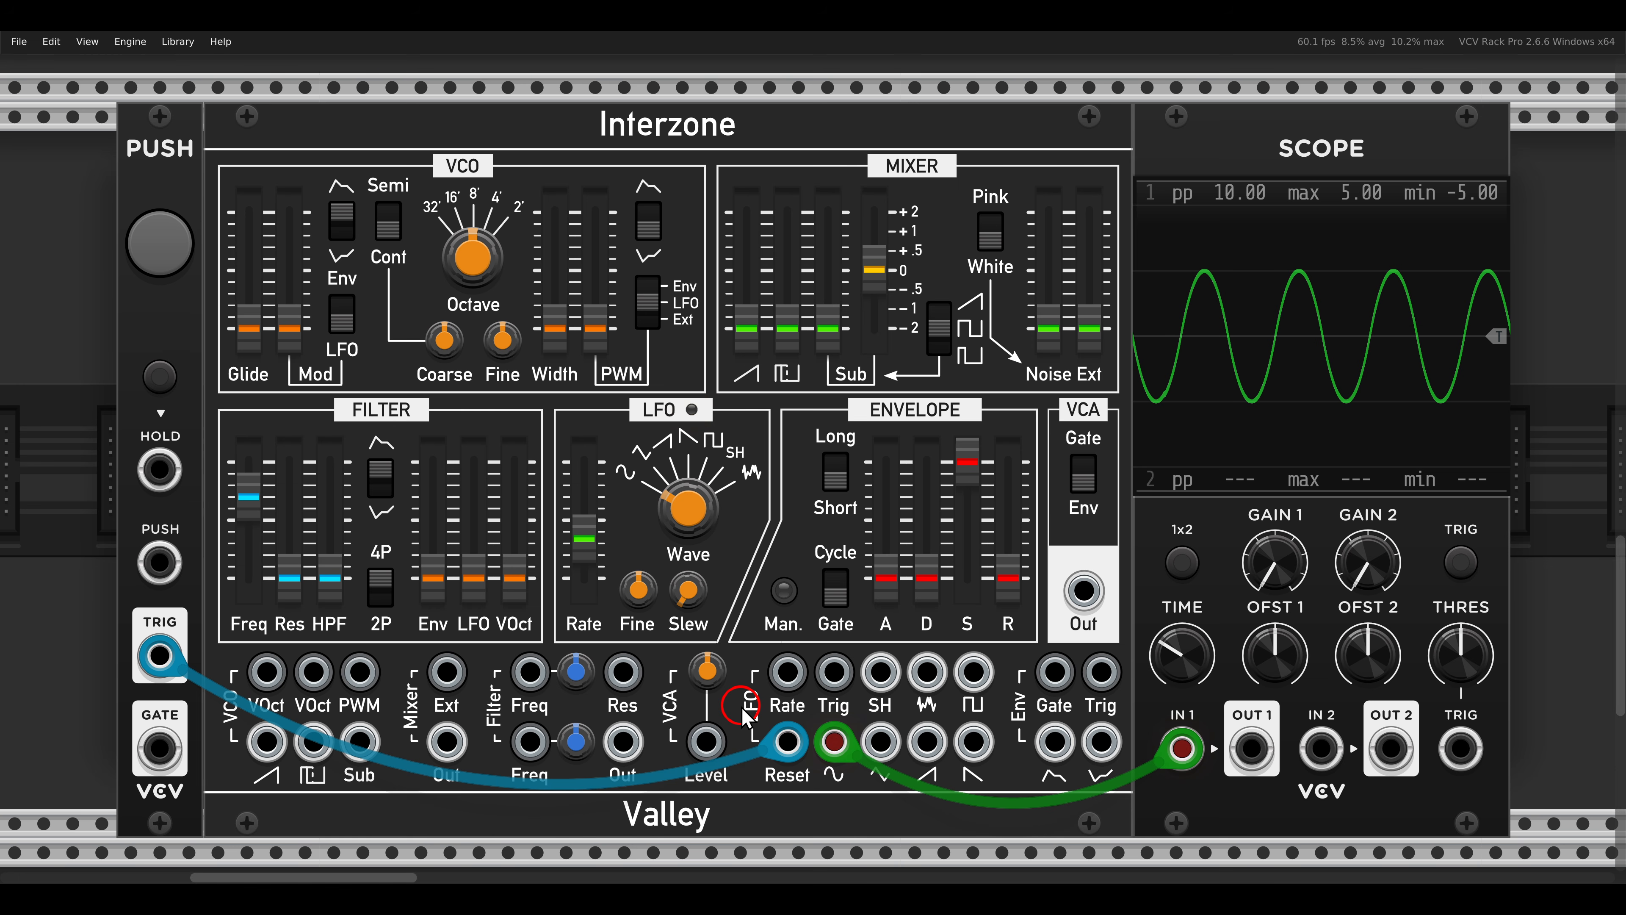
click(159, 247)
click(160, 246)
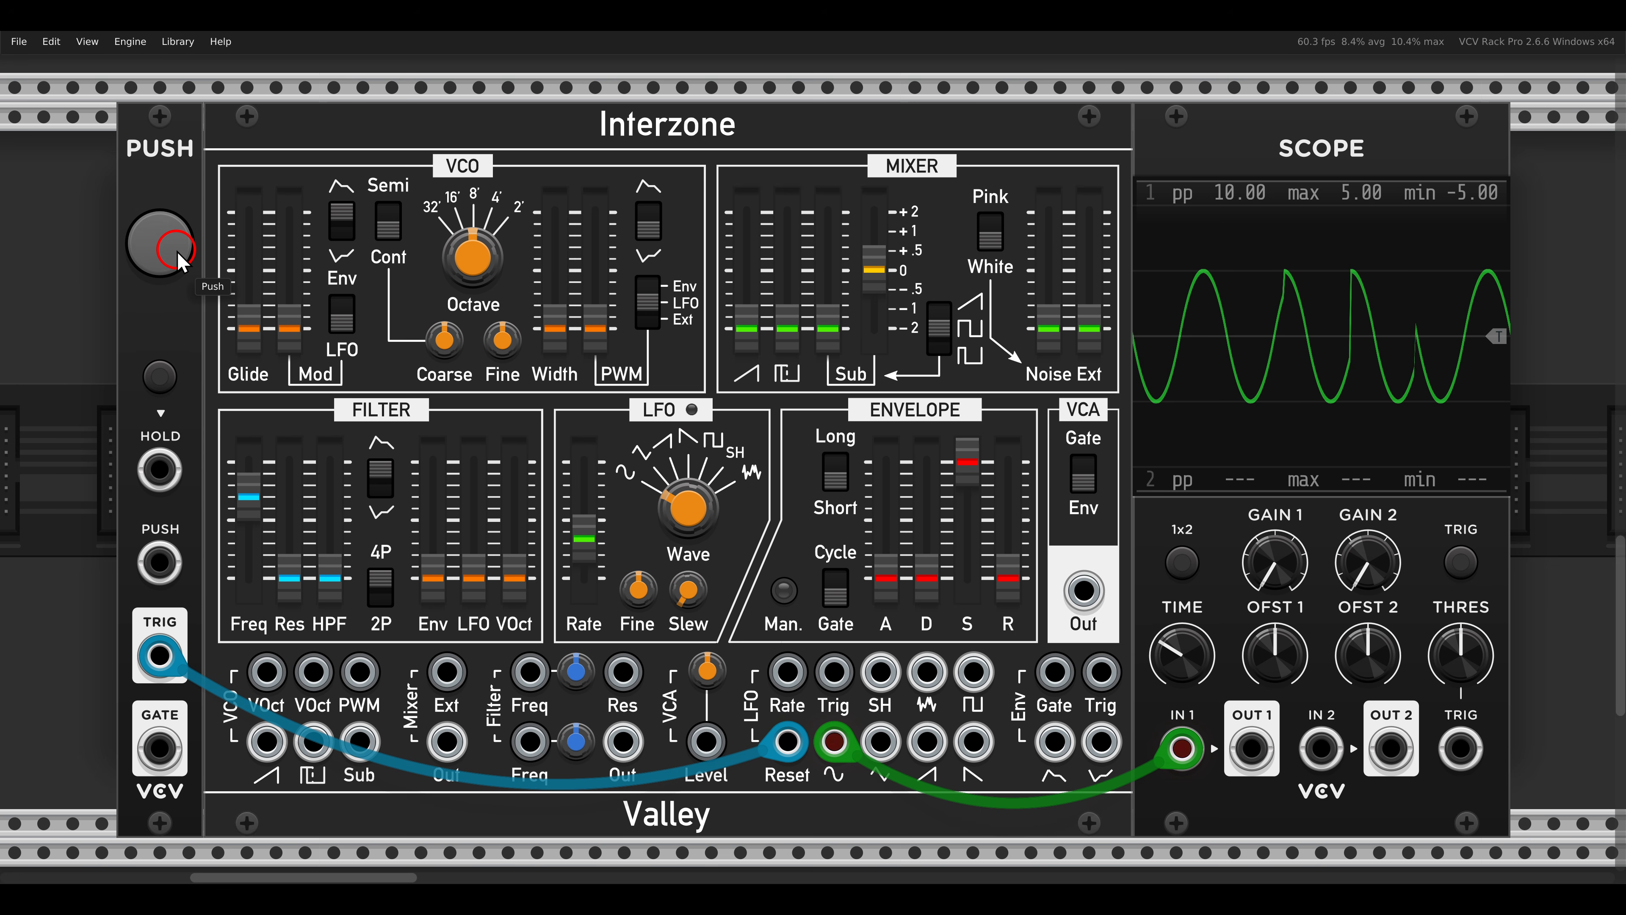
click(178, 255)
click(178, 254)
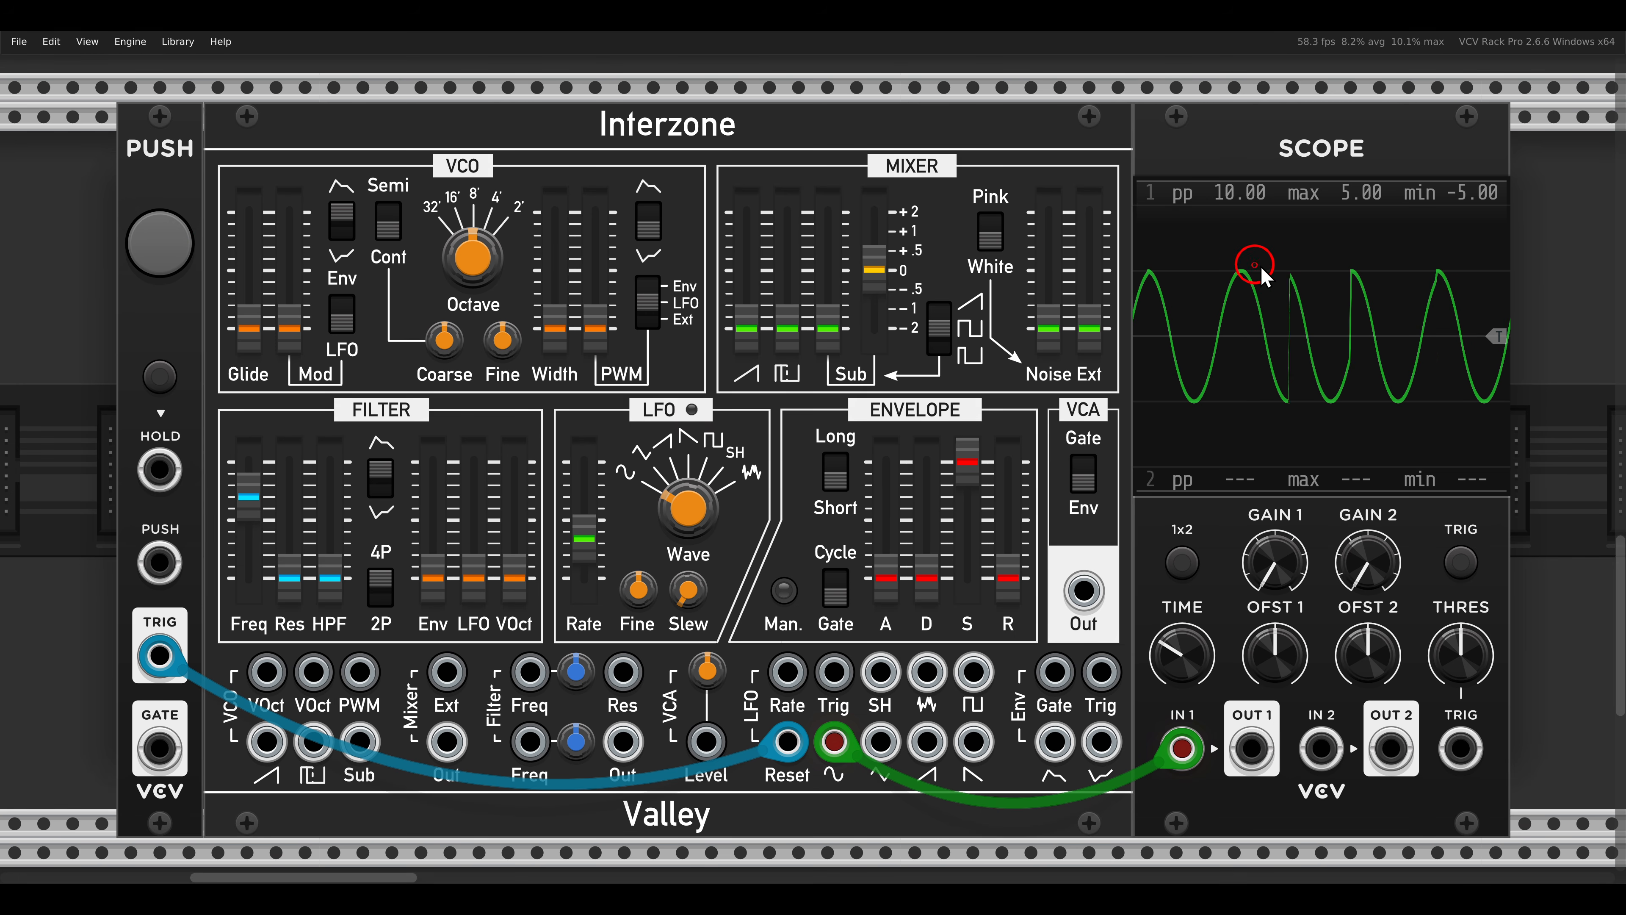
click(160, 246)
click(160, 246)
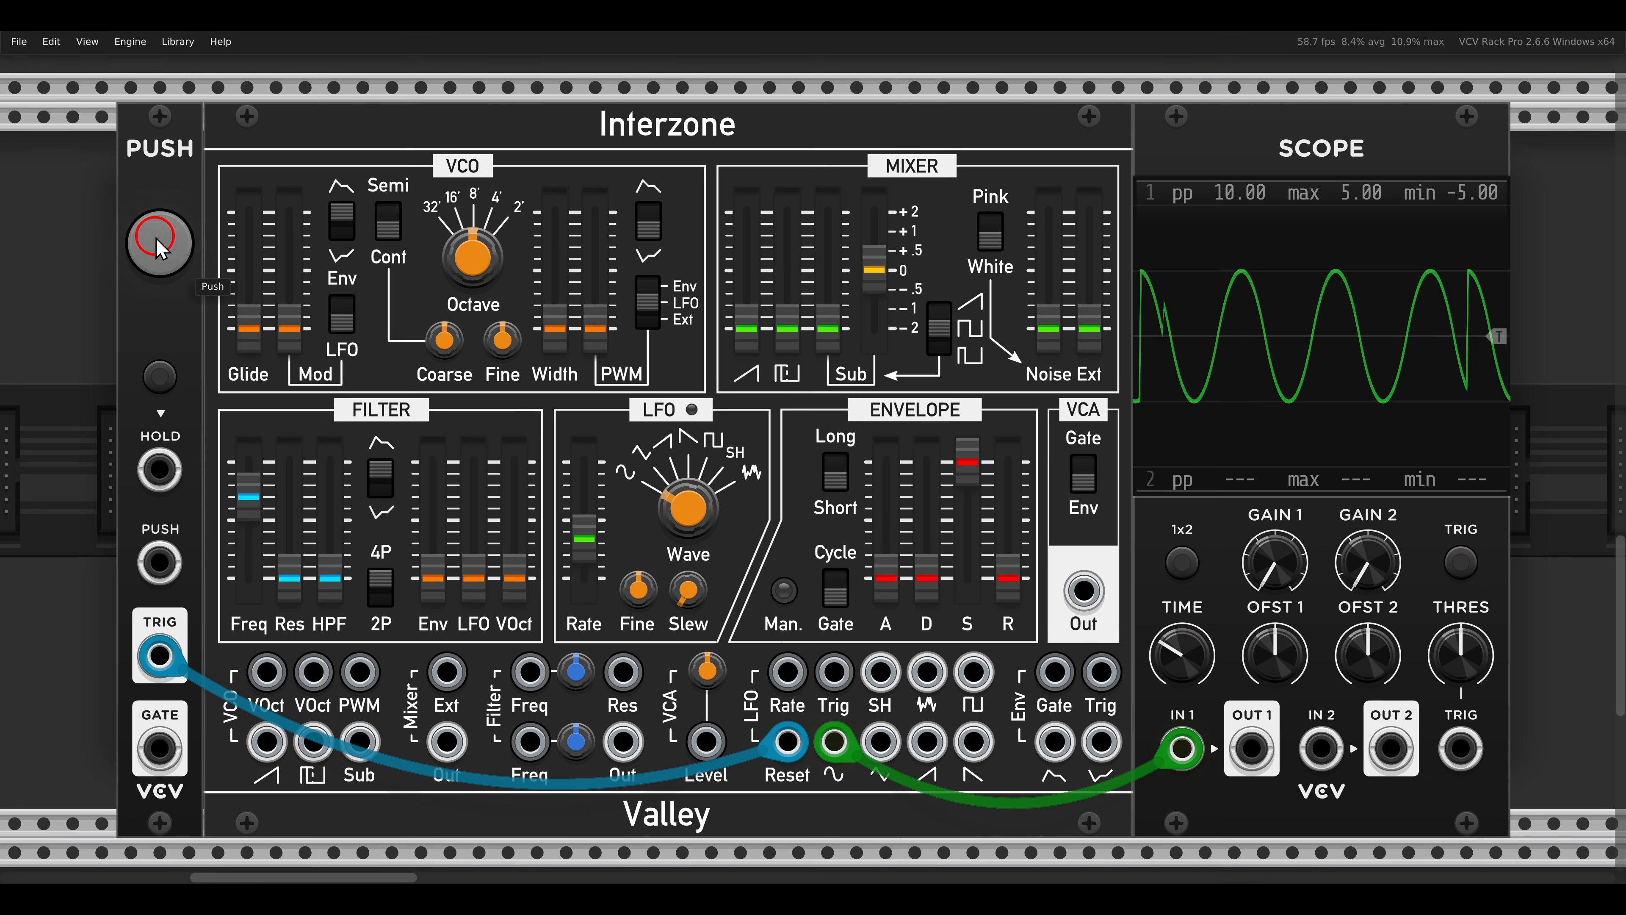
click(160, 246)
click(161, 248)
click(162, 251)
click(164, 255)
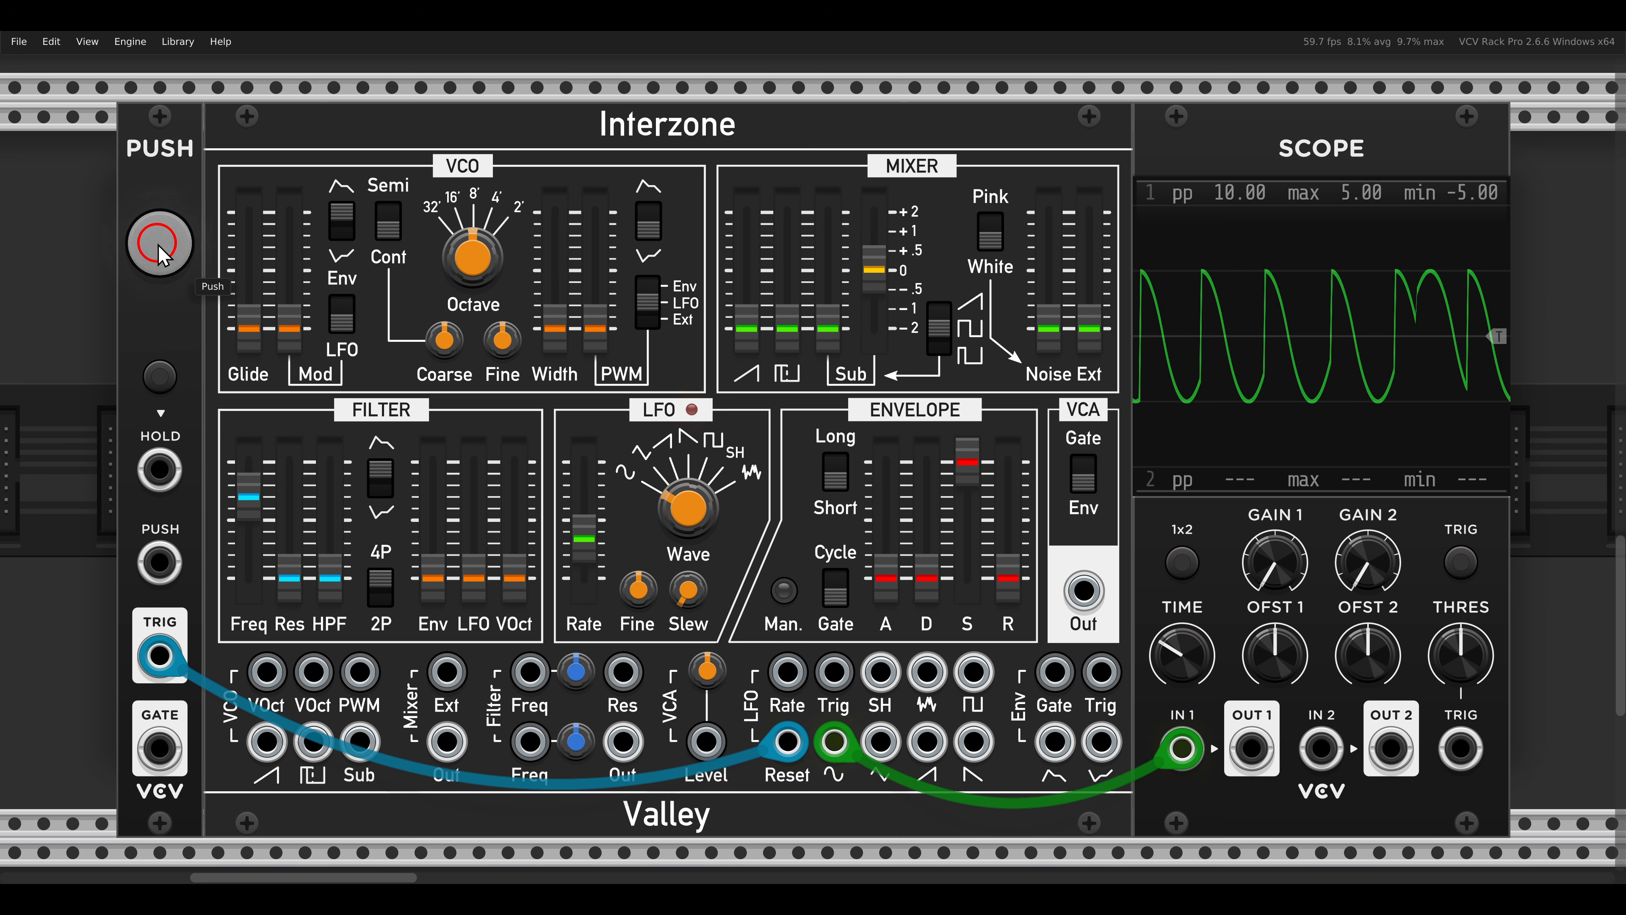
click(158, 245)
click(159, 246)
click(159, 246)
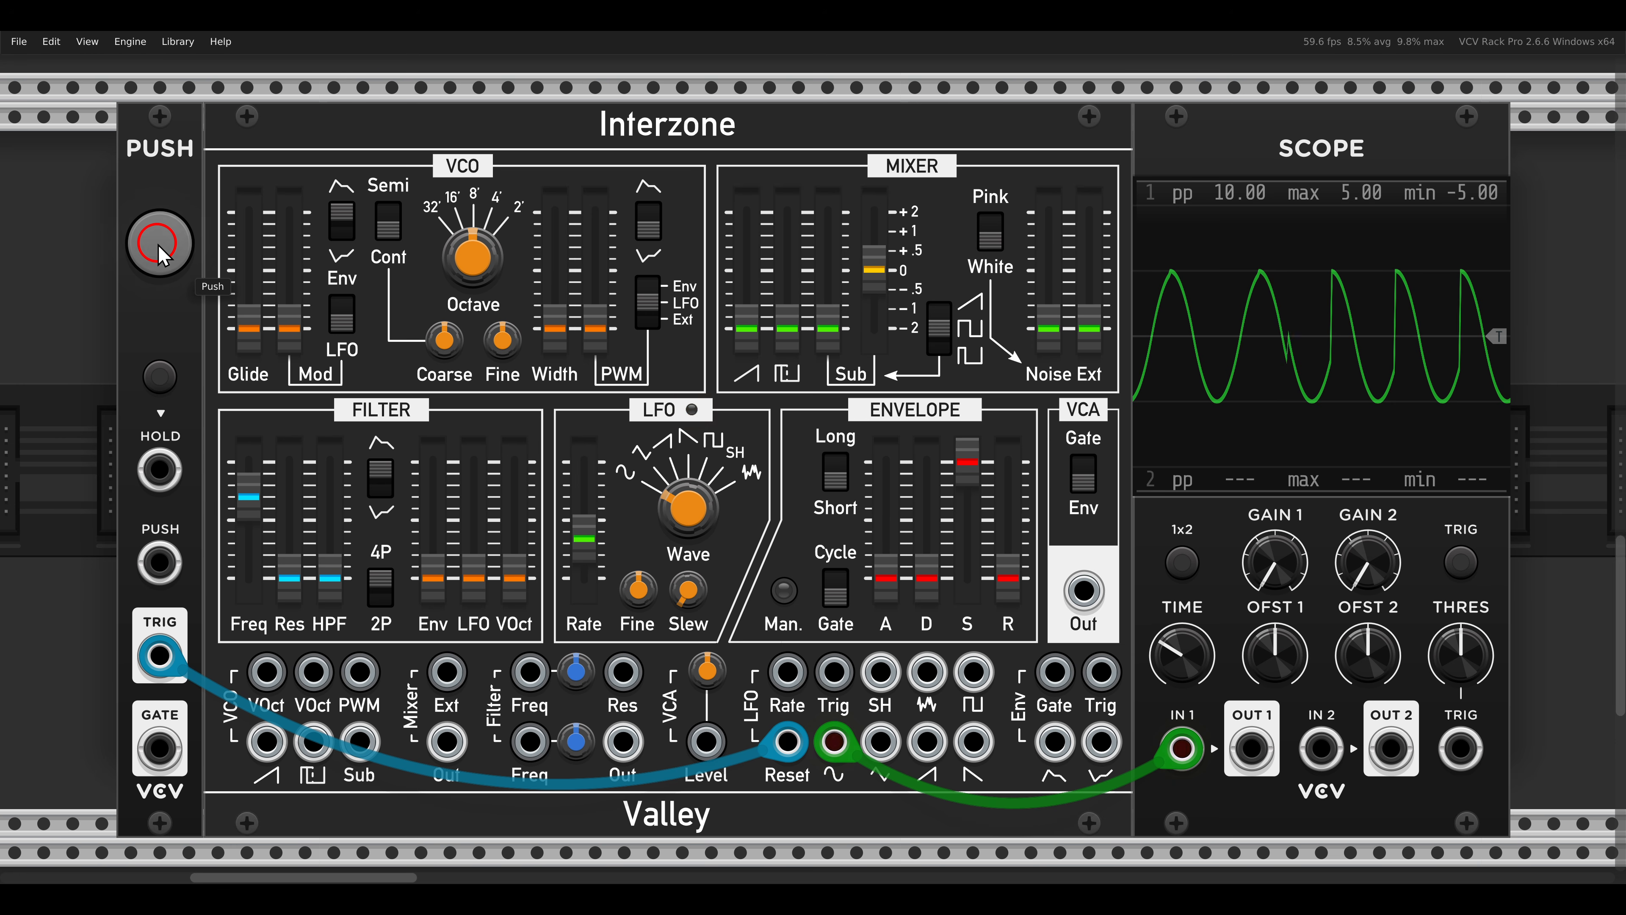
click(158, 245)
click(157, 245)
click(157, 245)
click(157, 245)
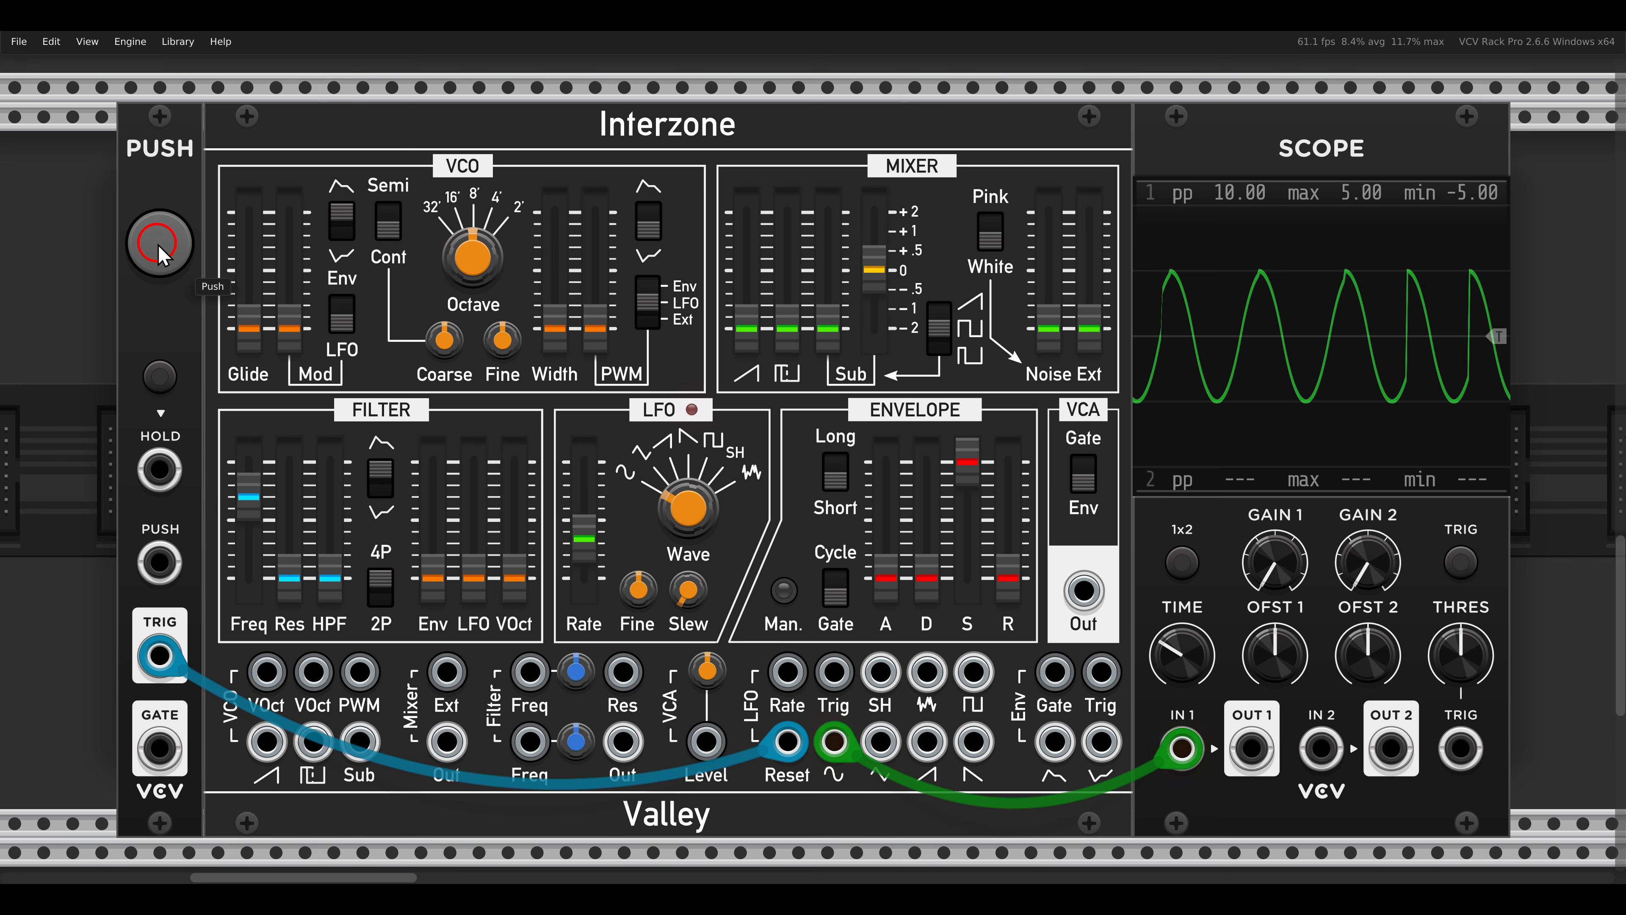
- Move the trigger cable to the LFO's Trig input, connect the SH output to the scope's IN 1, and fire a trigger
drag(788, 741, 839, 682)
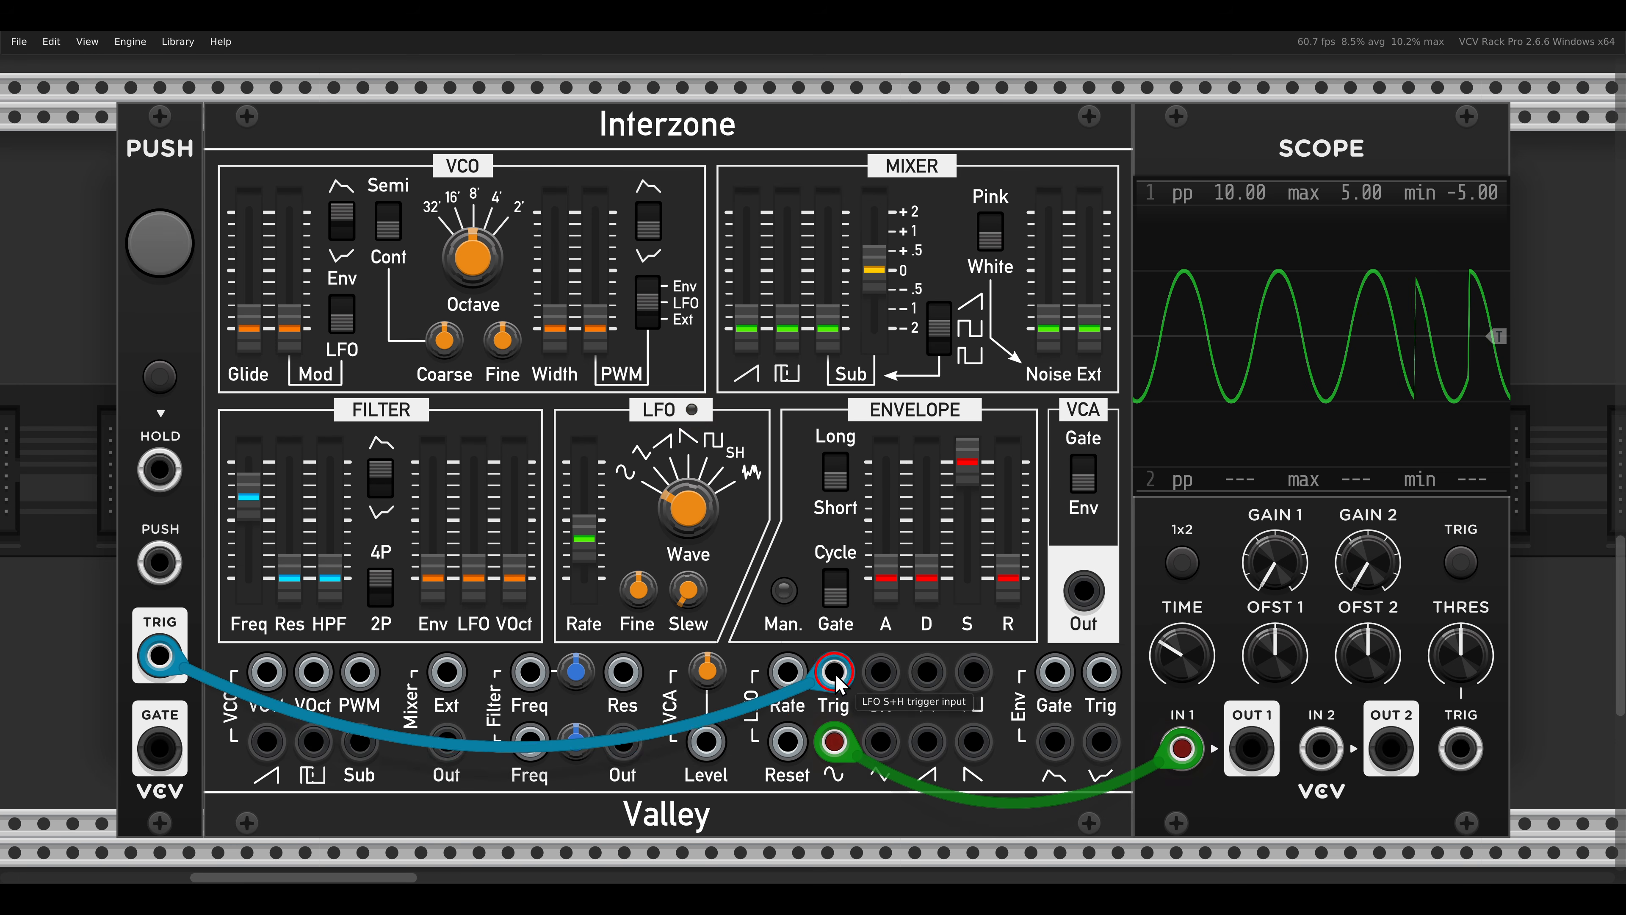
mouse_move(835, 740)
mouse_down()
mouse_move(861, 740)
mouse_move(878, 689)
mouse_up()
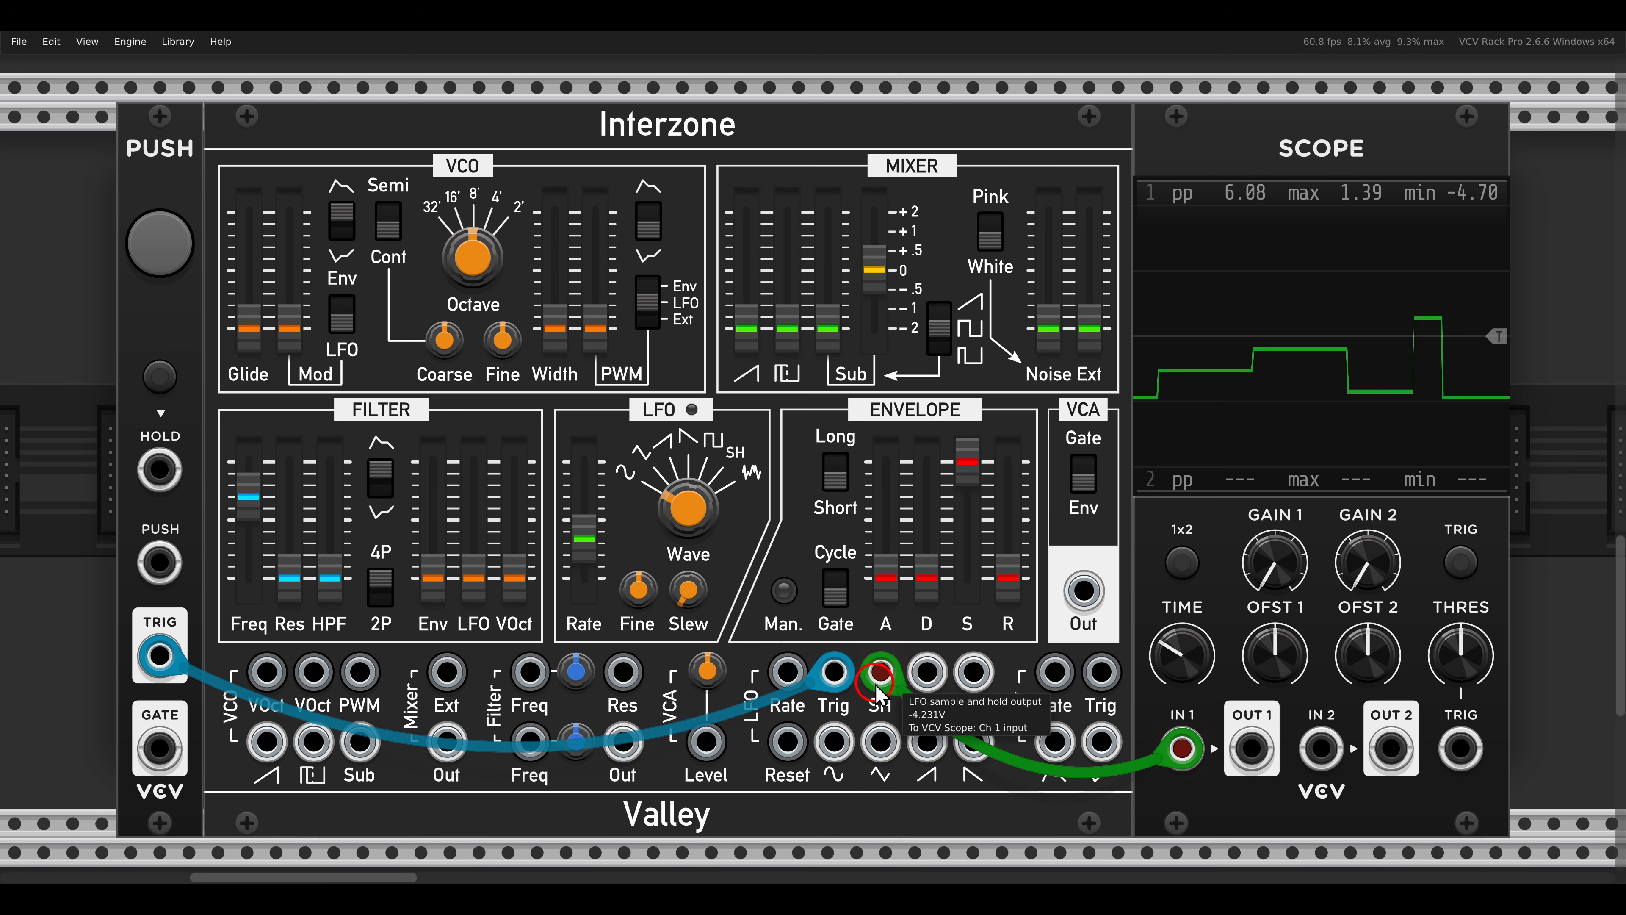
click(174, 253)
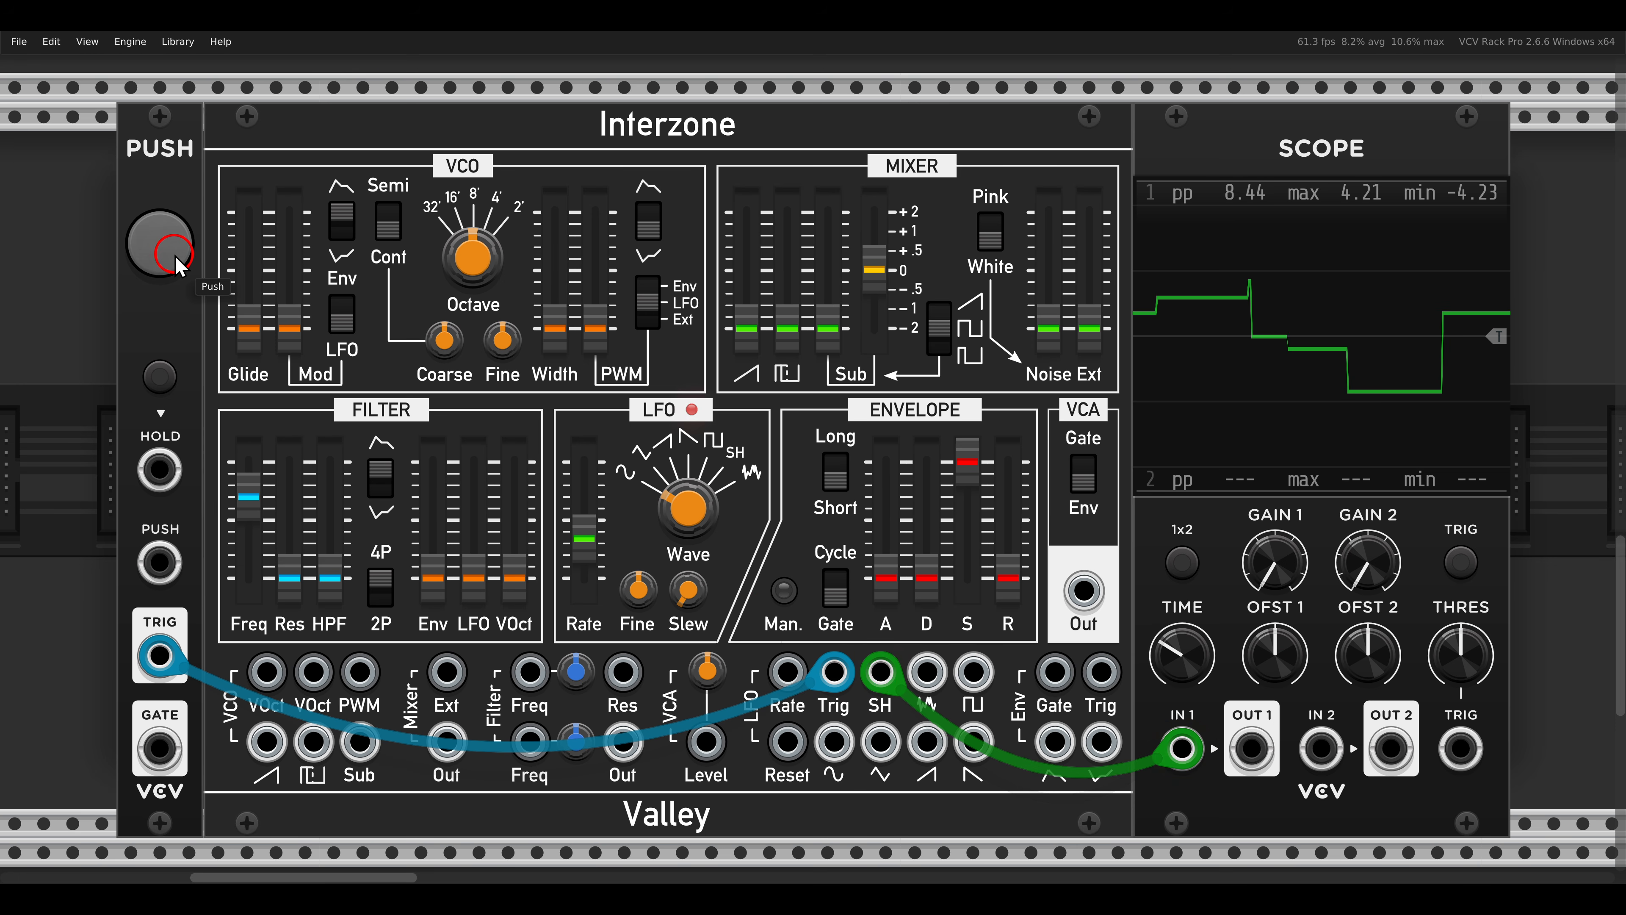
- Fire repeated triggers from the PUSH module to step the LFO's sample-and-hold output through new levels on the scope
click(174, 254)
click(174, 254)
click(174, 254)
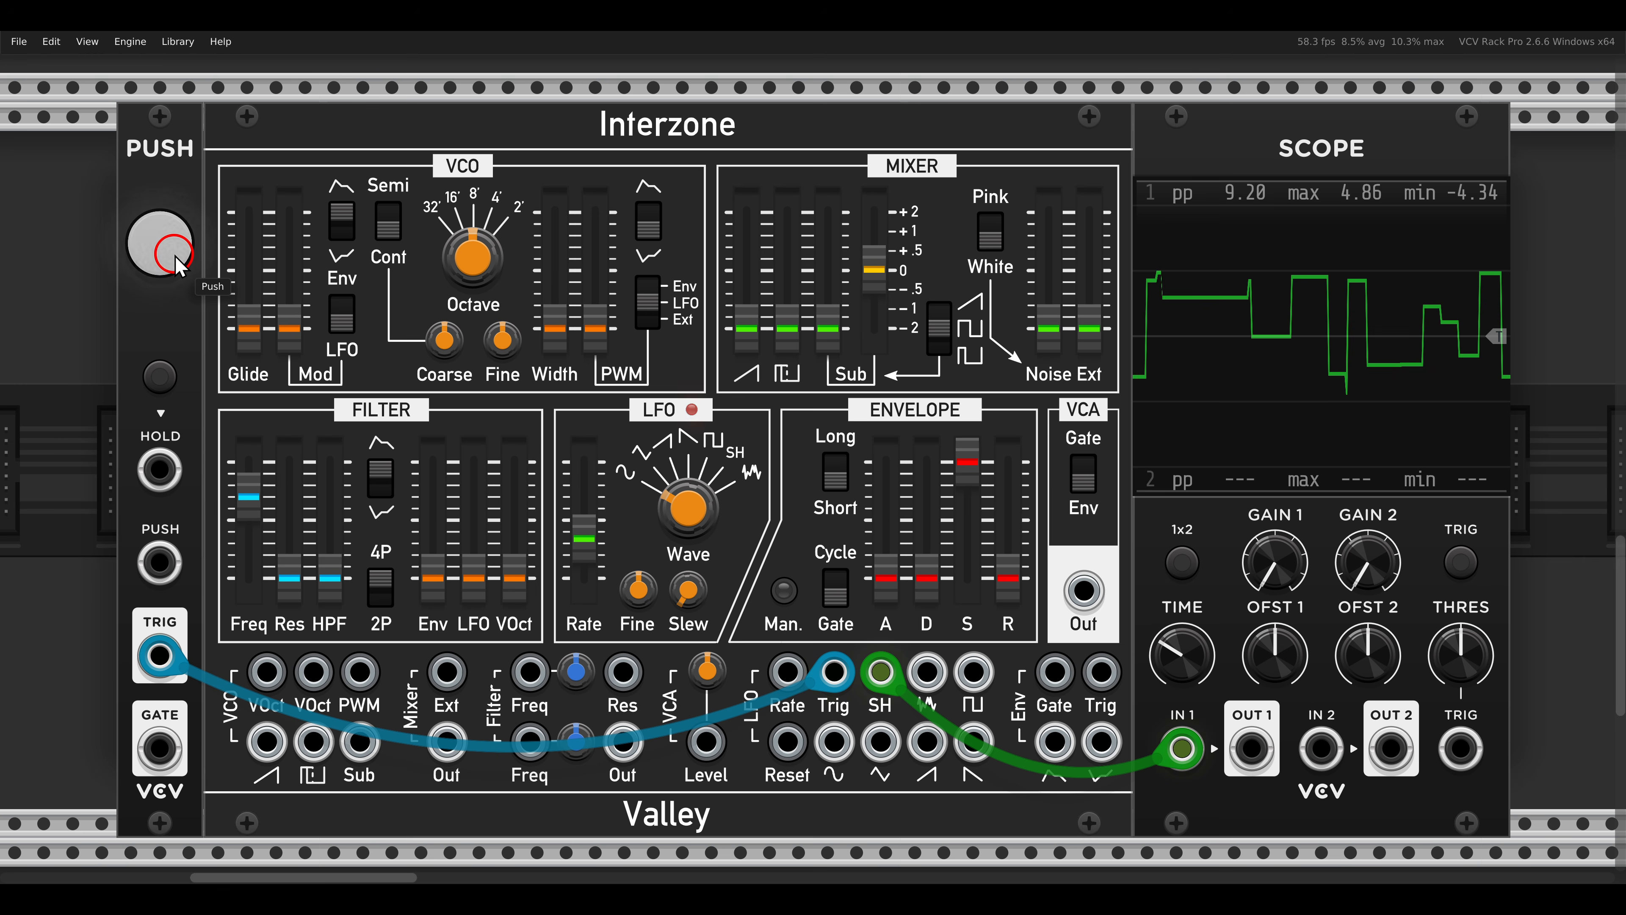
click(174, 254)
click(174, 253)
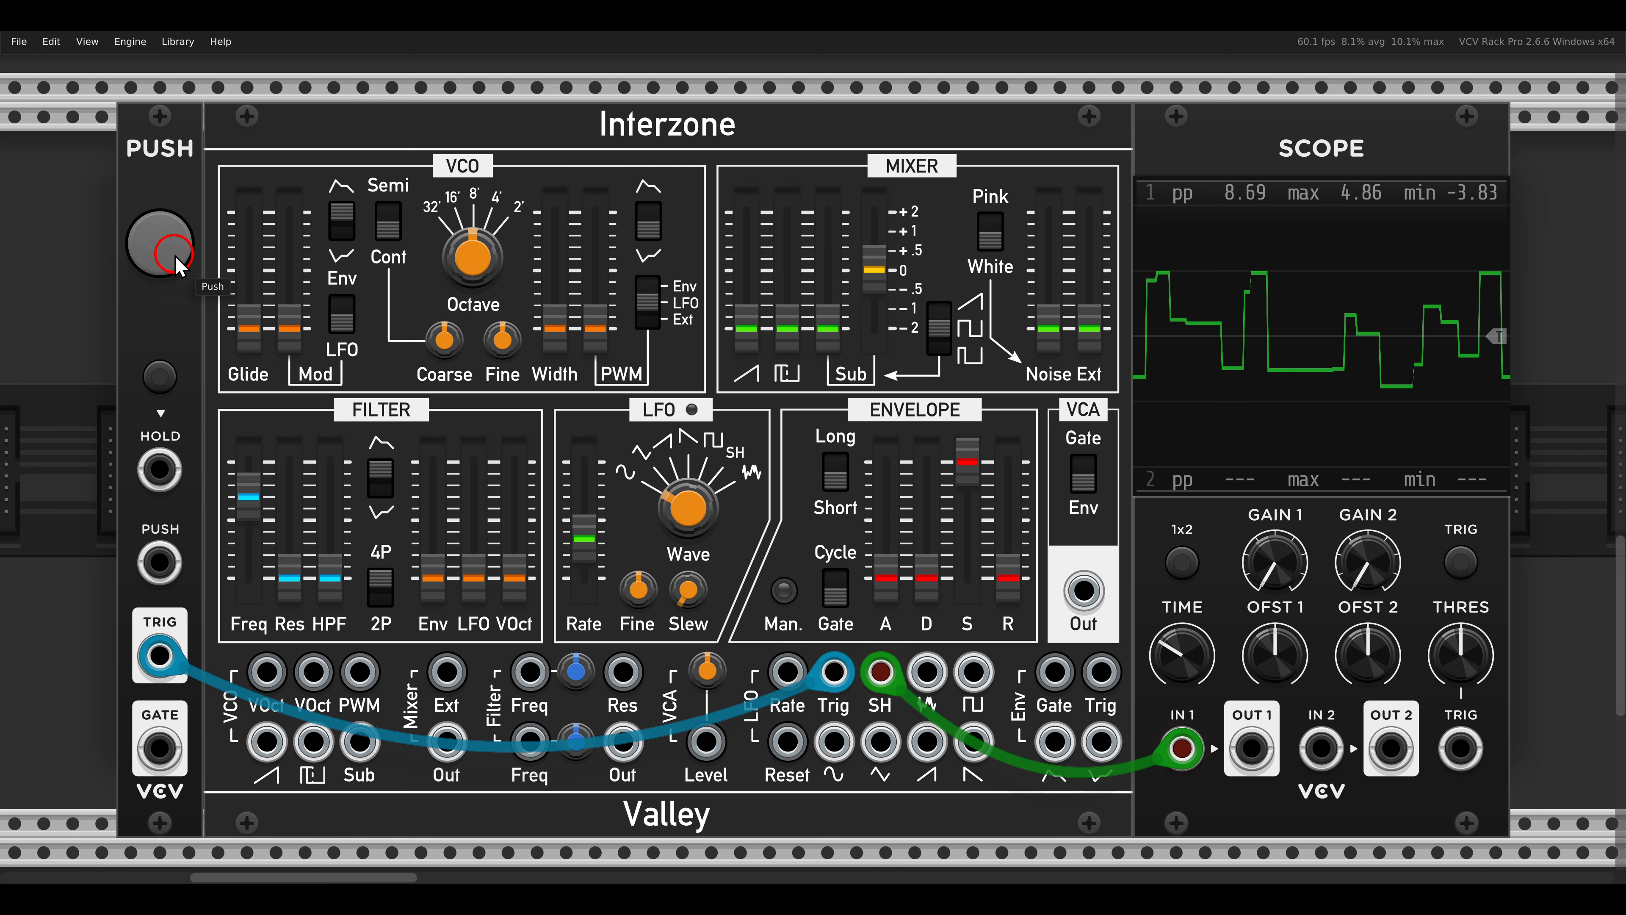
click(174, 254)
click(174, 254)
click(174, 254)
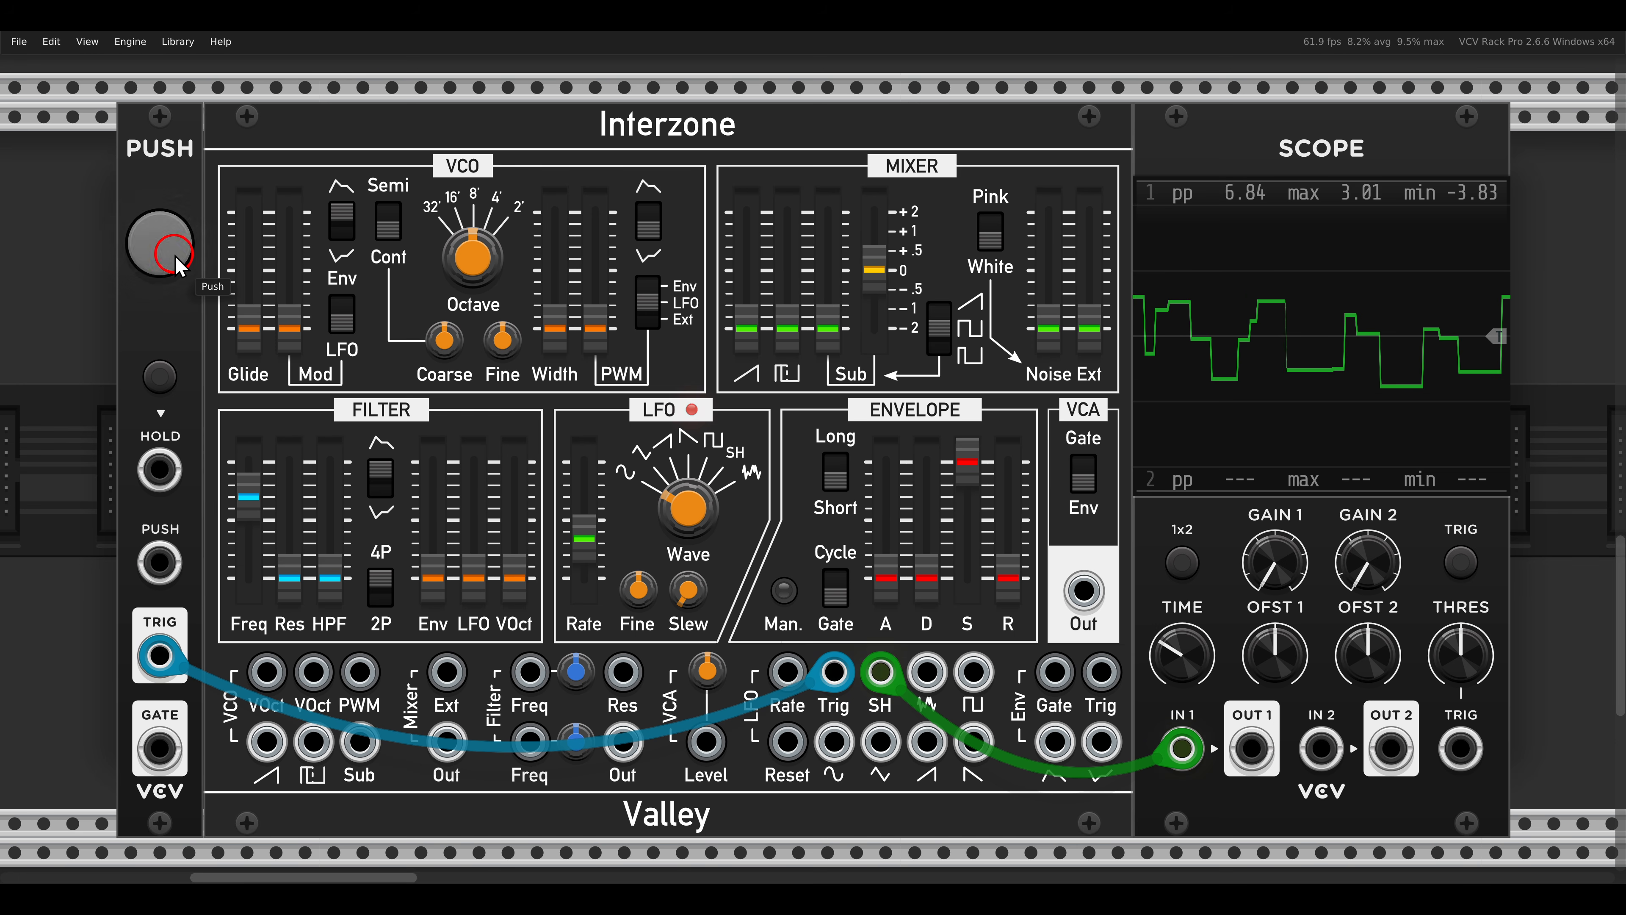
click(174, 254)
click(174, 253)
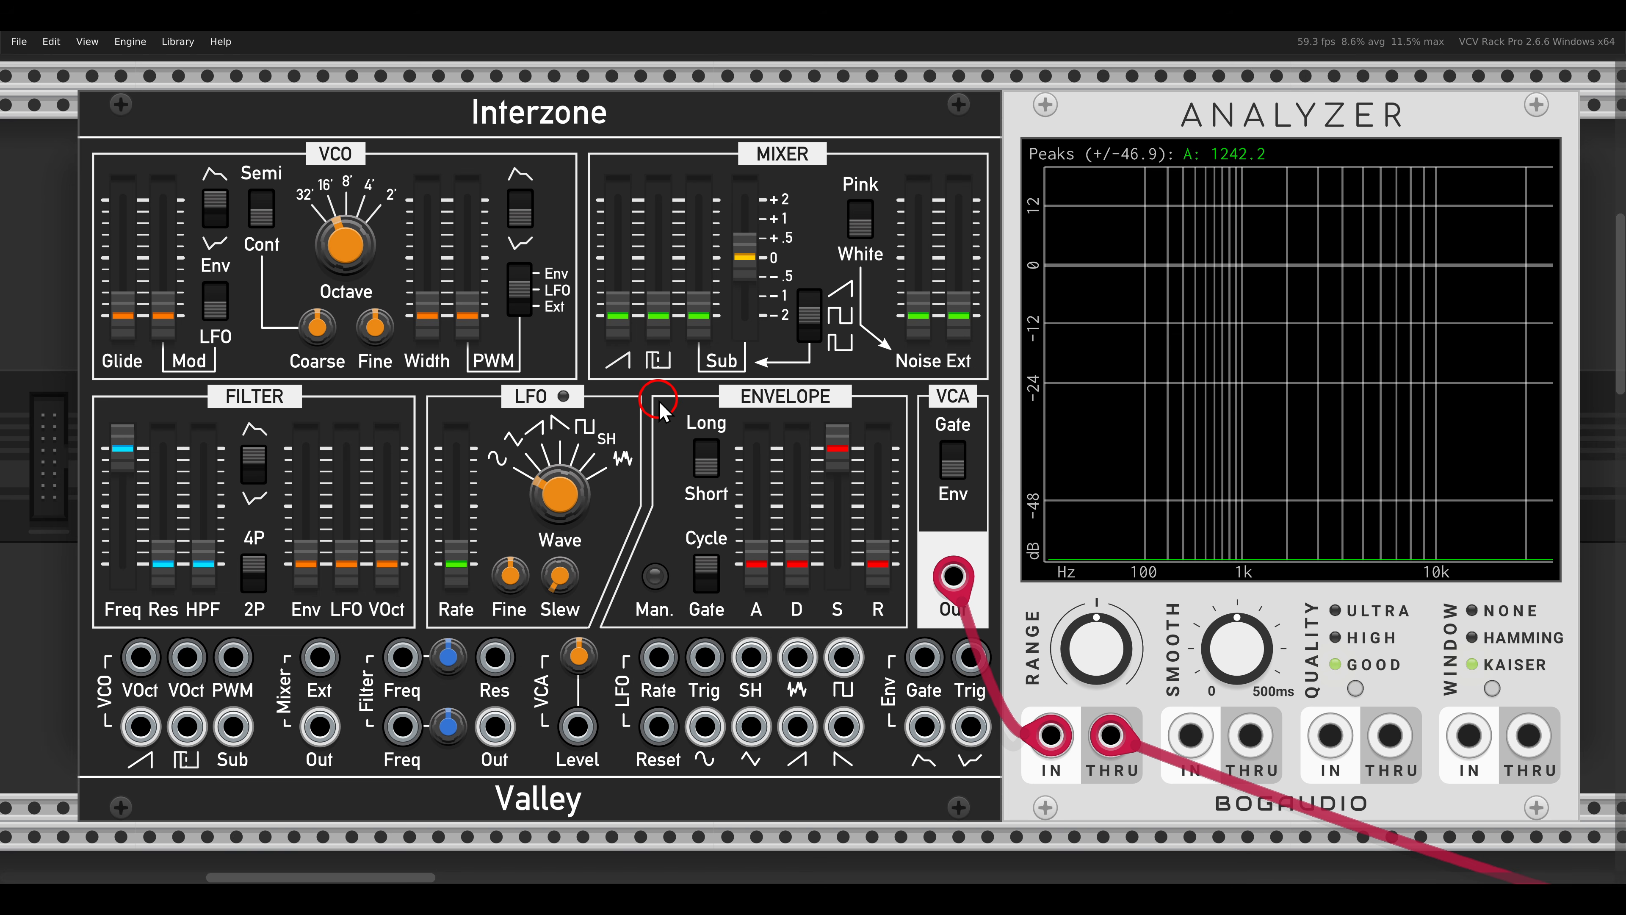
- Raise the mixer's sawtooth level, lower the filter cutoff, and bring the filter resonance up to 80%
drag(616, 319, 605, 268)
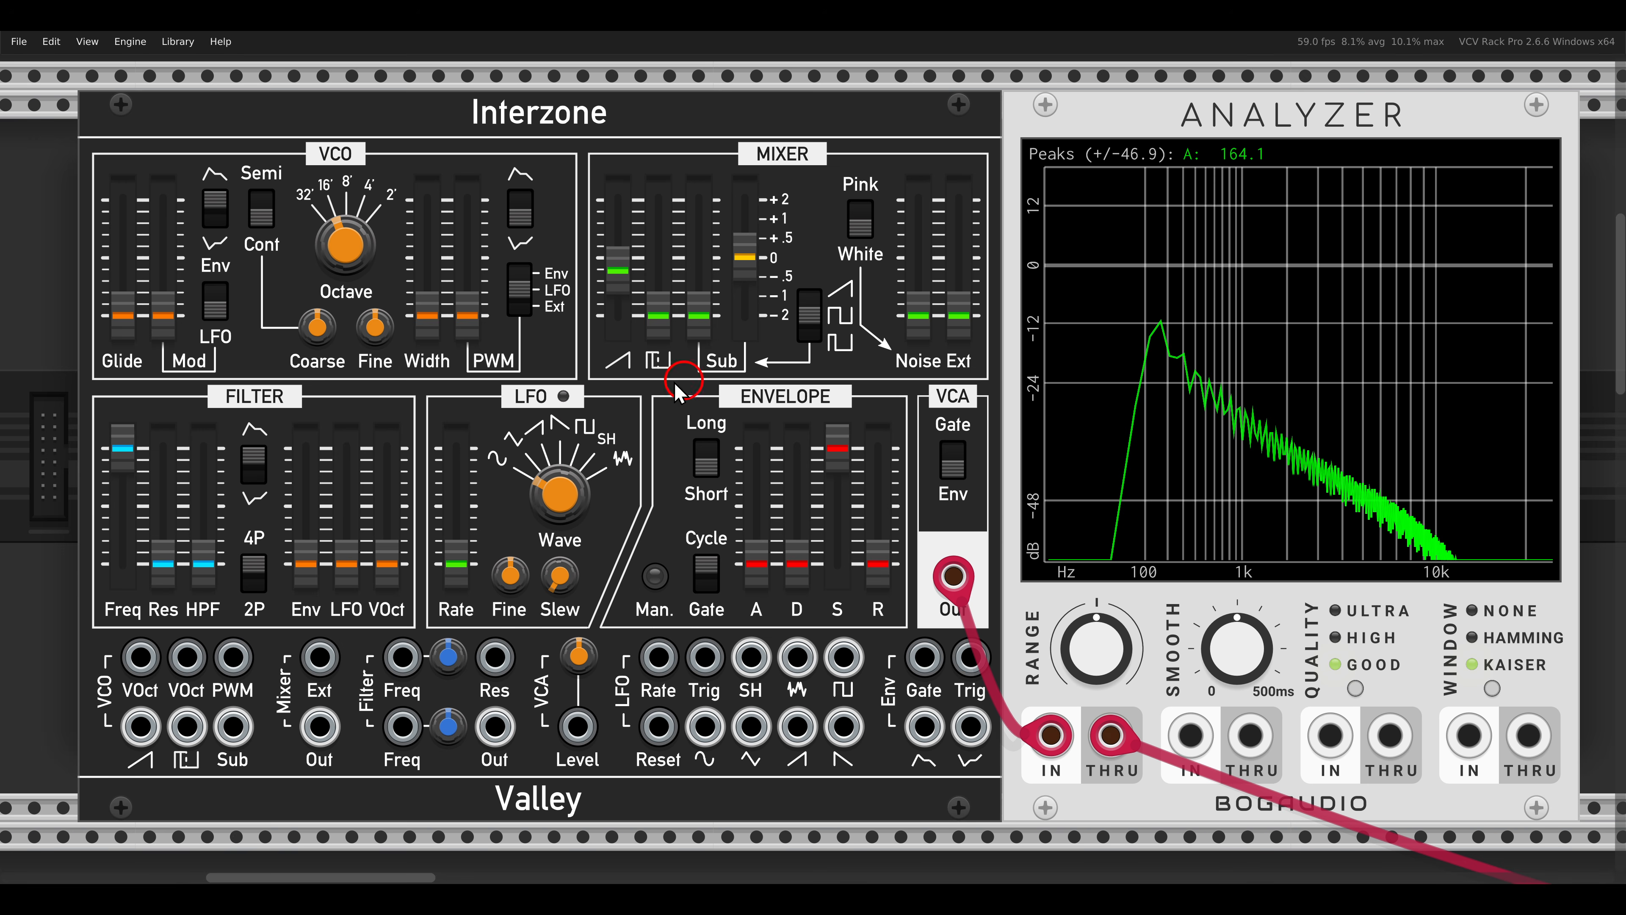
drag(123, 448, 164, 456)
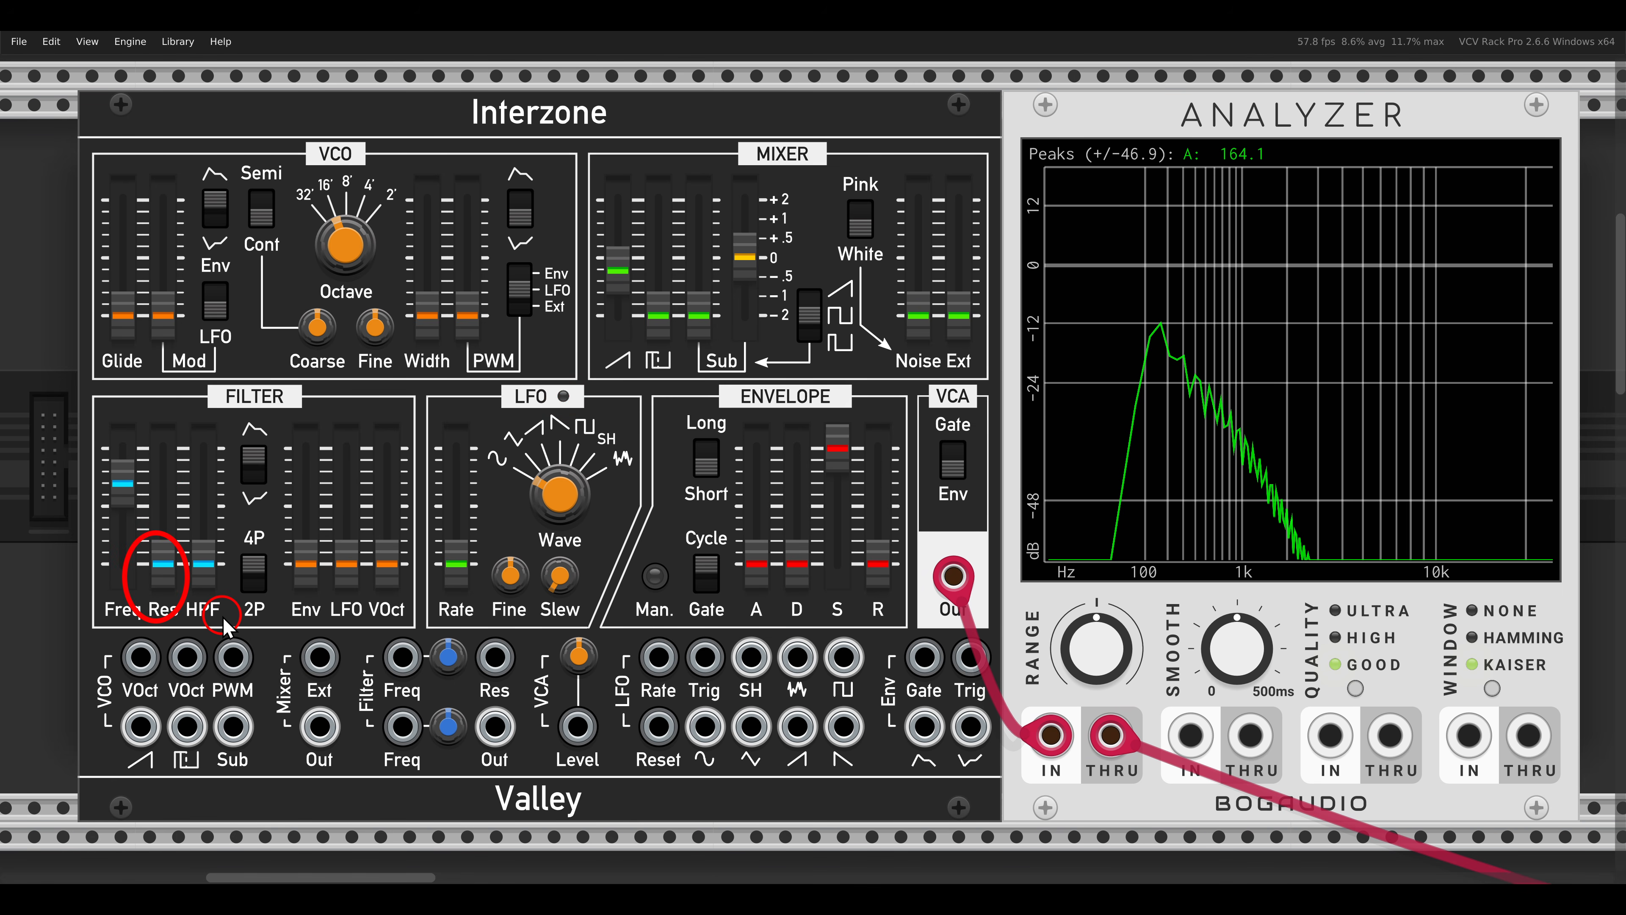
drag(167, 563, 198, 458)
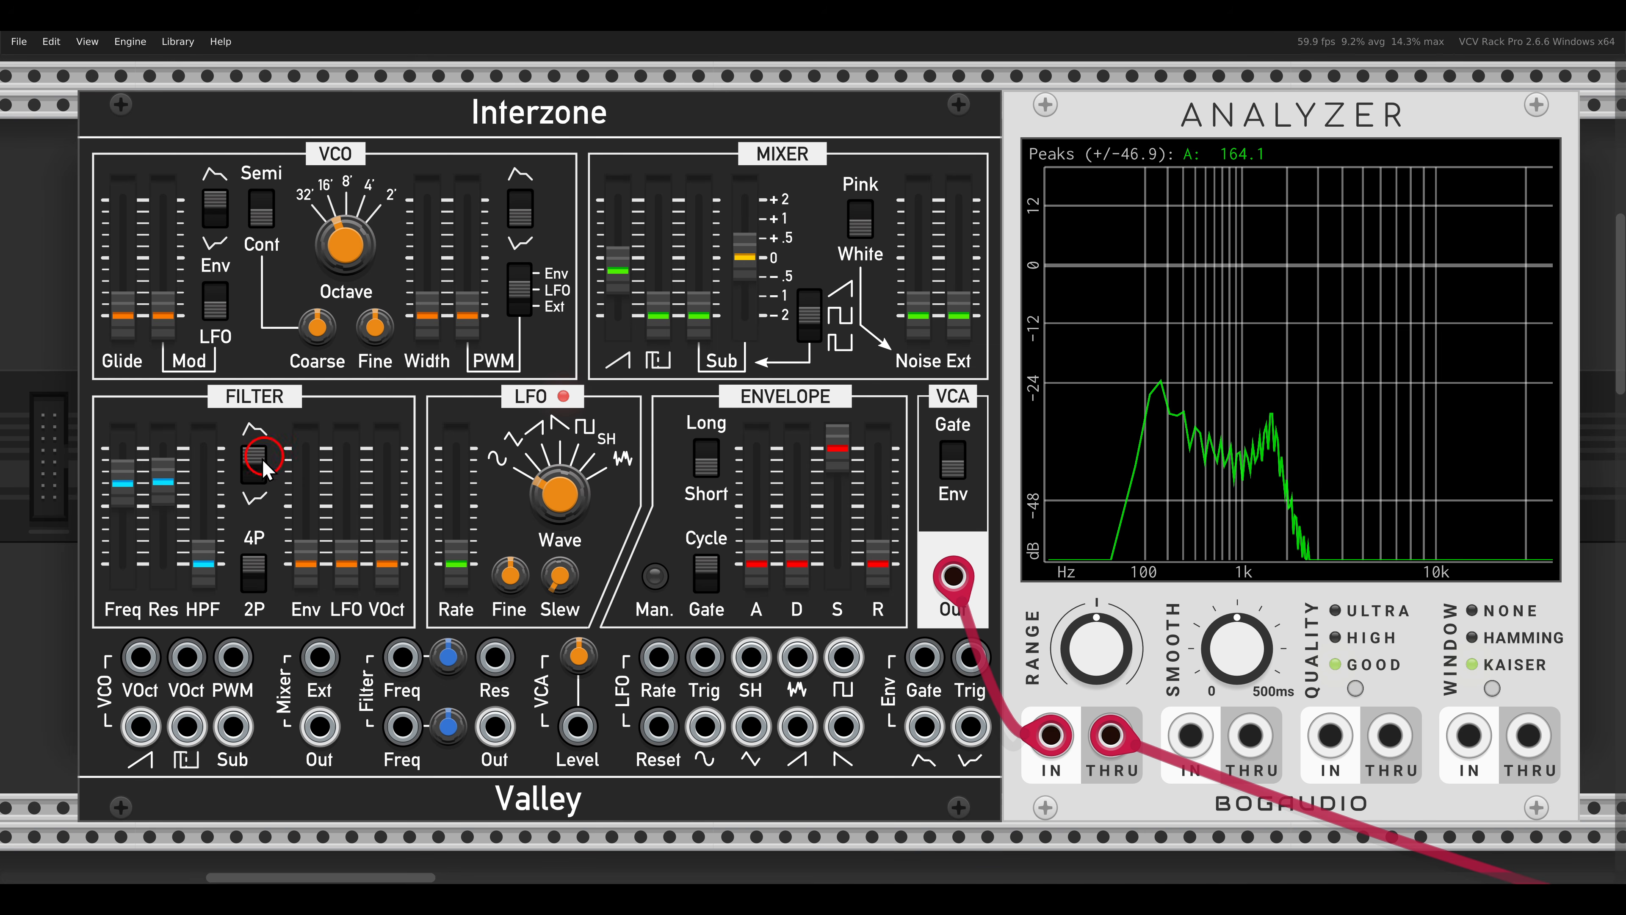
mouse_move(137, 477)
mouse_move(137, 478)
mouse_down()
mouse_move(135, 513)
mouse_move(140, 470)
mouse_move(165, 463)
mouse_move(127, 475)
mouse_move(140, 471)
mouse_move(137, 502)
mouse_move(142, 472)
mouse_up()
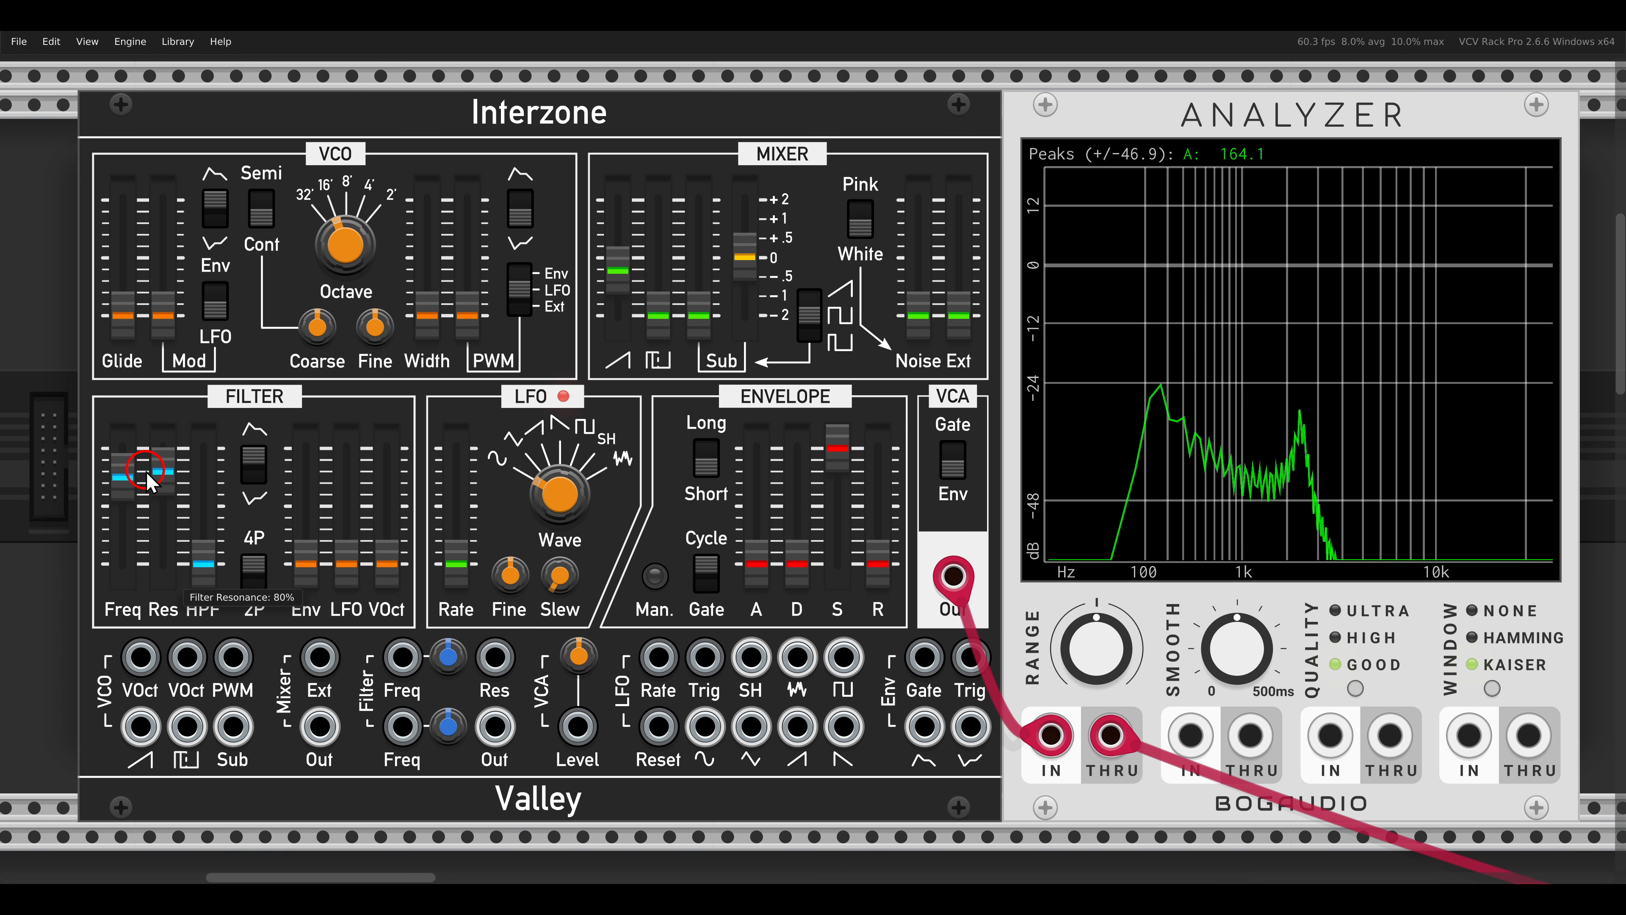
- Lower the sawtooth level to zero, self-oscillate the filter at full resonance while sweeping the cutoff, and return the resonance to 0%
drag(618, 269, 619, 385)
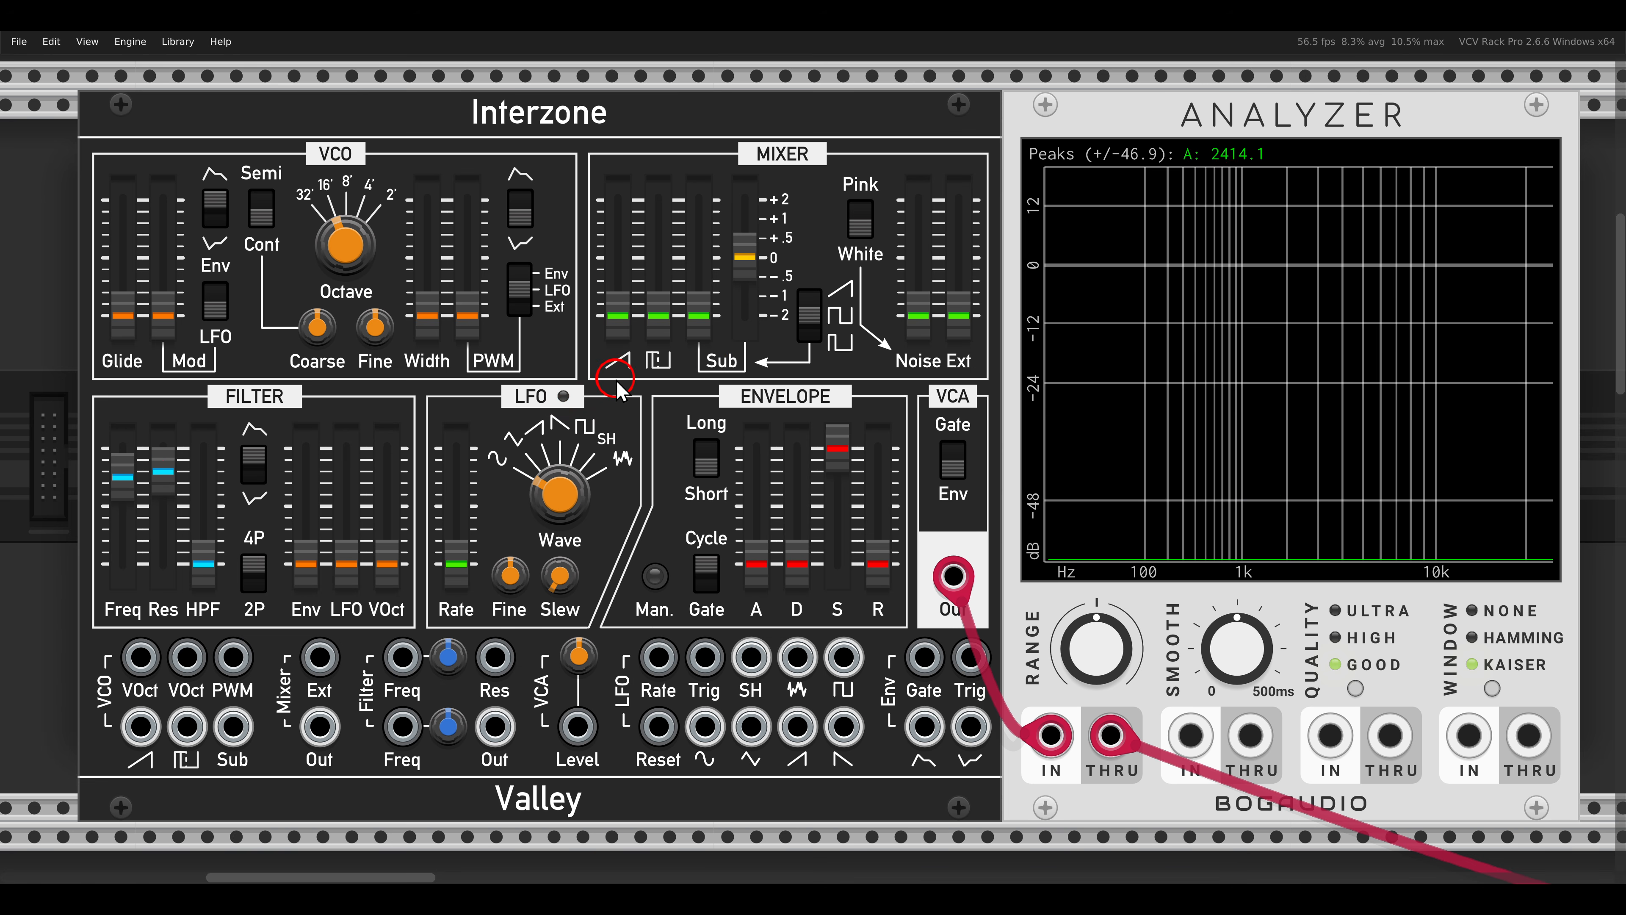
drag(169, 482, 164, 423)
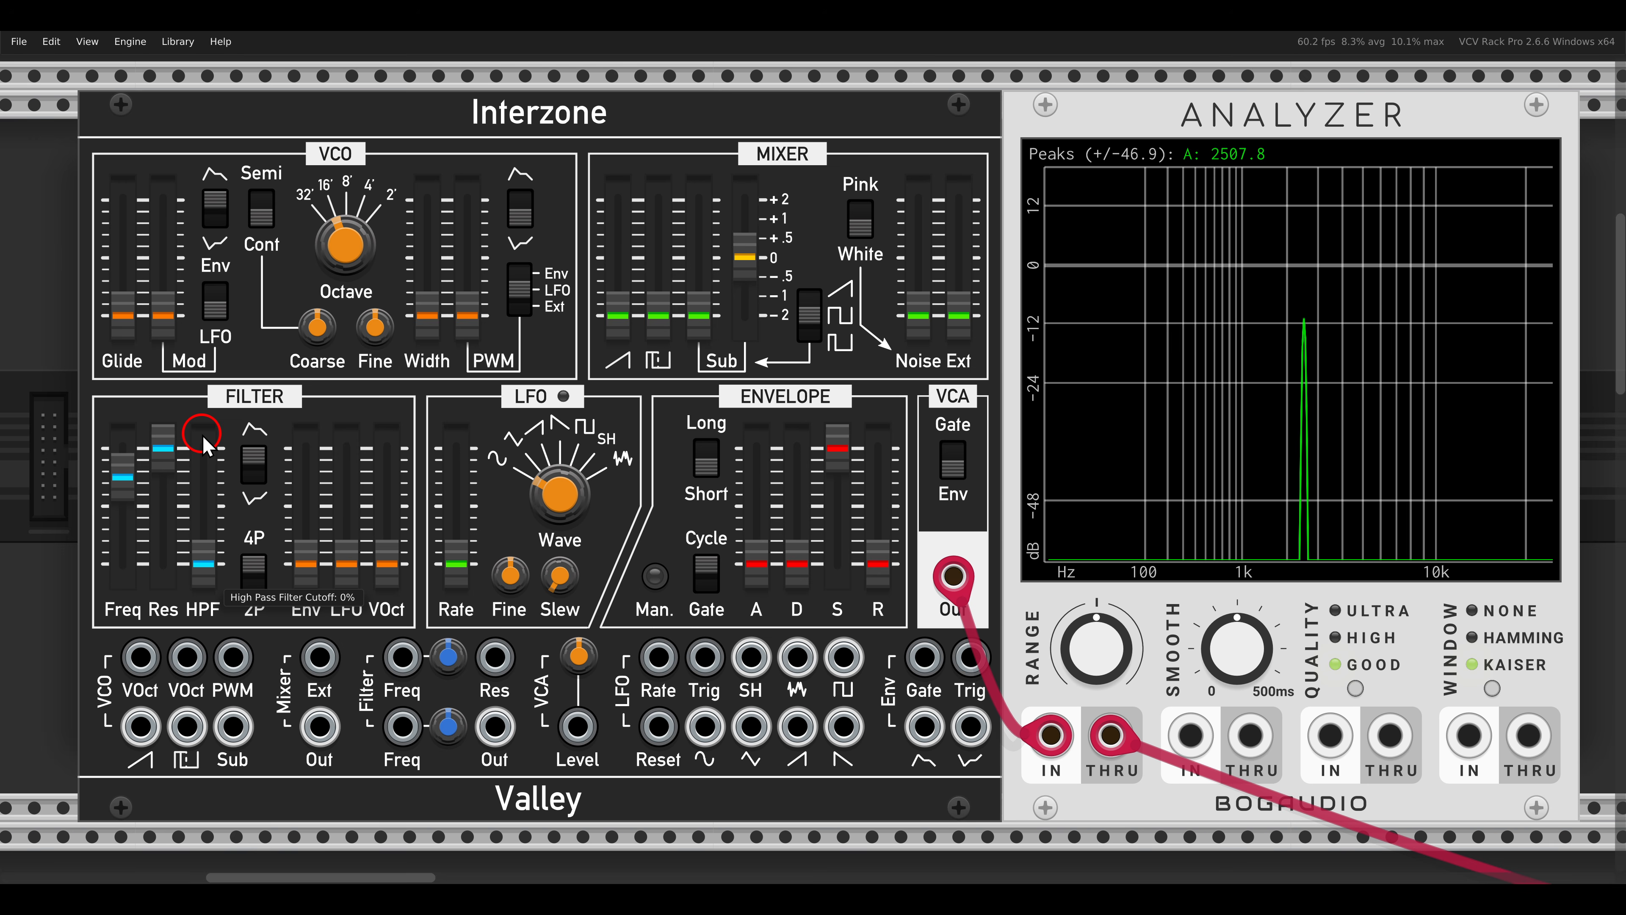
drag(121, 474, 164, 563)
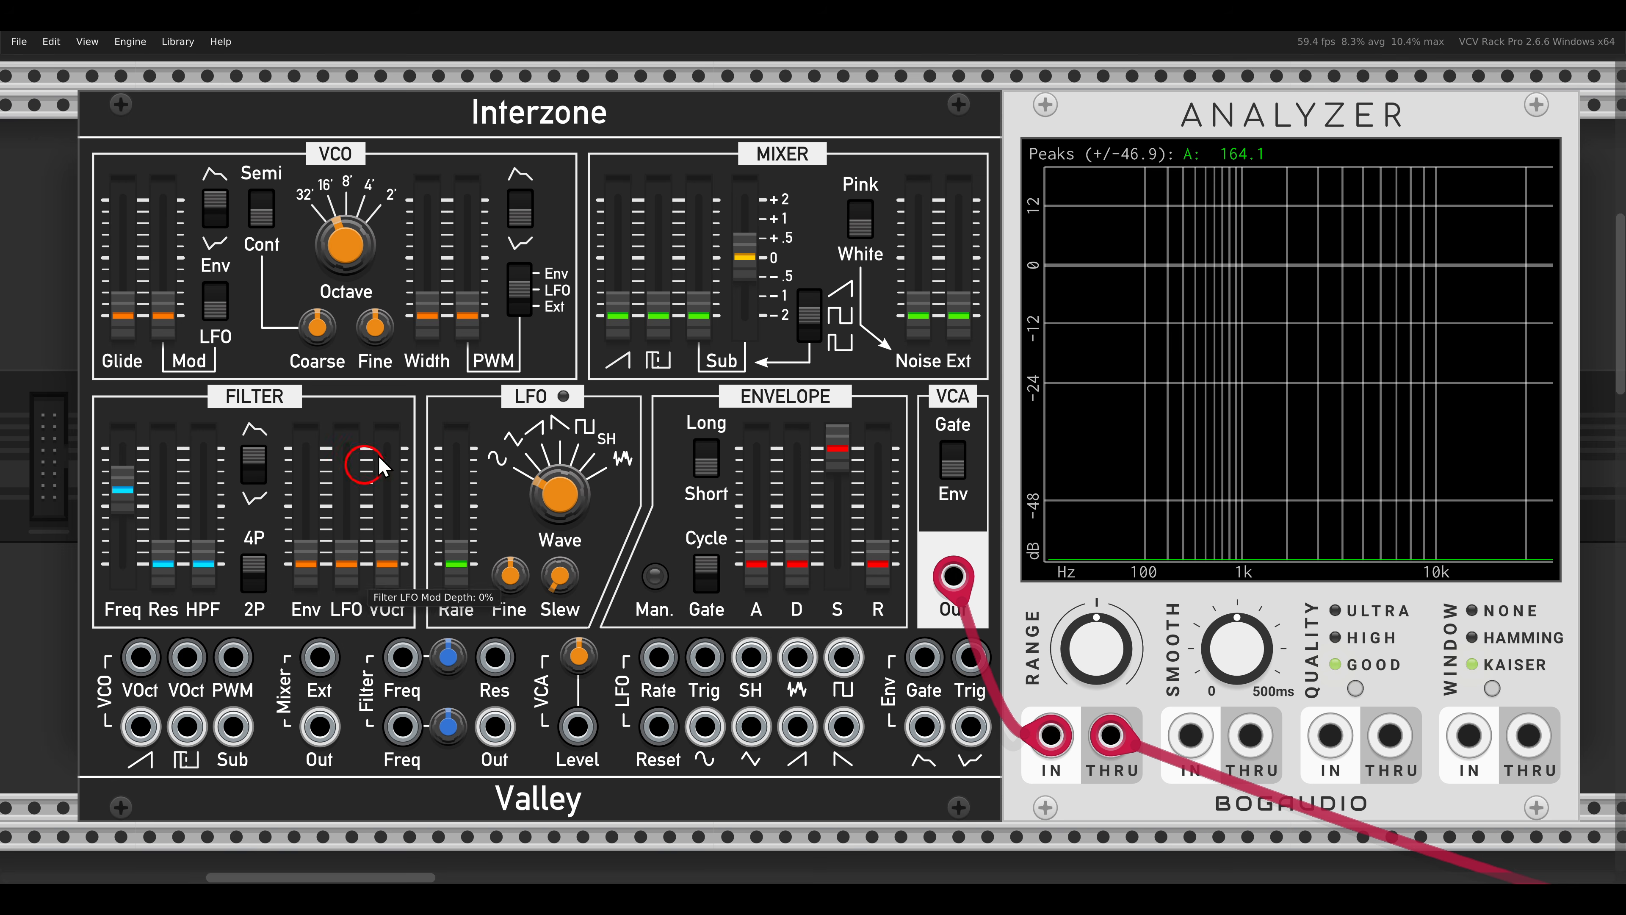
- Bring the sawtooth level back up, open the filter cutoff to 100%, and raise the high-pass cutoff to about half
drag(616, 315, 610, 245)
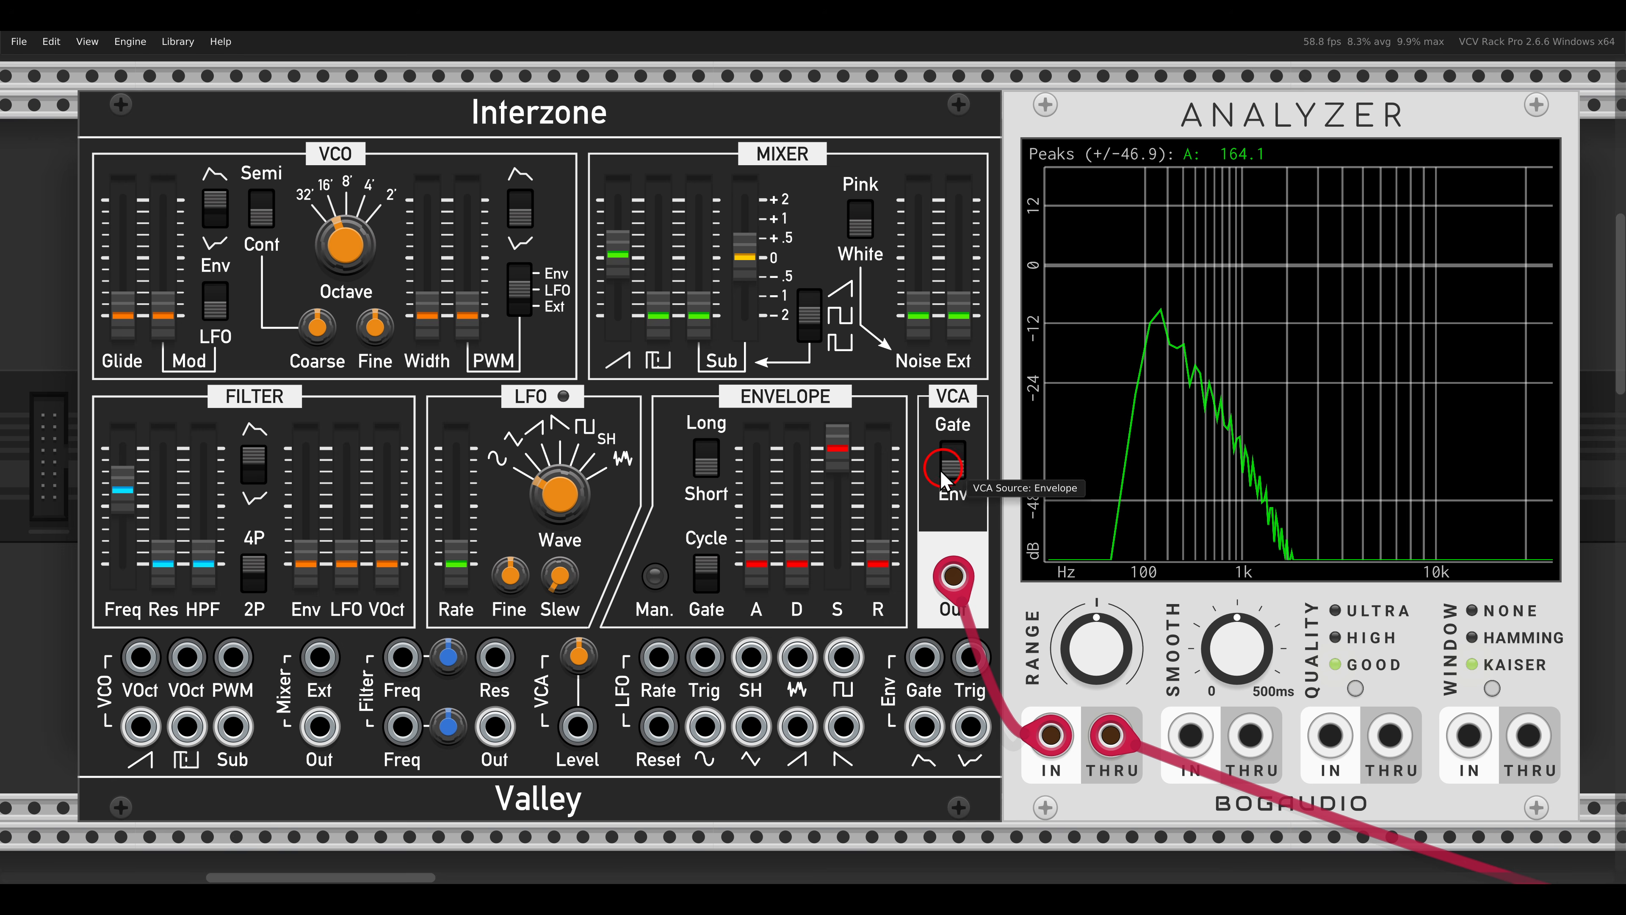
click(839, 435)
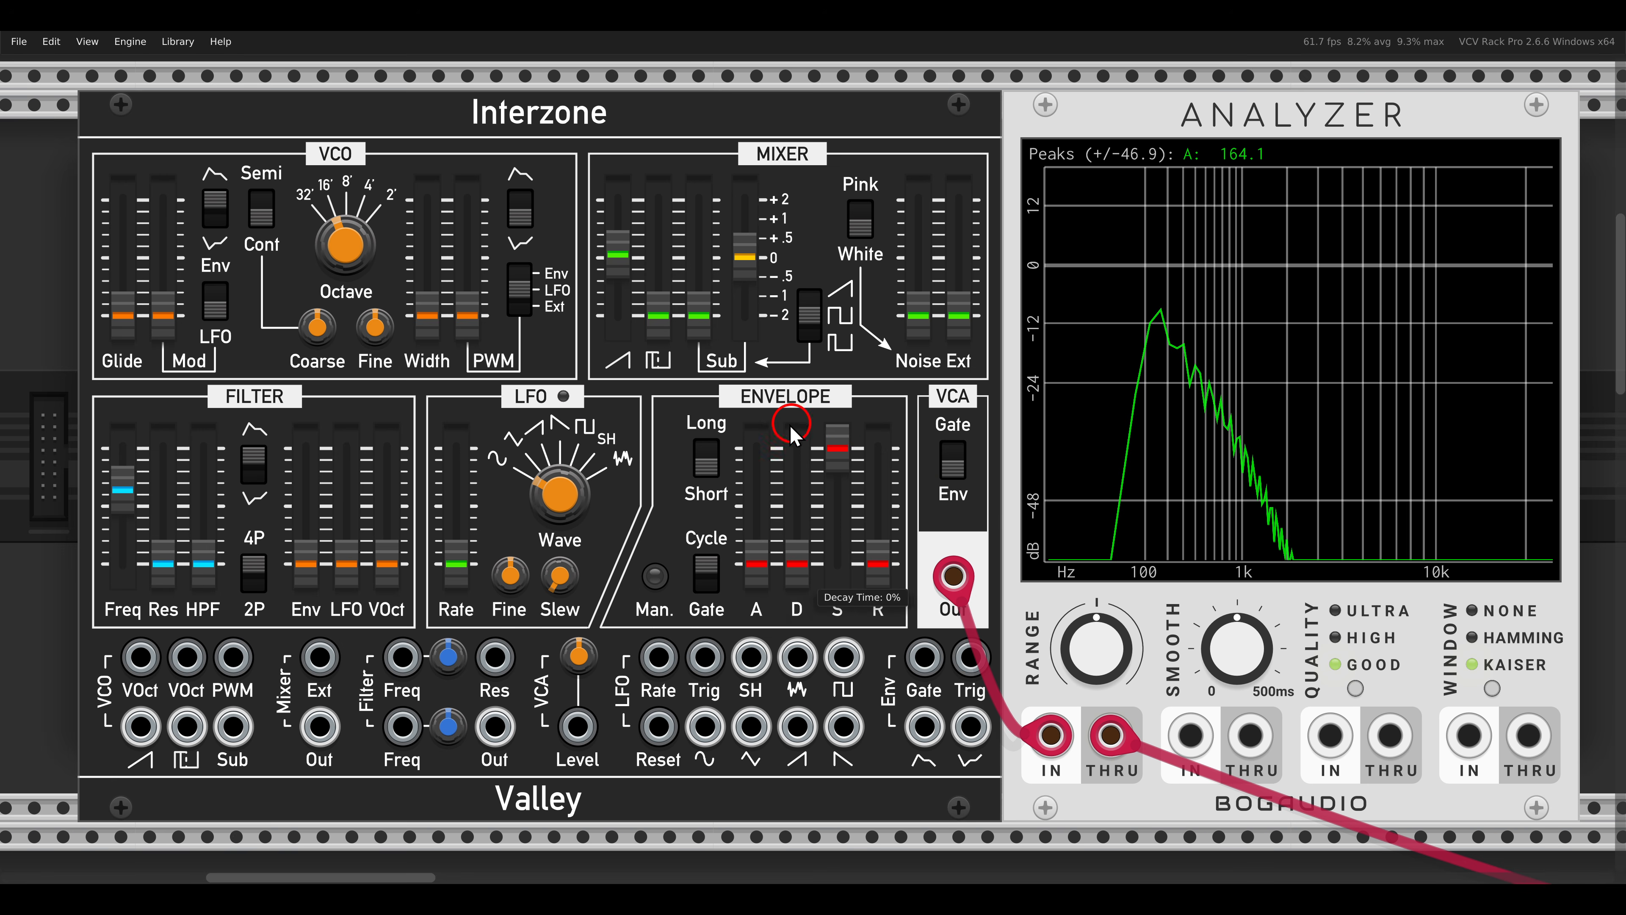
drag(122, 492, 136, 415)
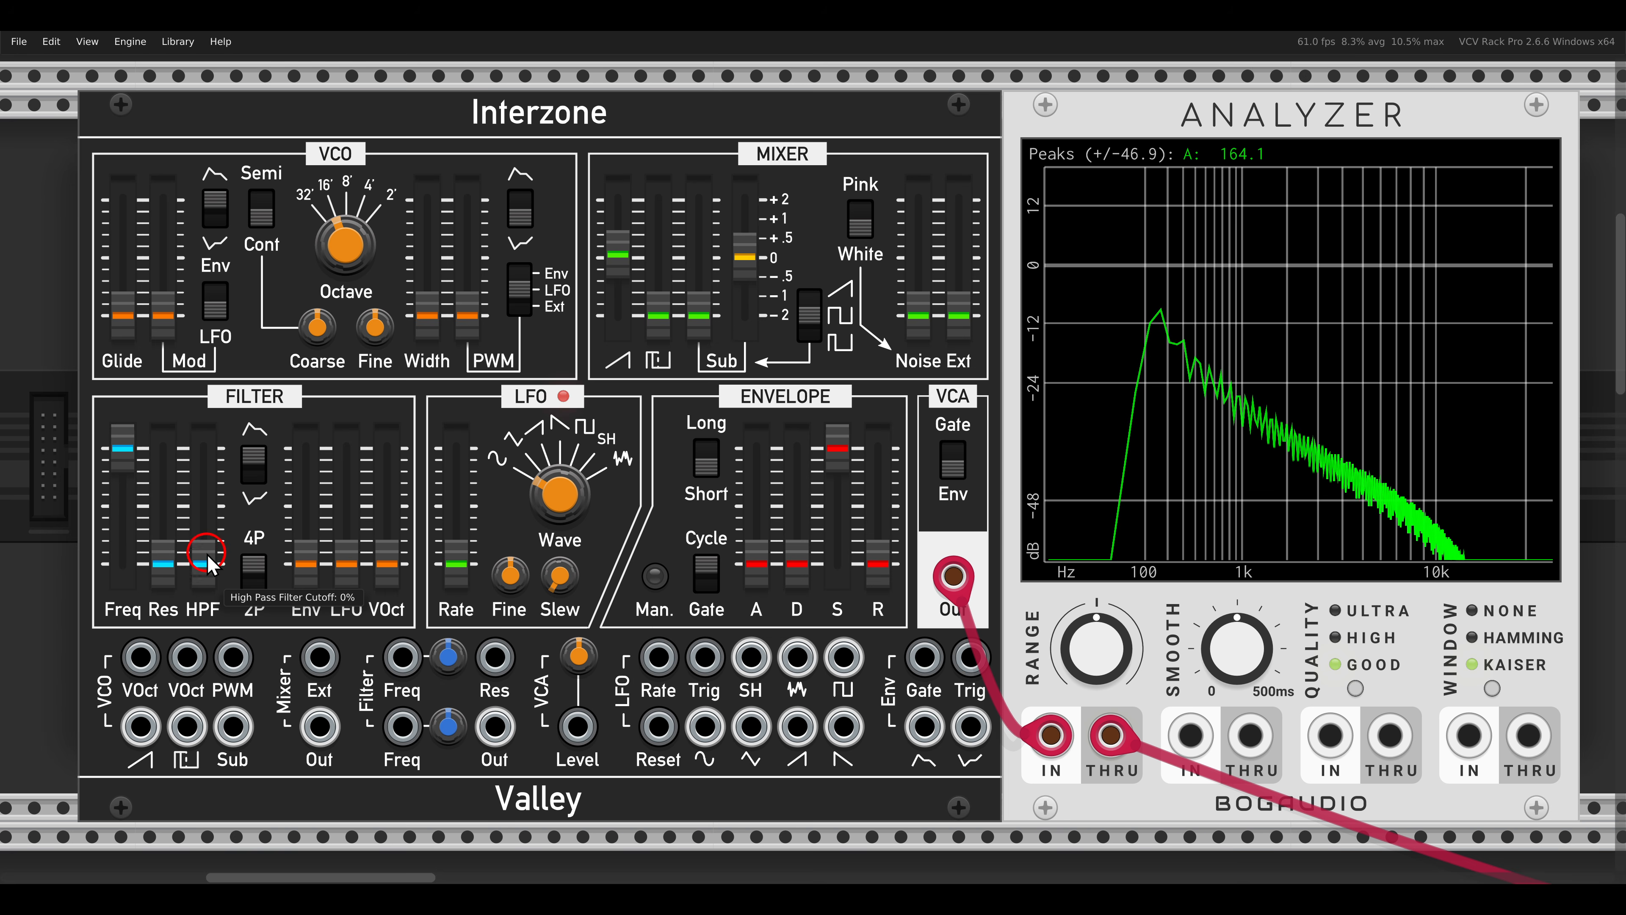
drag(203, 562, 245, 530)
mouse_move(220, 510)
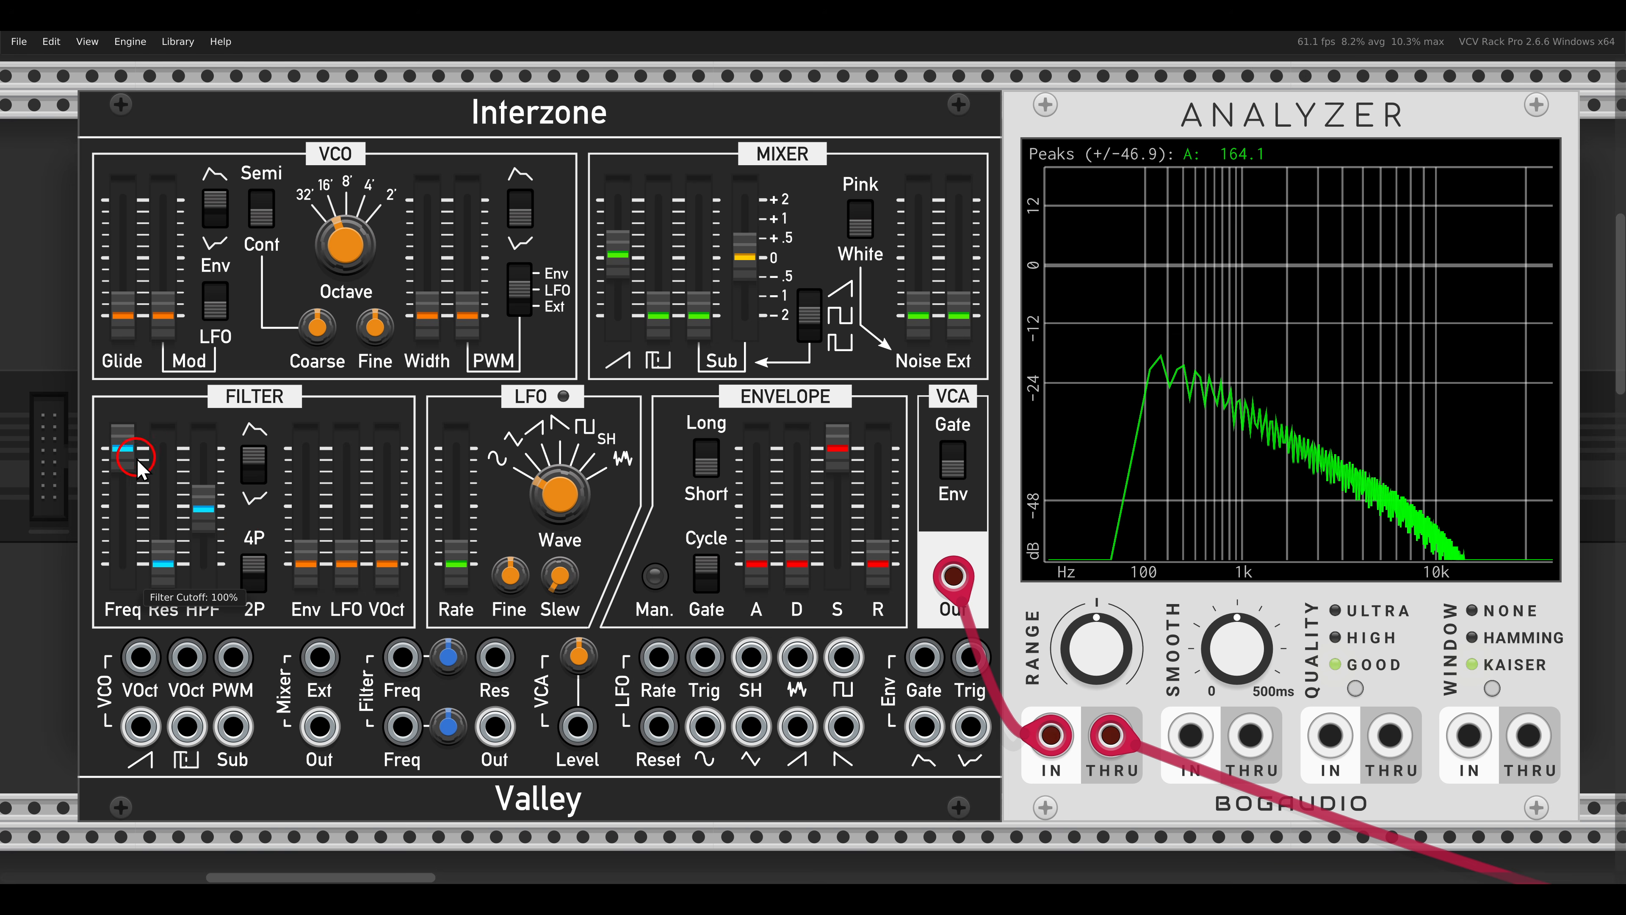
- Try a lower filter cutoff with added resonance, reset the resonance and high-pass to 0%, and set the filter cutoff to 65.5%
drag(123, 449, 202, 494)
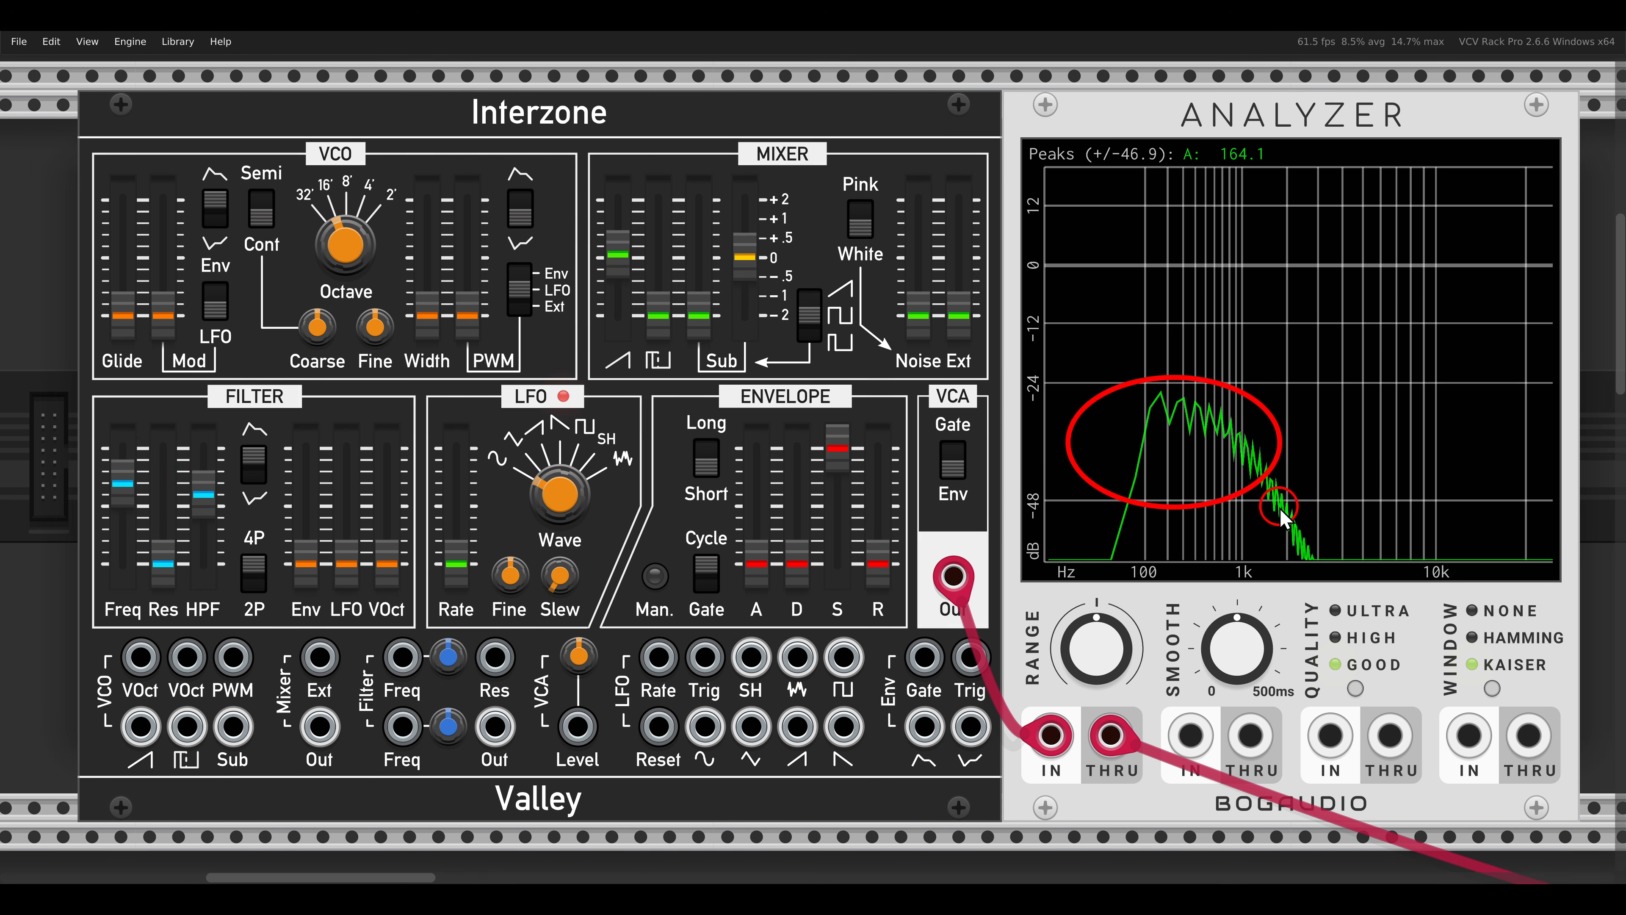
mouse_move(164, 562)
mouse_down()
mouse_move(212, 465)
mouse_move(213, 493)
mouse_move(137, 474)
mouse_move(149, 503)
mouse_up()
drag(204, 493, 194, 583)
drag(178, 522, 180, 567)
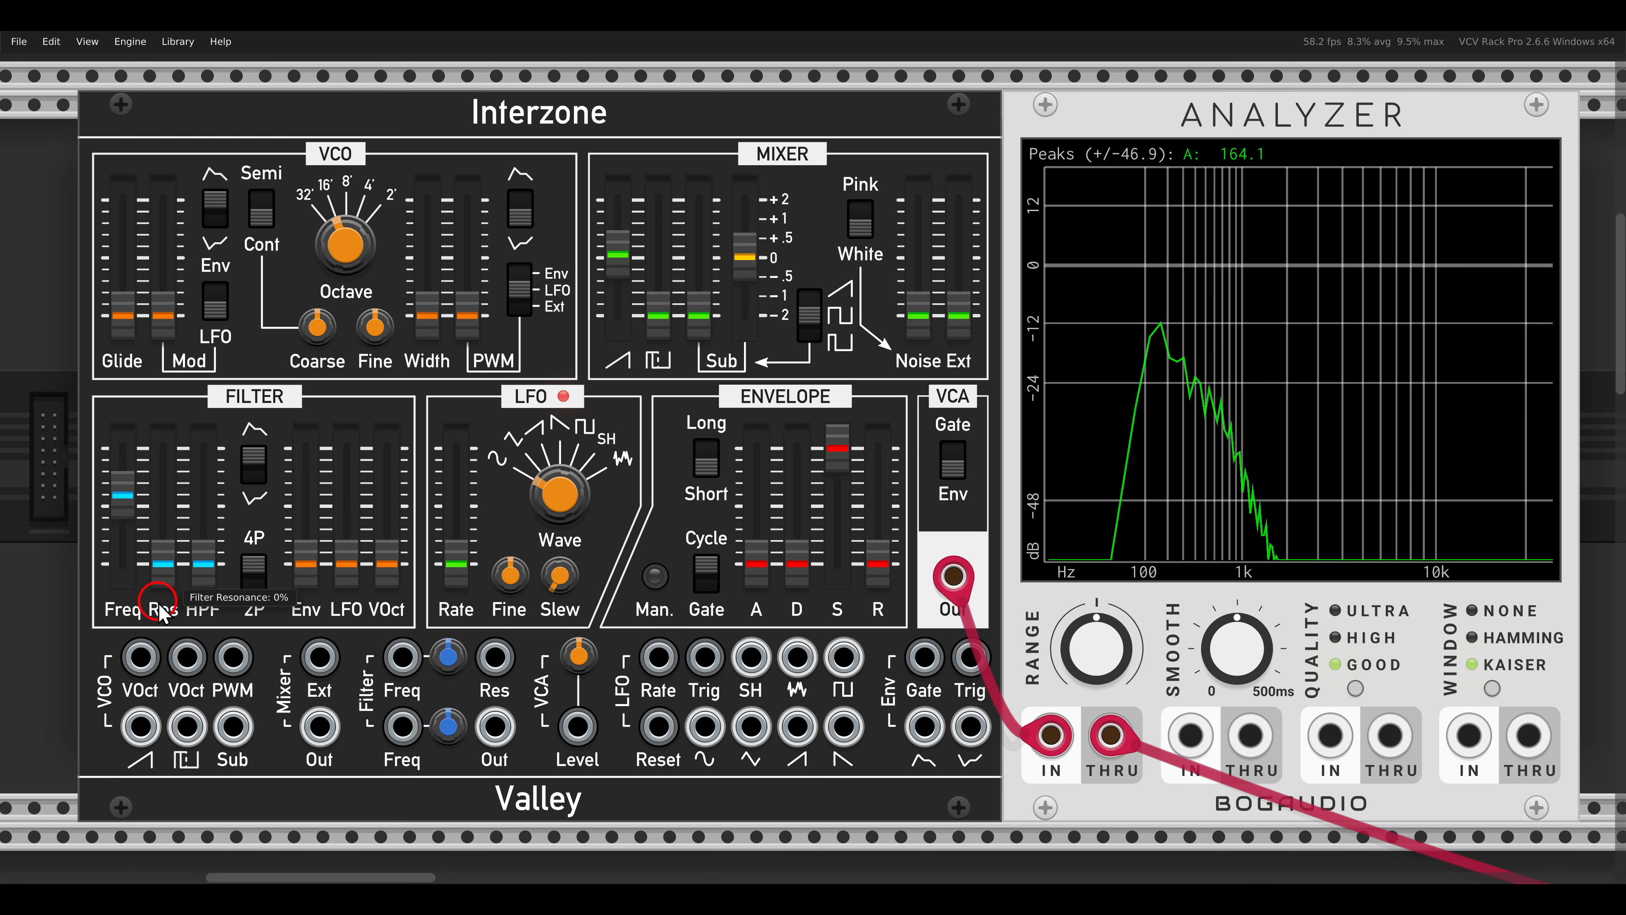
drag(126, 508, 132, 501)
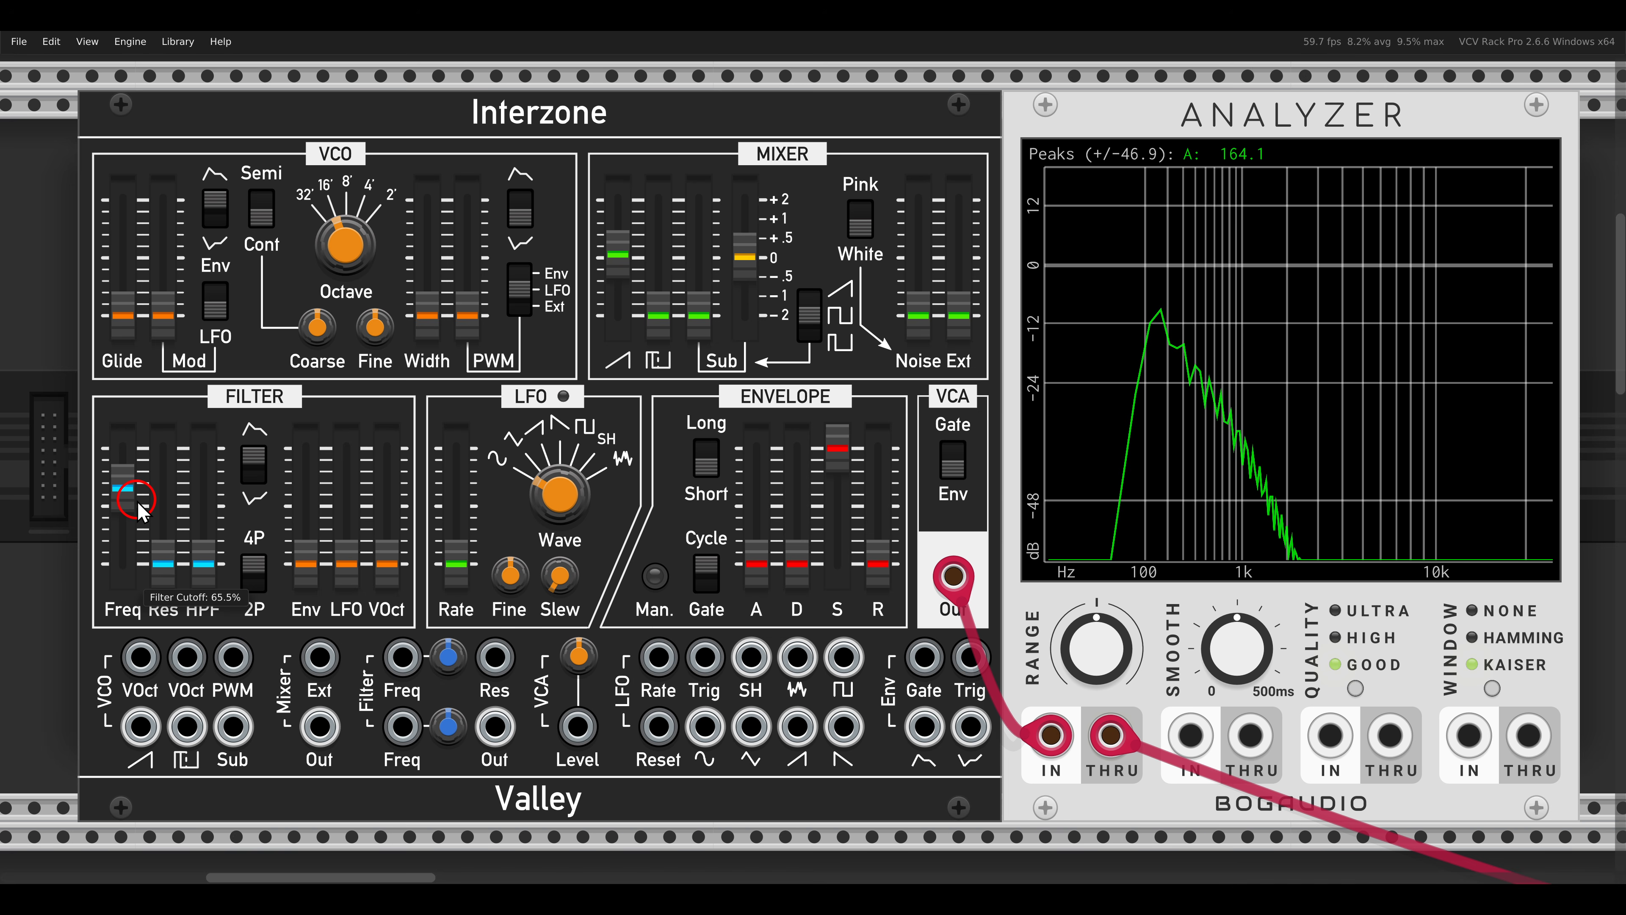
- Compare the filter's 4-pole and 2-pole slopes on the analyzer, and lower the mixer's sawtooth level to zero
click(254, 539)
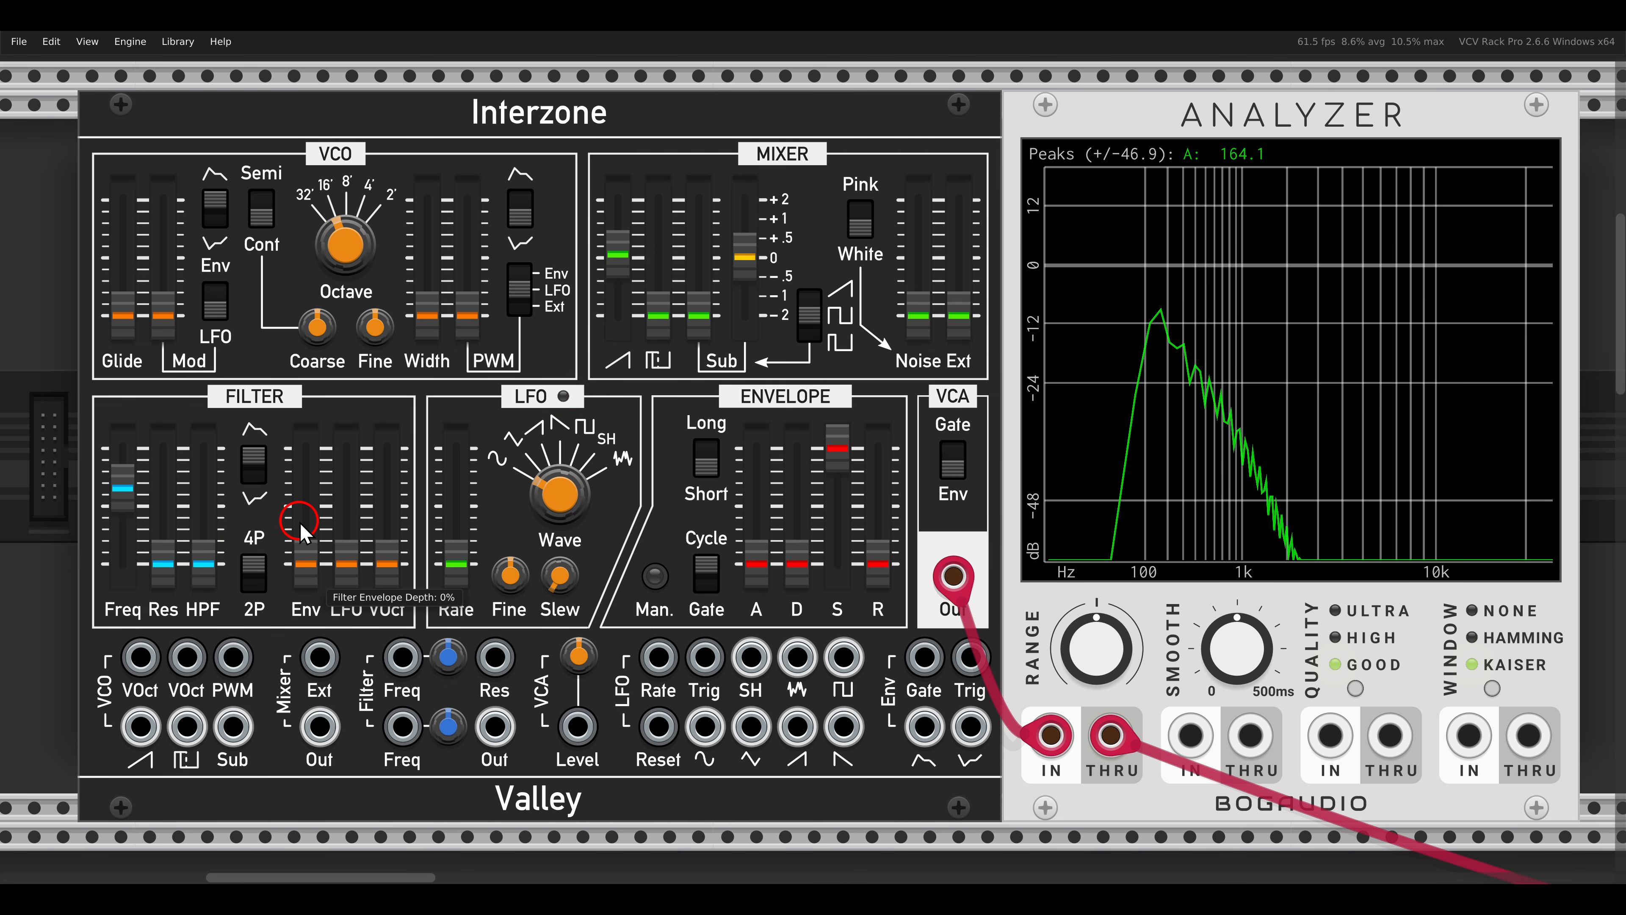
click(260, 566)
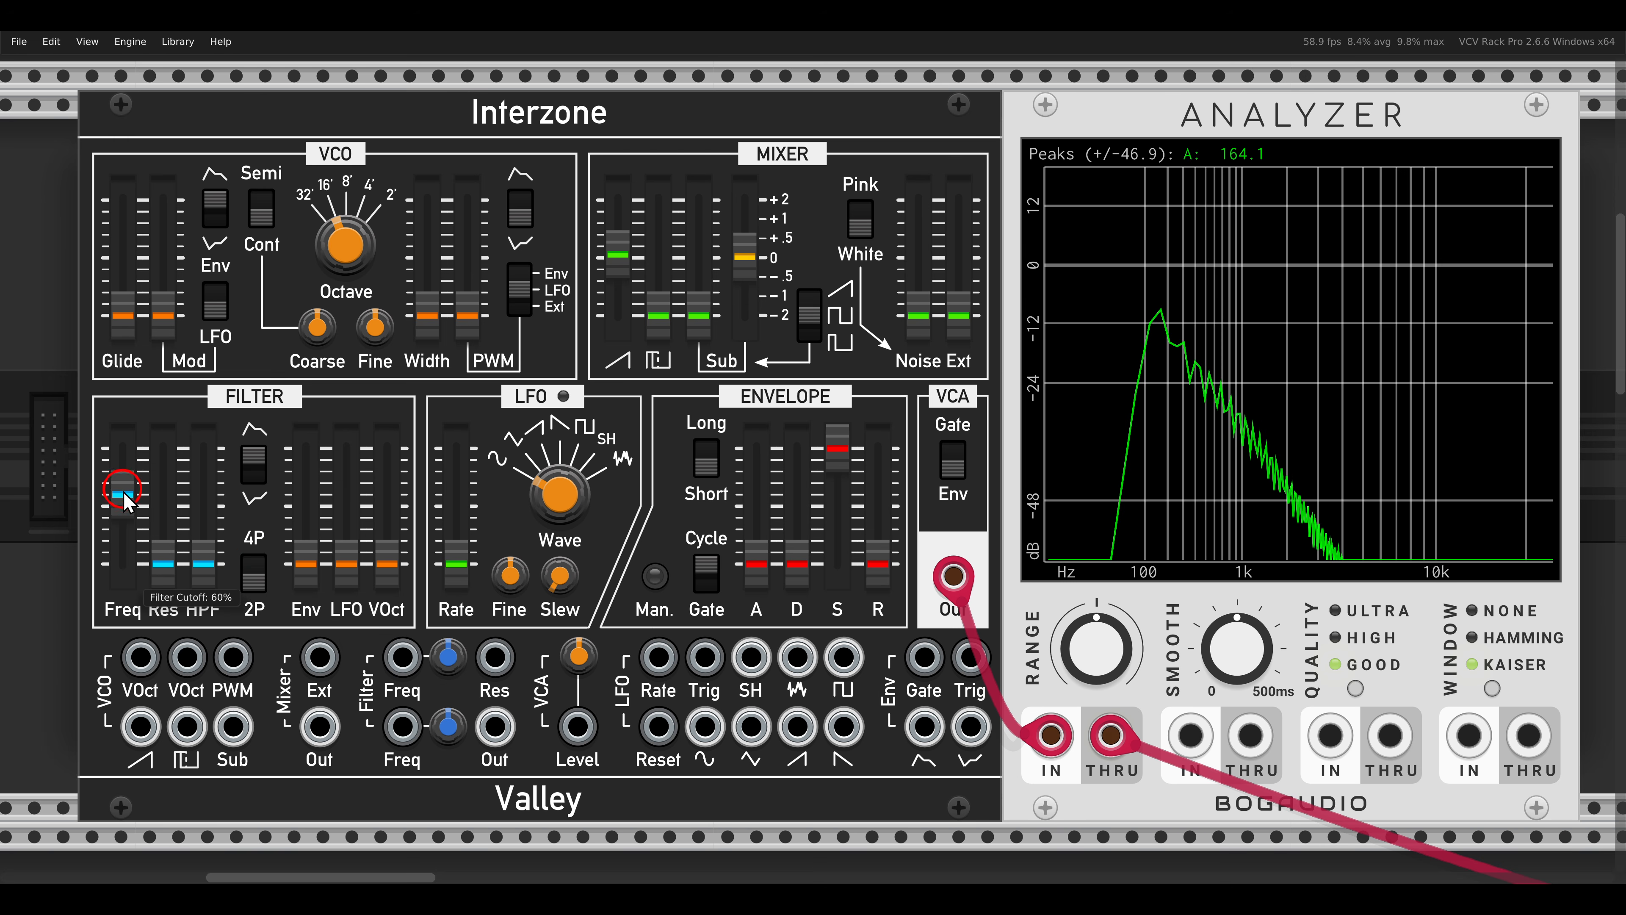
click(264, 538)
click(251, 567)
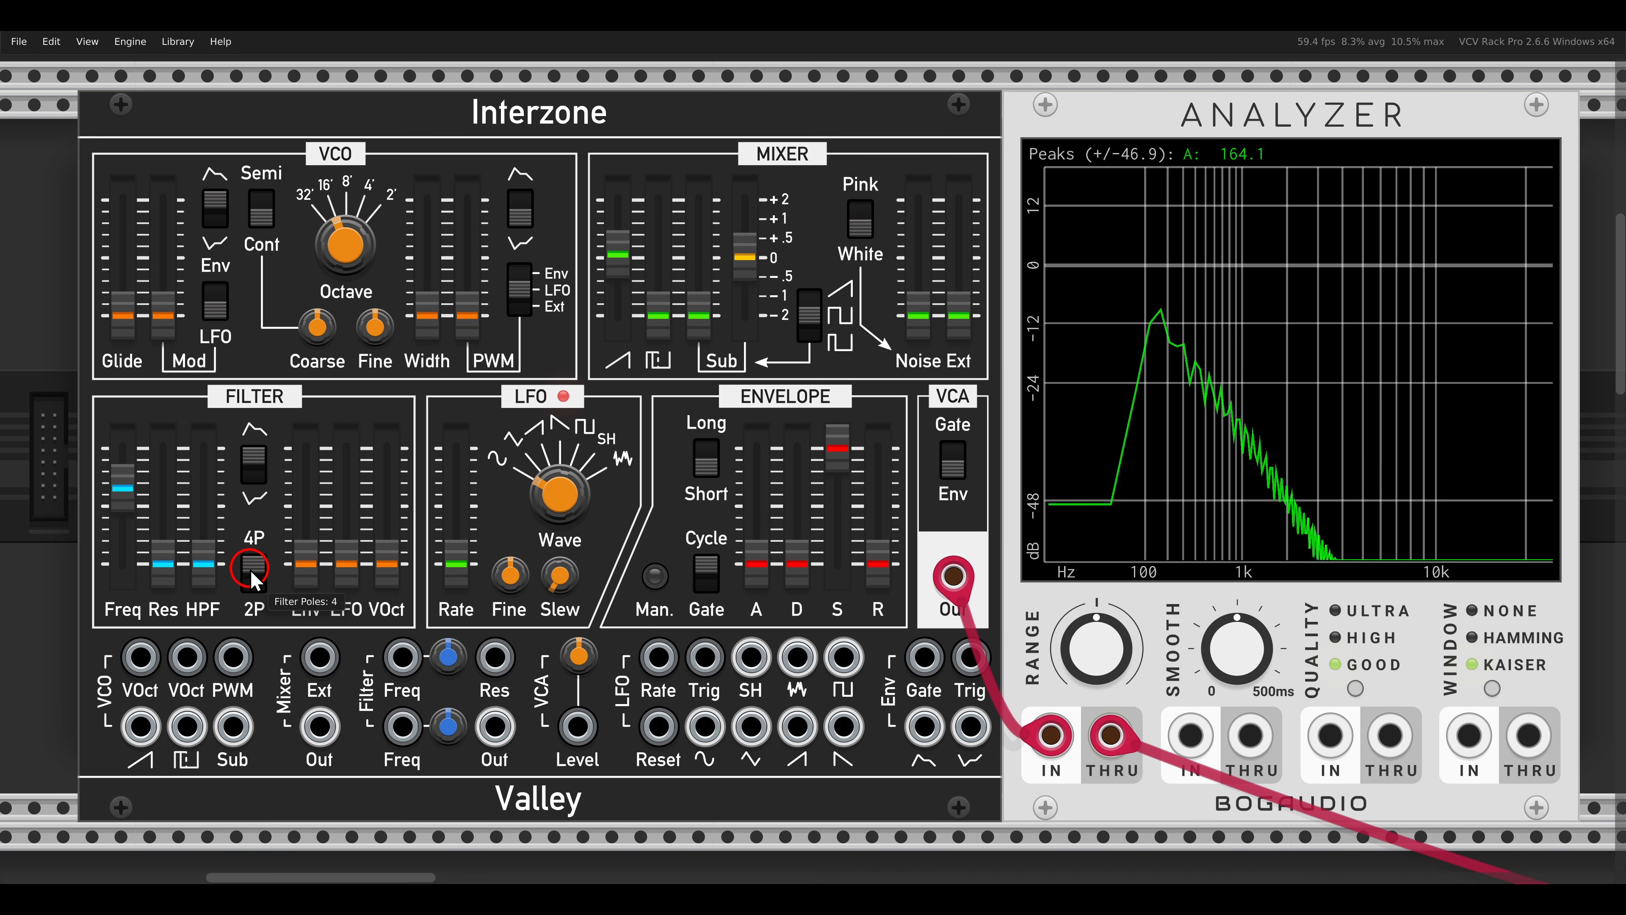
click(252, 574)
click(252, 574)
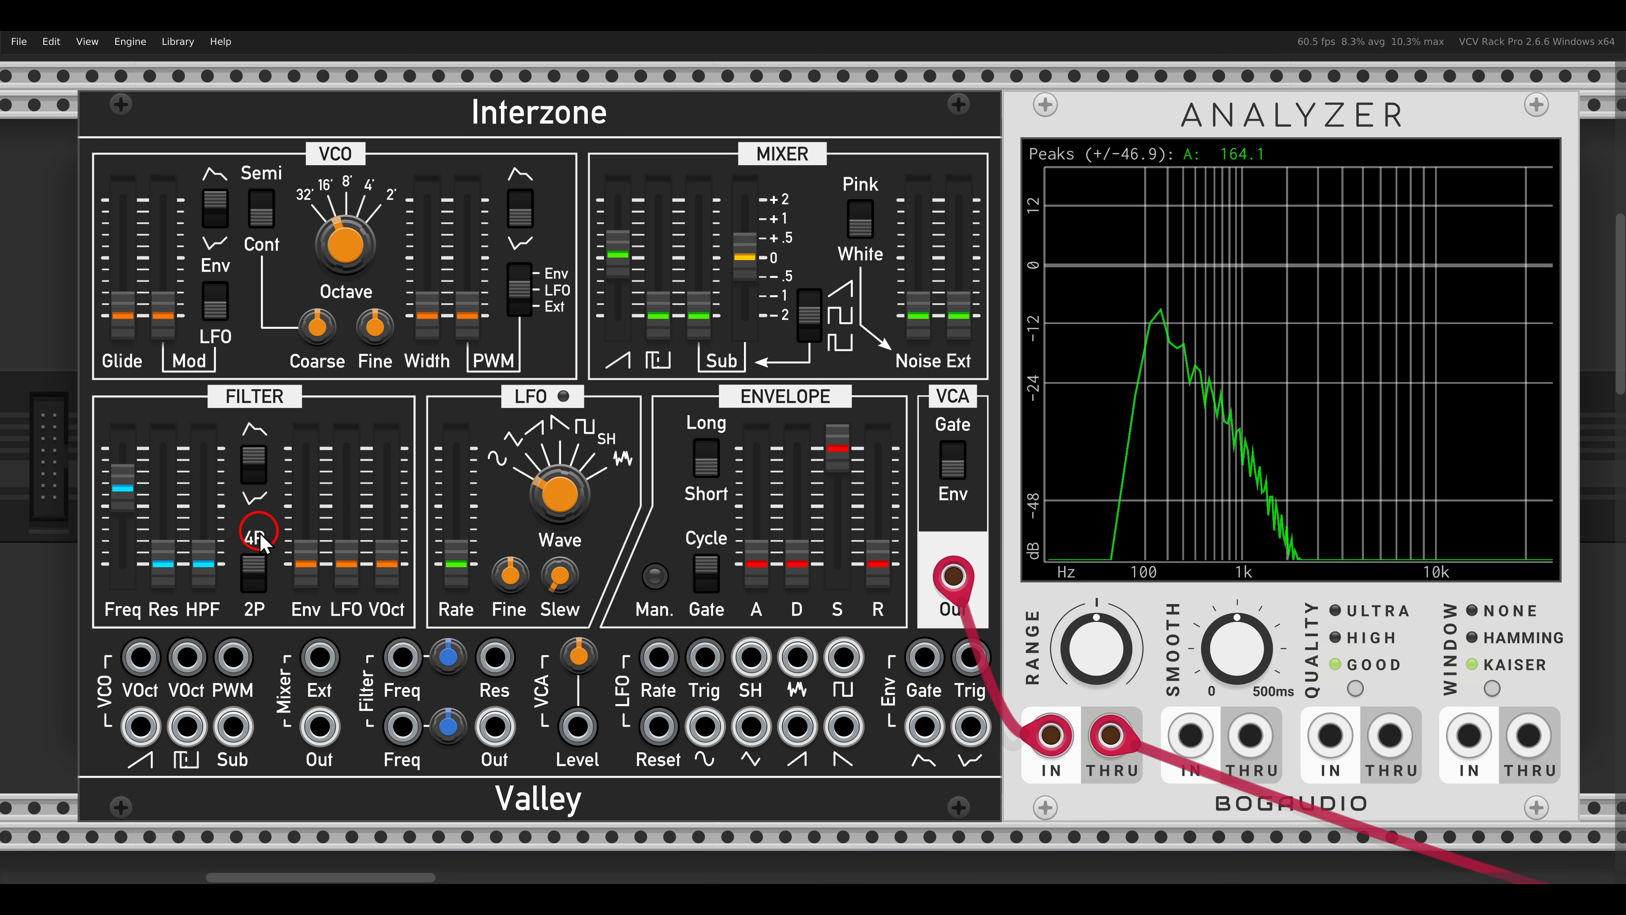
click(626, 264)
drag(631, 273, 646, 449)
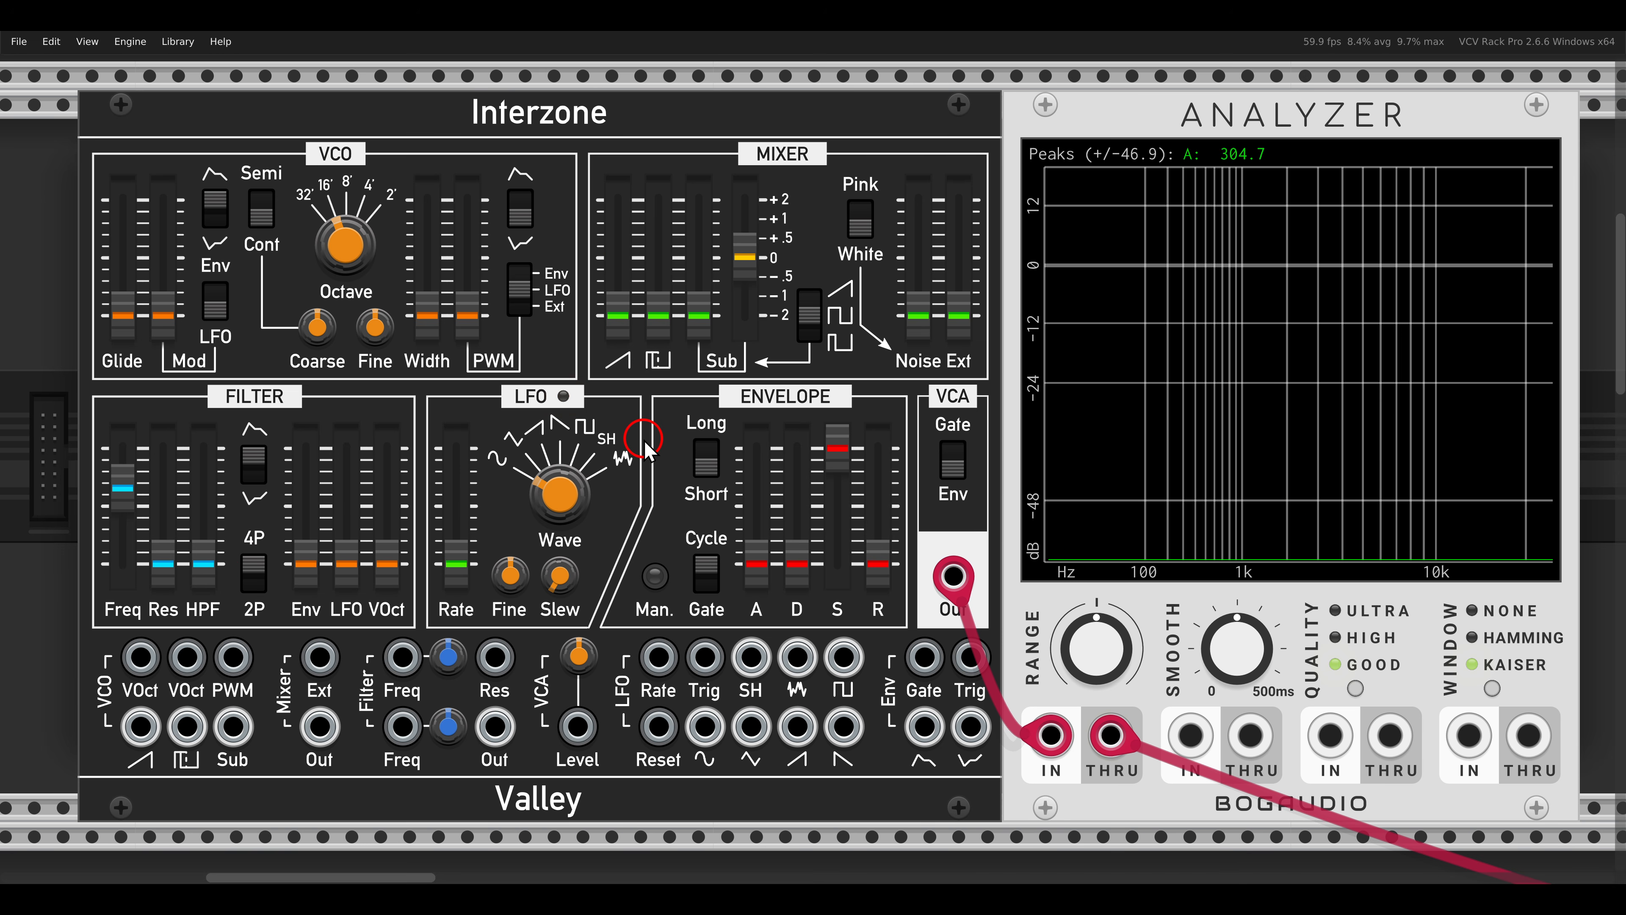
- On the Interzone driven by SEQ 3, set the filter cutoff to about 40% and the filter envelope depth to about 30%
key(shift+2)
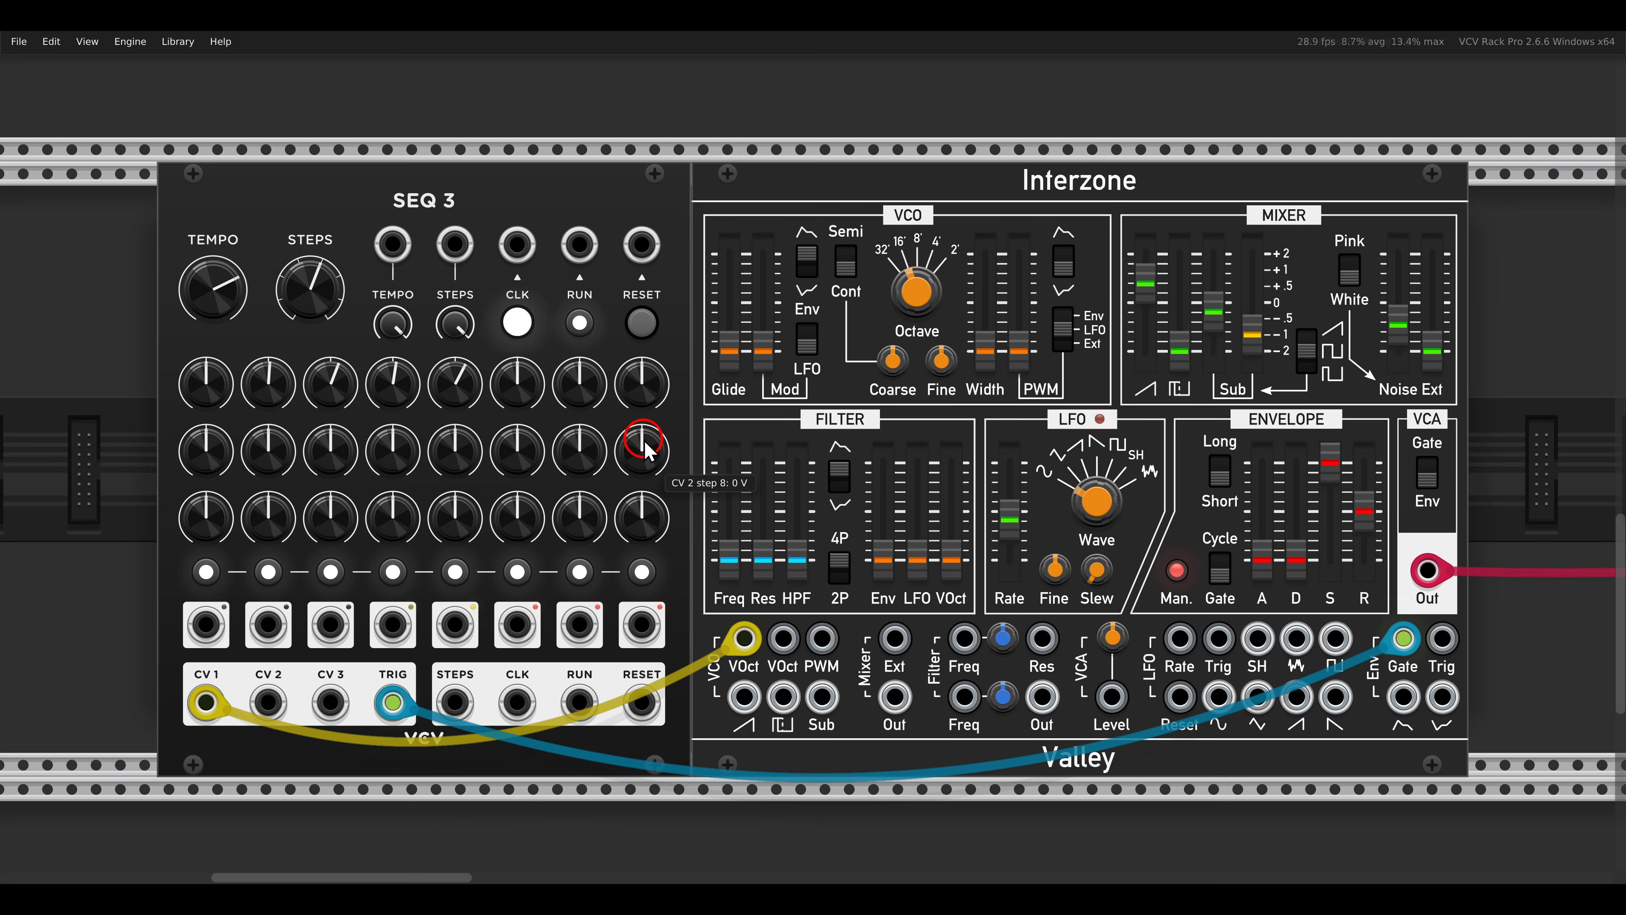
drag(711, 563, 702, 477)
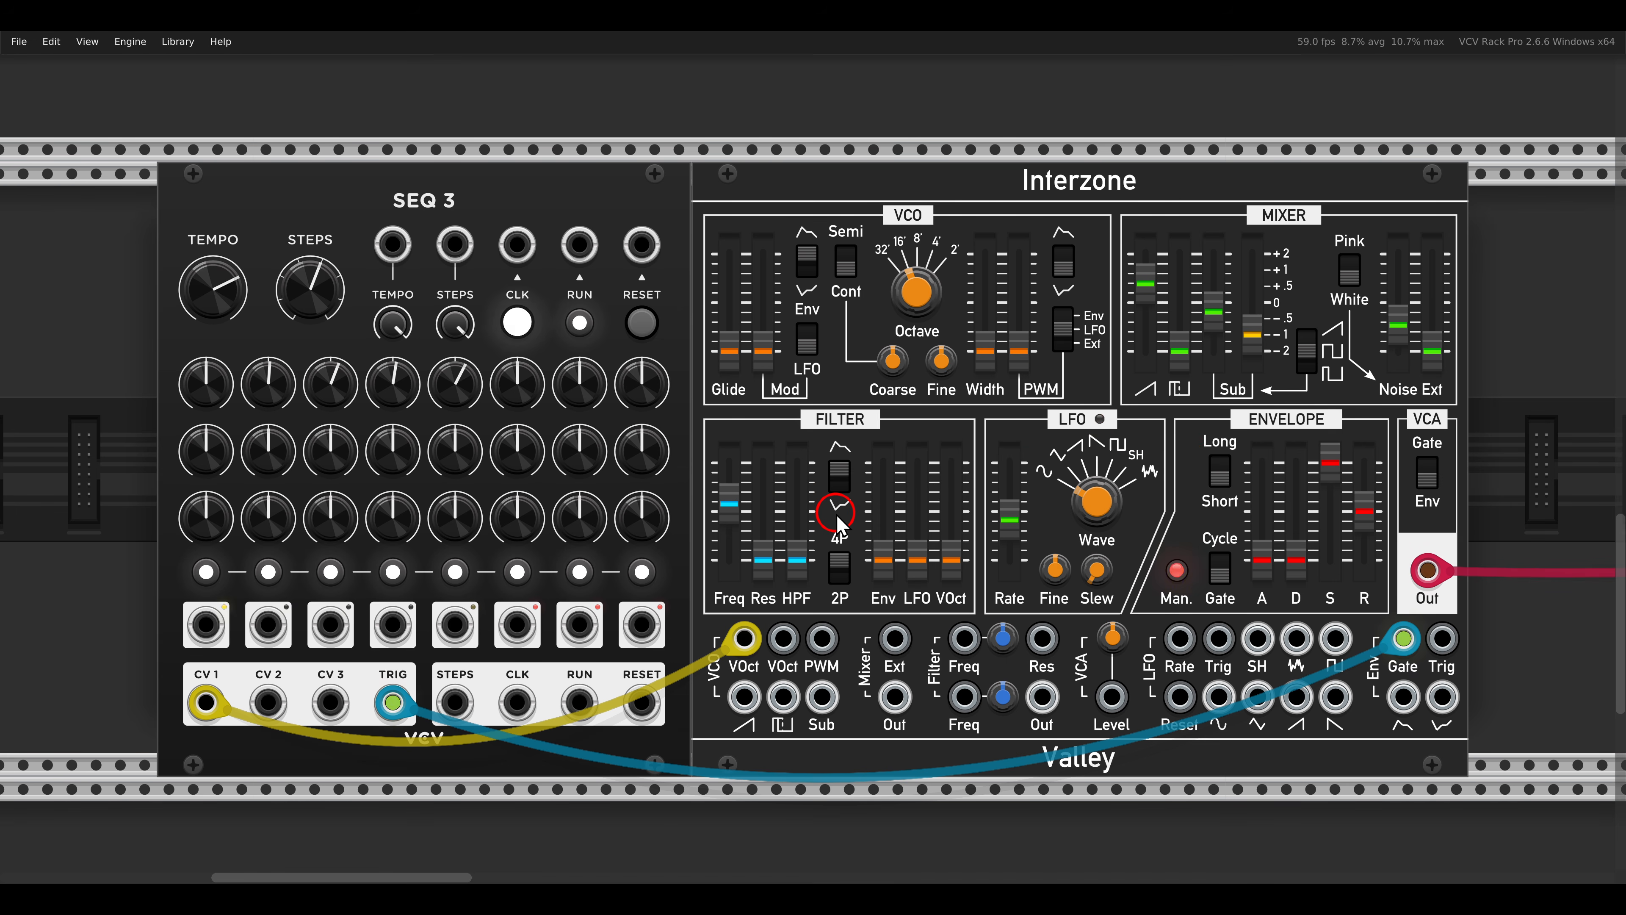
drag(883, 559, 883, 529)
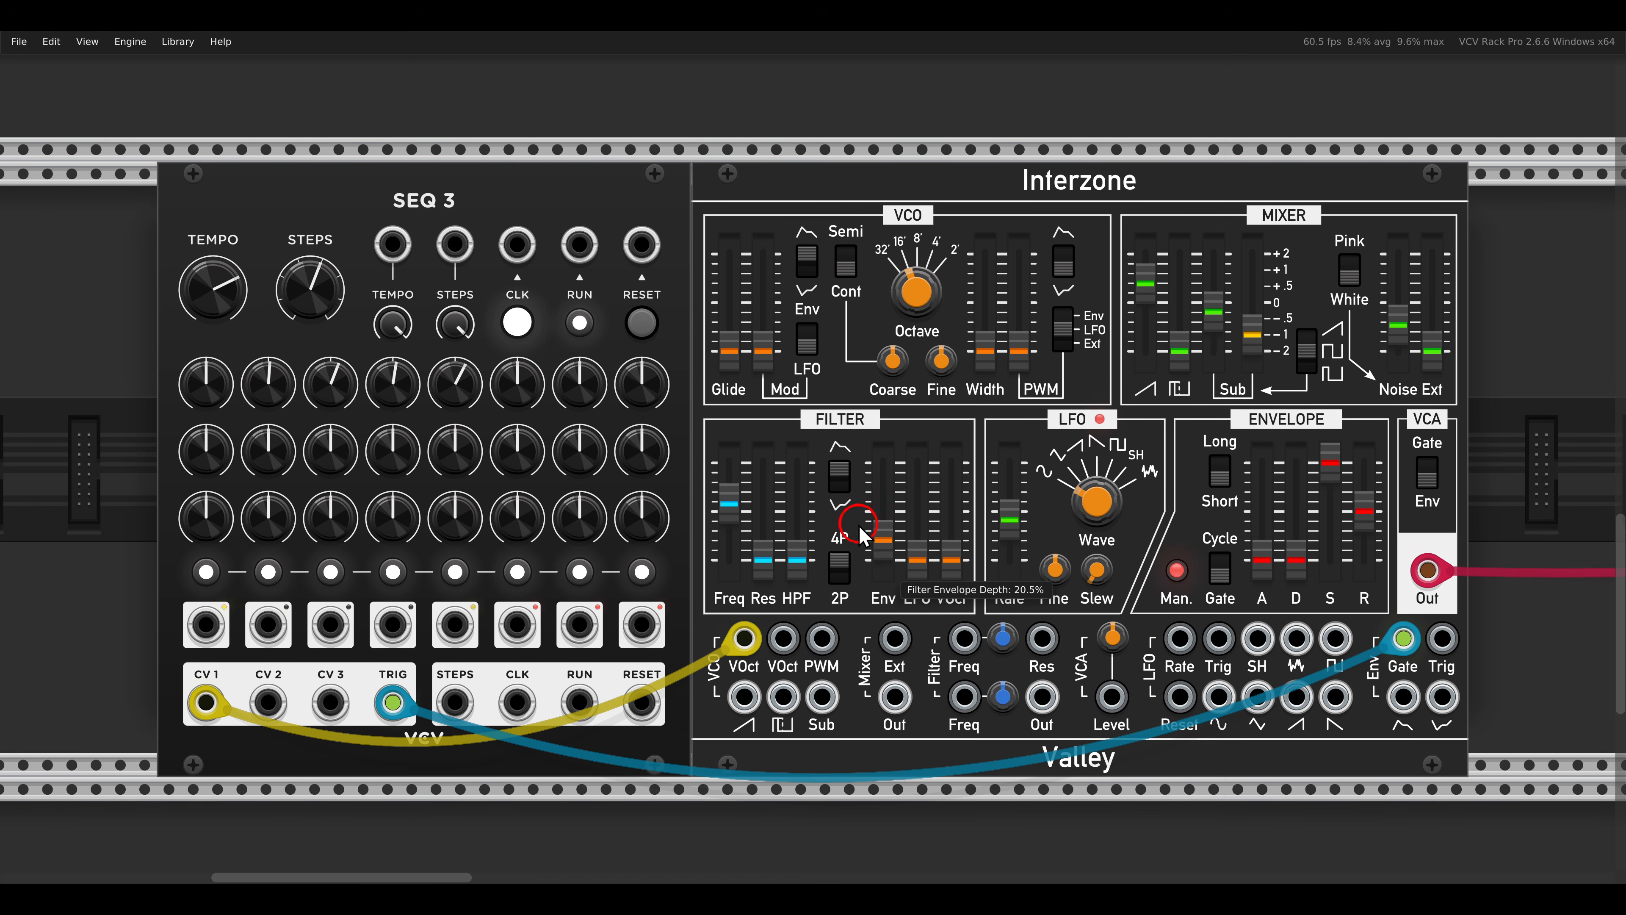
drag(729, 503, 728, 521)
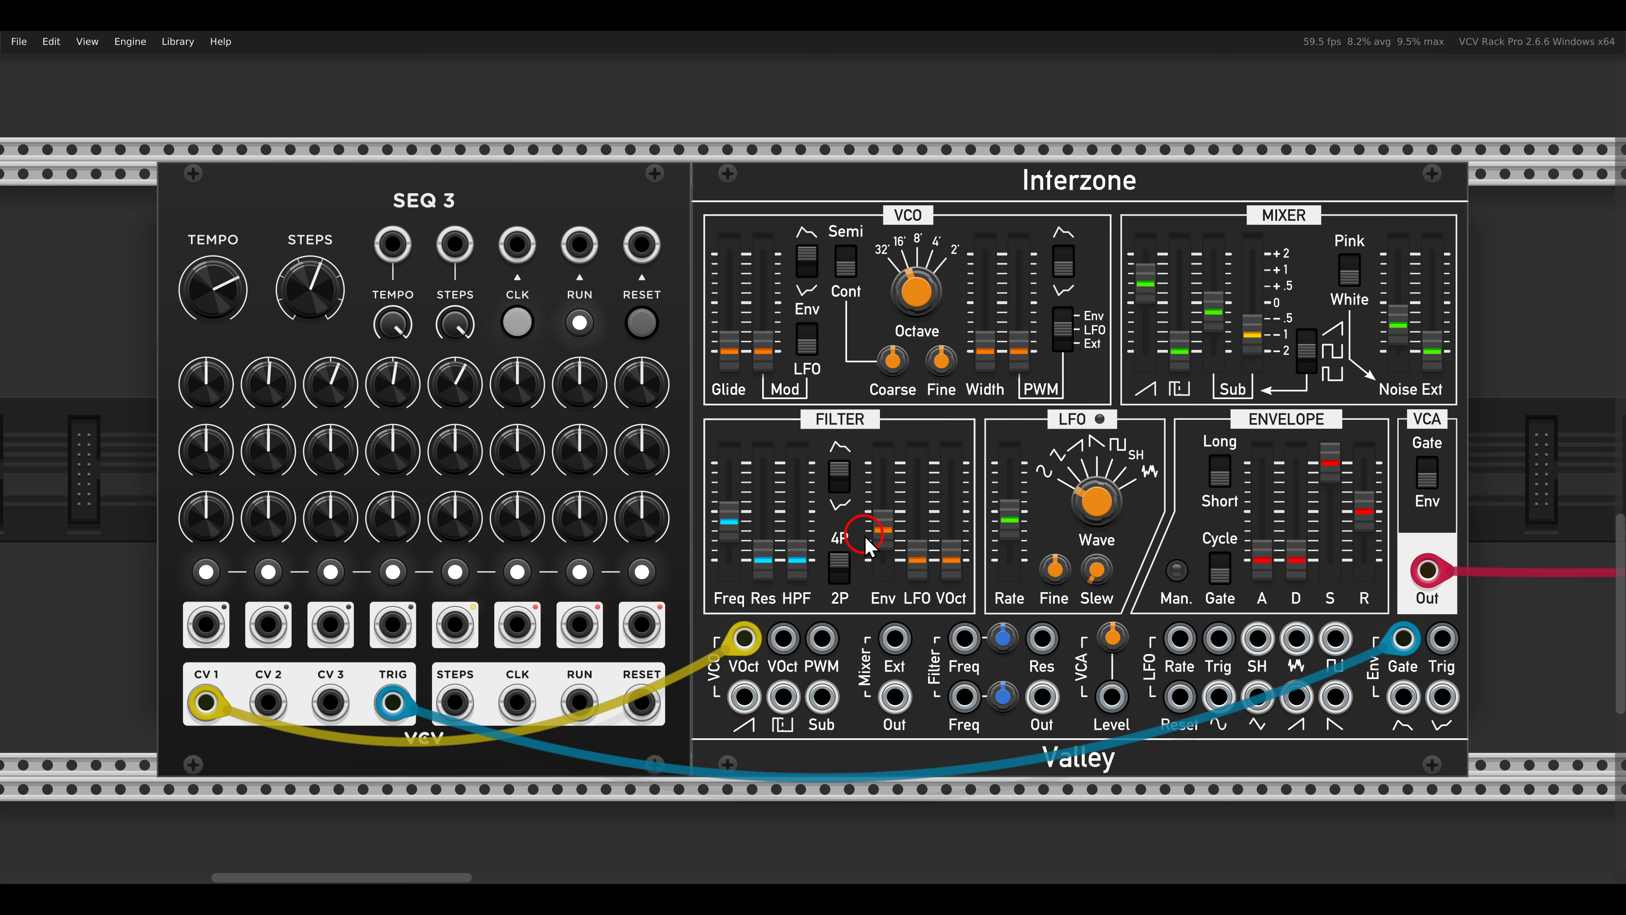
drag(880, 530, 845, 551)
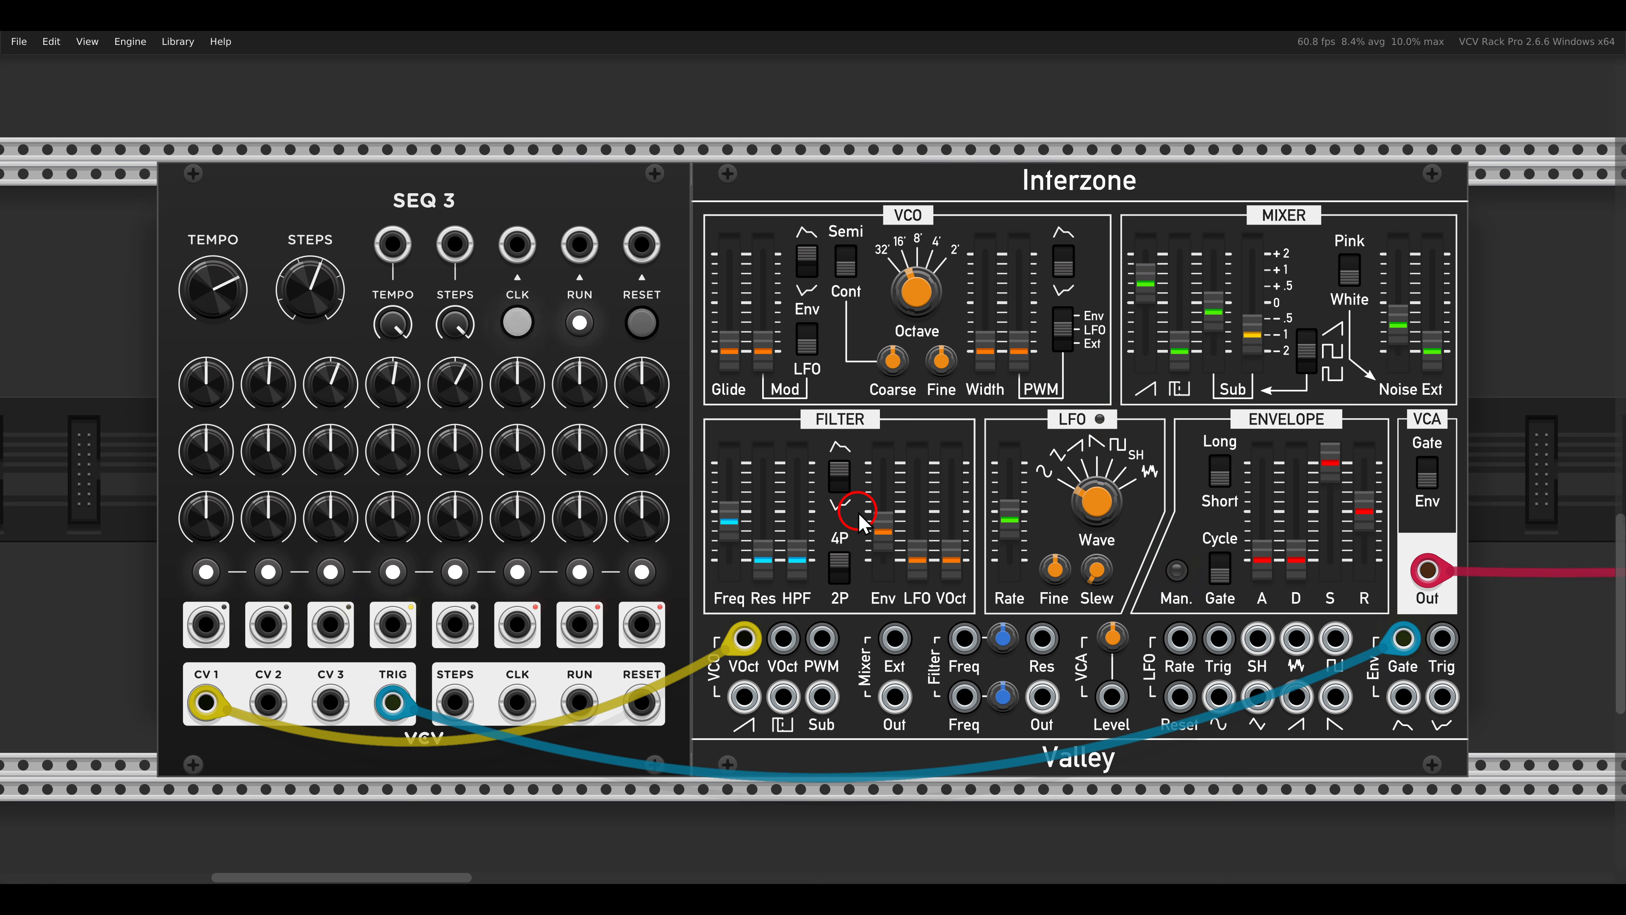
- Raise the filter cutoff to 93% and increase the filter envelope depth to about 40%
drag(733, 512, 741, 451)
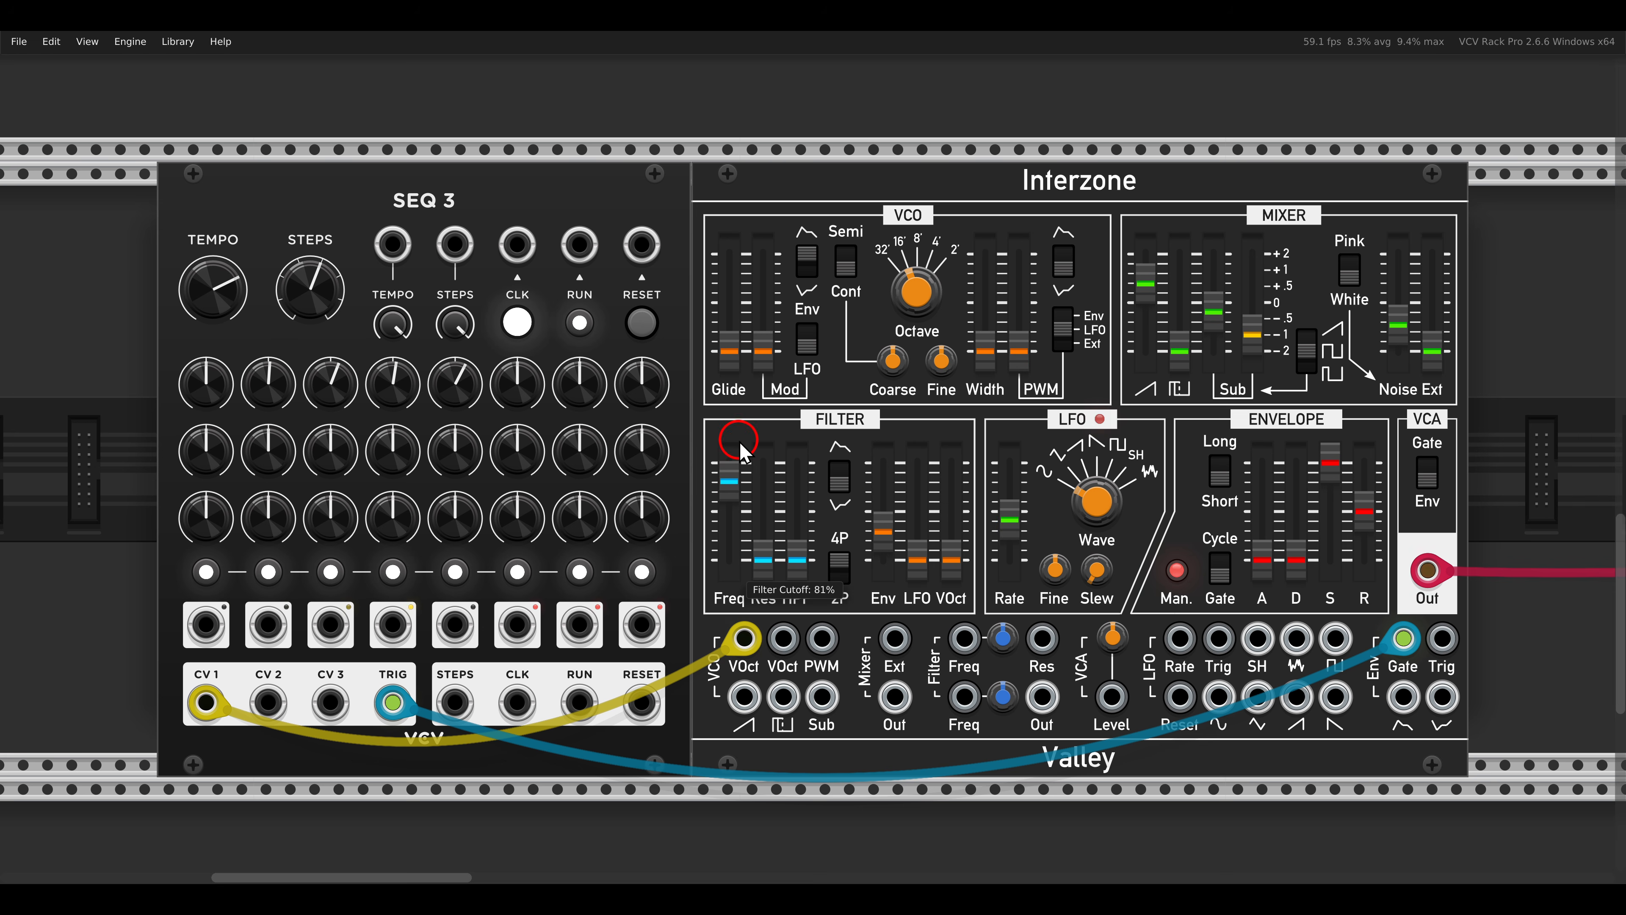
drag(884, 533, 883, 520)
mouse_move(731, 479)
mouse_down()
mouse_move(738, 454)
mouse_move(736, 522)
mouse_move(737, 482)
mouse_up()
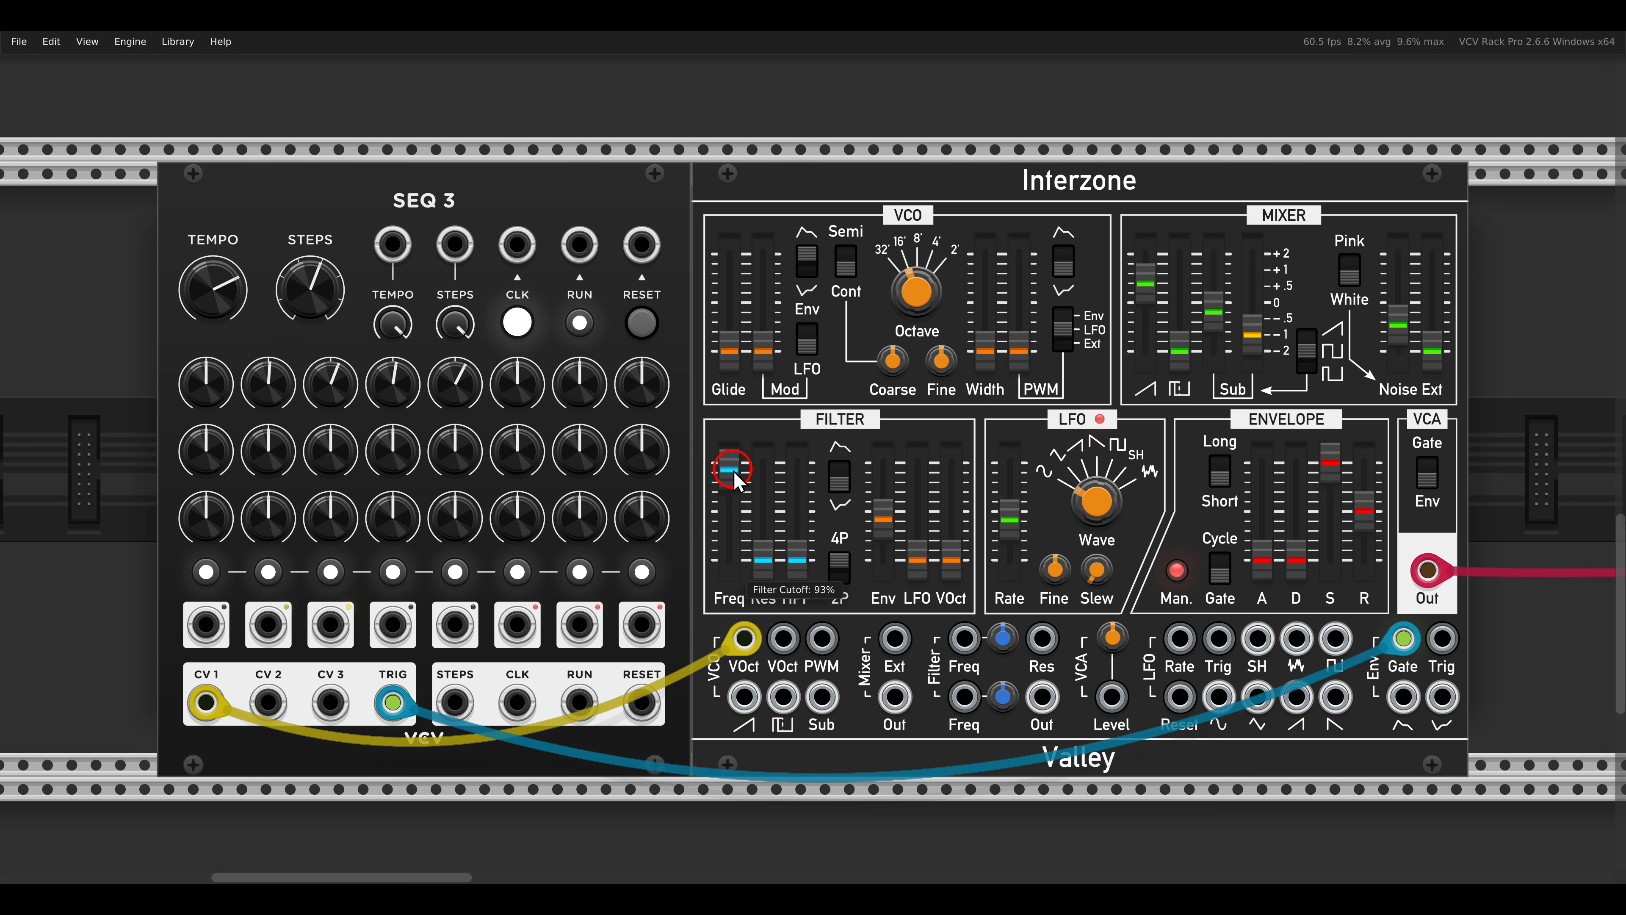
- Reduce the filter envelope depth to zero and lower the filter cutoff to a little above half
drag(883, 518, 917, 496)
click(877, 474)
drag(729, 468, 732, 504)
- Modulate the filter with the LFO by raising its rate slightly, changing its wave and increasing the LFO depth, with the cutoff at 51%
drag(1009, 520, 1056, 359)
click(781, 506)
click(1095, 517)
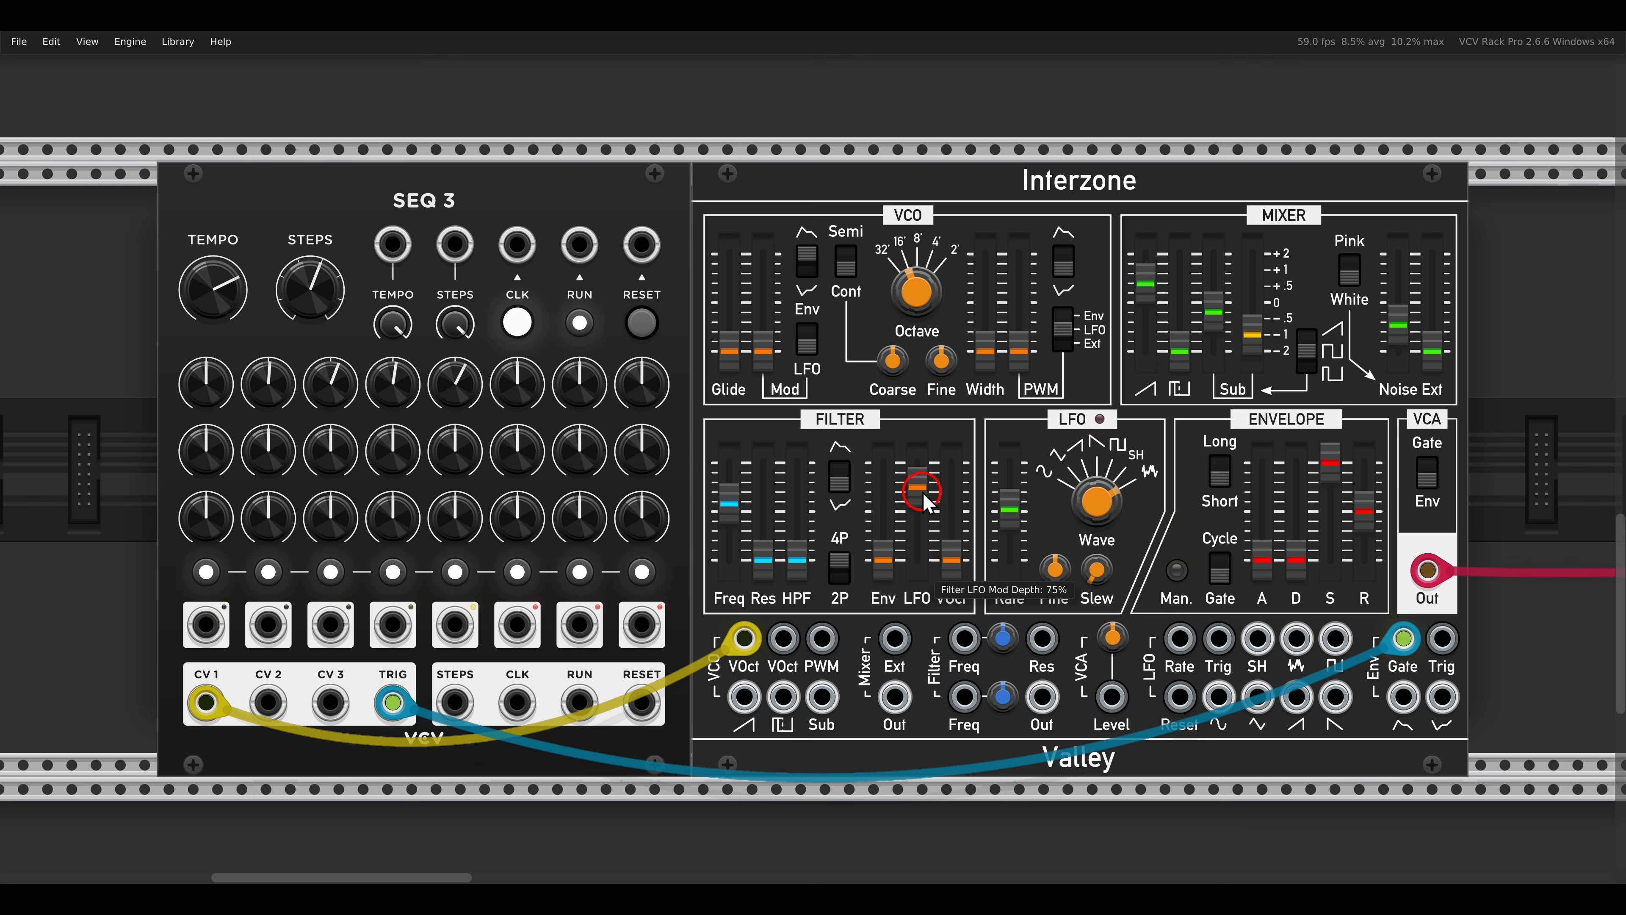
mouse_move(746, 512)
mouse_down()
mouse_move(742, 490)
mouse_move(743, 530)
mouse_up()
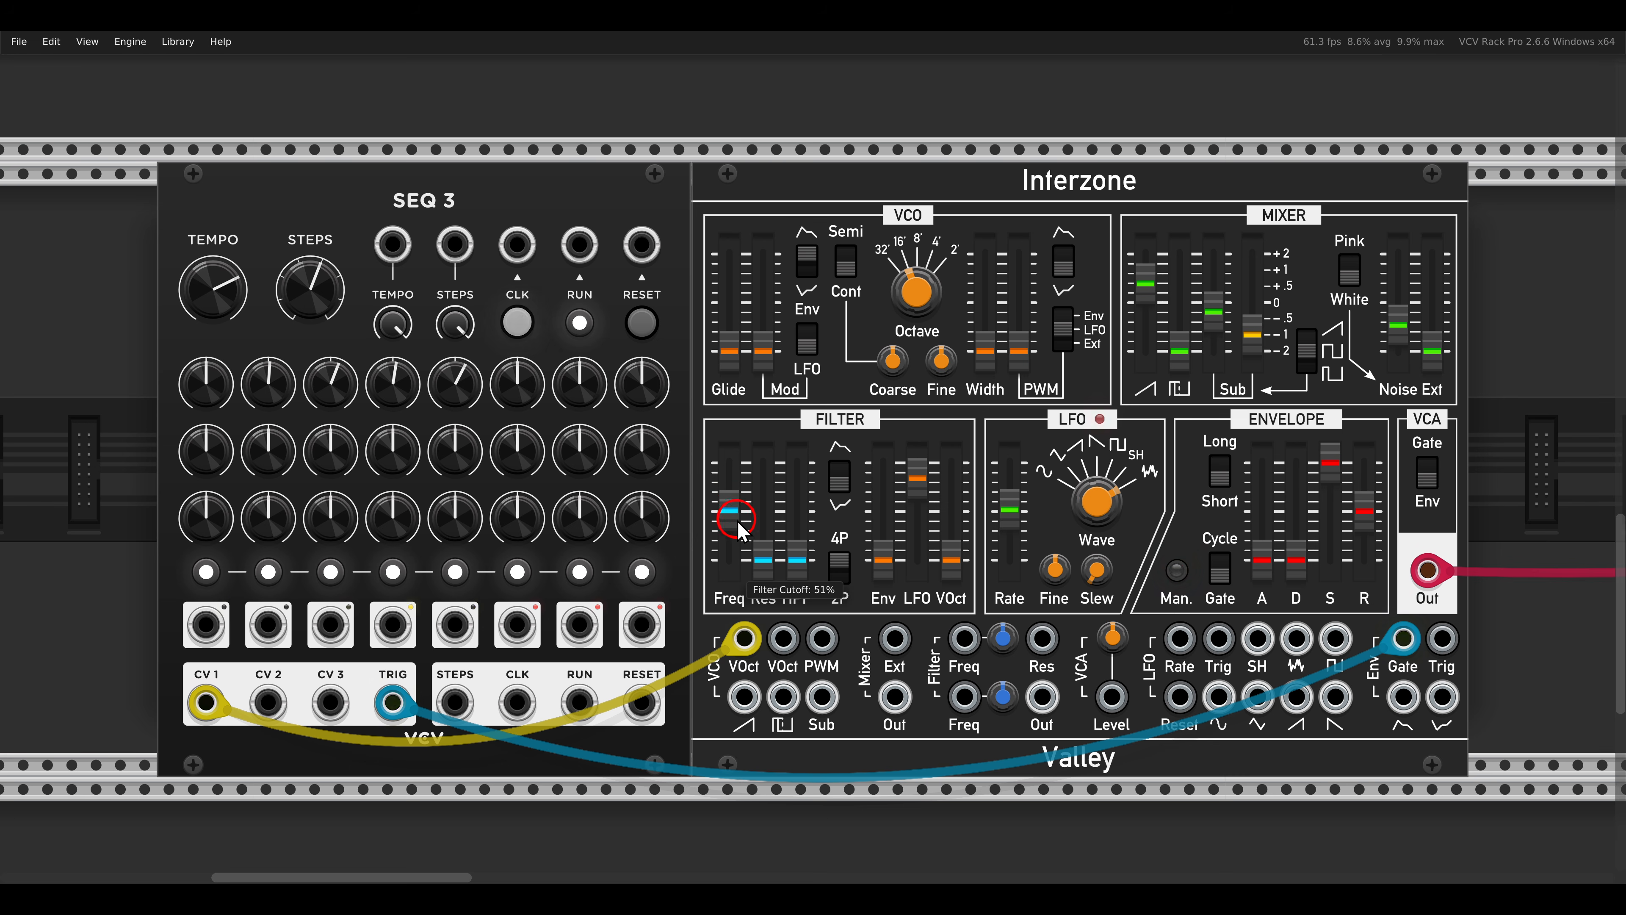
- Return the filter's LFO depth to zero, raise its V/Oct tracking to maximum, and set the cutoff to 62.5%
drag(918, 480, 936, 549)
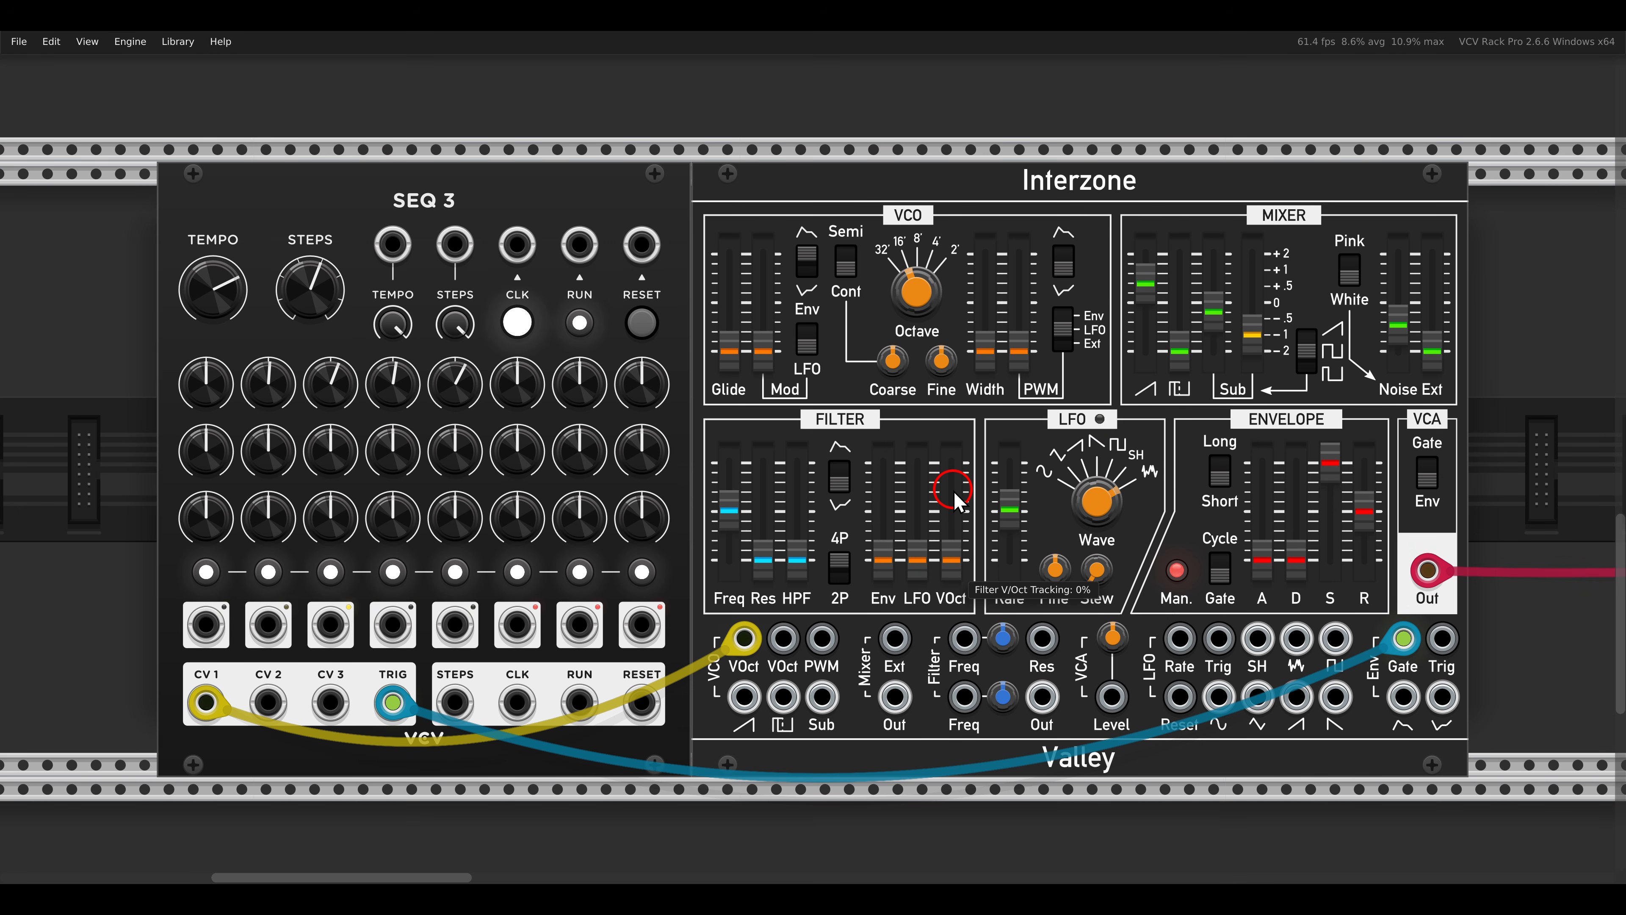
drag(958, 503, 914, 375)
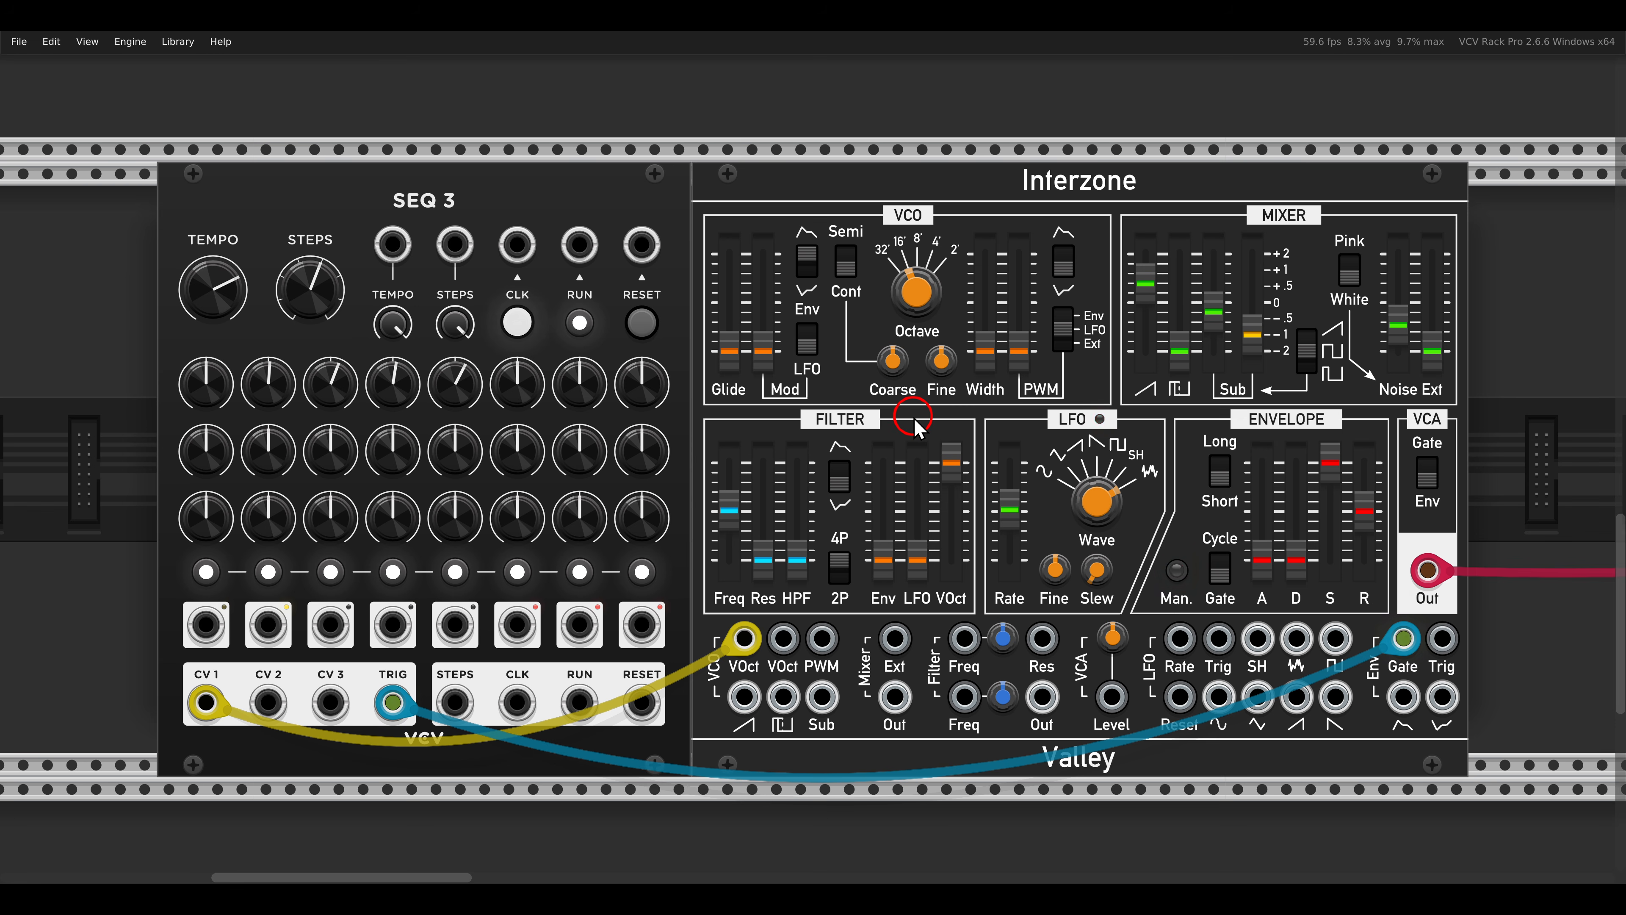
drag(729, 511, 732, 496)
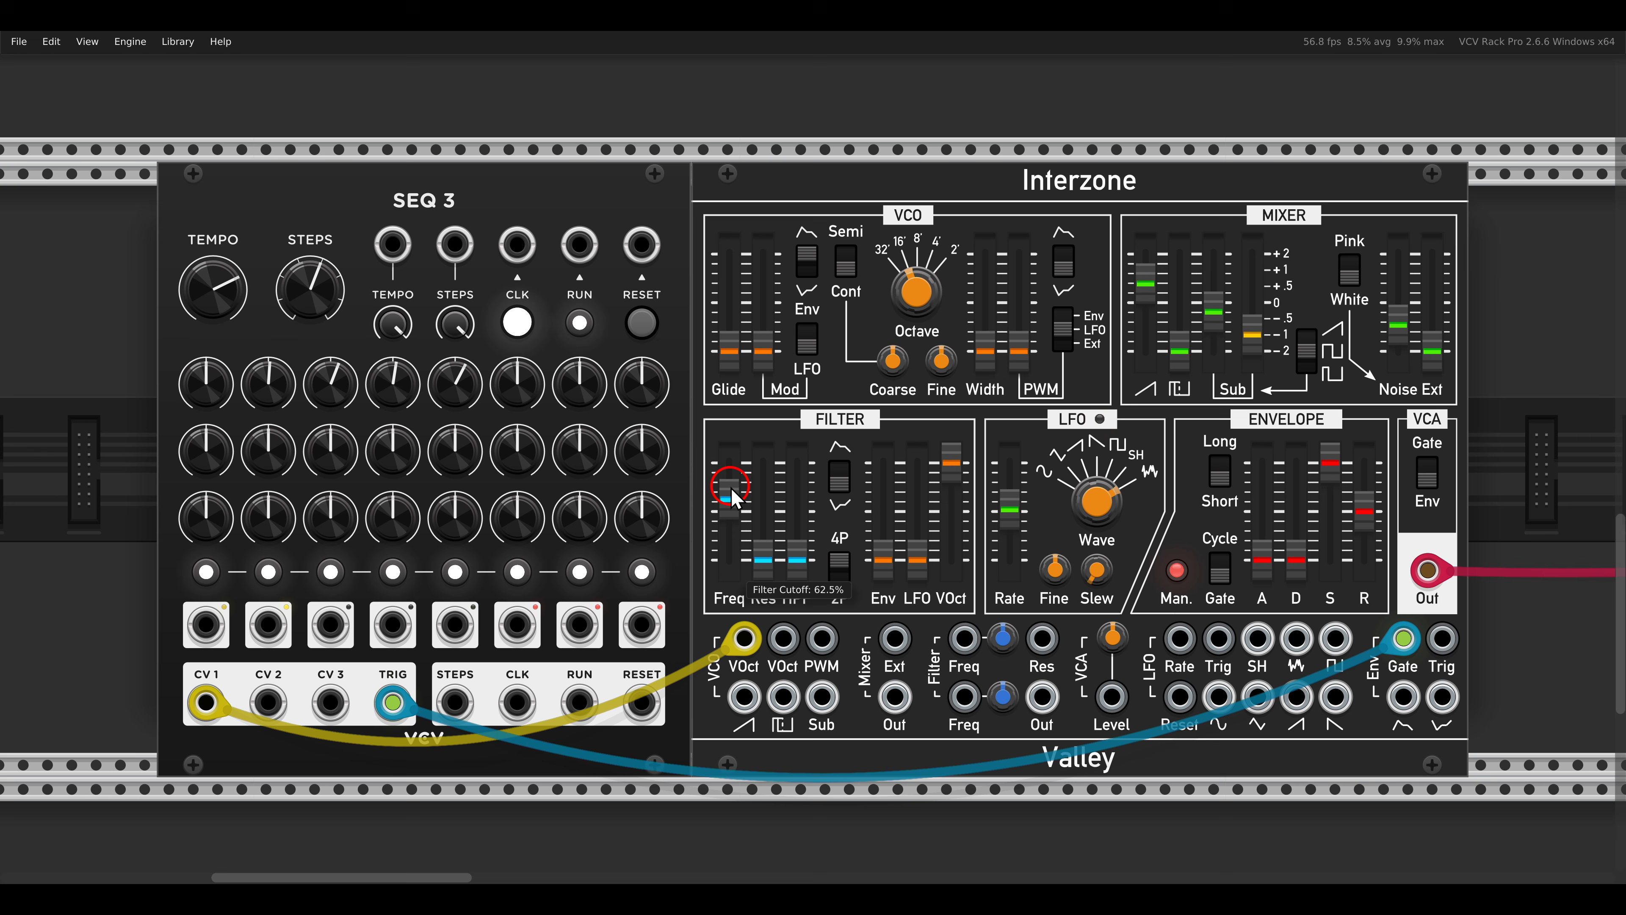
- Set the filter cutoff to 64%, drop its V/Oct tracking to zero and raise the resonance to maximum
drag(725, 488, 734, 493)
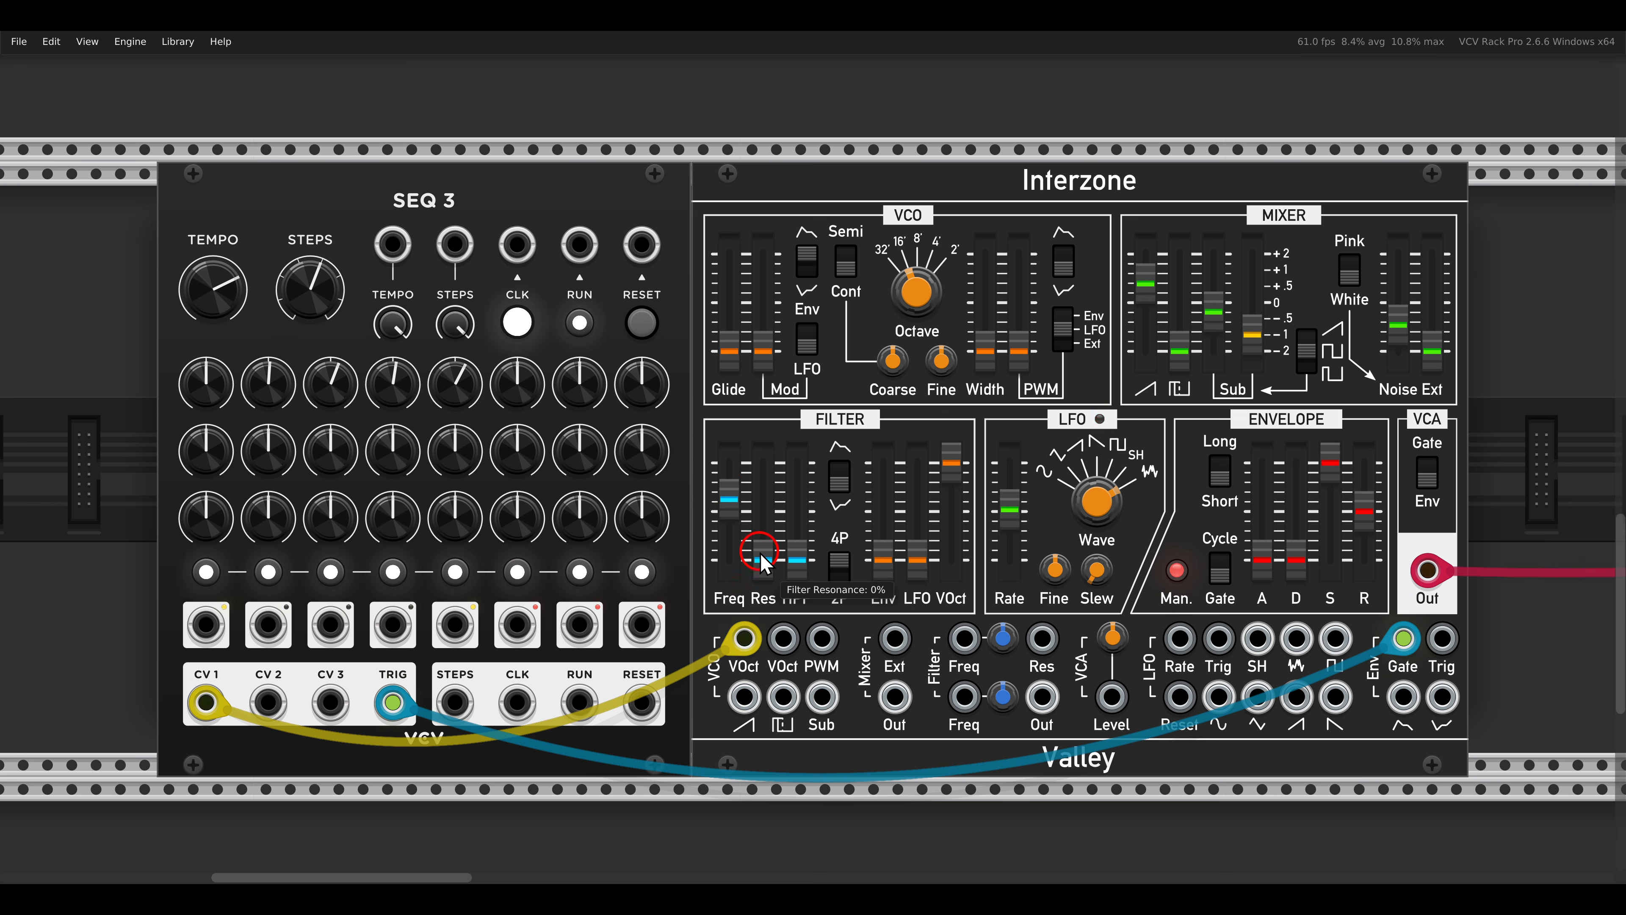
drag(764, 559, 764, 530)
drag(952, 459, 953, 557)
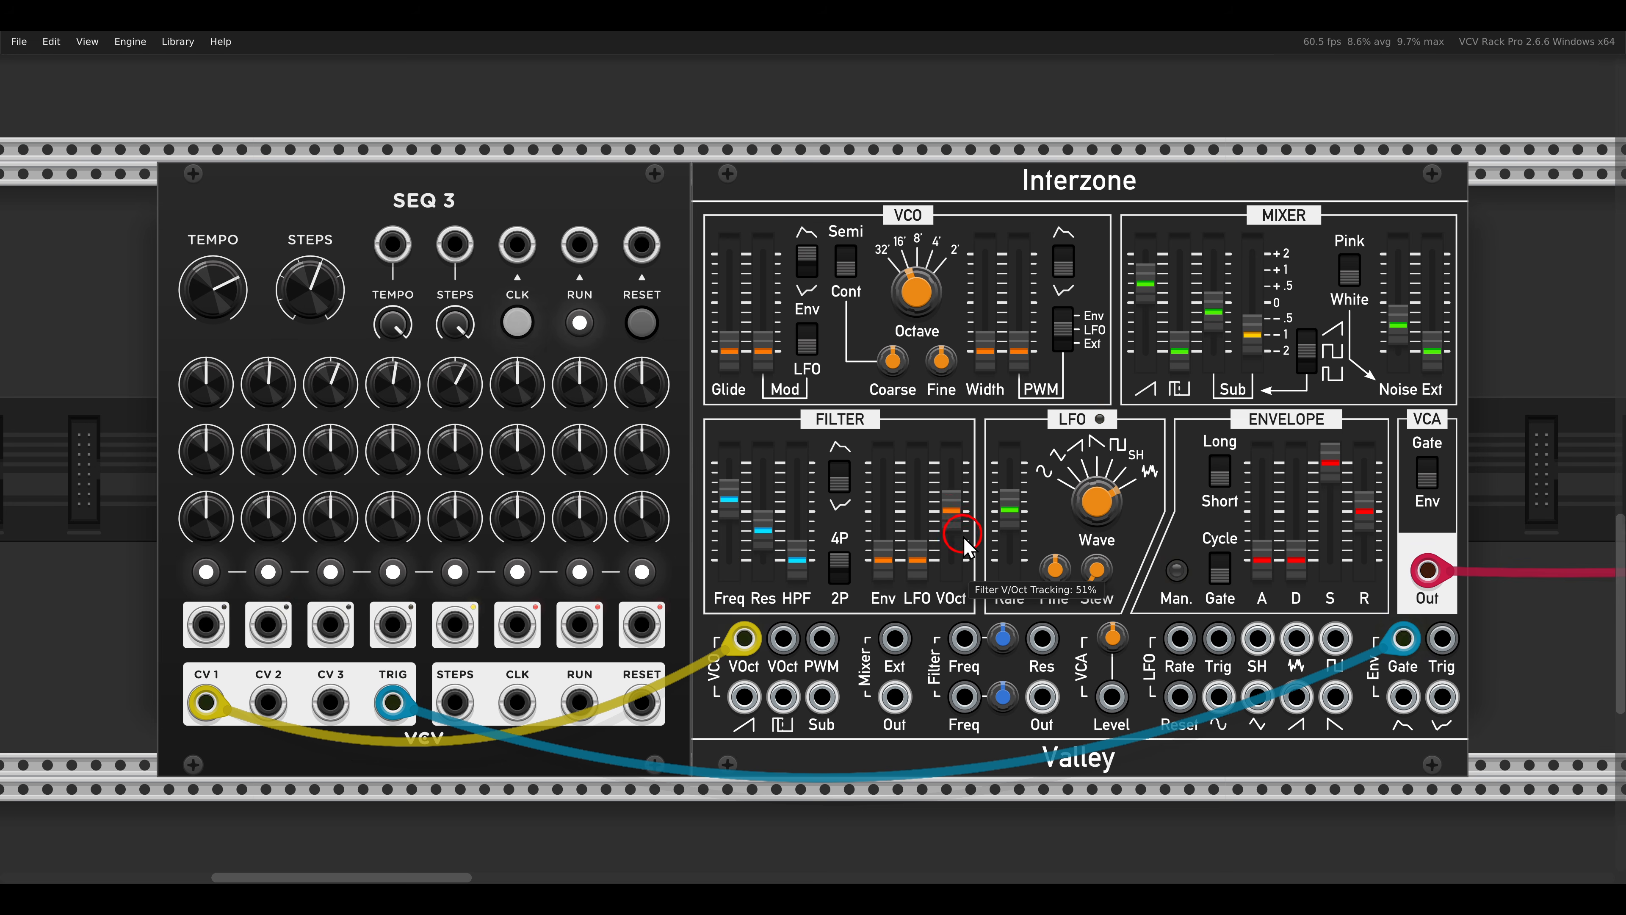
drag(757, 544, 762, 400)
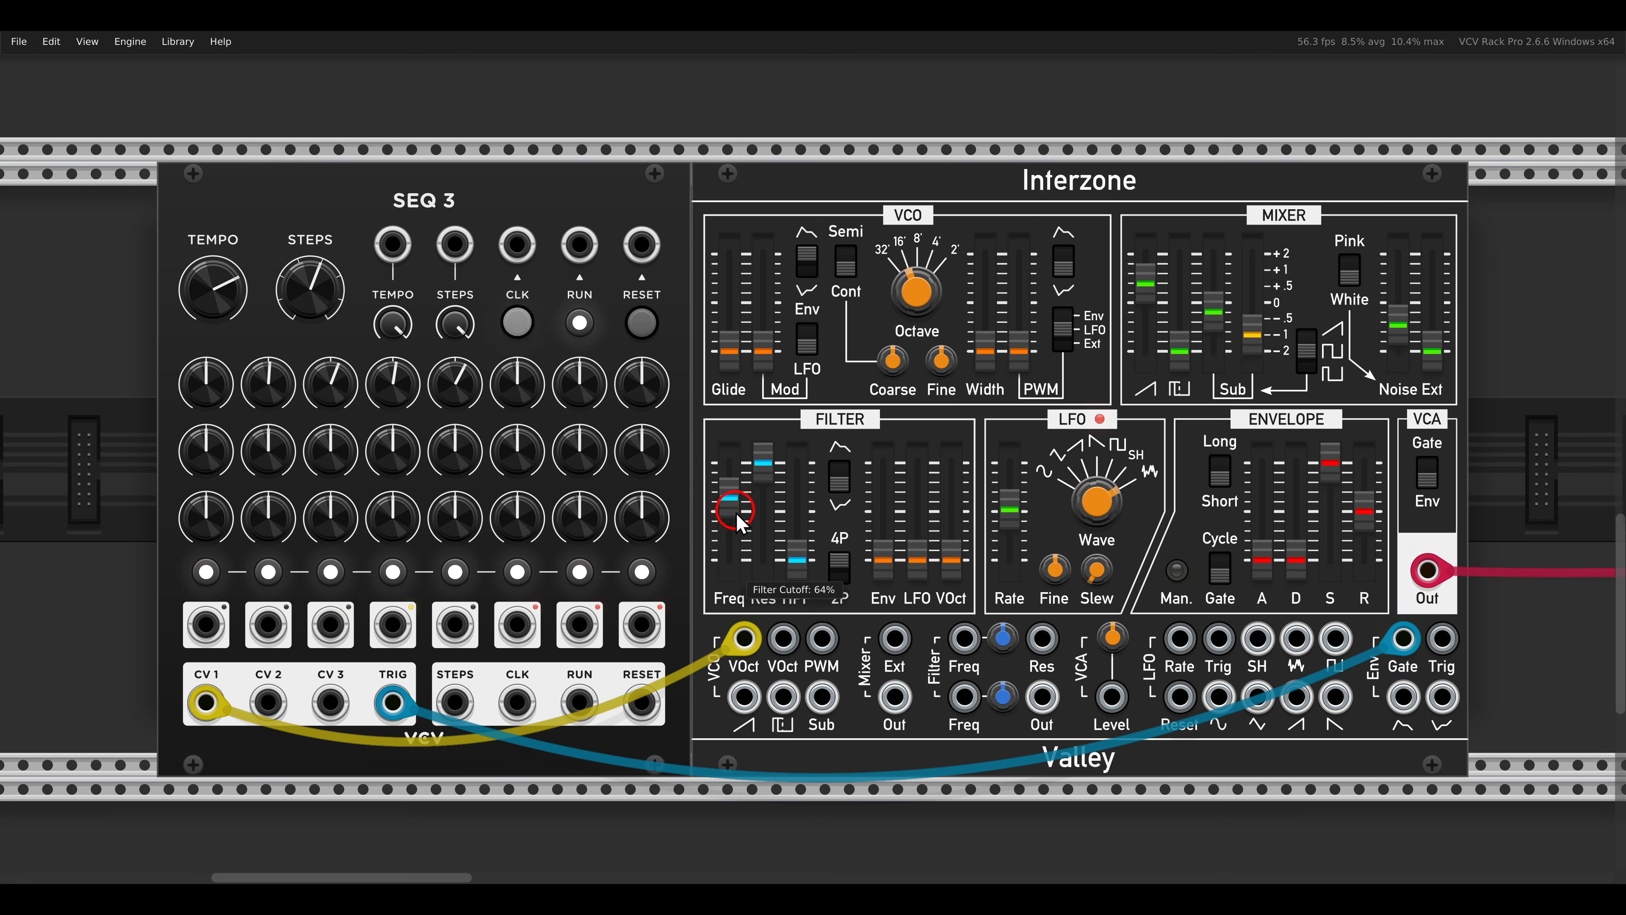
- Lower the filter cutoff to about 53% and compare maximum V/Oct tracking with zero tracking
mouse_move(737, 516)
mouse_down()
mouse_move(743, 487)
mouse_move(748, 527)
mouse_up()
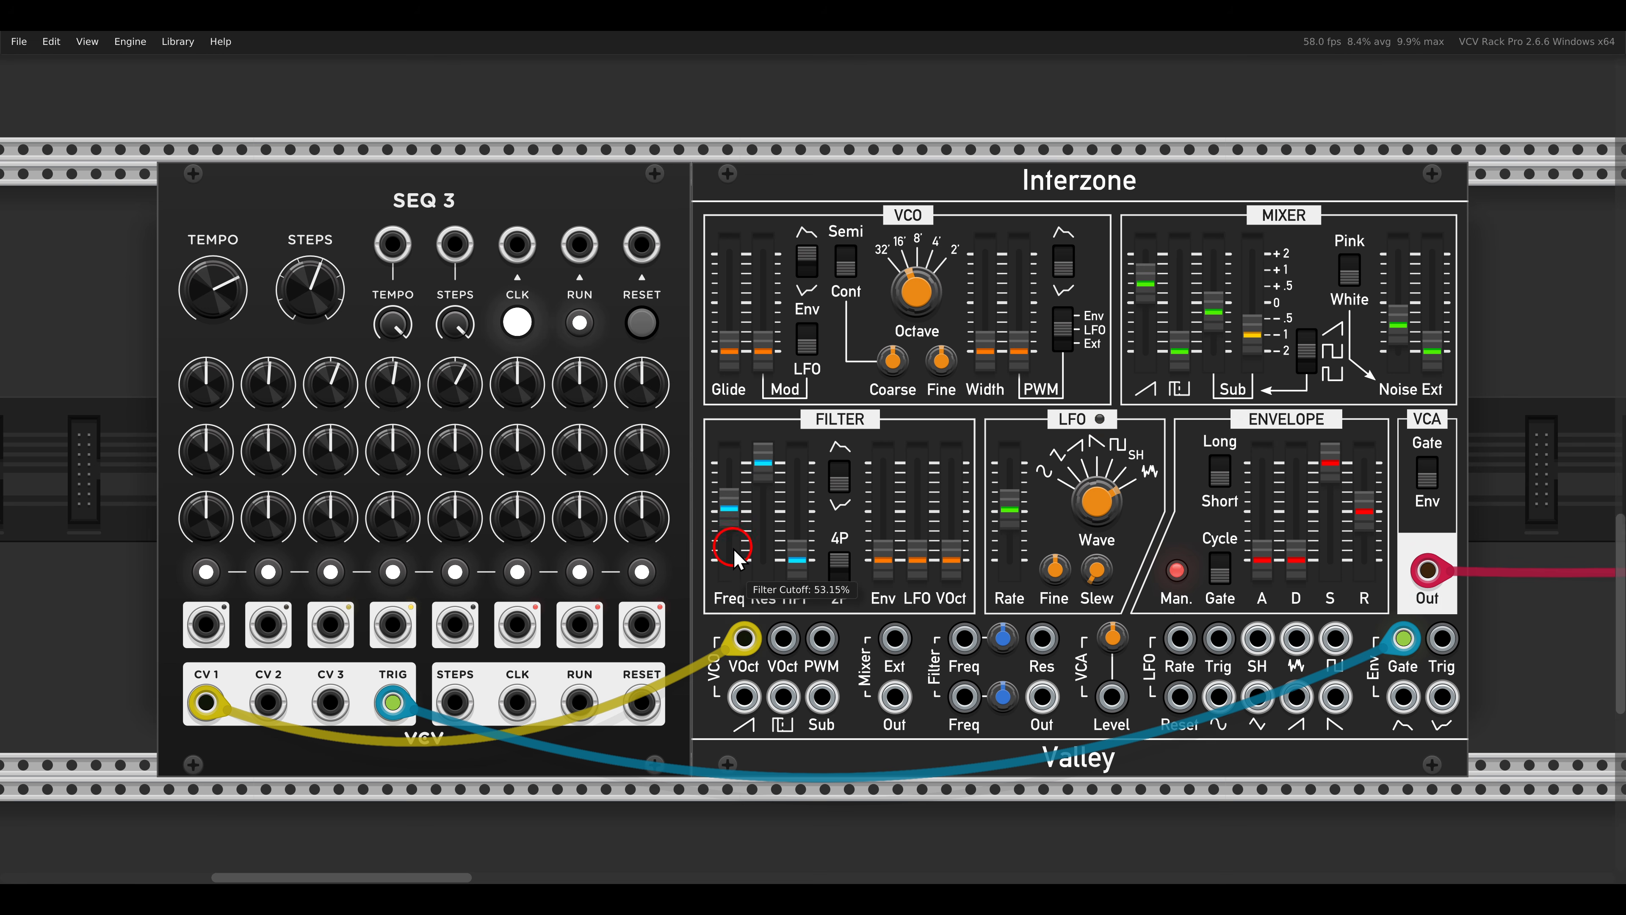
drag(946, 560, 910, 366)
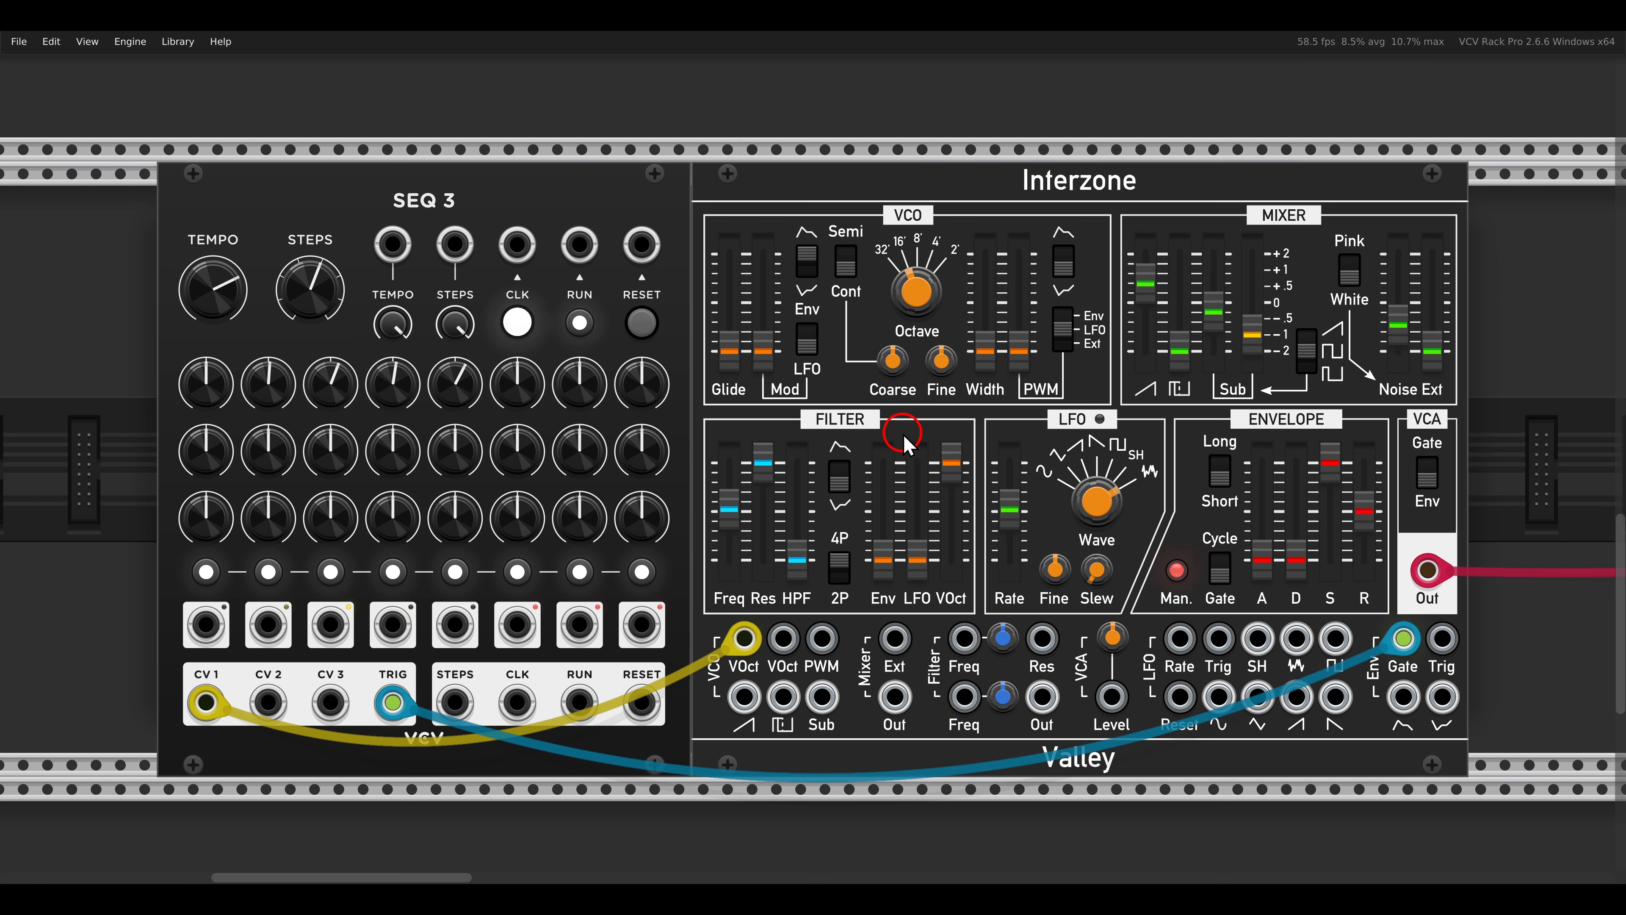
drag(951, 460, 954, 596)
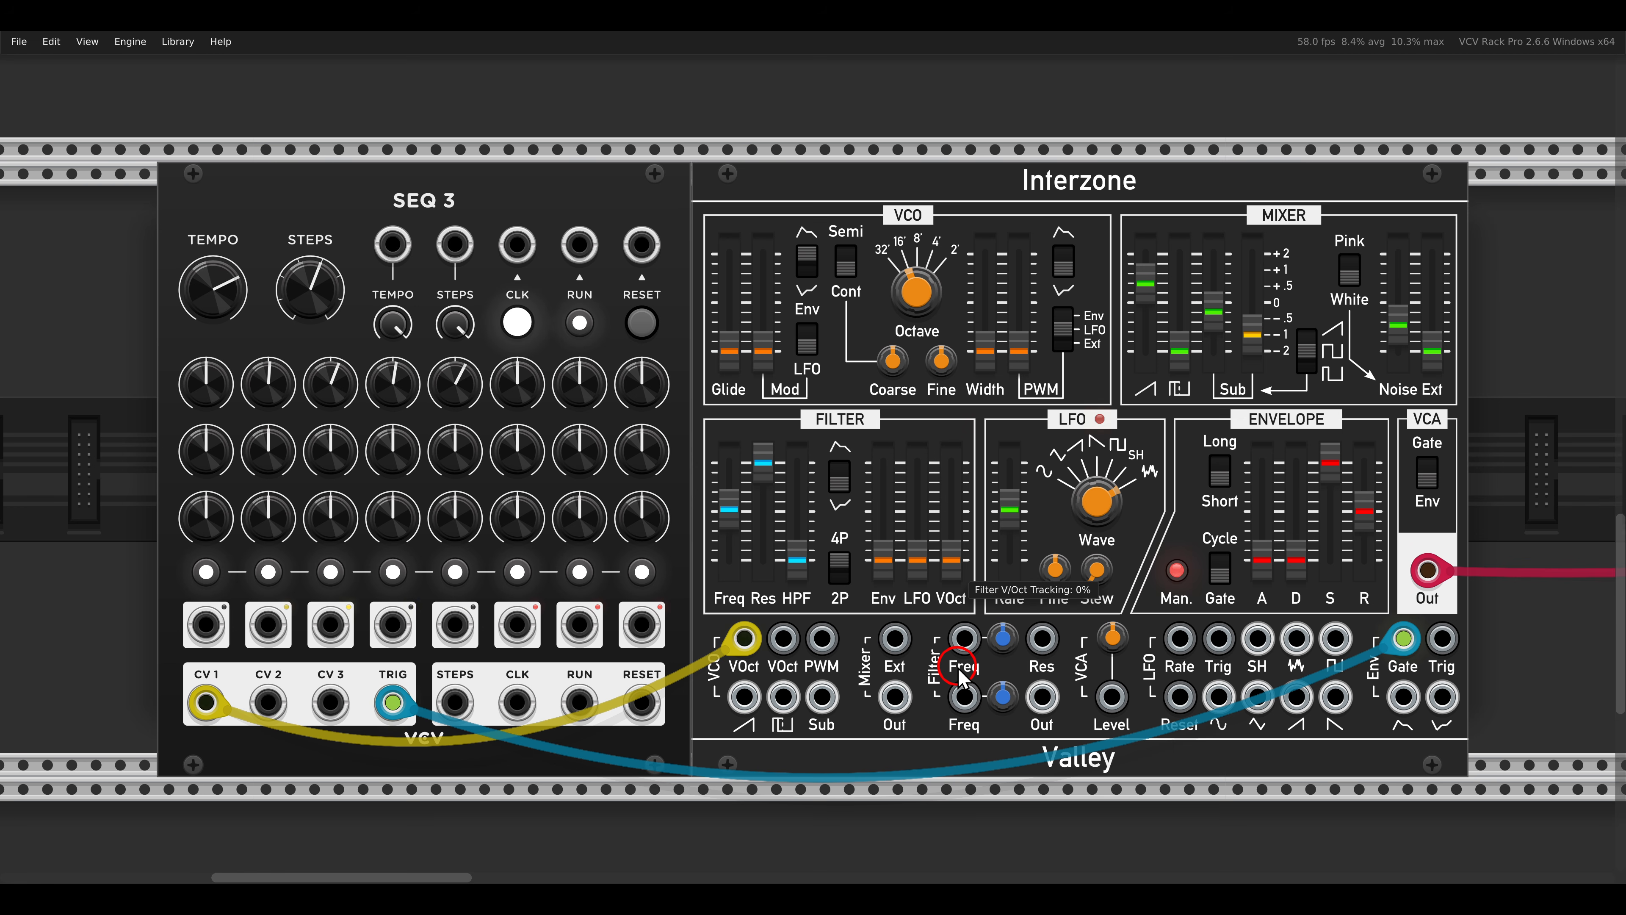
drag(962, 678, 934, 436)
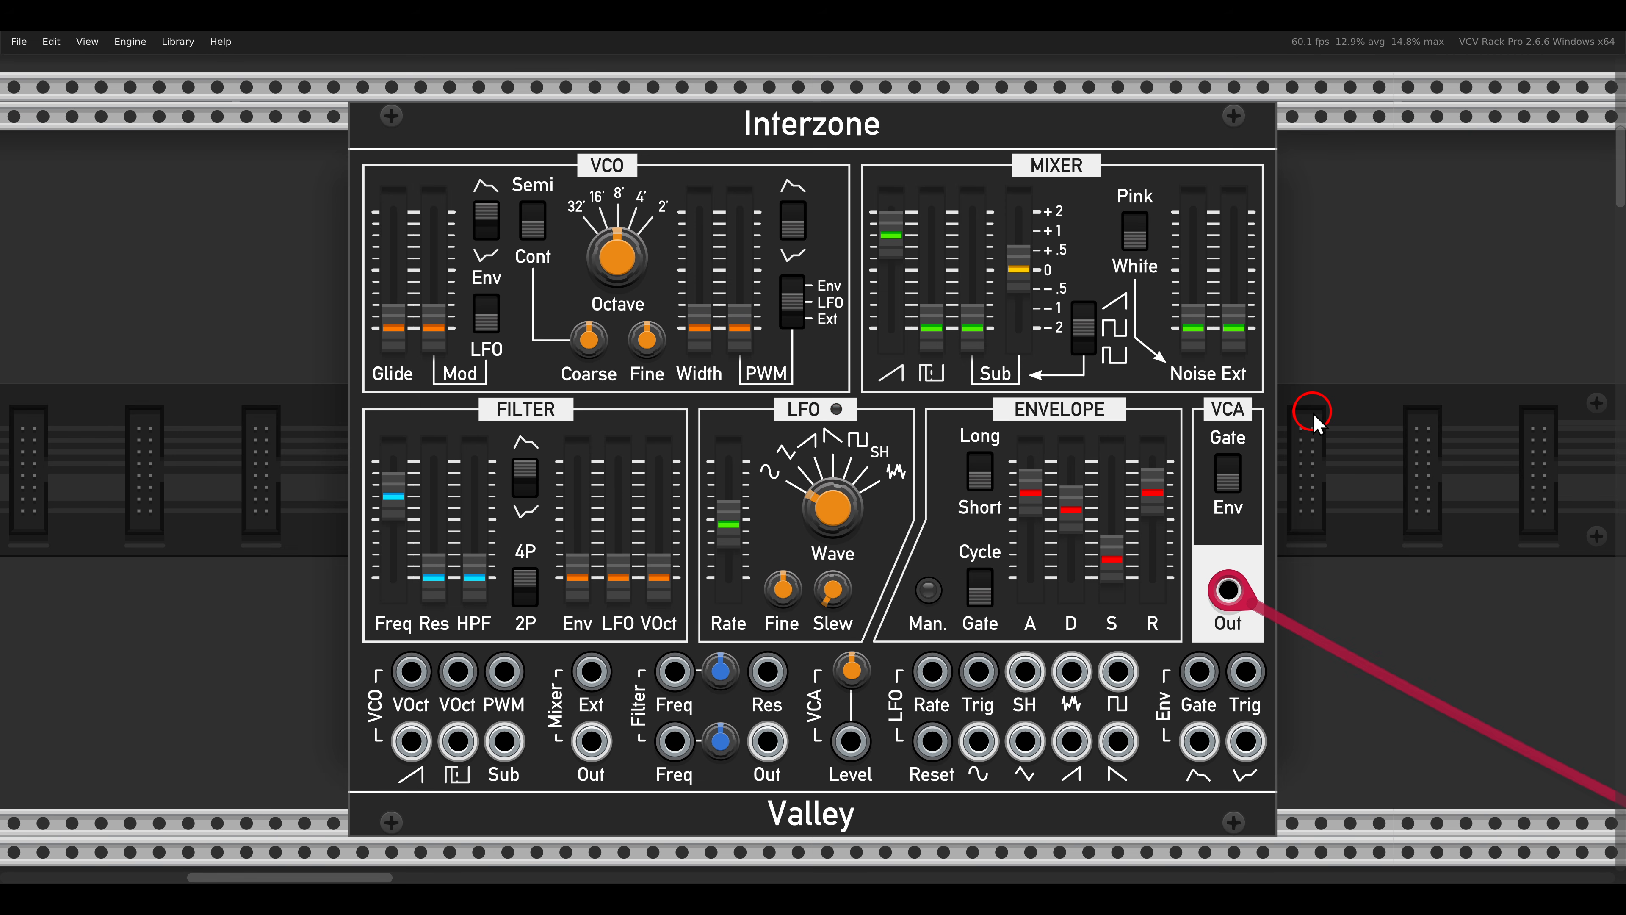
- Patch the LFO's sine output into the VCA level input and reset the VCA level knob to its default
click(928, 589)
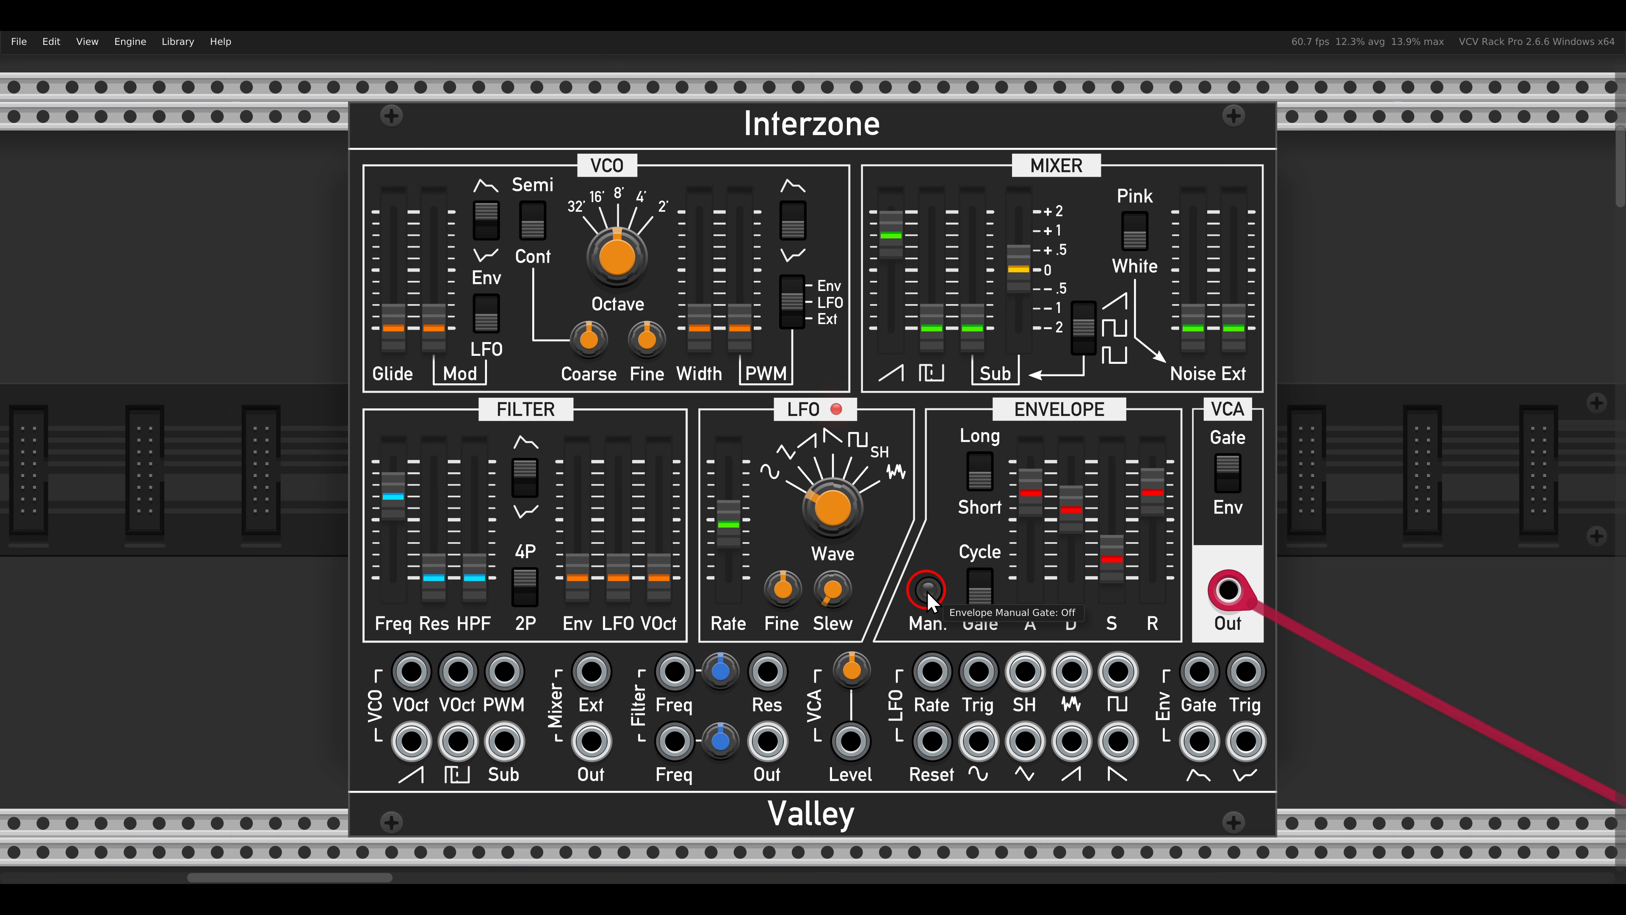
mouse_move(886, 640)
mouse_down()
mouse_move(801, 650)
mouse_move(790, 717)
mouse_move(896, 788)
mouse_up()
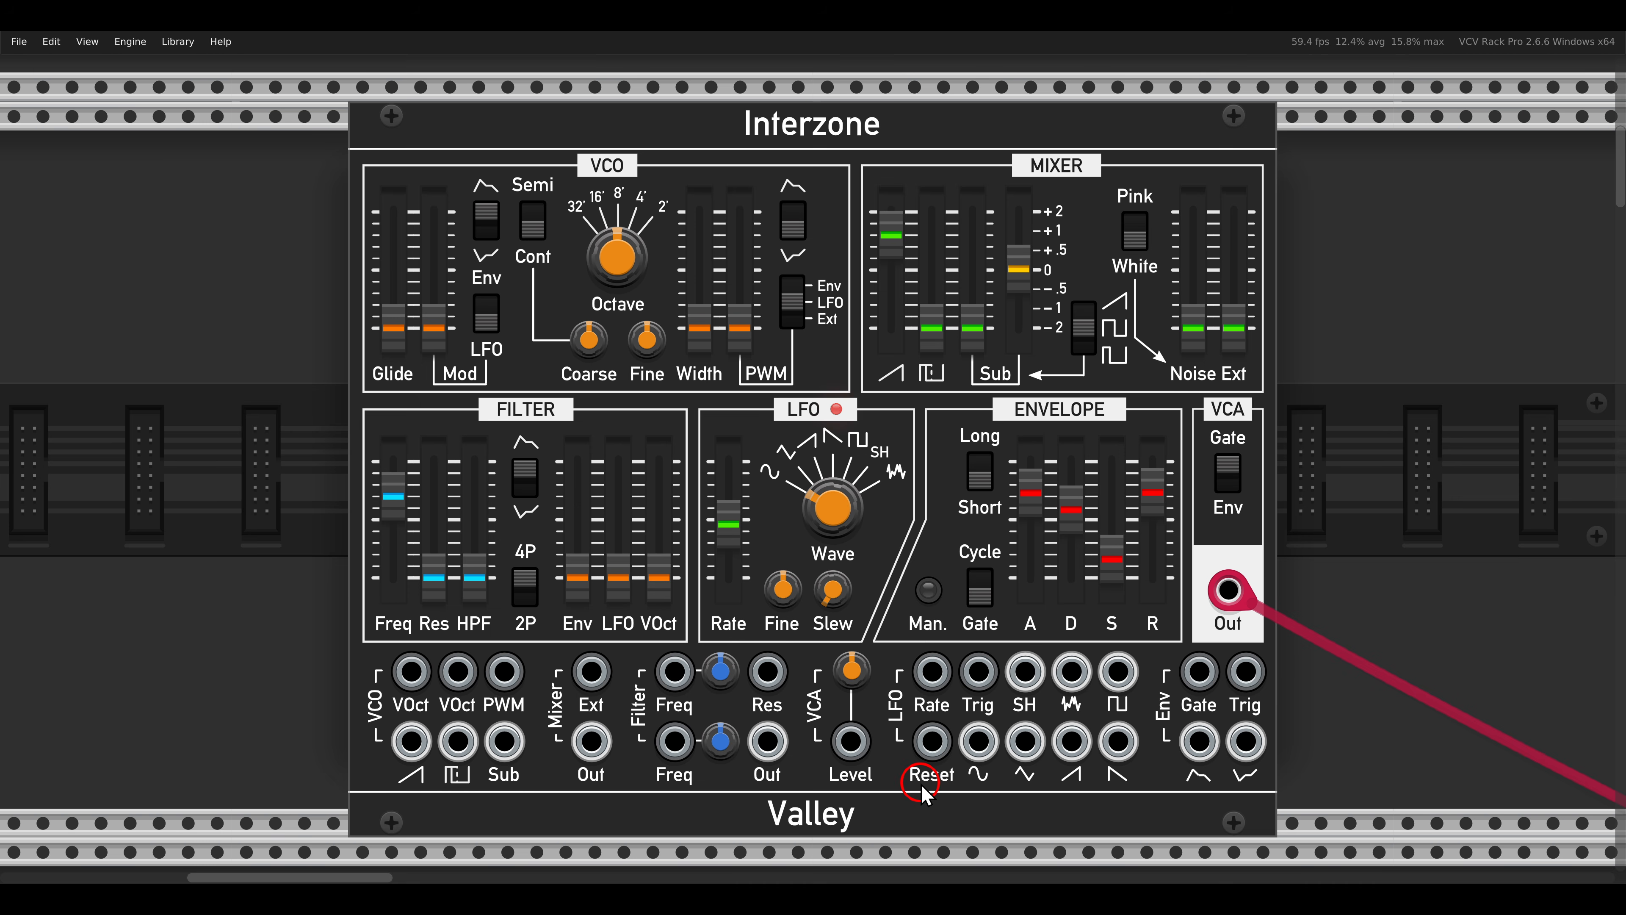
drag(989, 746, 734, 525)
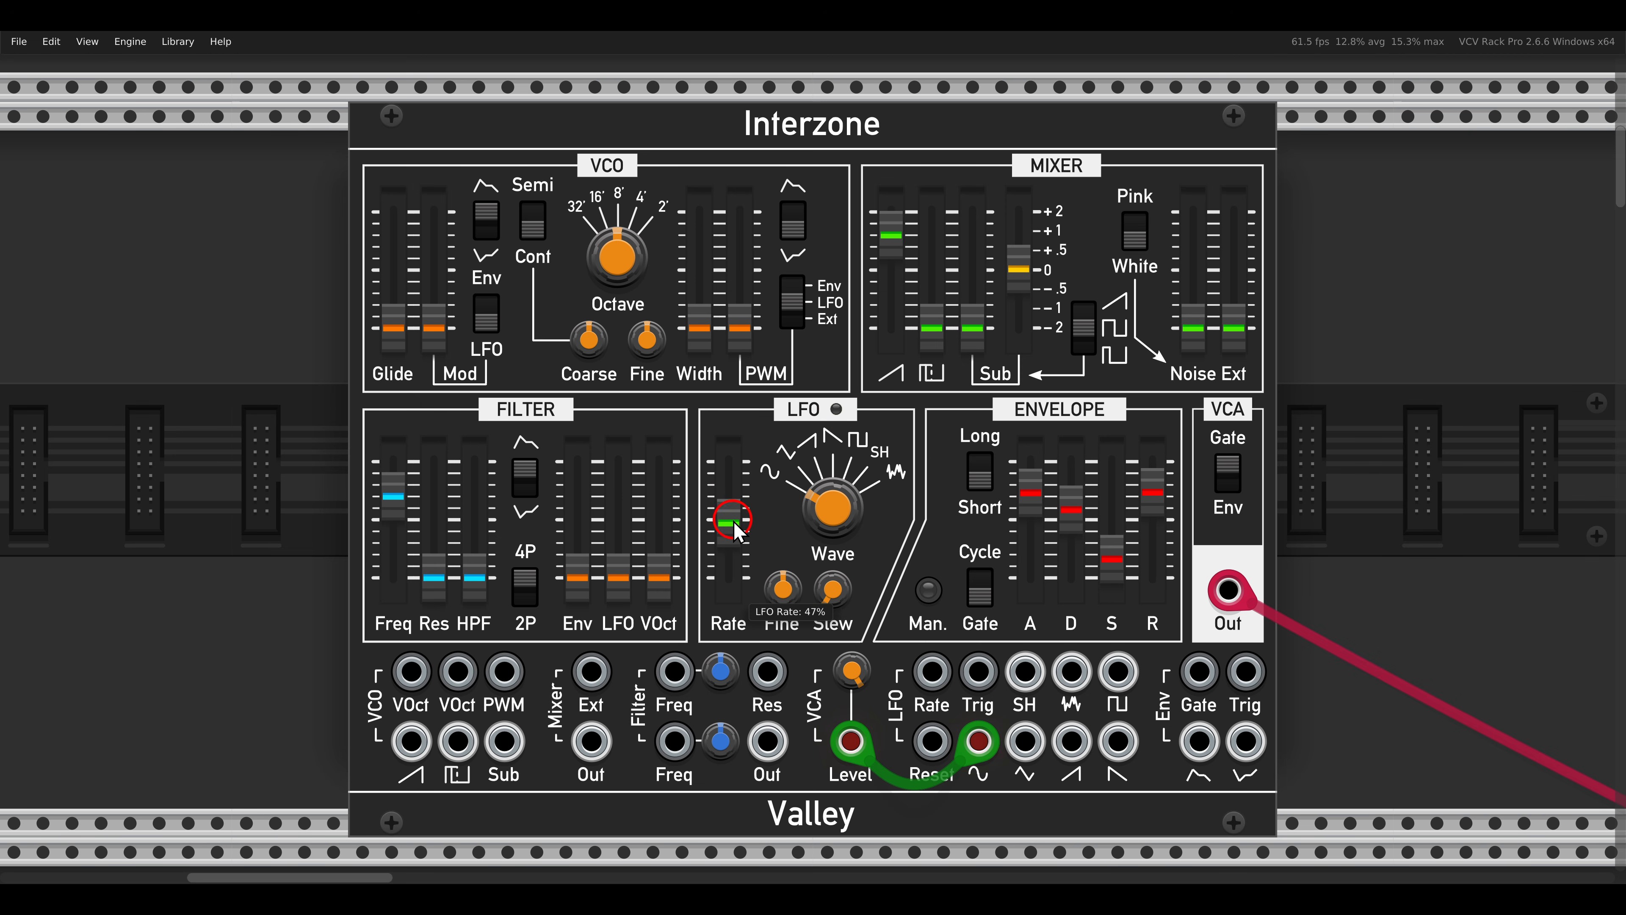
double_click(846, 672)
- In the Interzone patch beside ADDR-SEQ, lower the pulse width slider to minimum, raise PWM depth to about 60%, and trigger the manual gate
scroll(851, 682, down, 3)
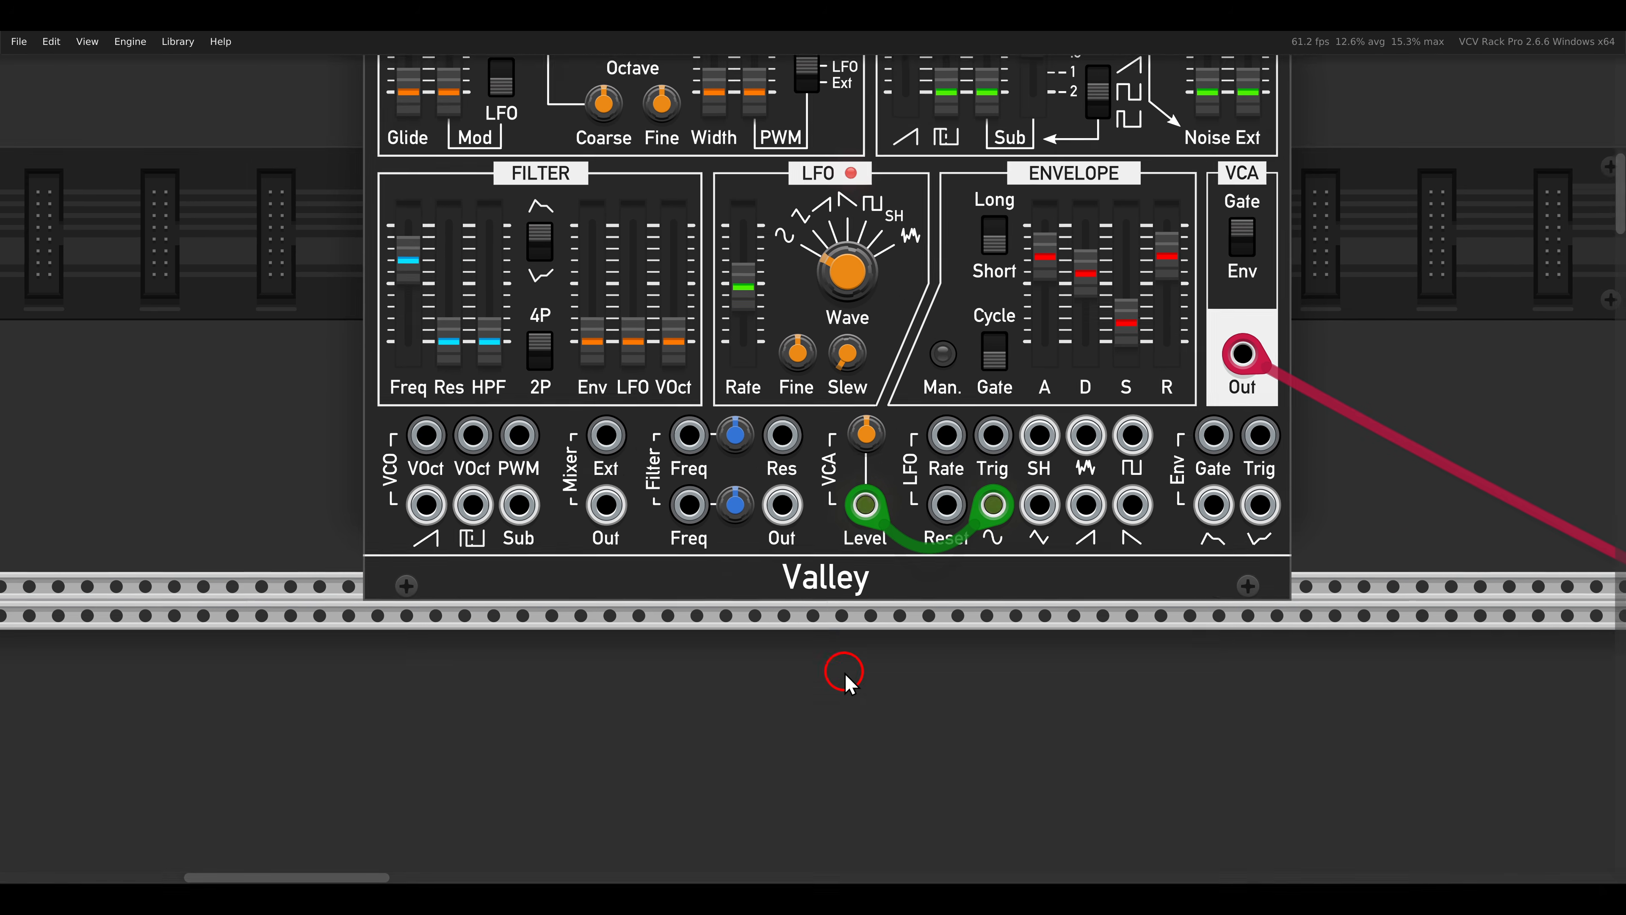
scroll(842, 666, up, 6)
scroll(842, 666, left, 2)
scroll(846, 699, down, 3)
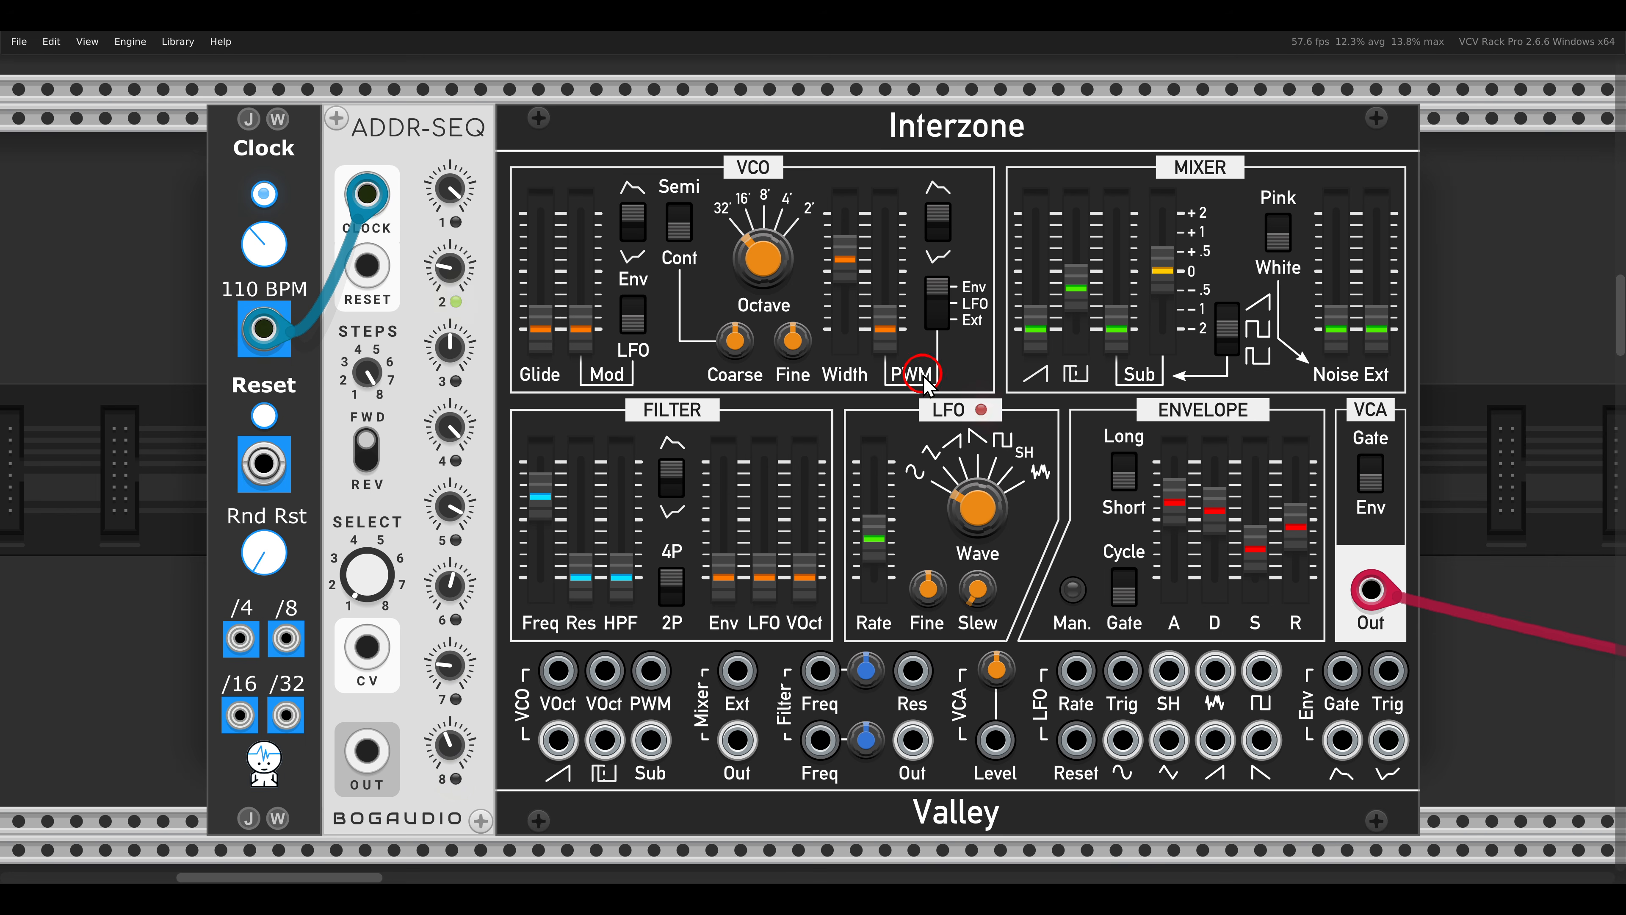
click(936, 302)
drag(886, 329, 839, 365)
click(1073, 590)
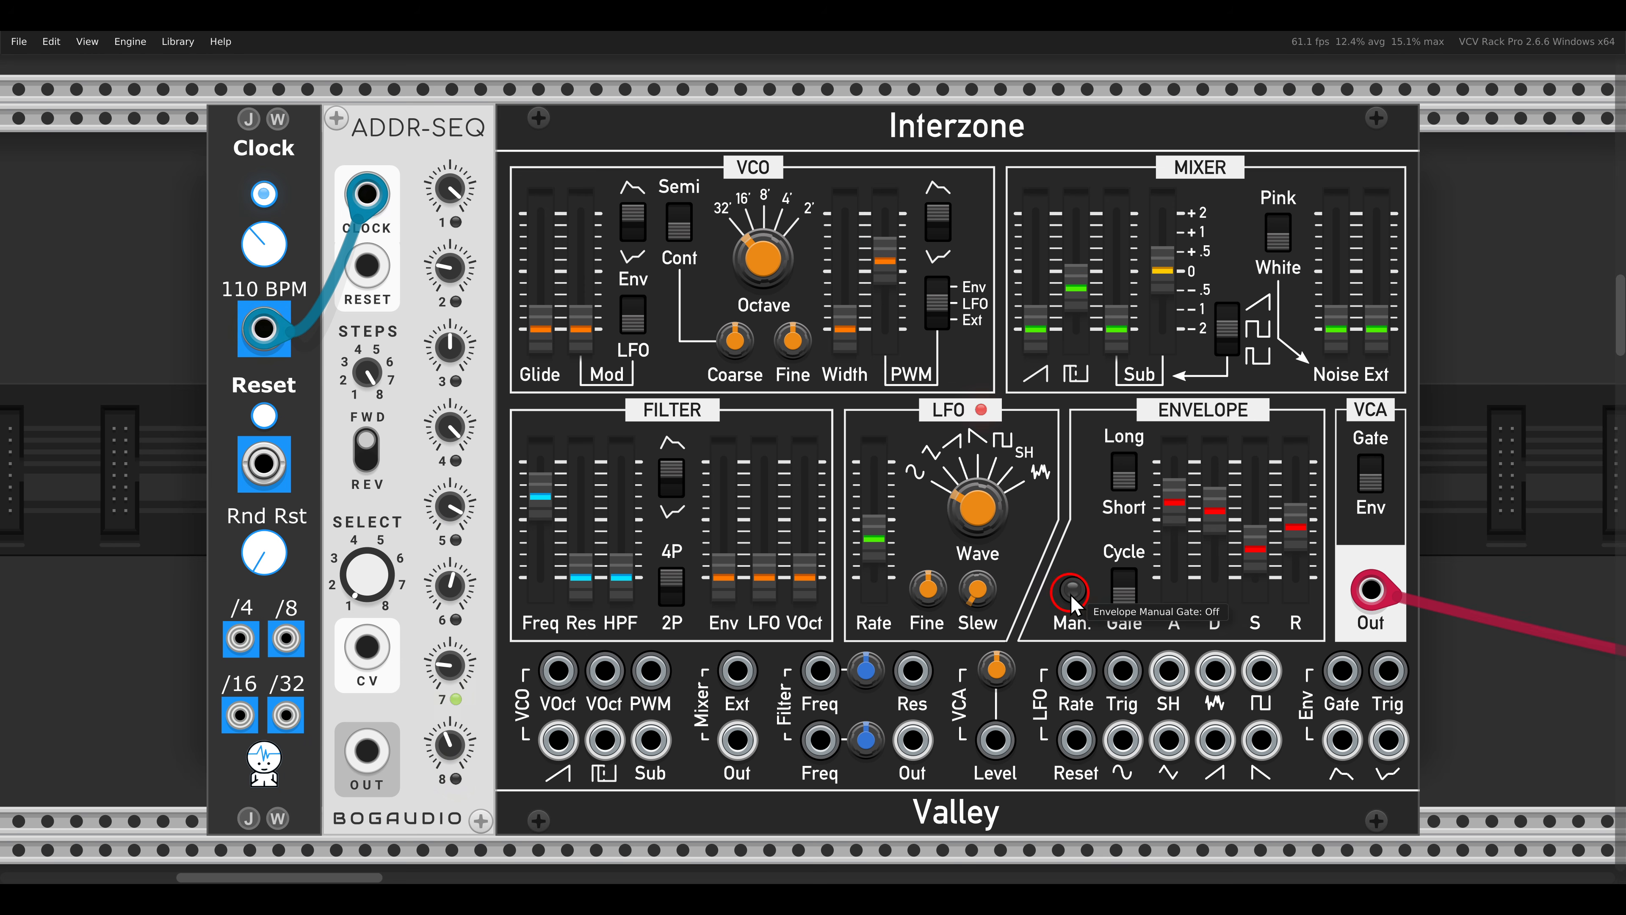
- Raise the envelope sustain to maximum and audition the pulse width modulation with the manual gate
click(1129, 583)
drag(1254, 548, 1254, 462)
click(1074, 588)
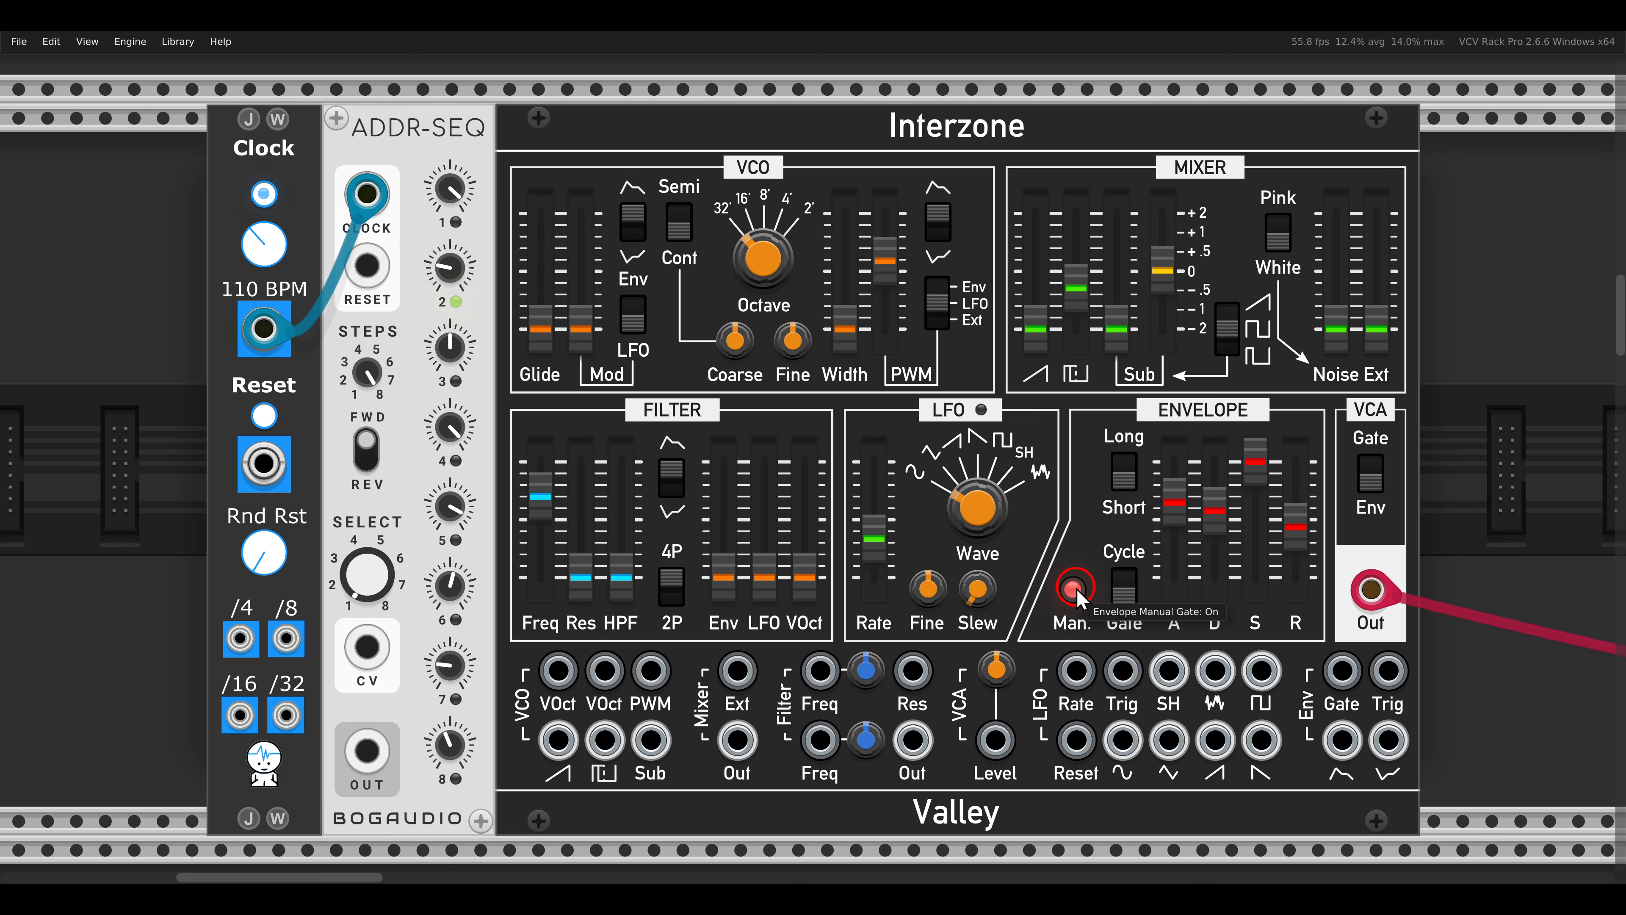
click(1075, 587)
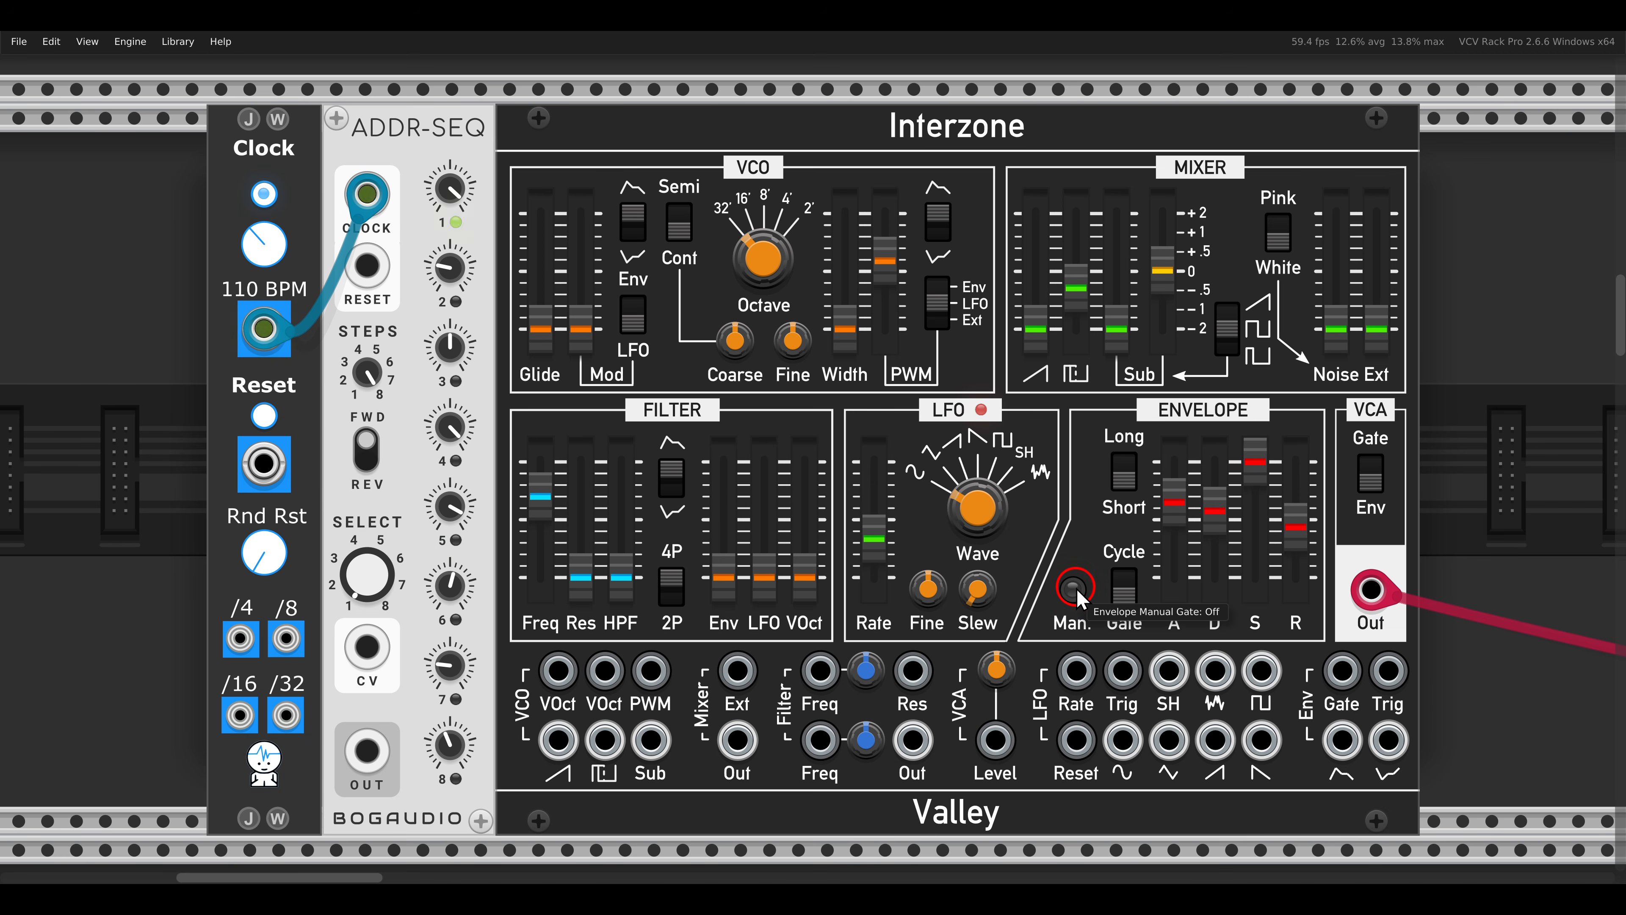
- Switch the PWM source to external, patch the ADDR-SEQ output into the VCO's PWM input, and trigger the manual gate
click(938, 310)
click(939, 313)
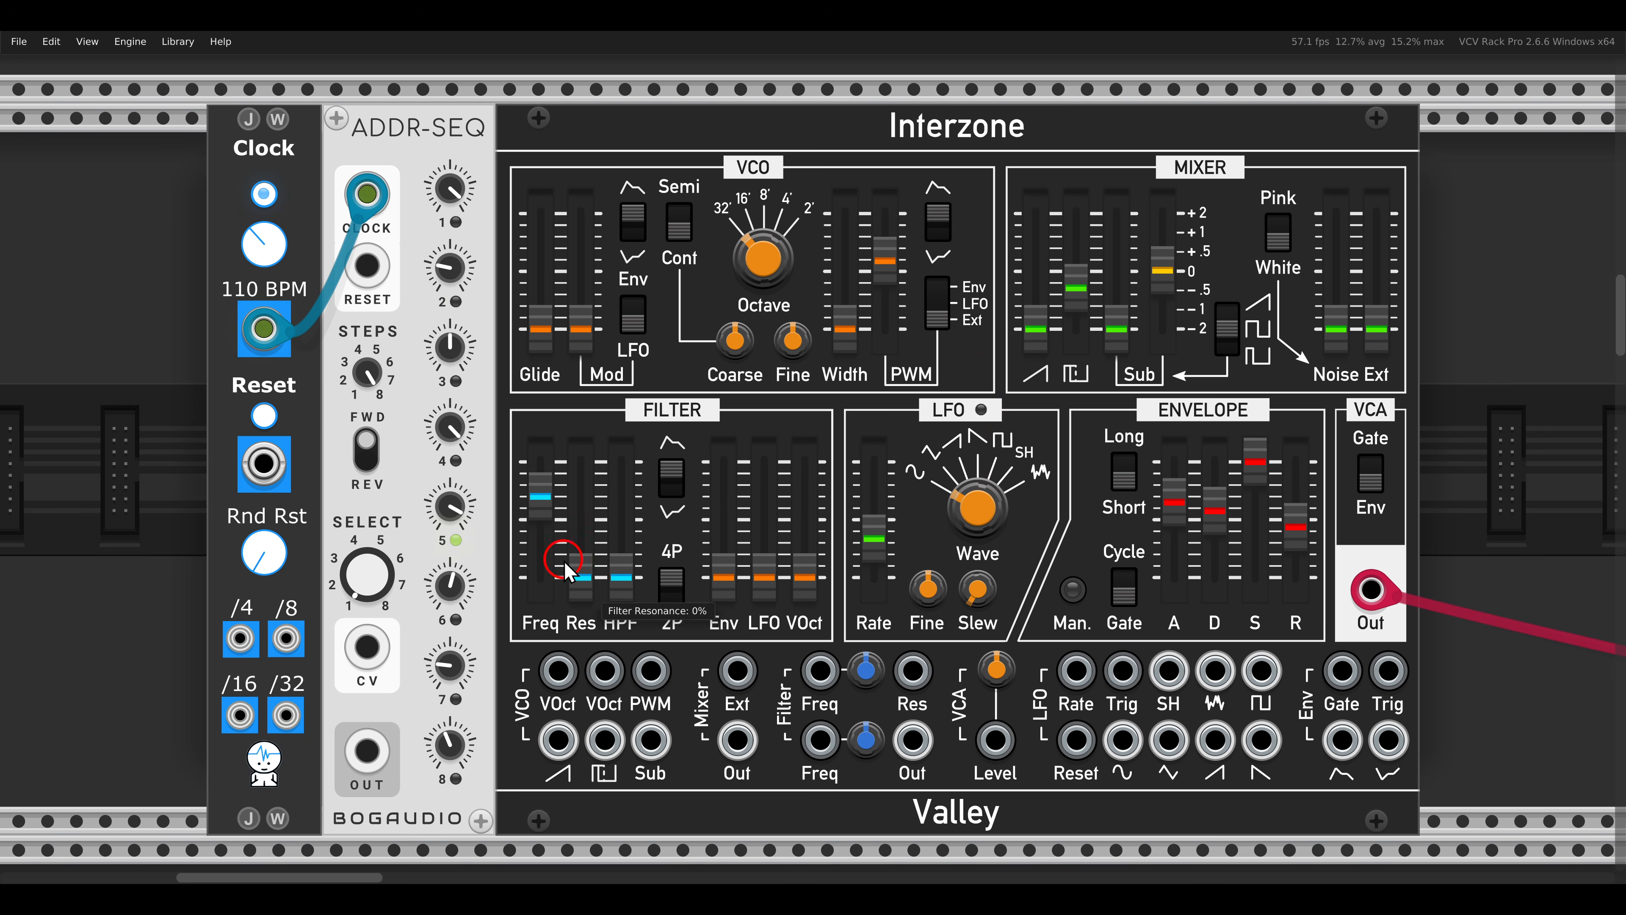
drag(367, 751, 659, 670)
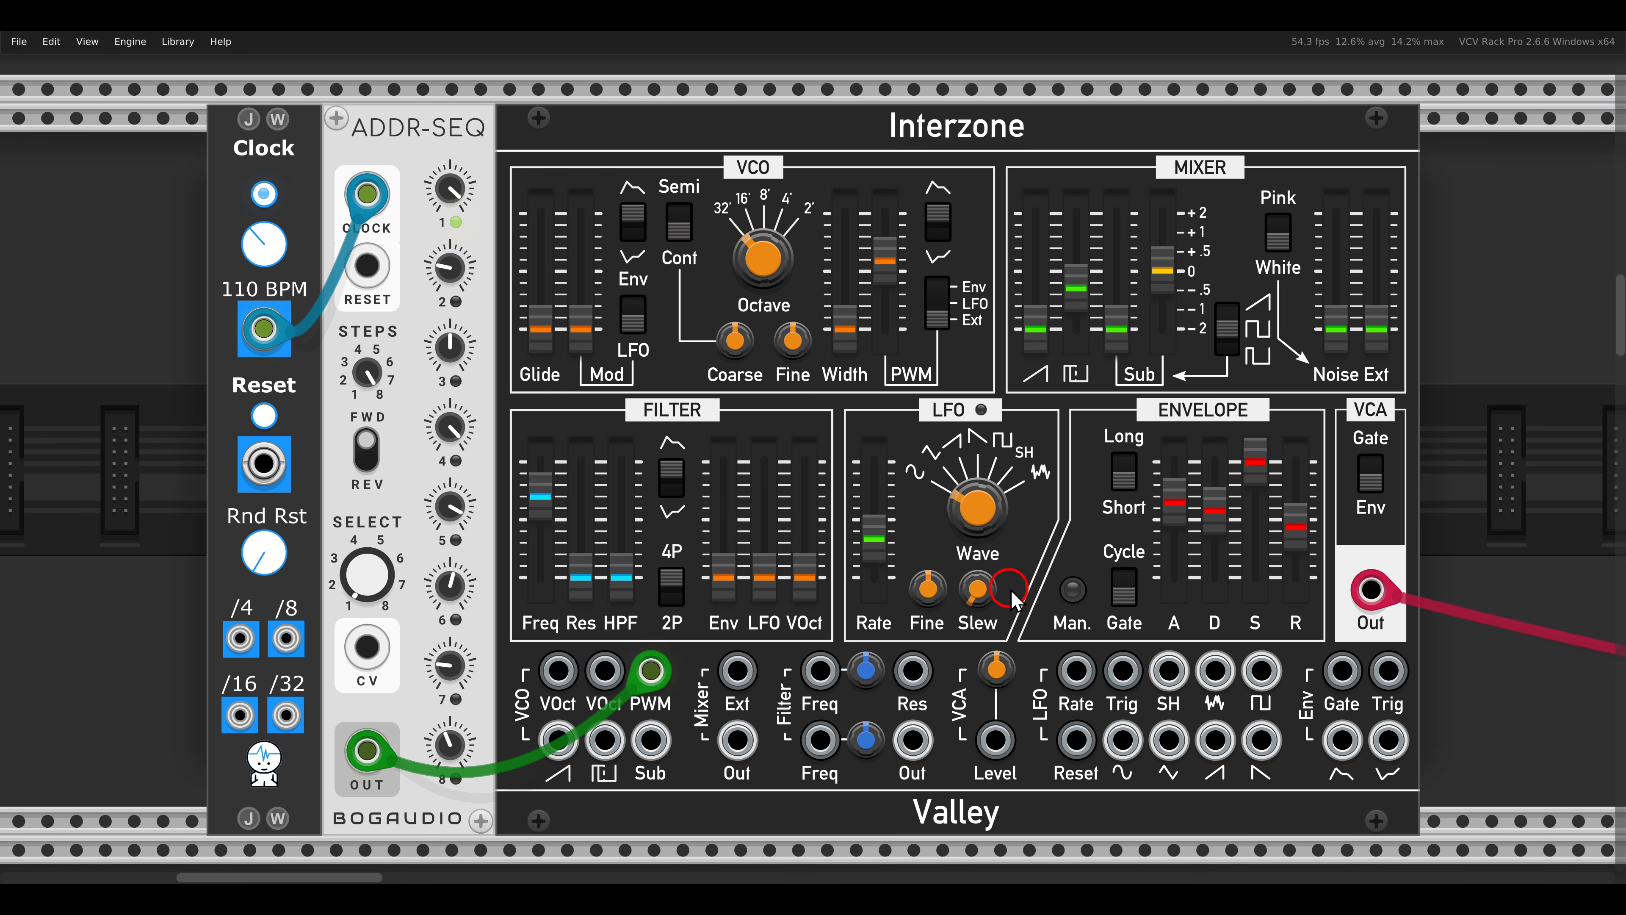
click(1071, 591)
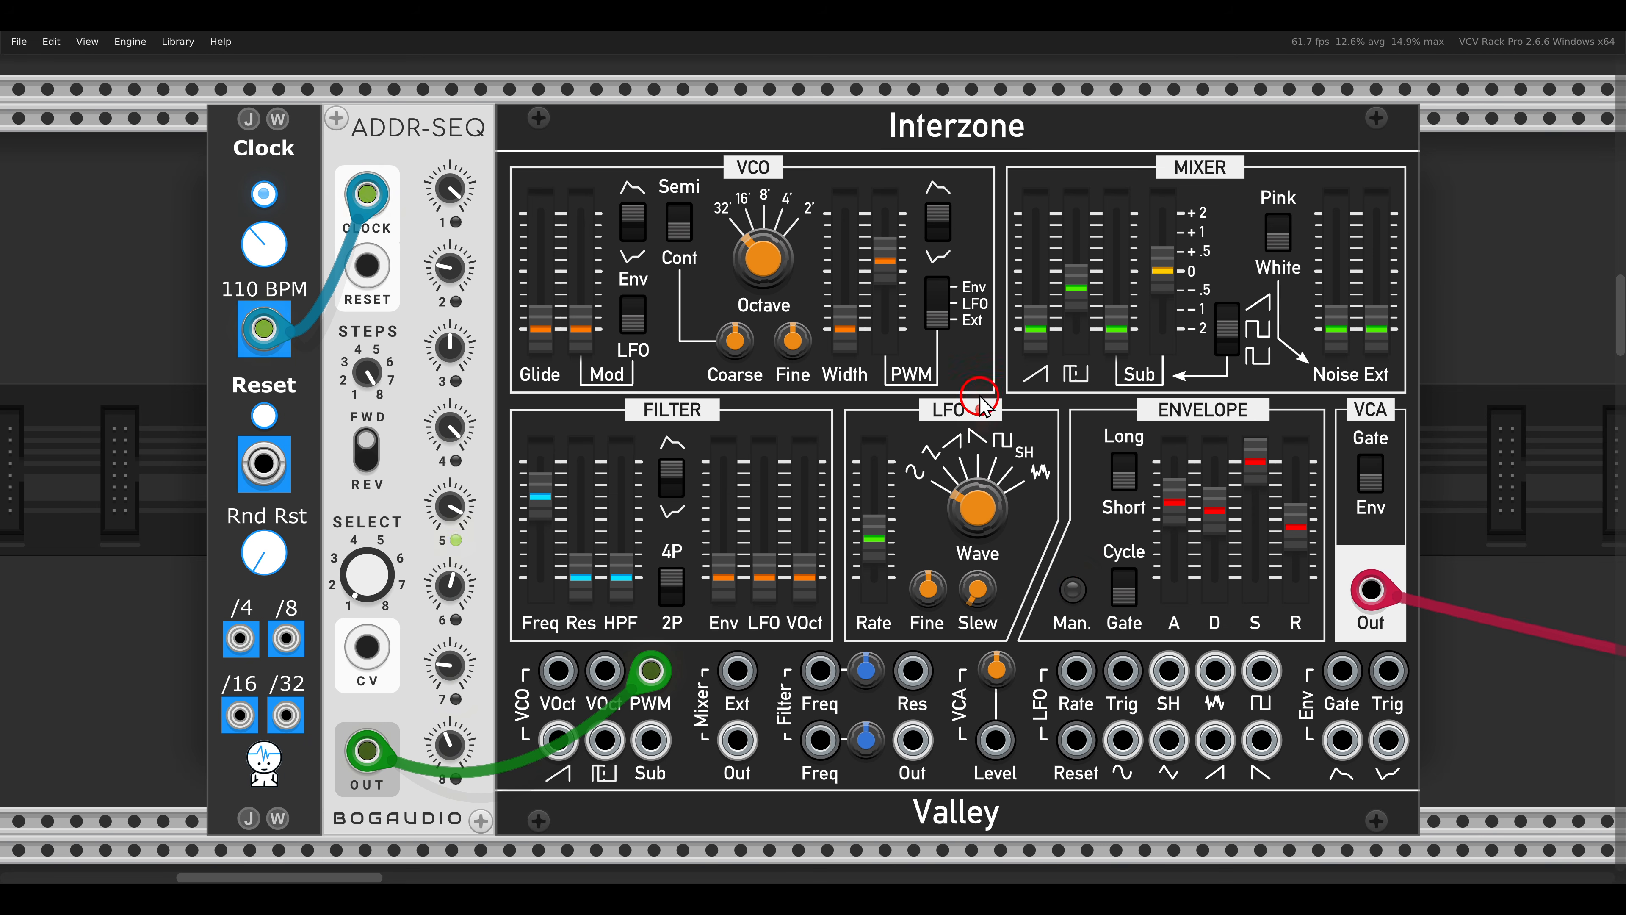
- Switch the PWM source through envelope to LFO and audition the sound with the manual gate
click(935, 317)
click(936, 317)
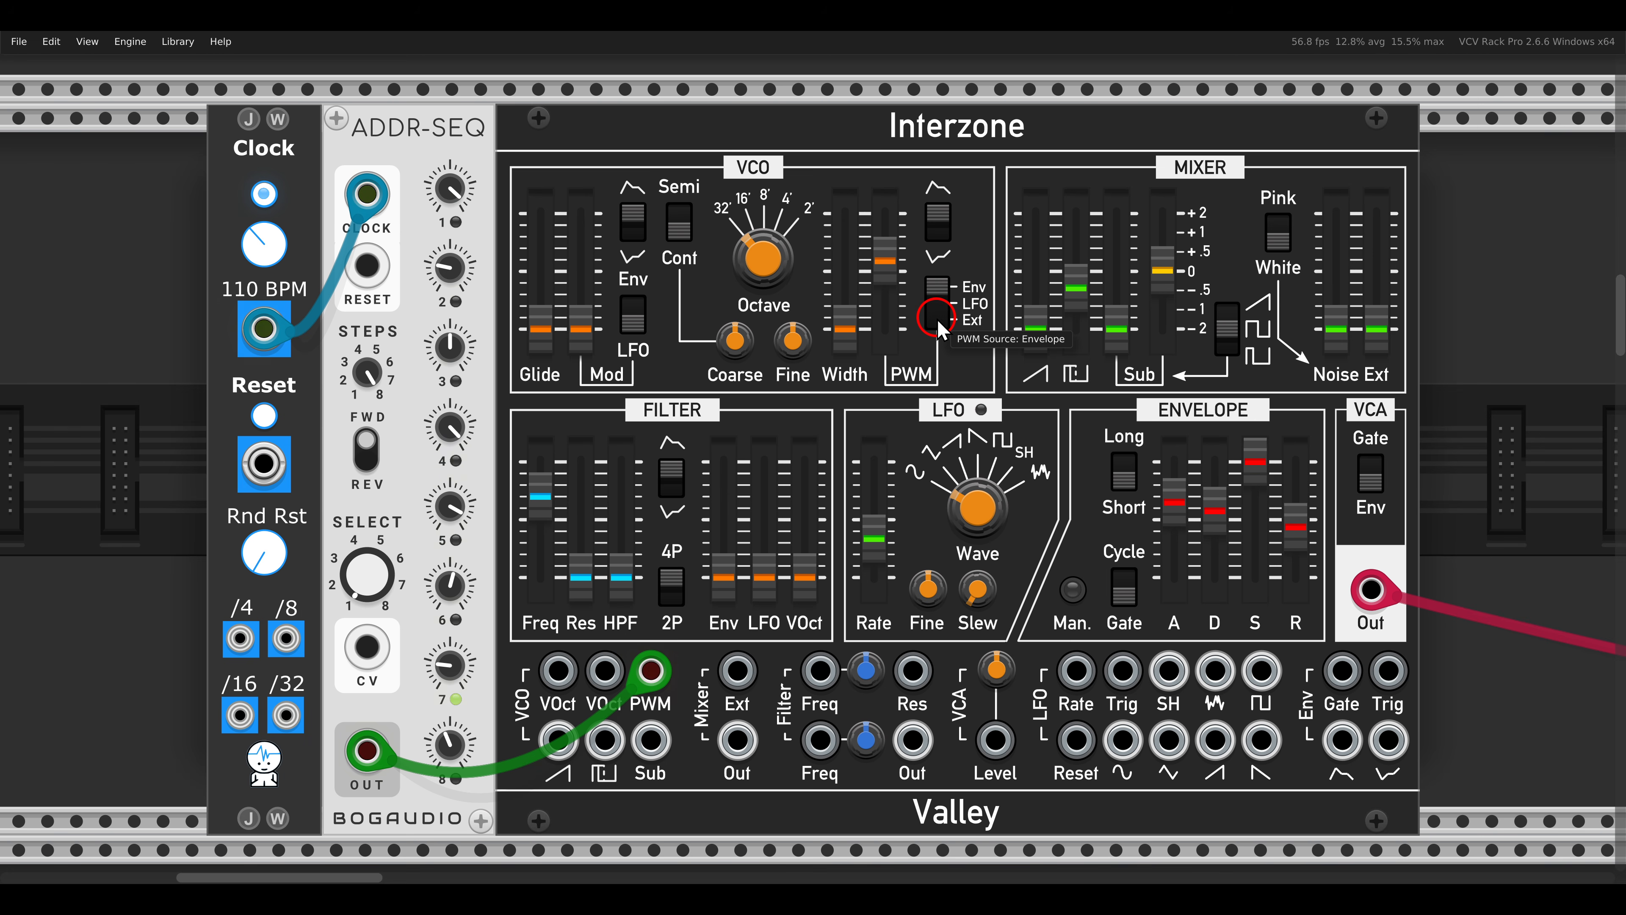
click(1079, 594)
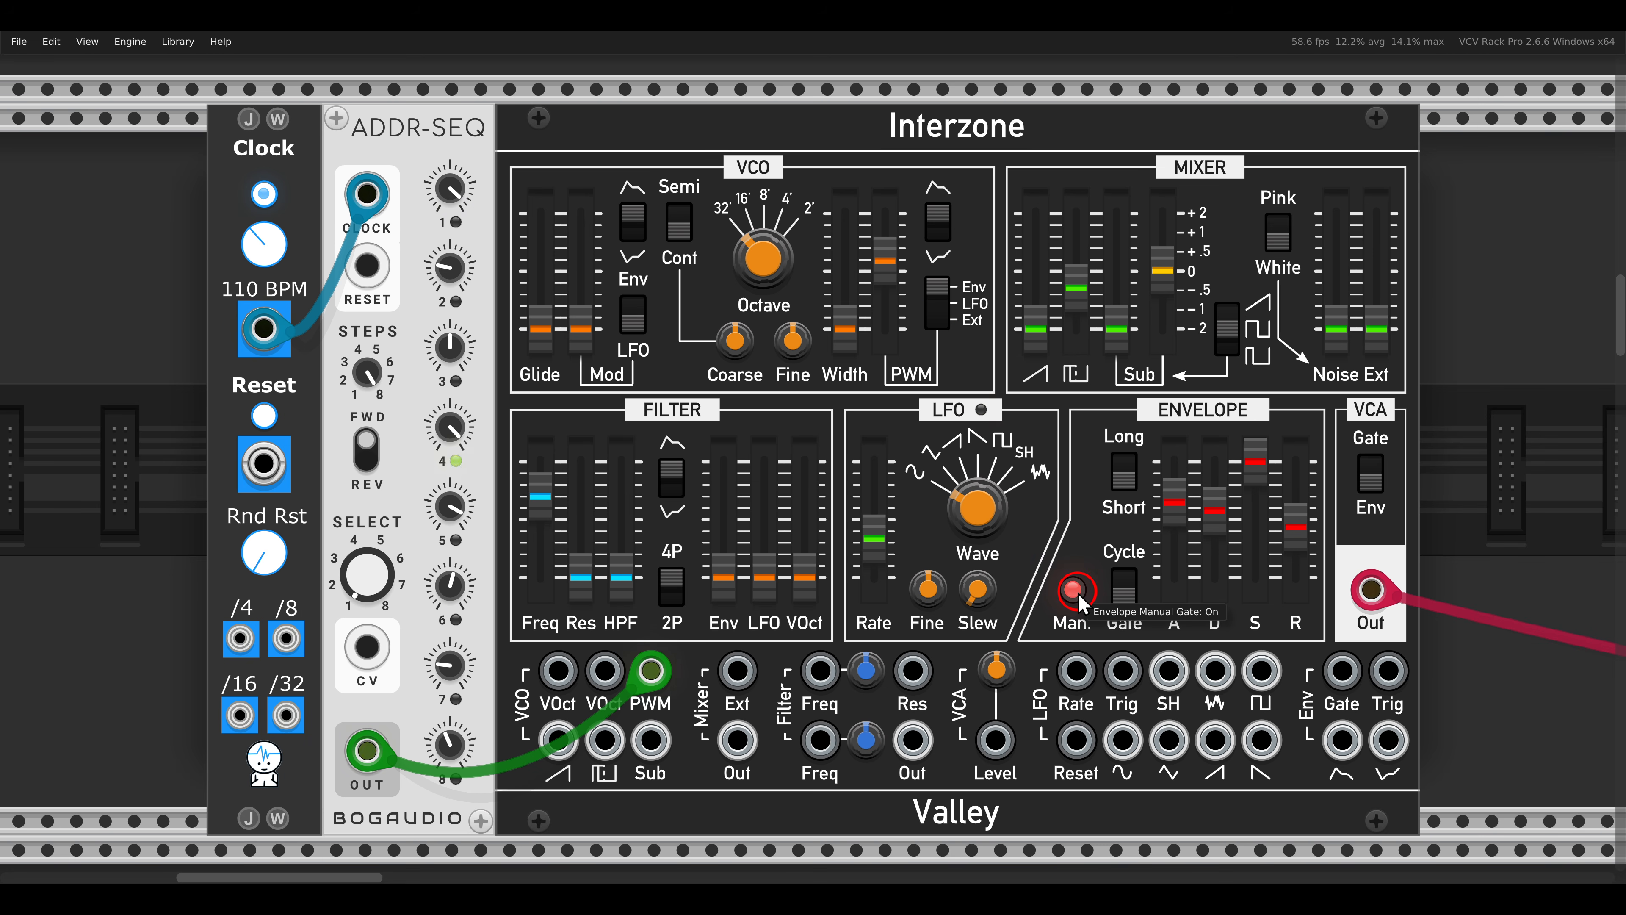
click(1075, 593)
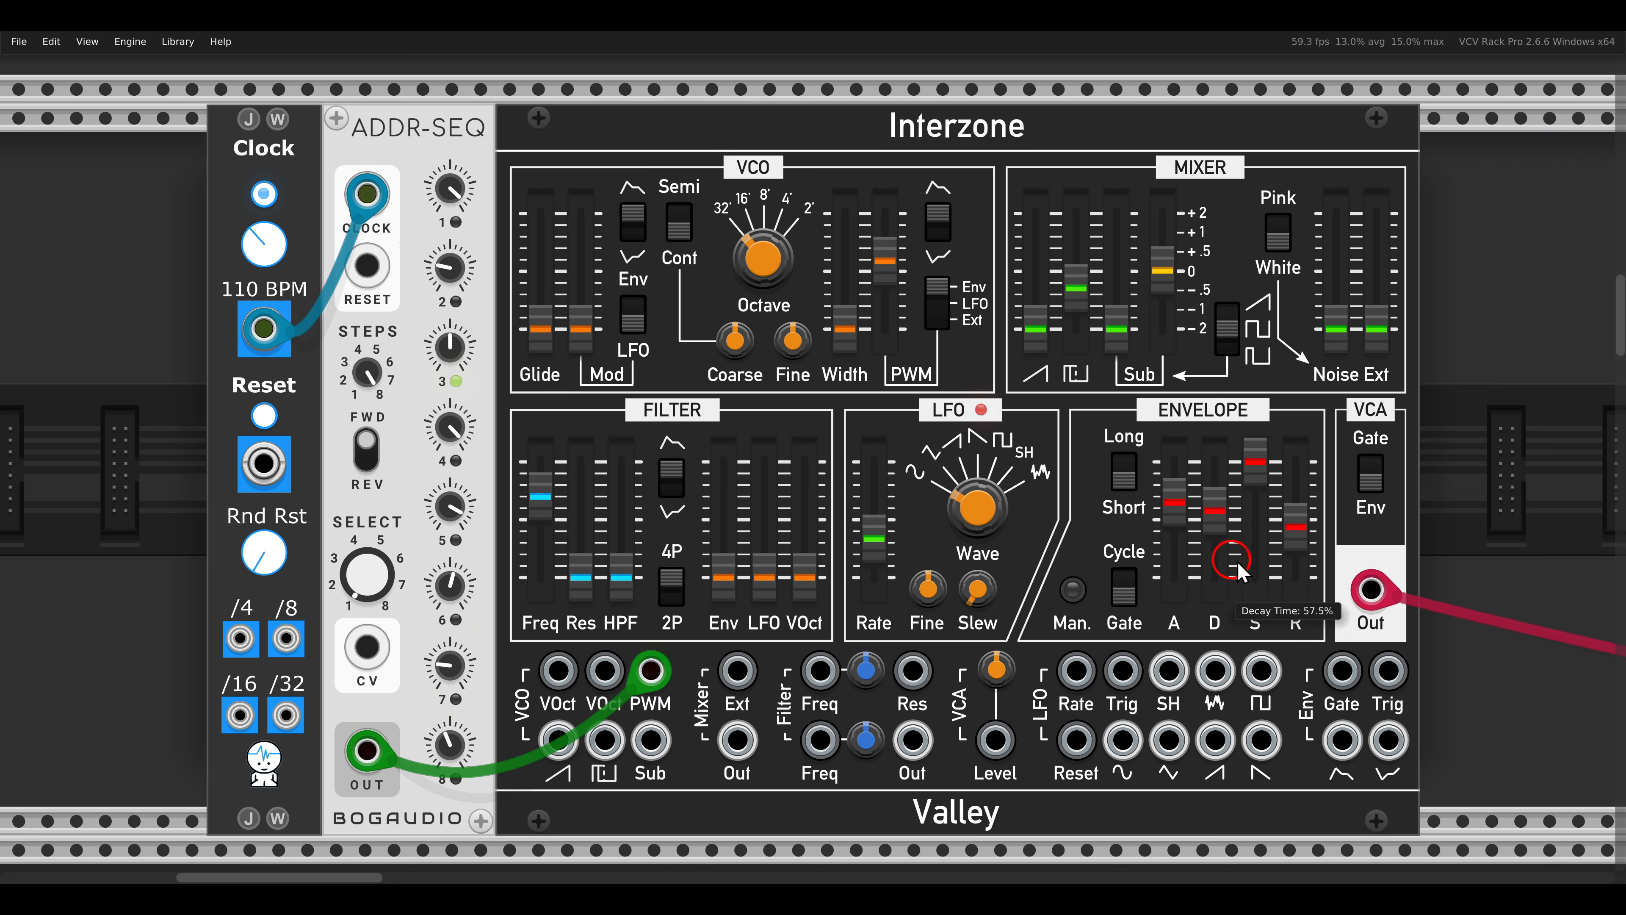
- Increase the envelope release time to 68% and trigger the manual gate
drag(1292, 543, 1288, 516)
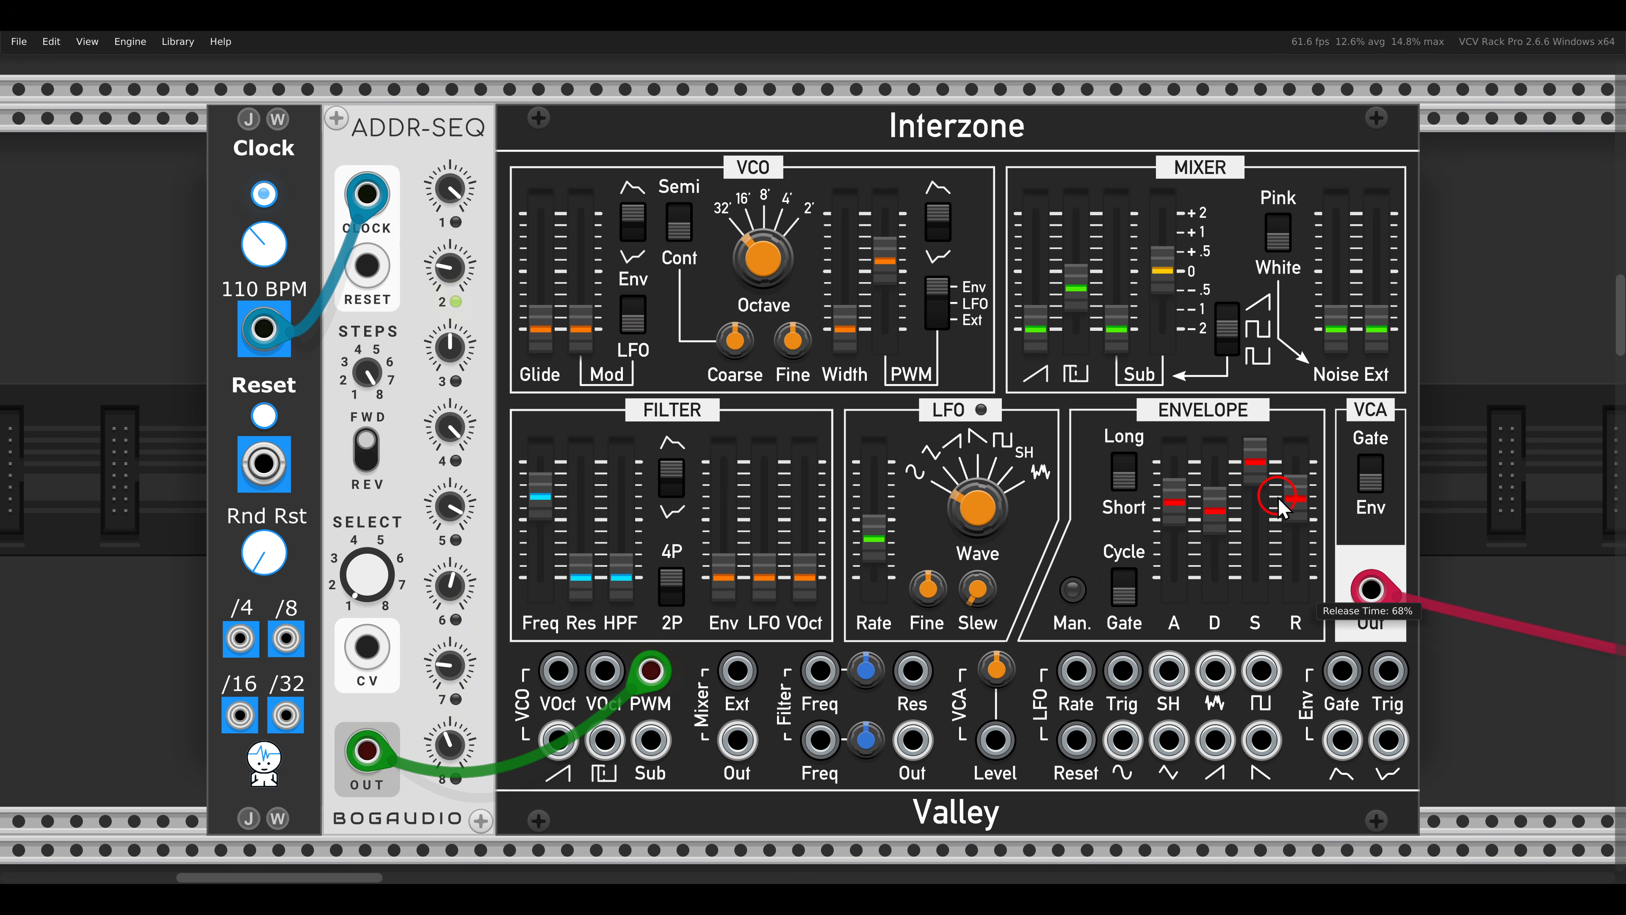
click(1074, 591)
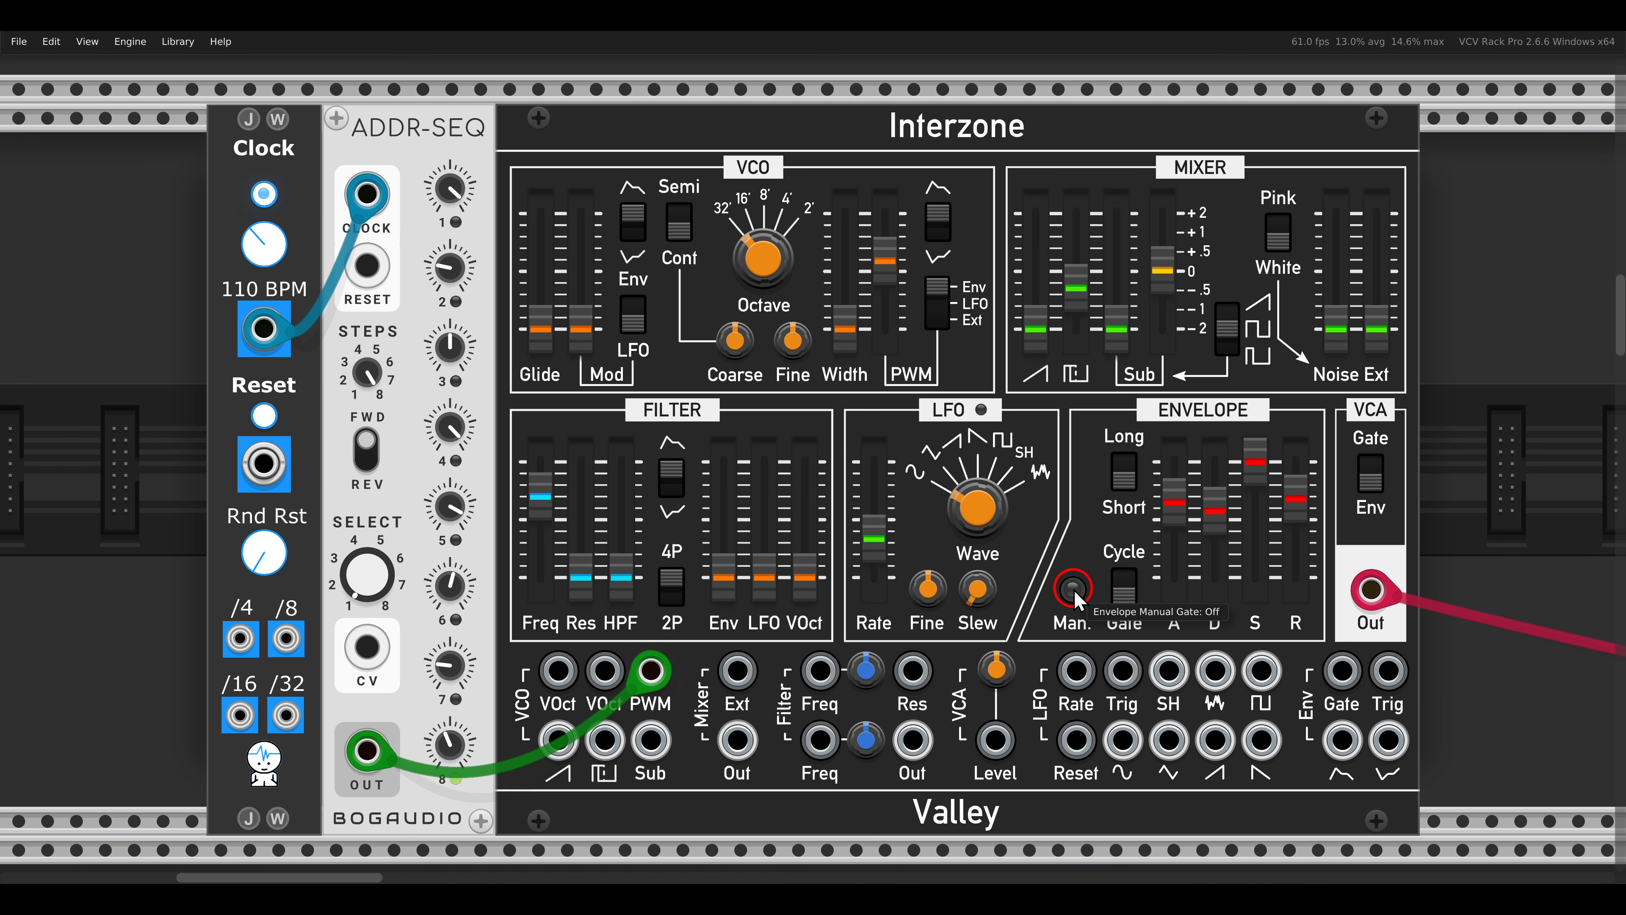
click(1076, 593)
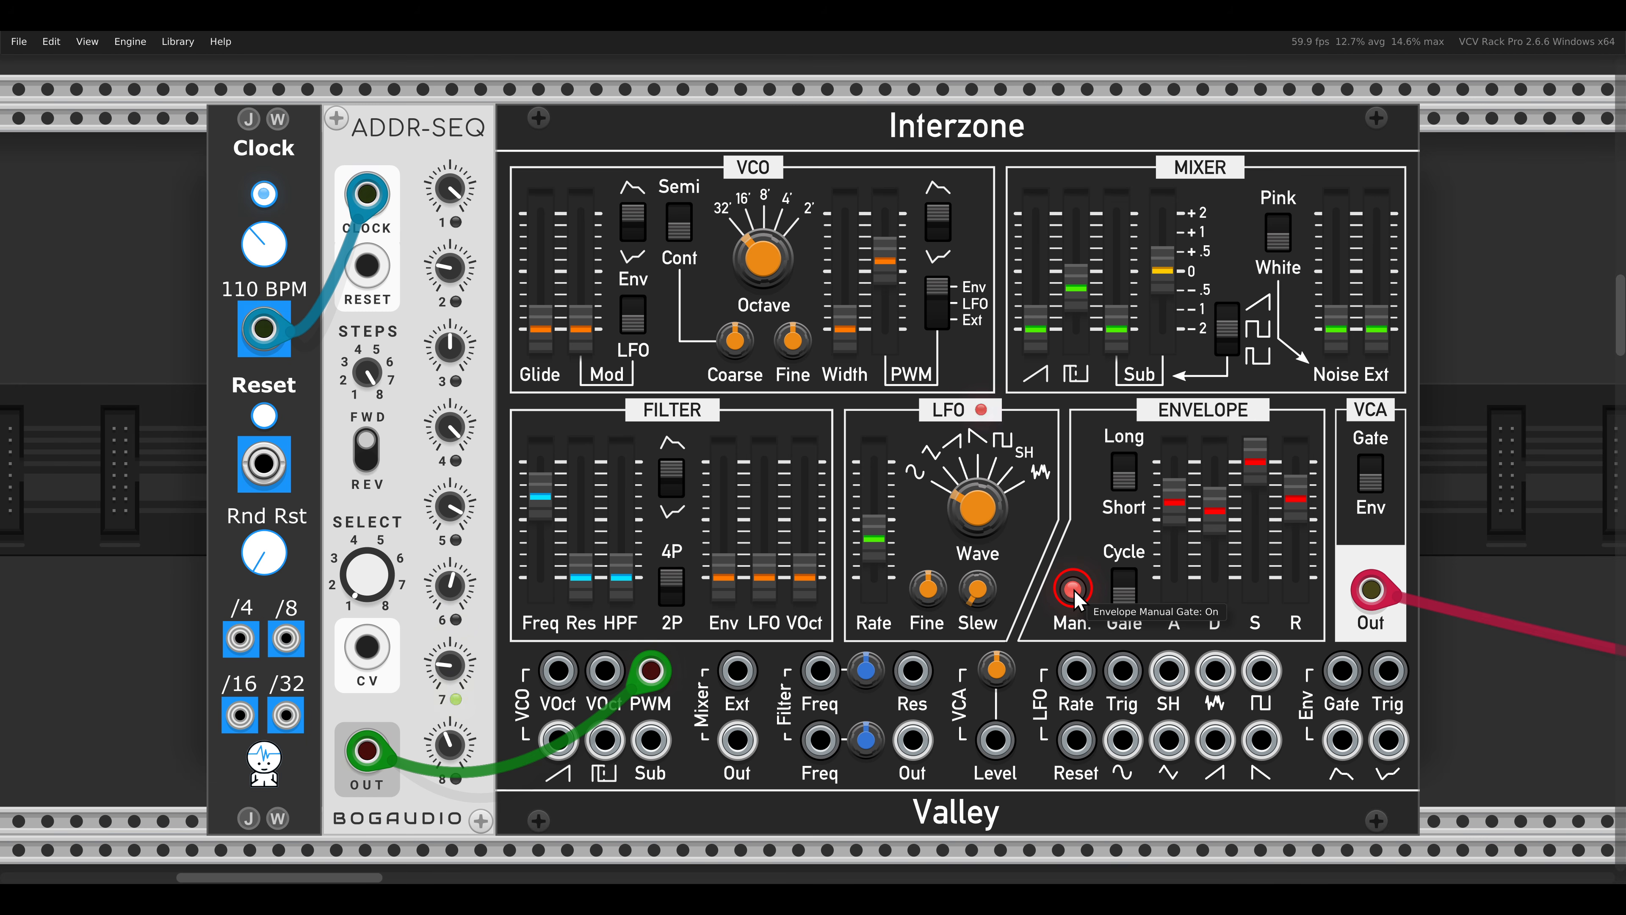
- Raise the pulse width slider to about a 12% duty cycle and audition it with the manual gate
drag(845, 328, 845, 211)
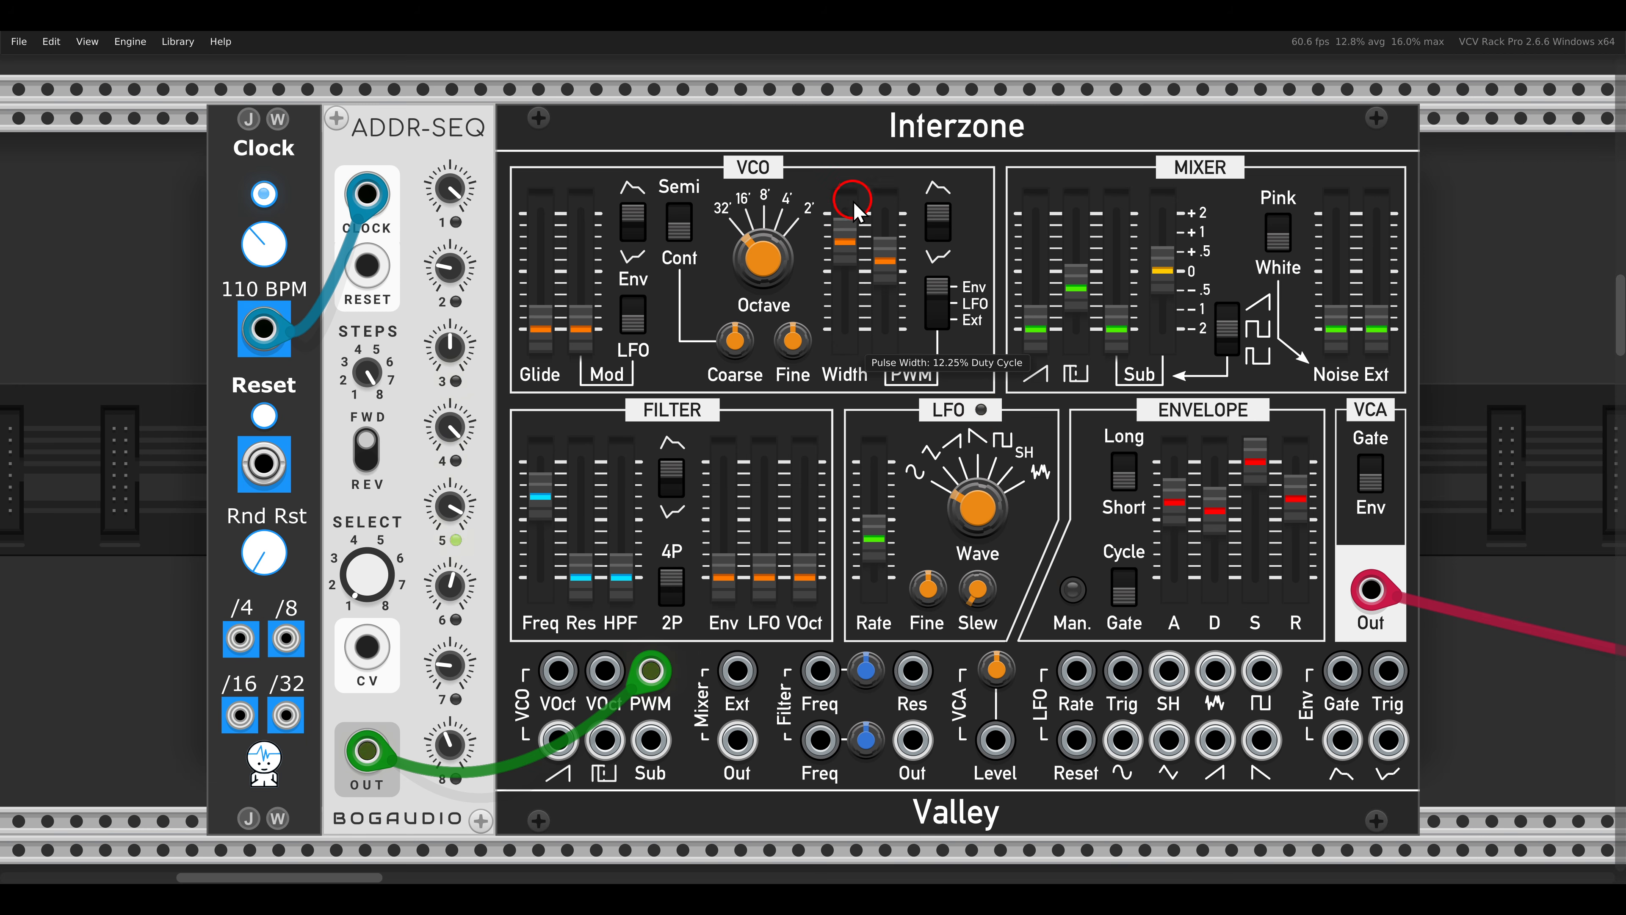
click(930, 236)
click(1072, 591)
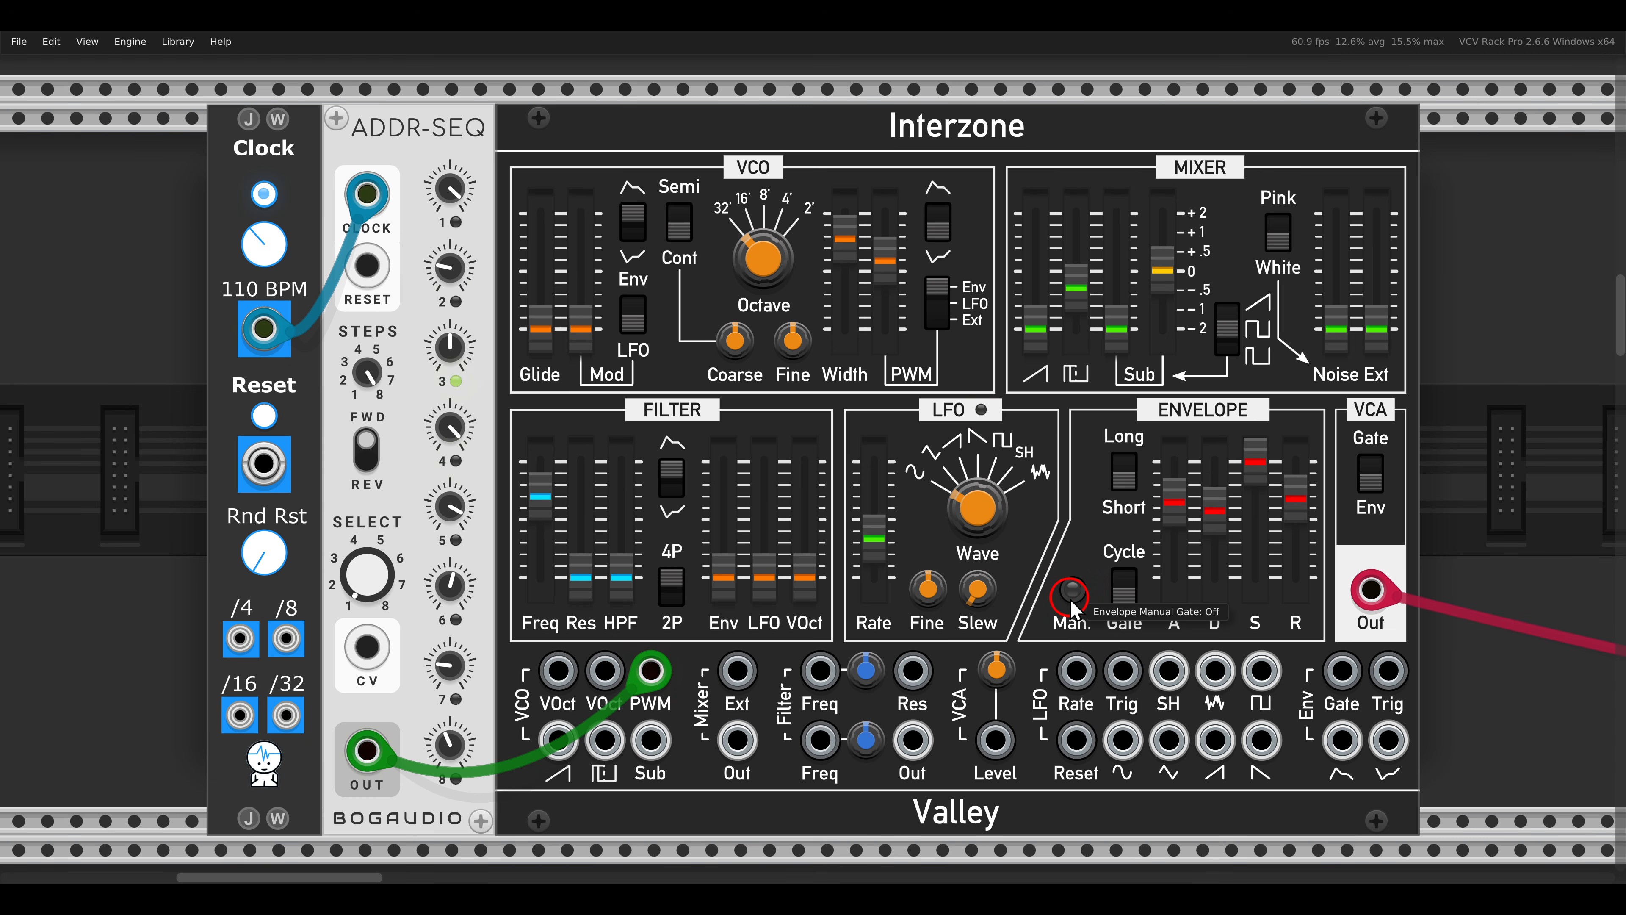
click(1071, 596)
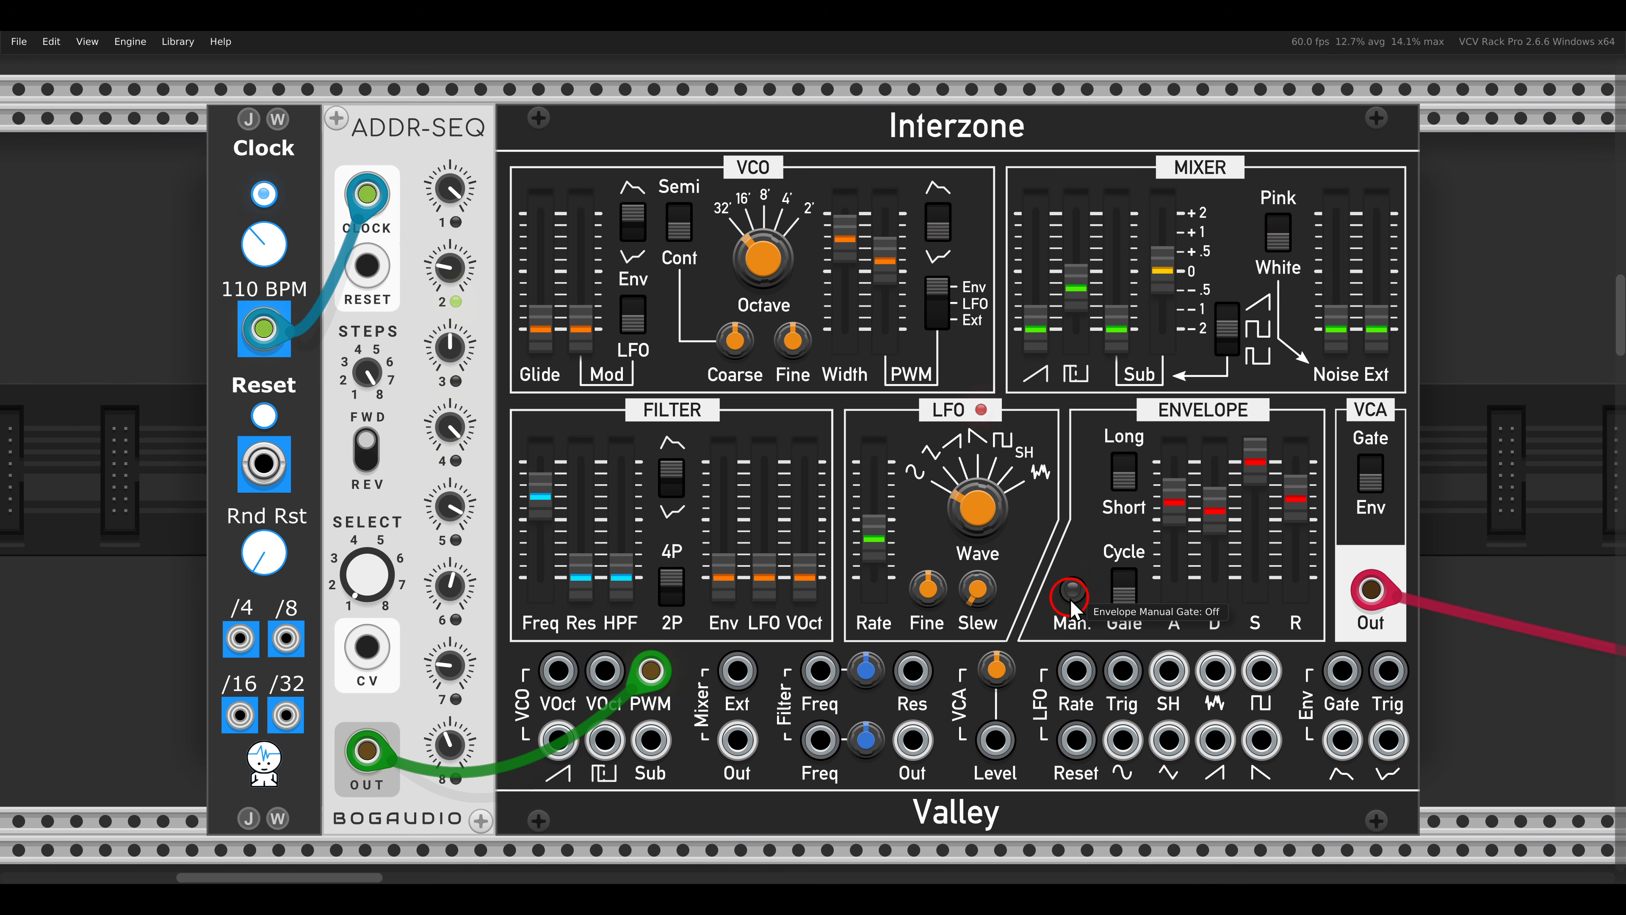
- Return the pulse width to a 50% duty cycle and lower the PWM depth to 0%
click(851, 243)
drag(850, 243, 842, 393)
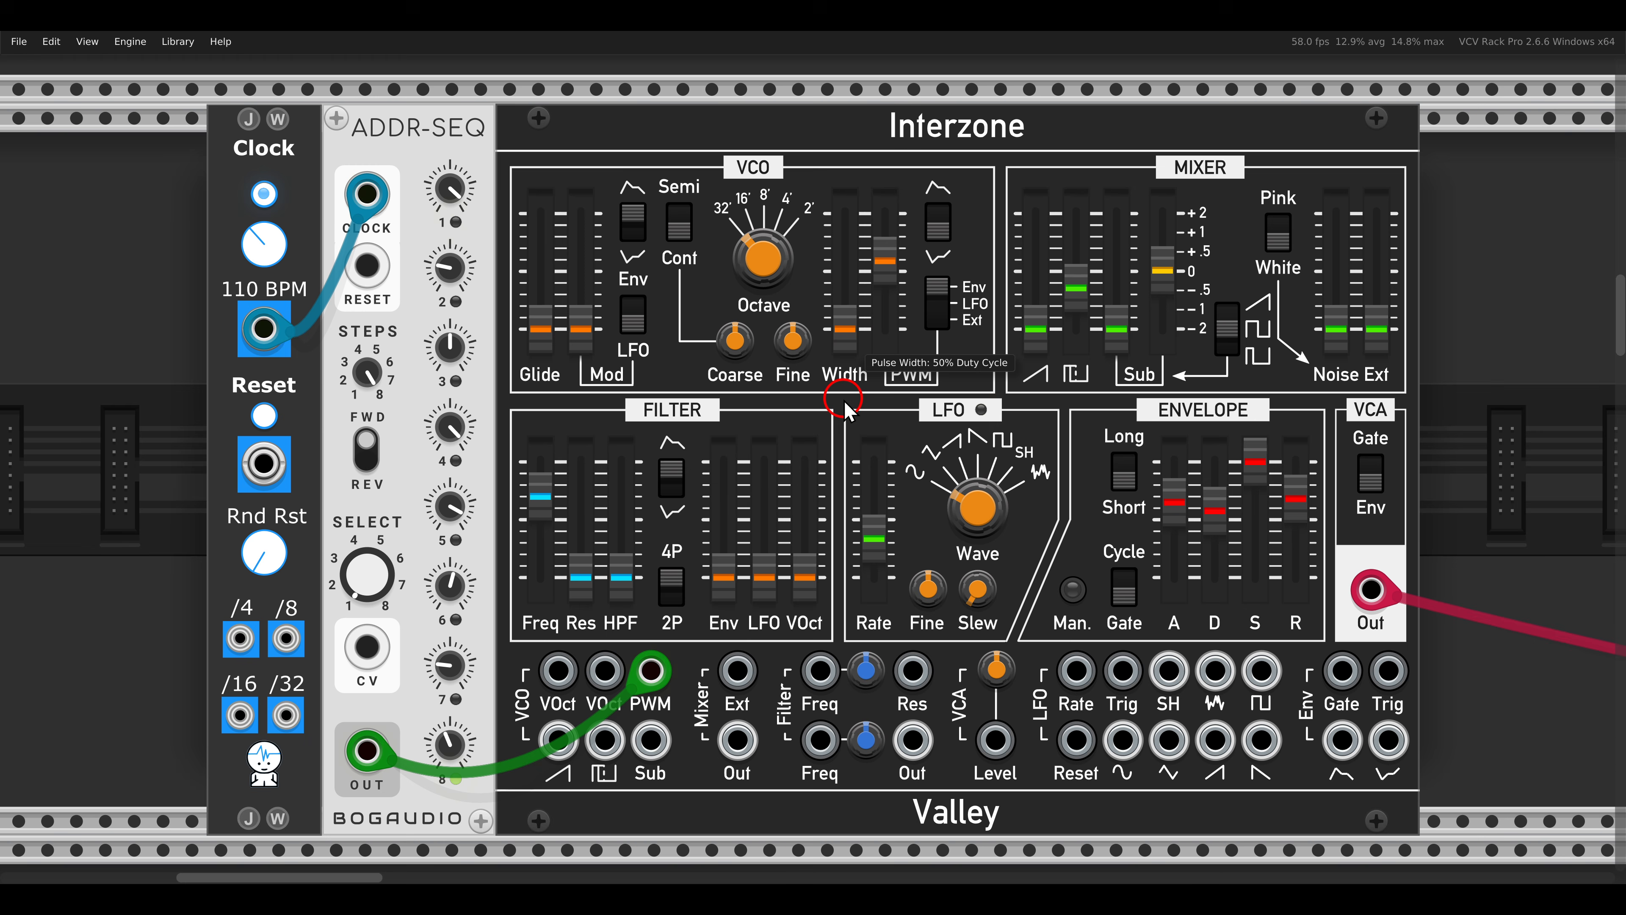
click(974, 239)
drag(887, 257, 895, 358)
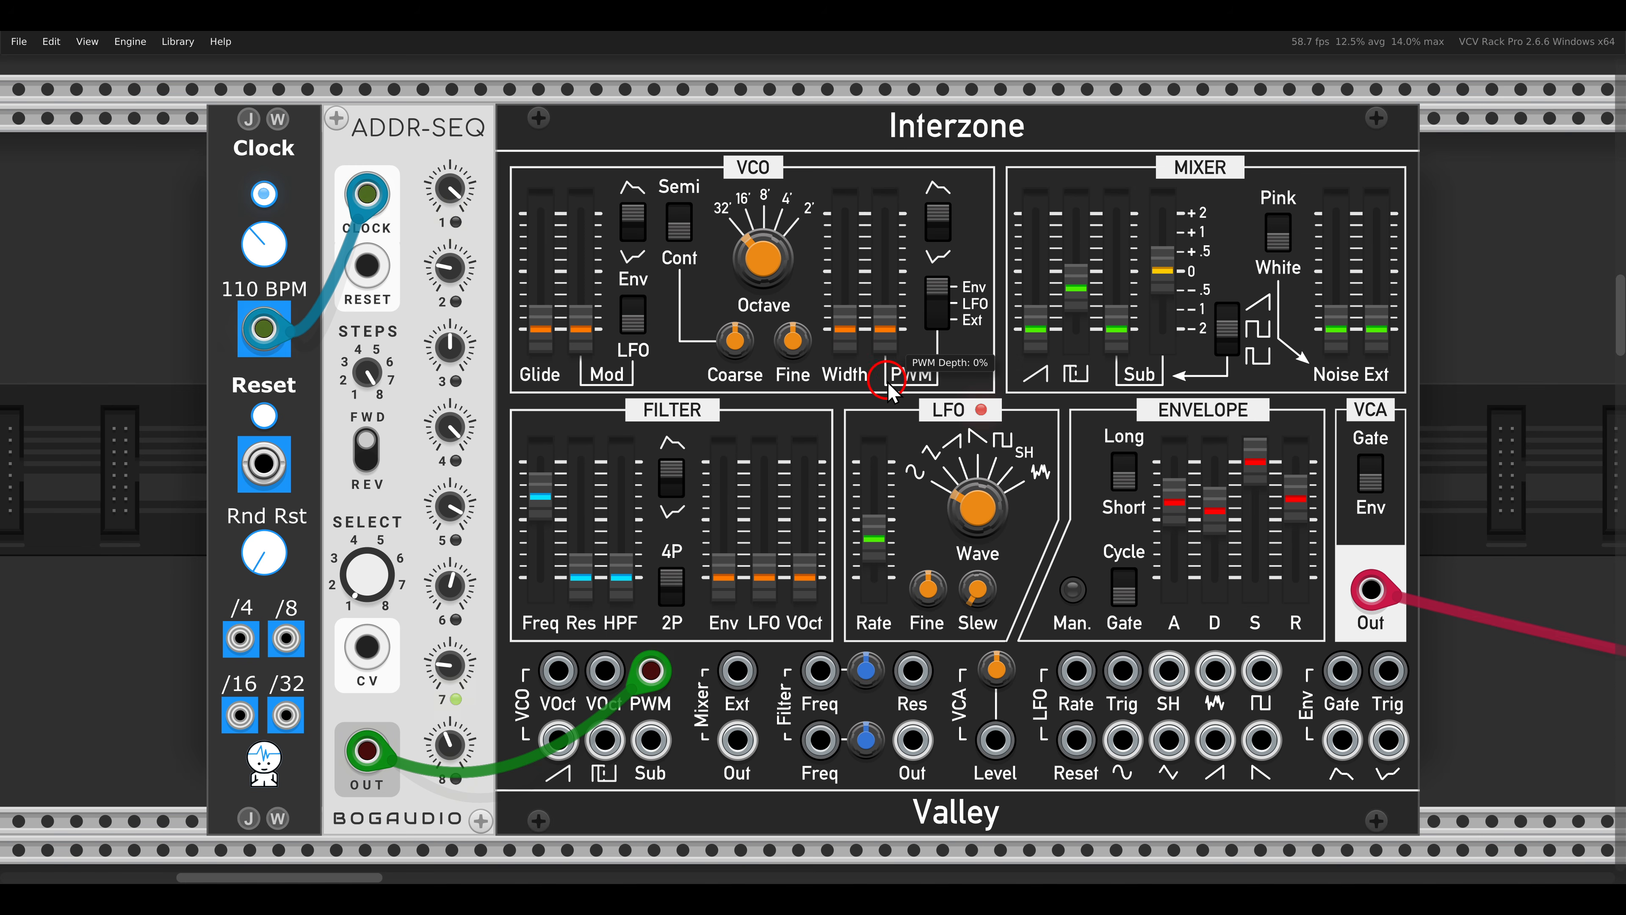
- Raise the VCO's pitch modulation depth to 0.285 Oct and audition it with the manual gate
click(616, 327)
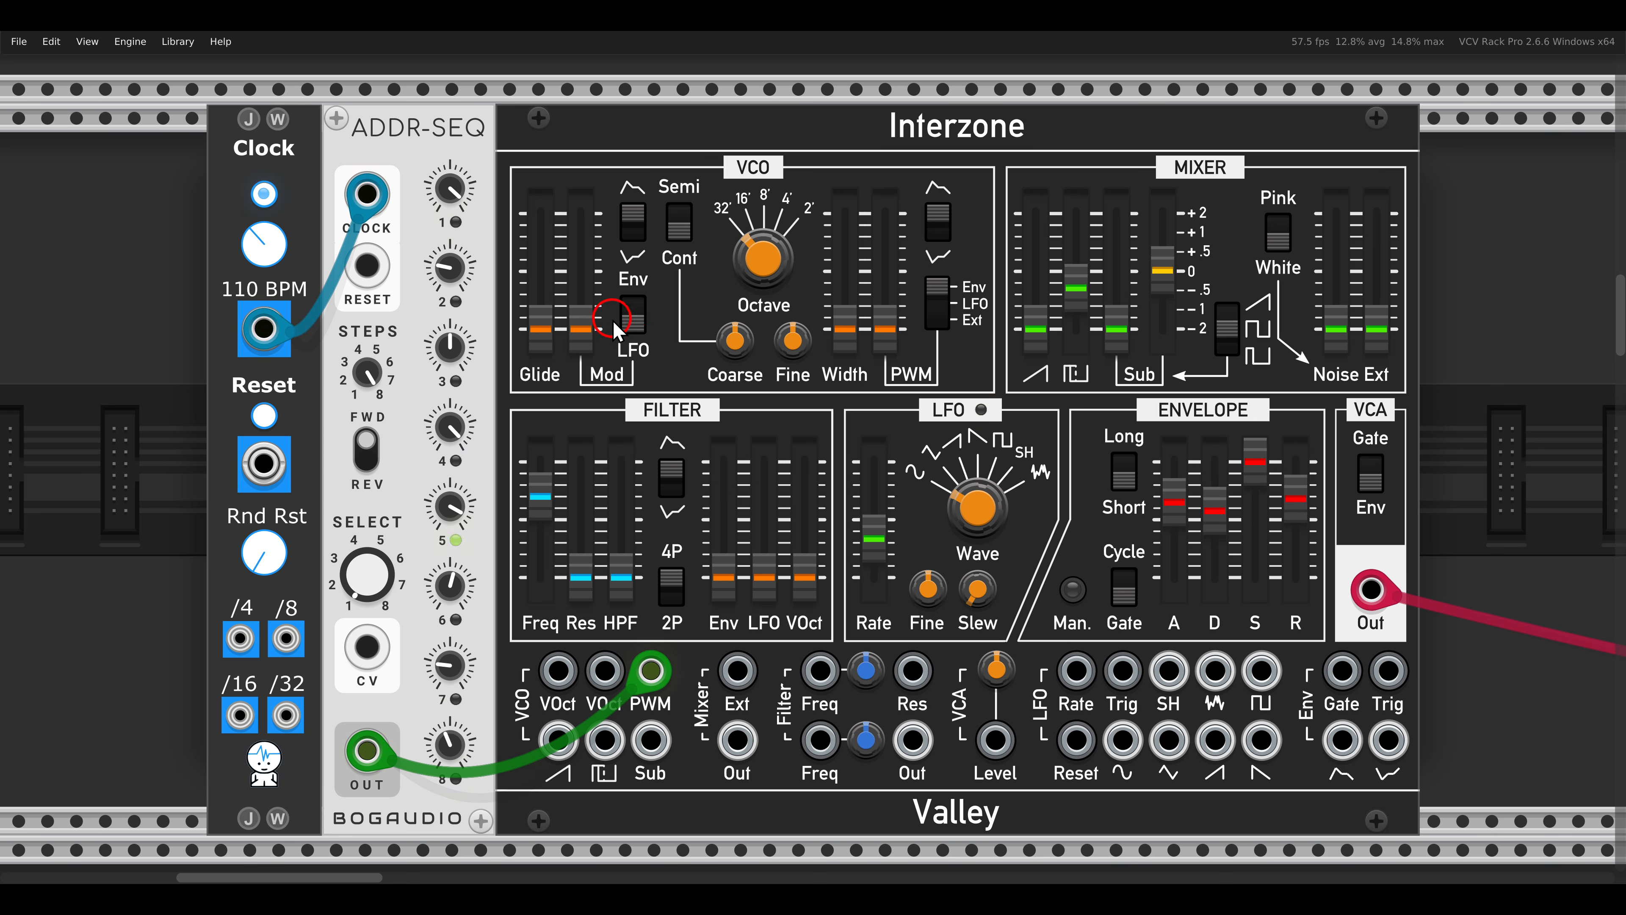
click(588, 337)
drag(593, 347, 592, 313)
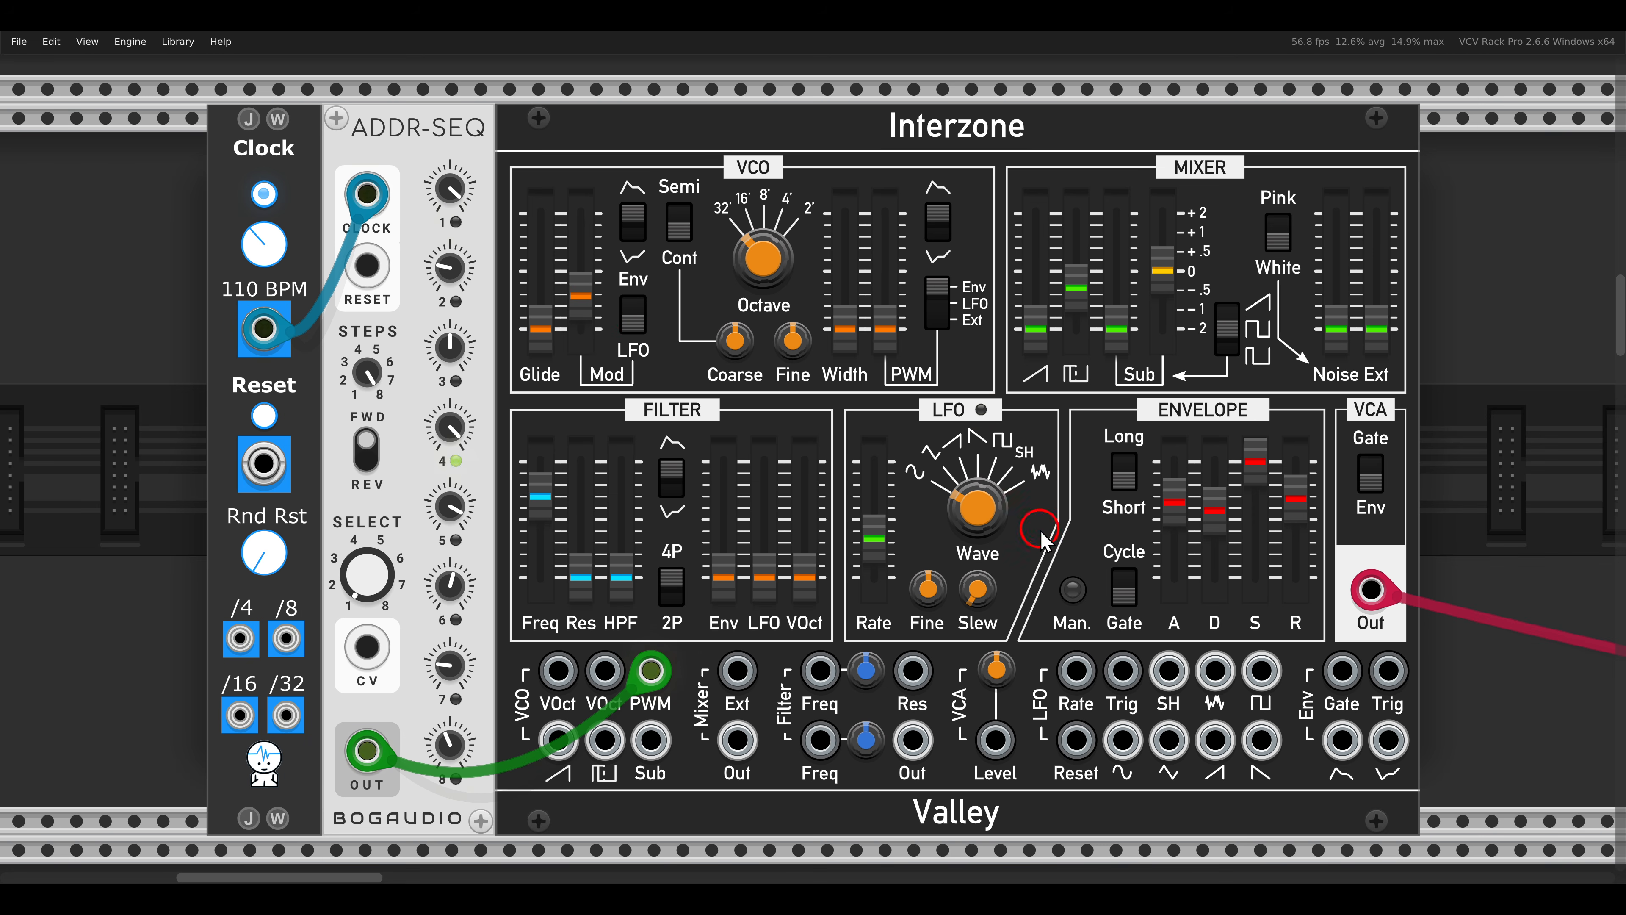
click(1075, 591)
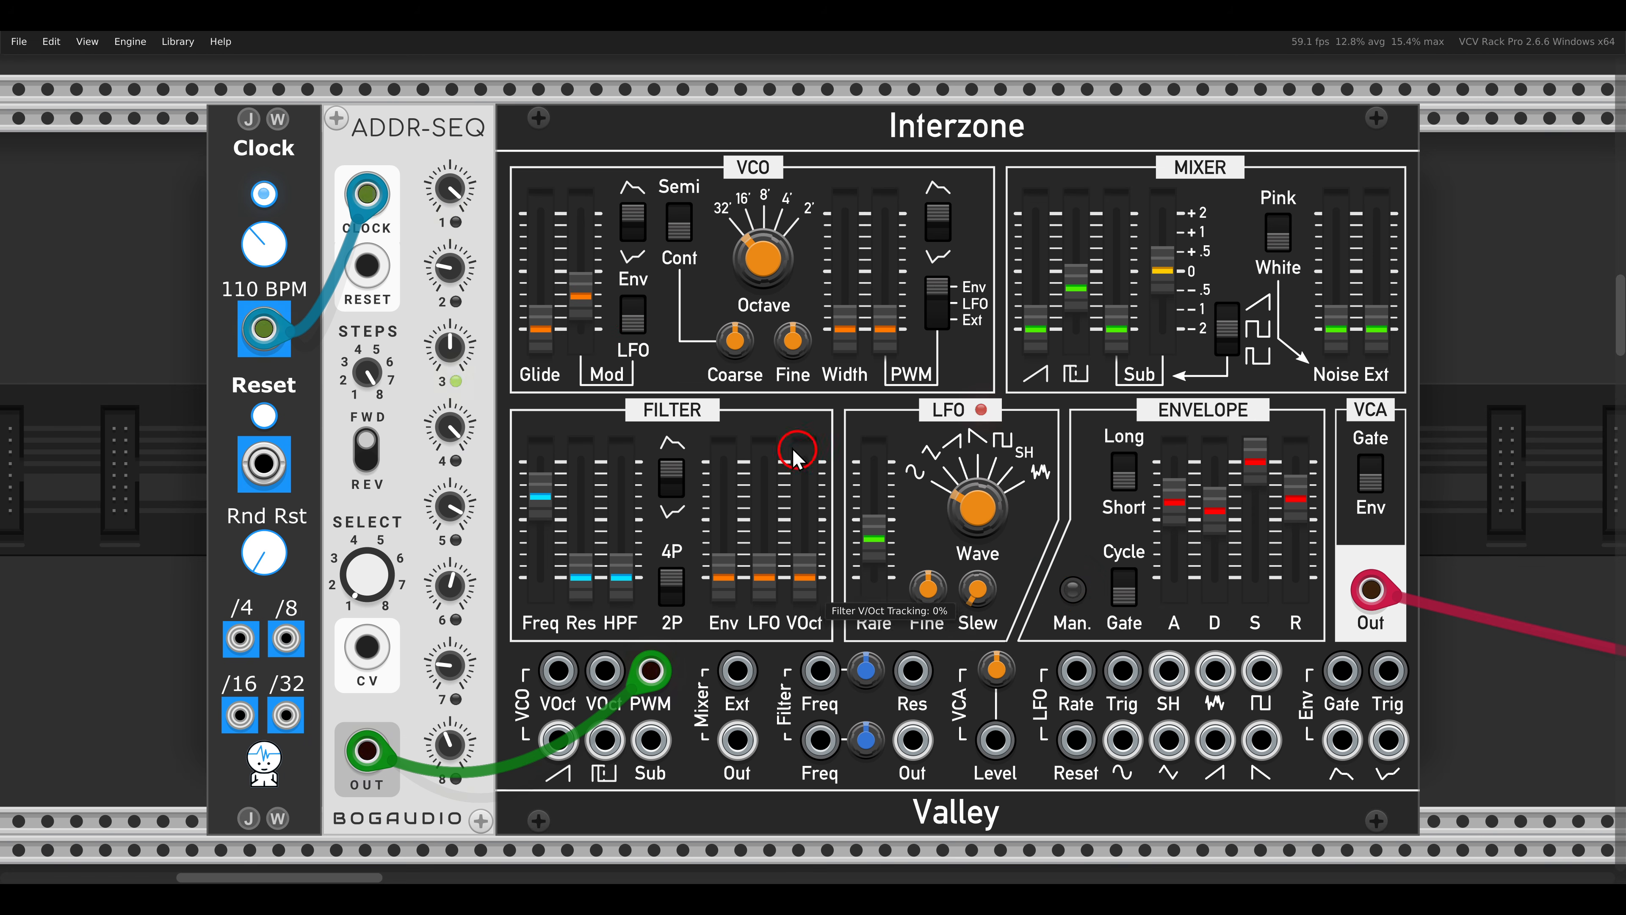
click(899, 475)
click(1073, 589)
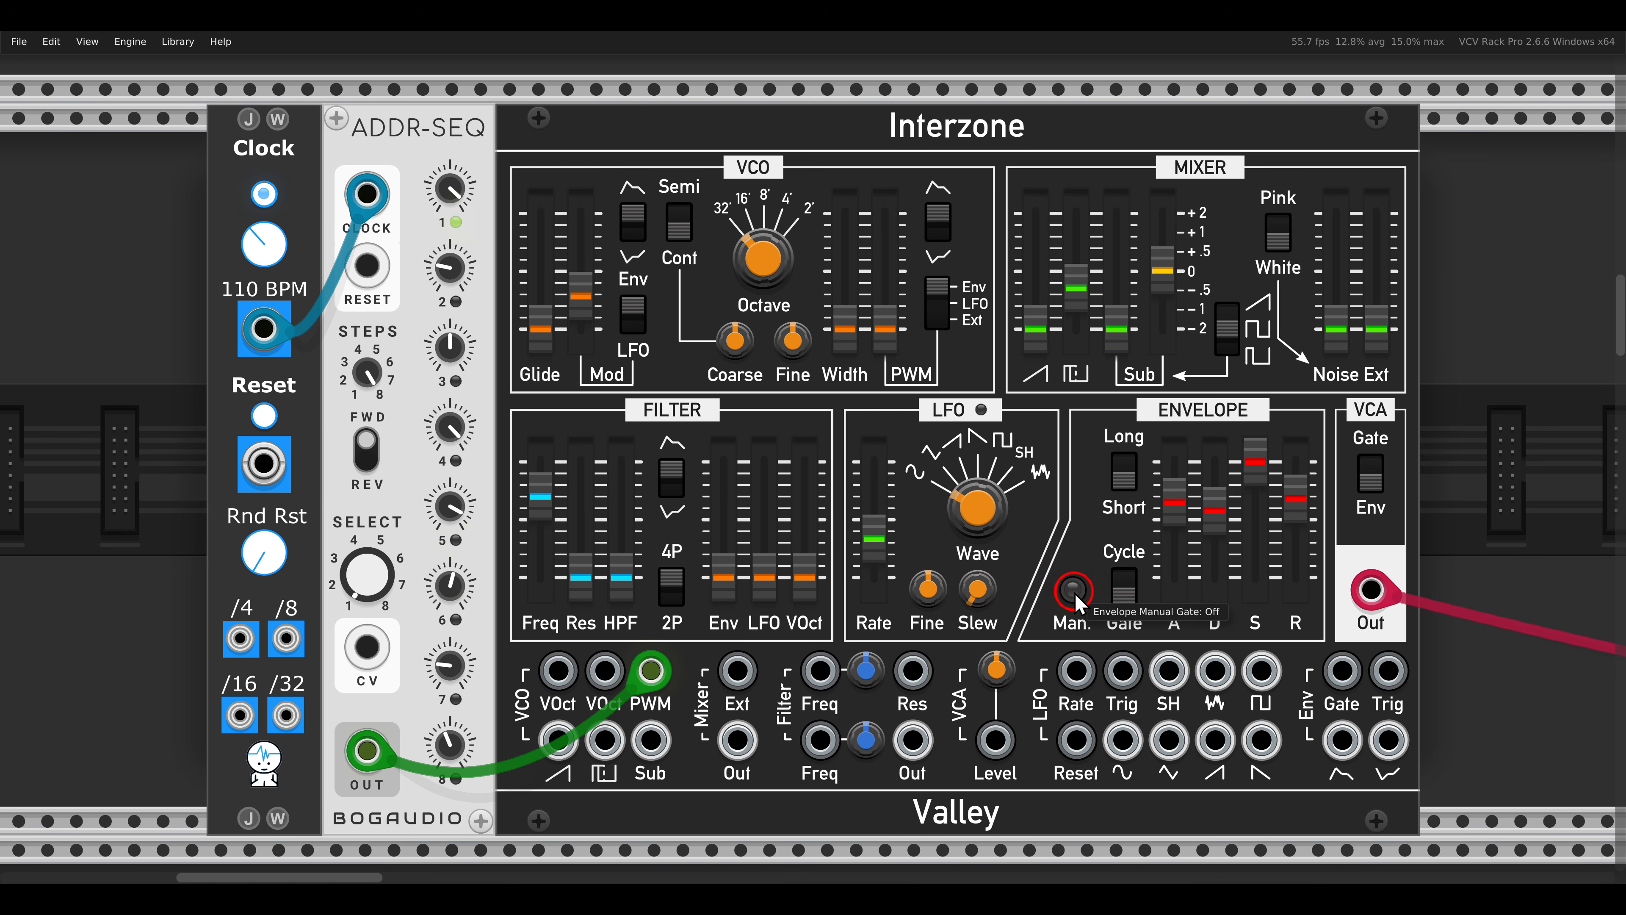
- Increase the pitch modulation depth to a little under half and turn the manual gate on
click(882, 490)
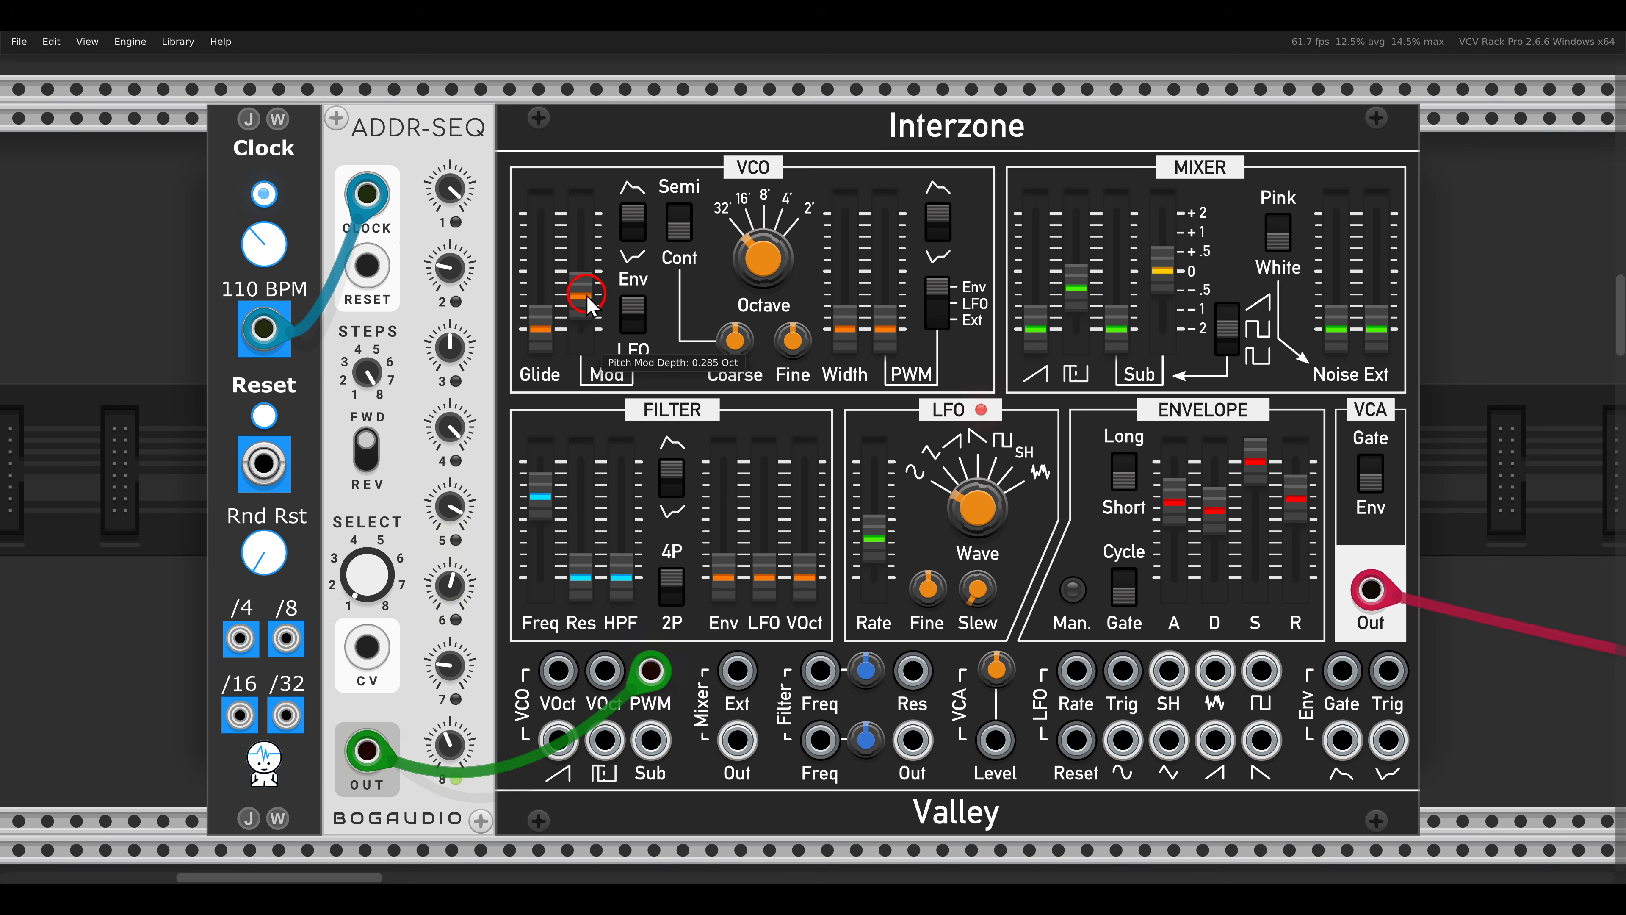
drag(580, 296, 581, 278)
click(1073, 590)
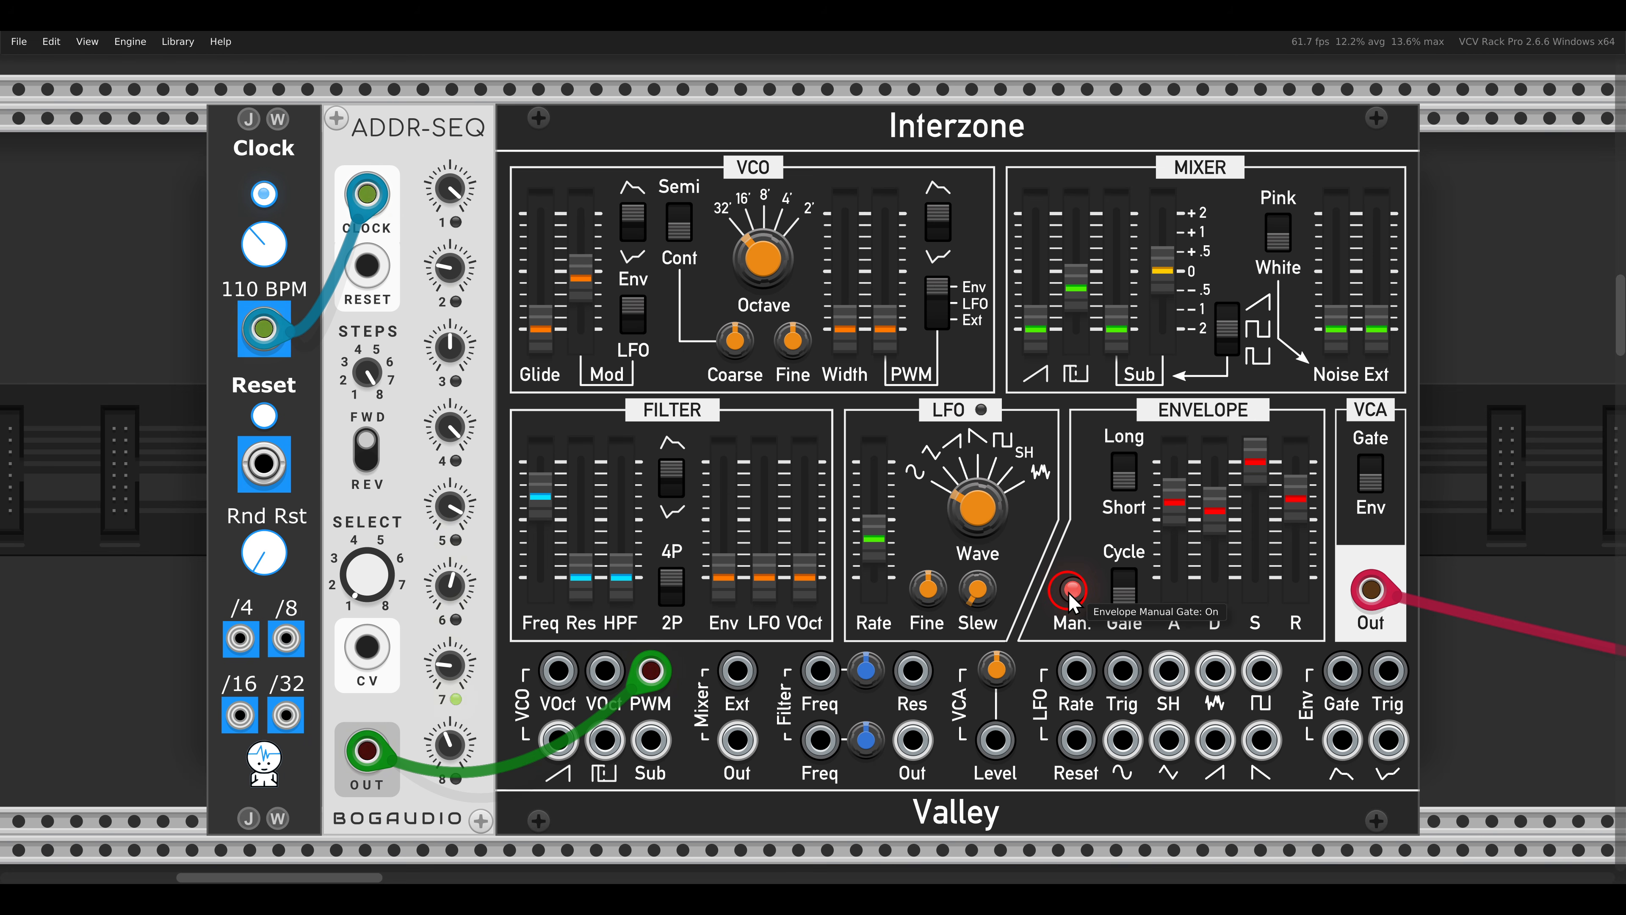
- Turn off the envelope's manual gate and toggle it again to audition the VCO's pitch modulation
click(1071, 591)
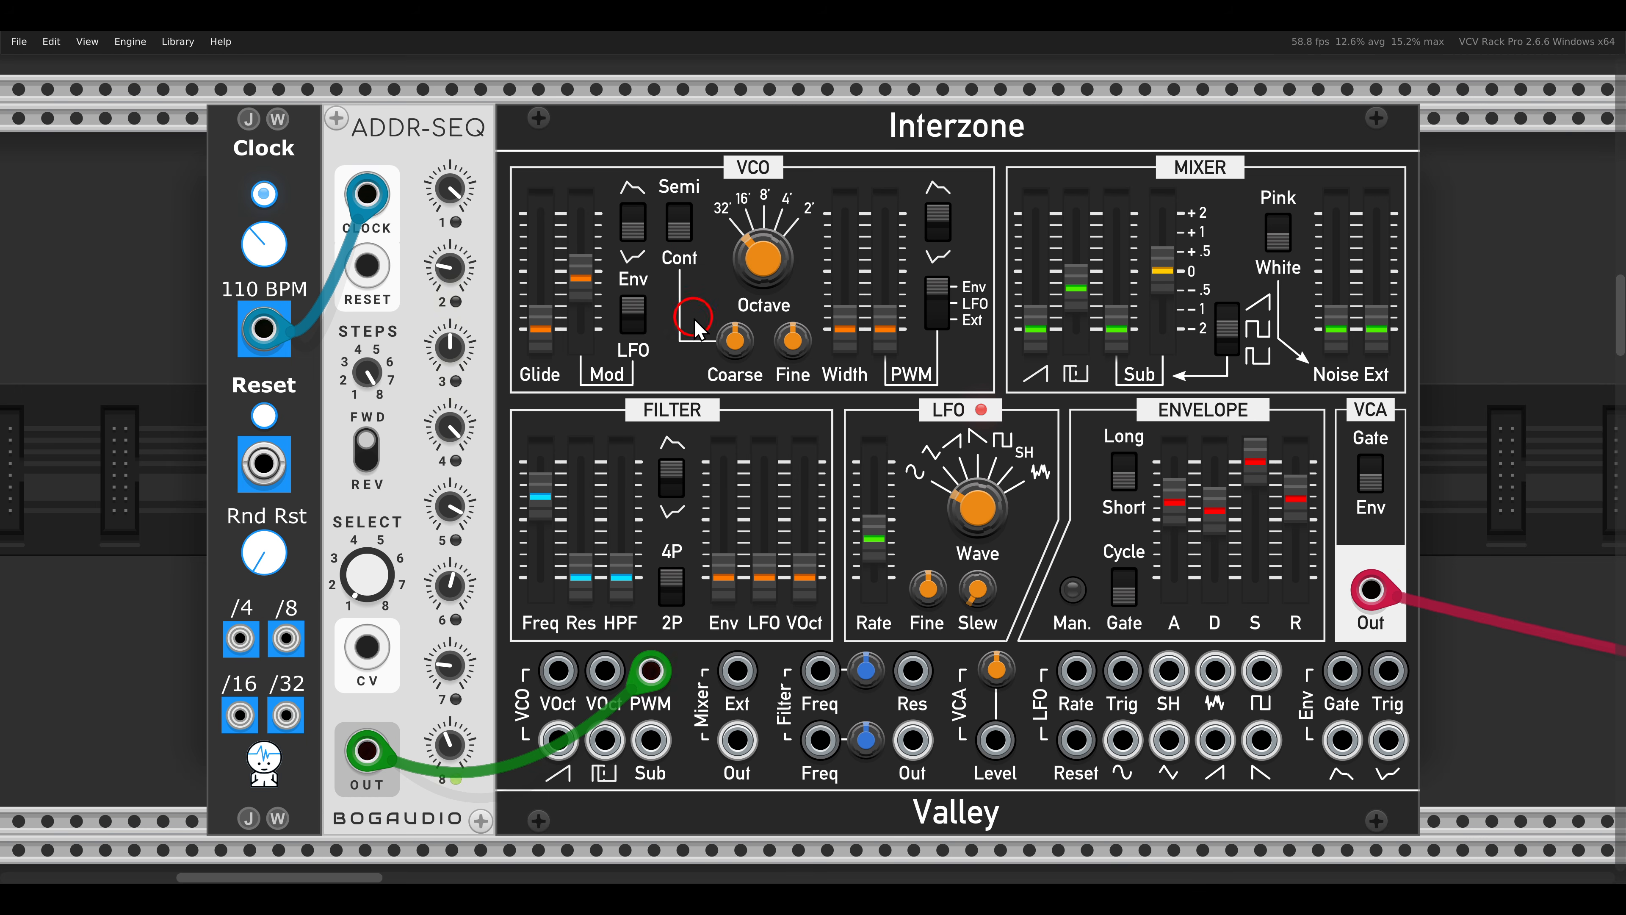
click(1074, 590)
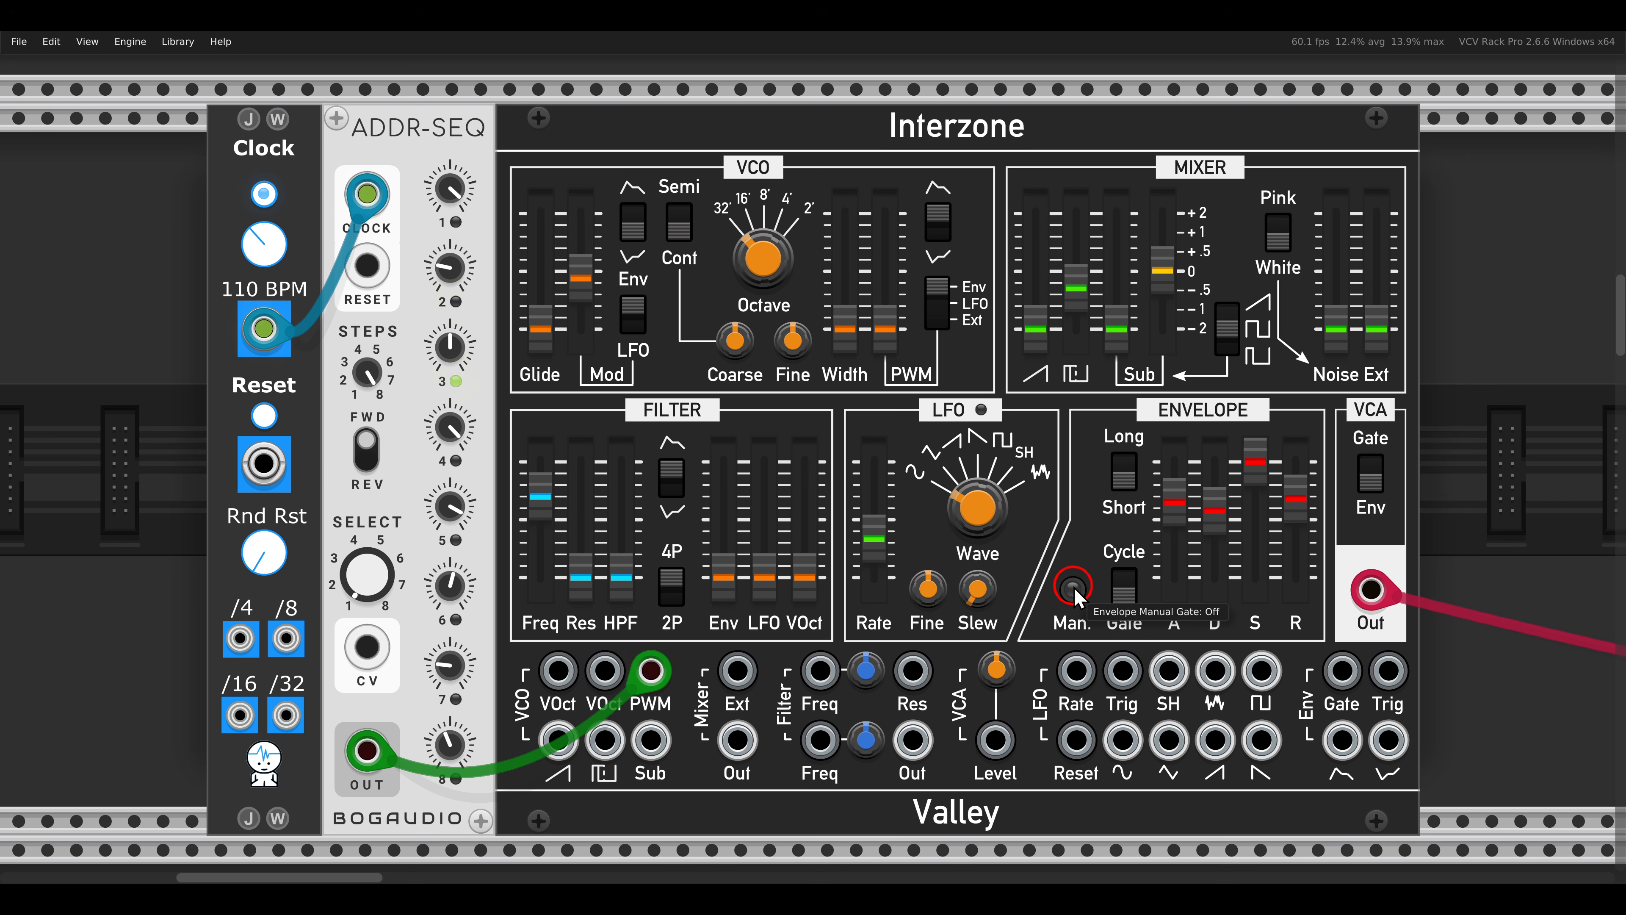
click(1074, 591)
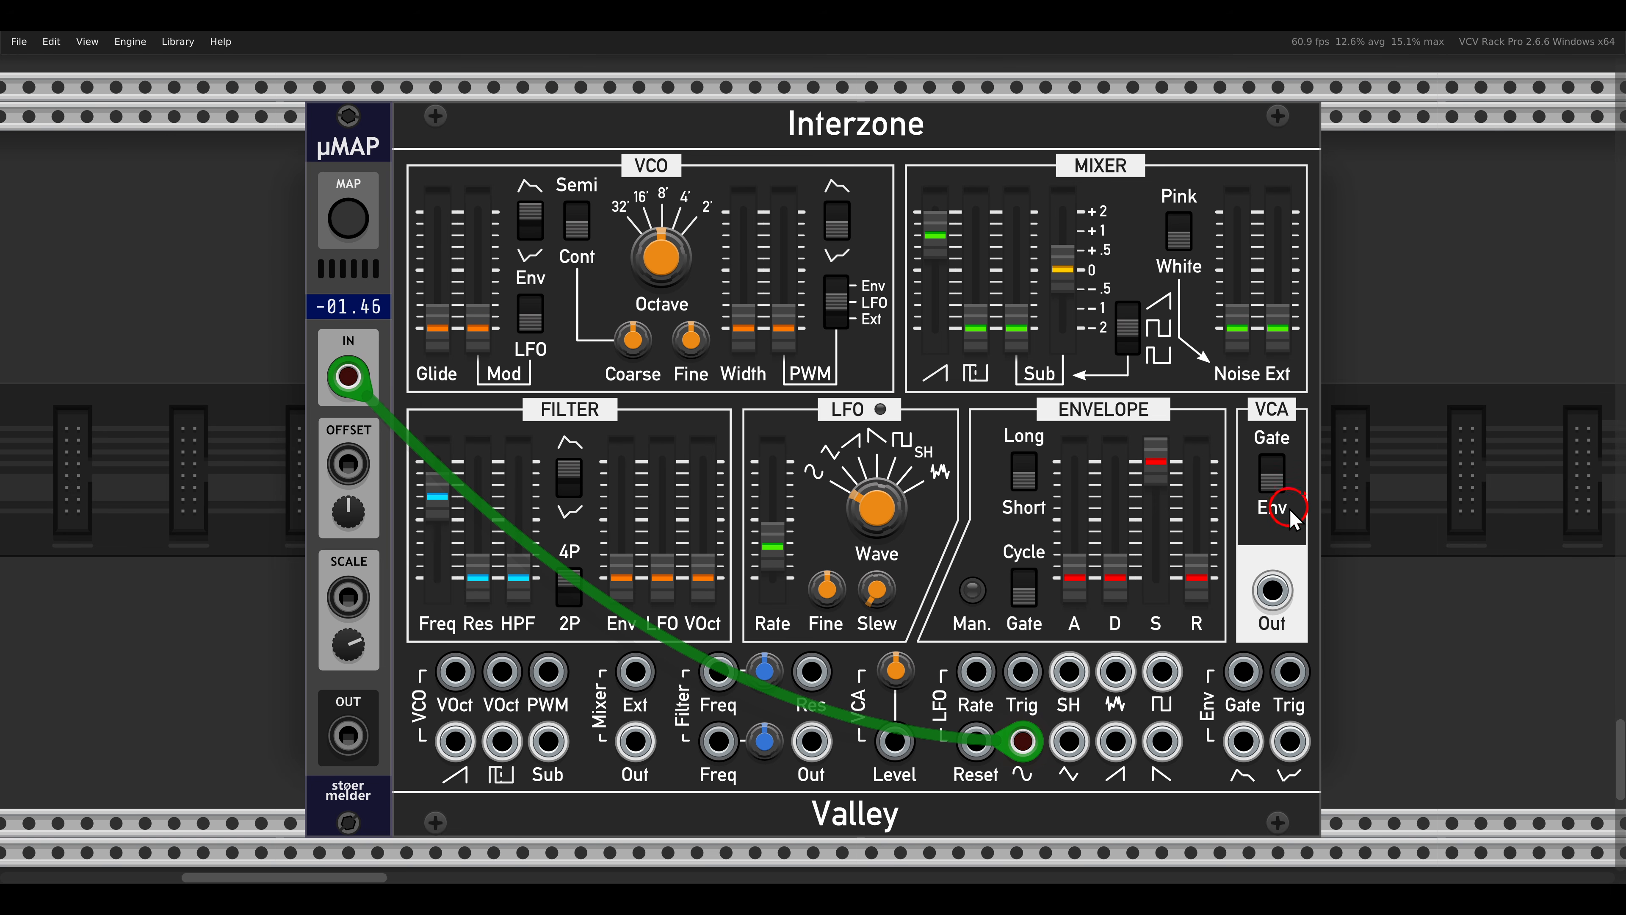
click(1201, 591)
click(1235, 638)
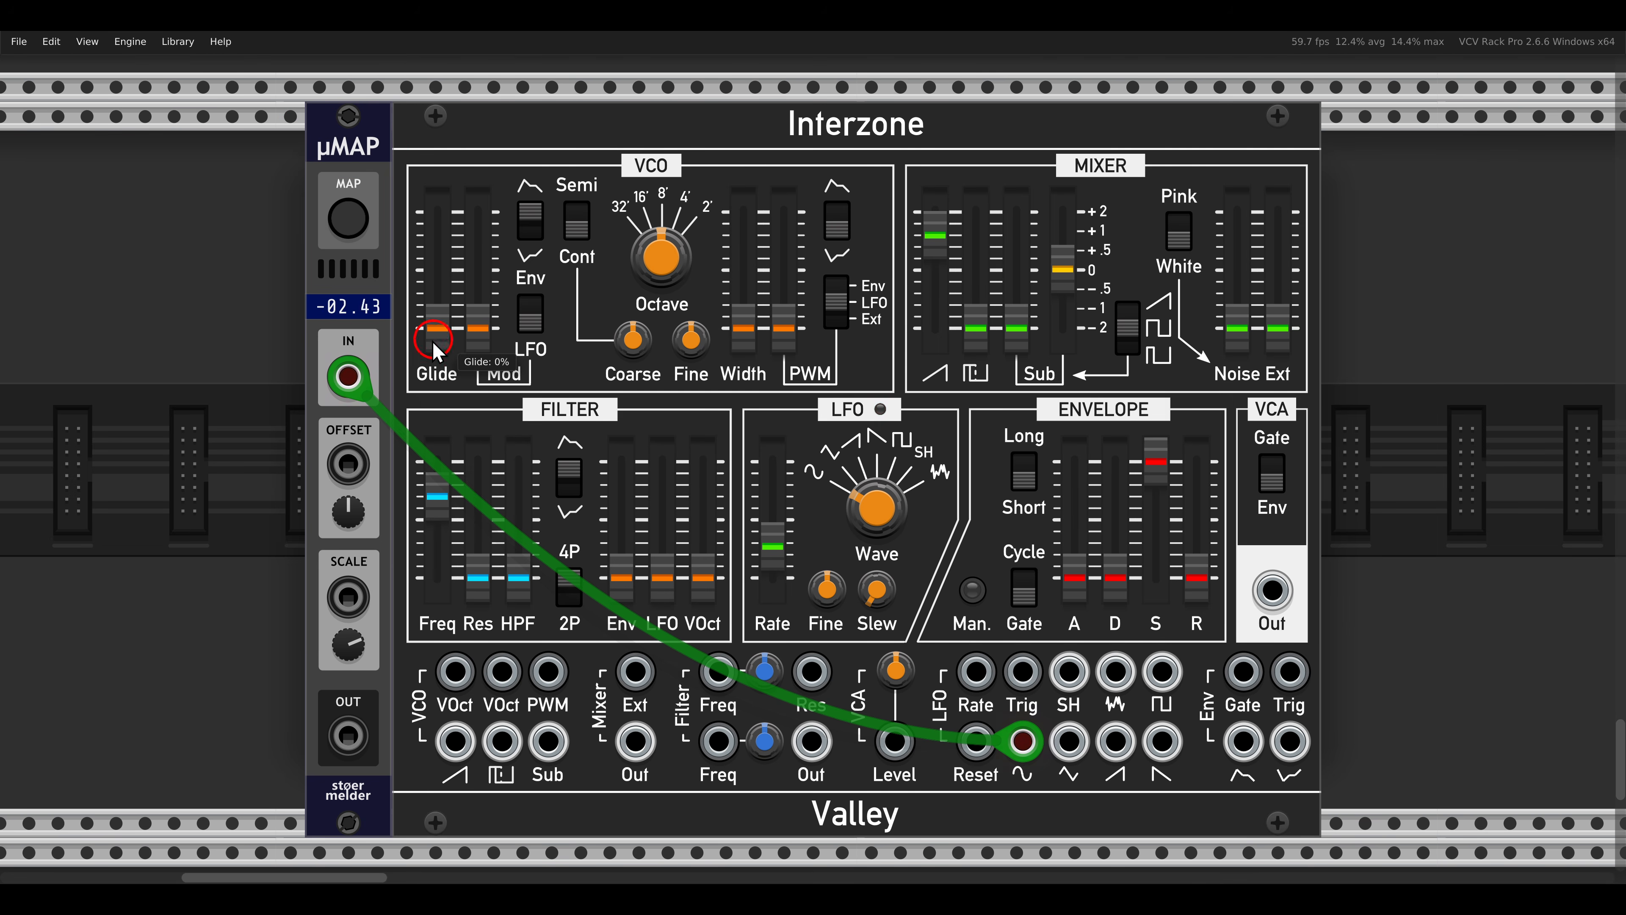
- Map the µMAP module, fed by the LFO's sine output, to the envelope's decay slider
mouse_move(339, 385)
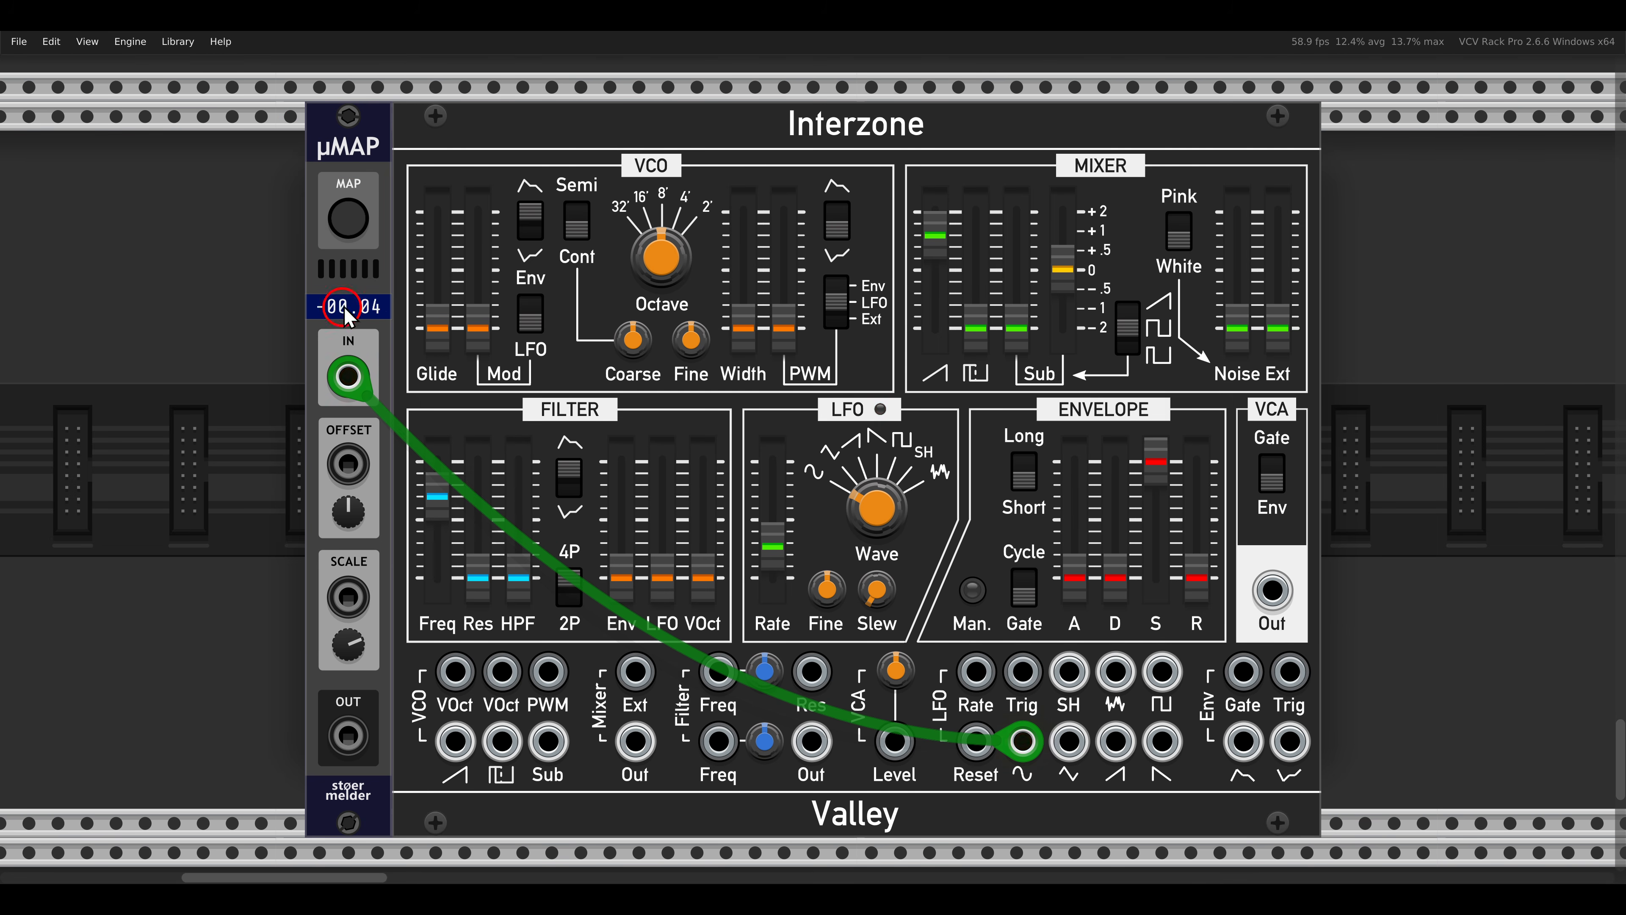
click(348, 219)
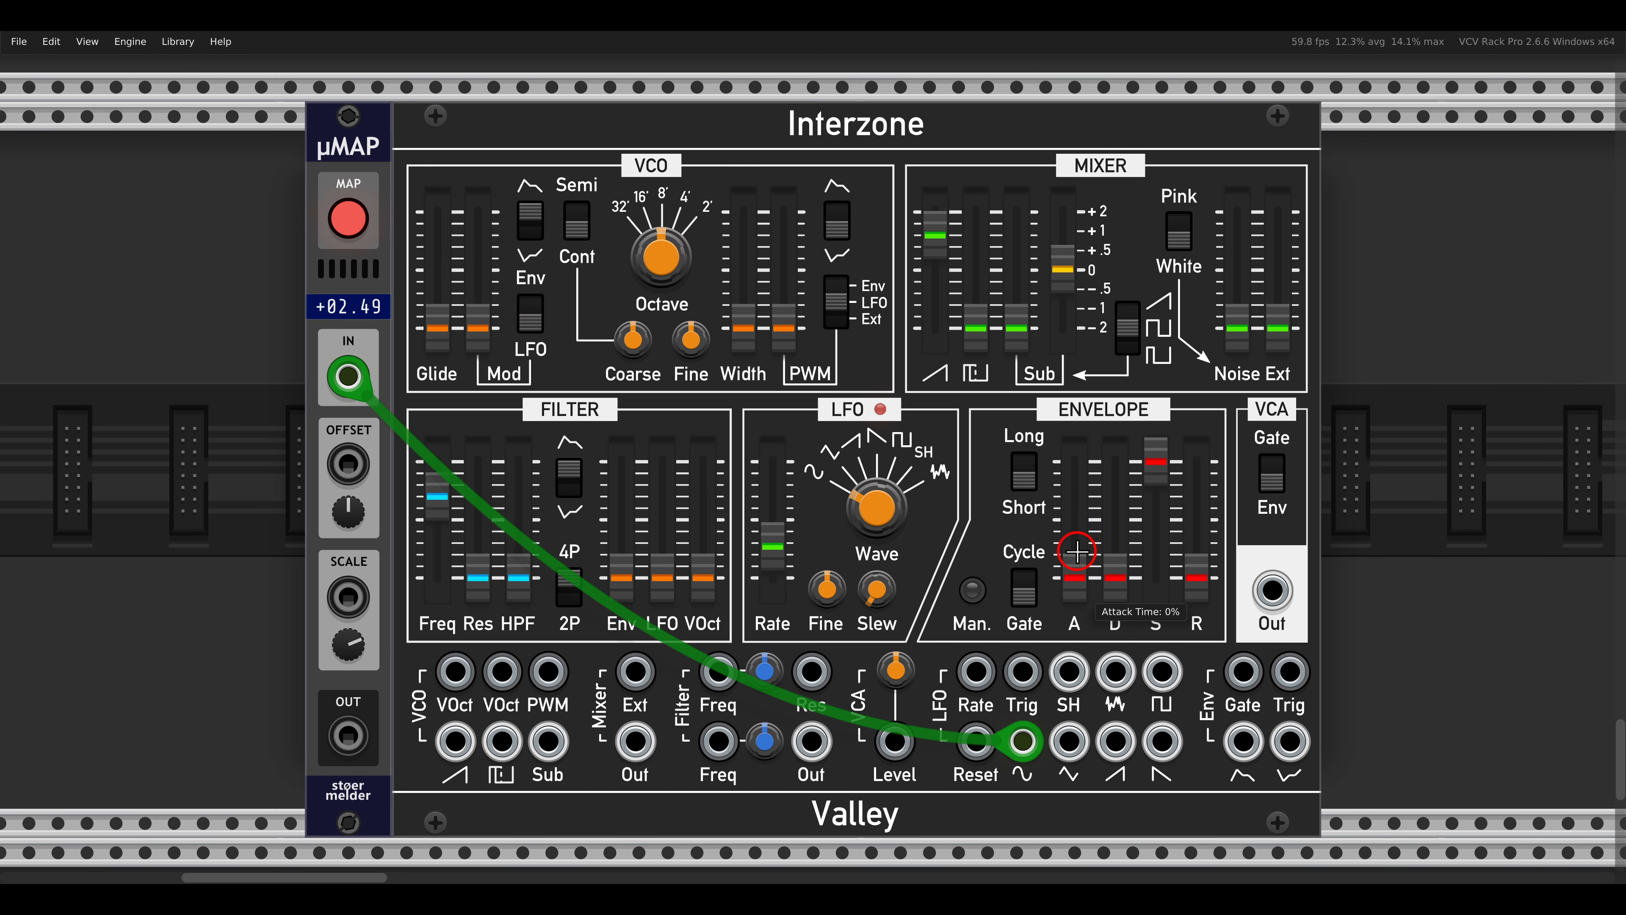
click(1115, 576)
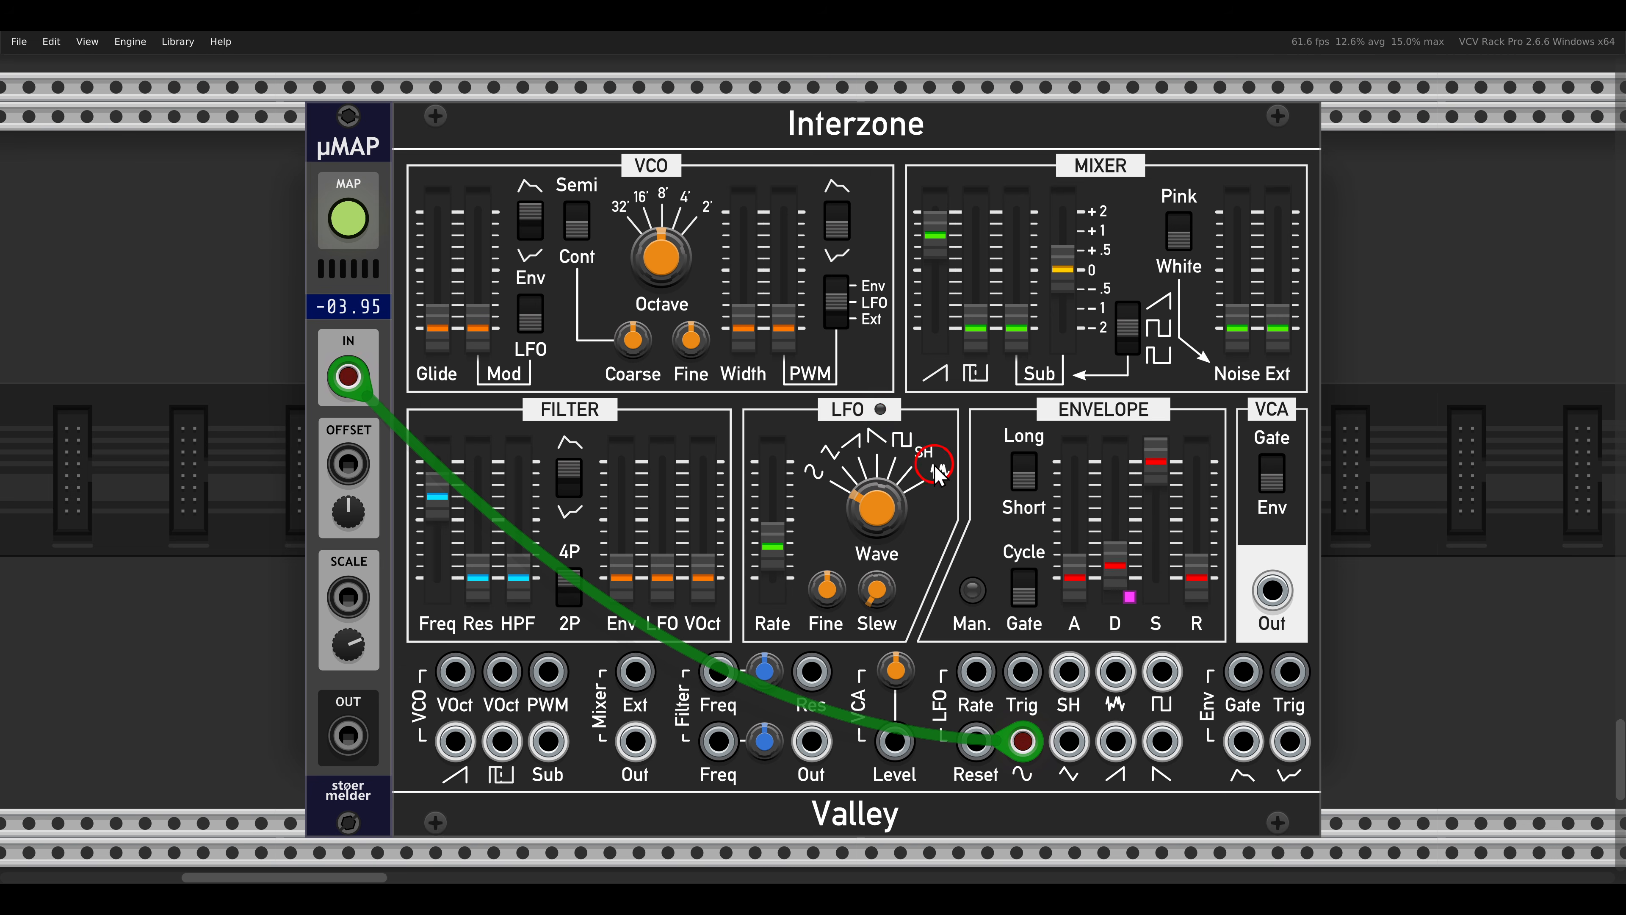